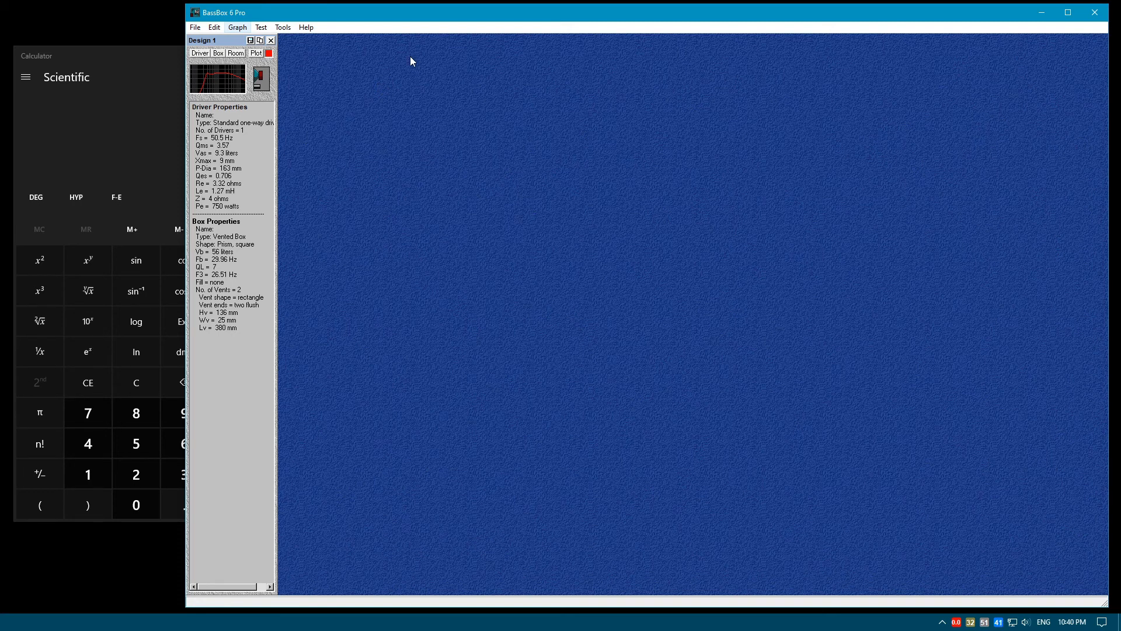
Open the driver properties of Design 1 and review the driver's Thiele-Small parameters
{"action": "left_click", "coordinate": [202, 54]}
{"action": "left_click_drag", "start_coordinate": [389, 61], "coordinate": [445, 59]}
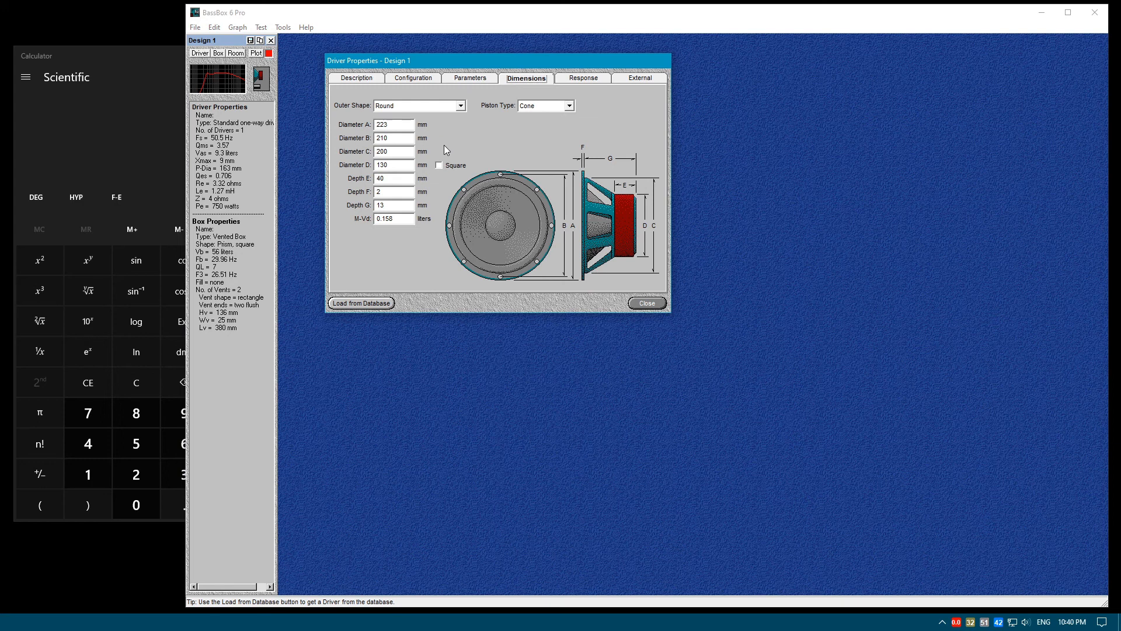
{"action": "left_click", "coordinate": [428, 84]}
{"action": "left_click", "coordinate": [469, 80]}
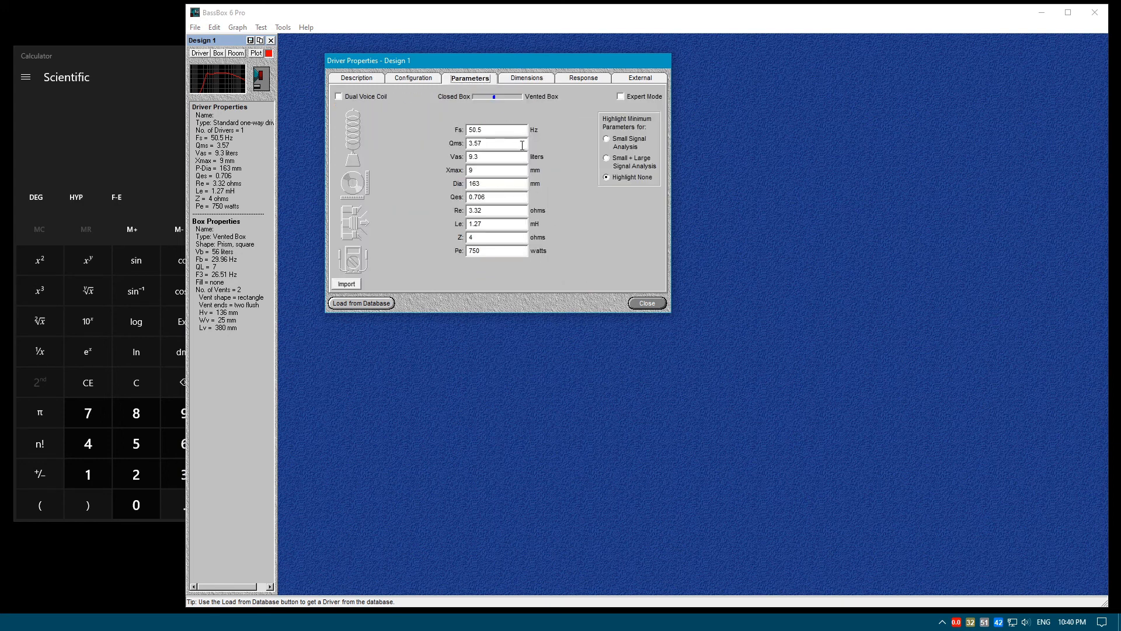
{"action": "left_click", "coordinate": [743, 140]}
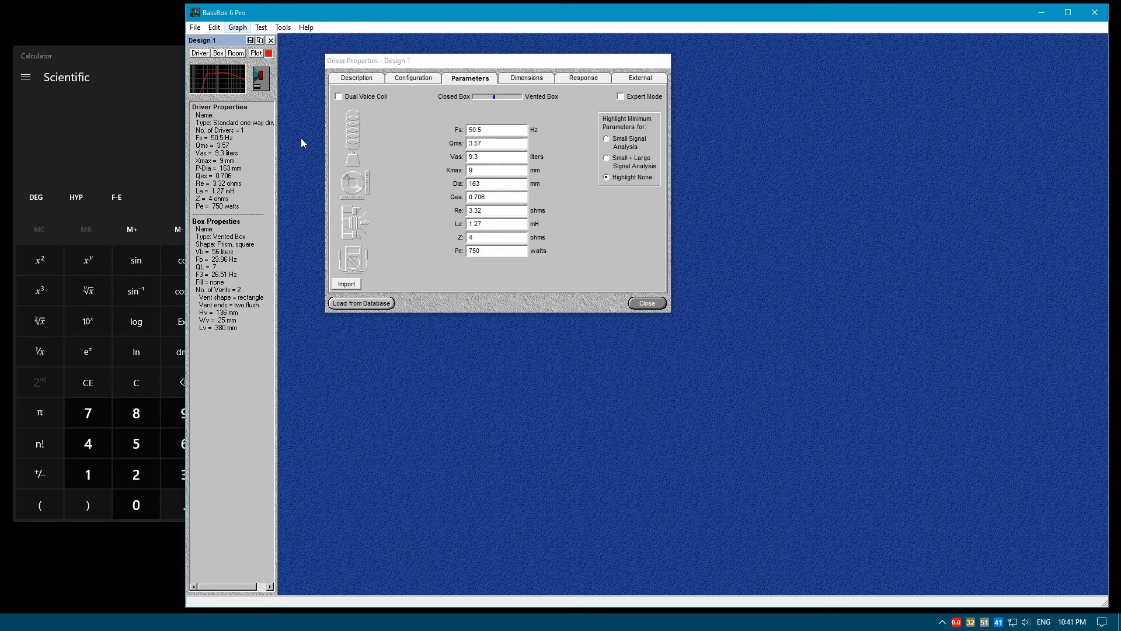
{"action": "left_click_drag", "start_coordinate": [411, 58], "coordinate": [439, 107]}
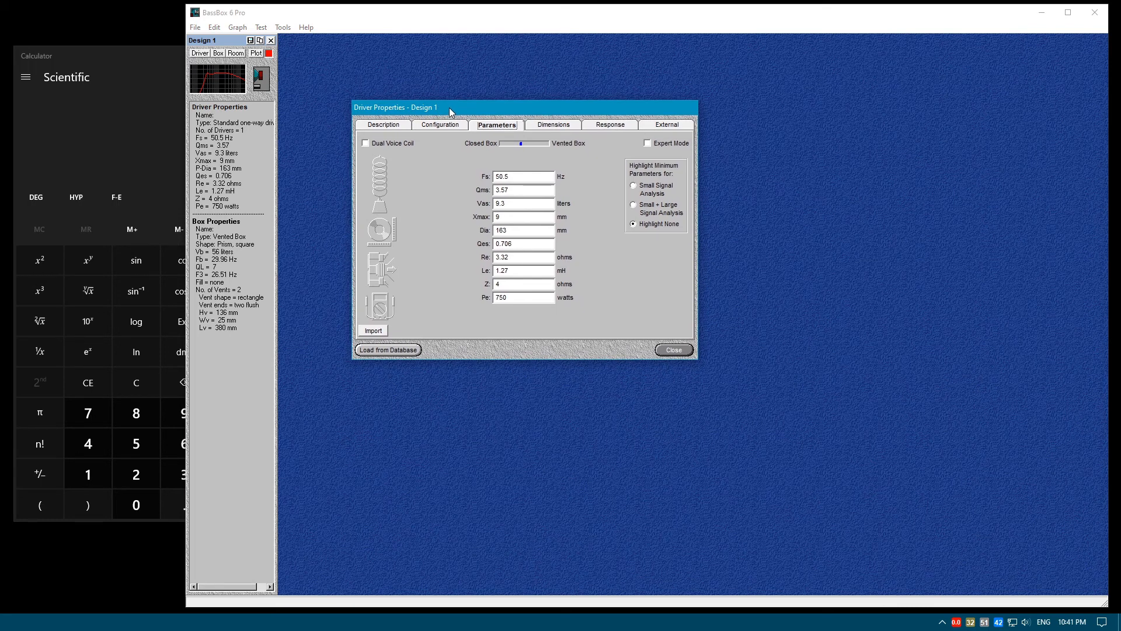
{"action": "mouse_move", "coordinate": [451, 110]}
{"action": "left_mouse_down"}
{"action": "mouse_move", "coordinate": [438, 96]}
{"action": "mouse_move", "coordinate": [467, 99]}
{"action": "mouse_move", "coordinate": [455, 87]}
{"action": "mouse_move", "coordinate": [460, 98]}
{"action": "left_mouse_up"}
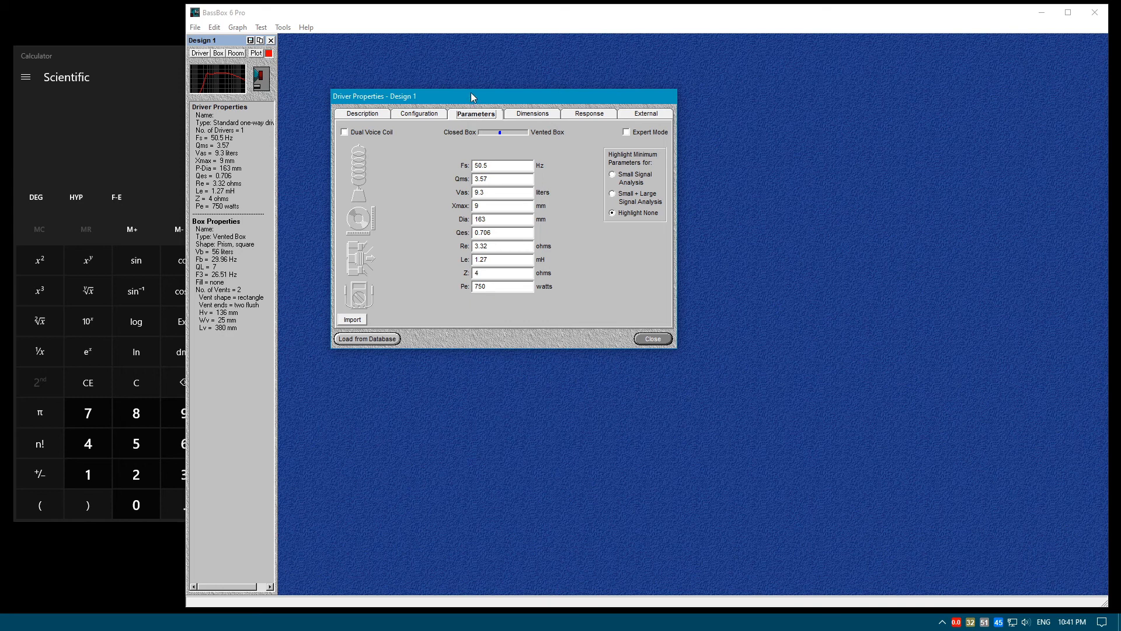
{"action": "left_click_drag", "start_coordinate": [473, 98], "coordinate": [495, 106]}
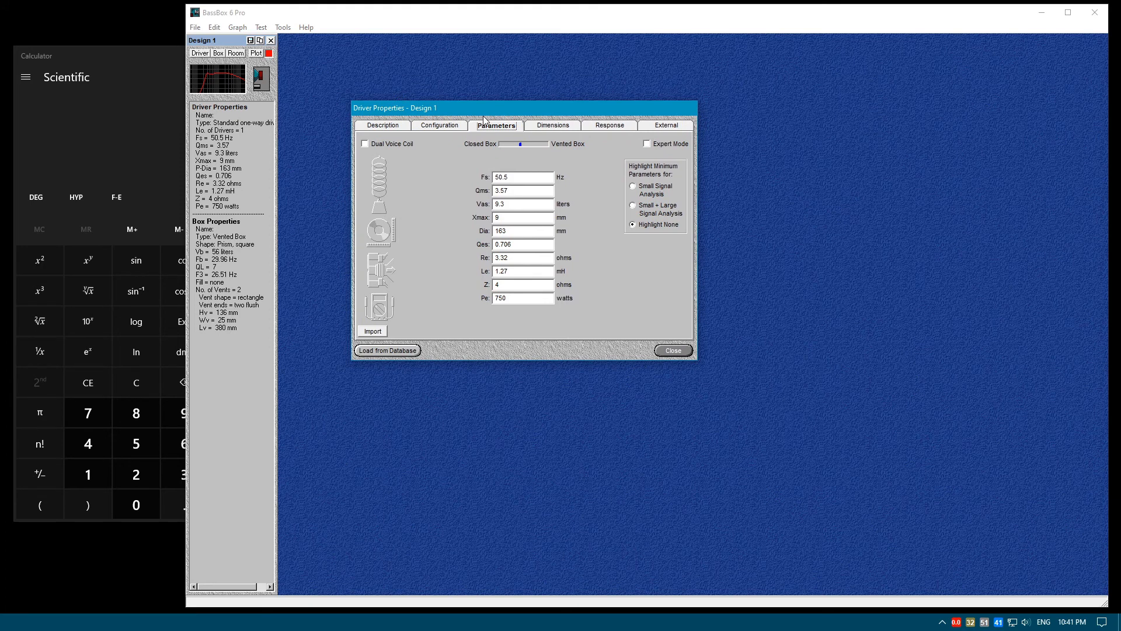
{"action": "left_click_drag", "start_coordinate": [483, 103], "coordinate": [481, 103]}
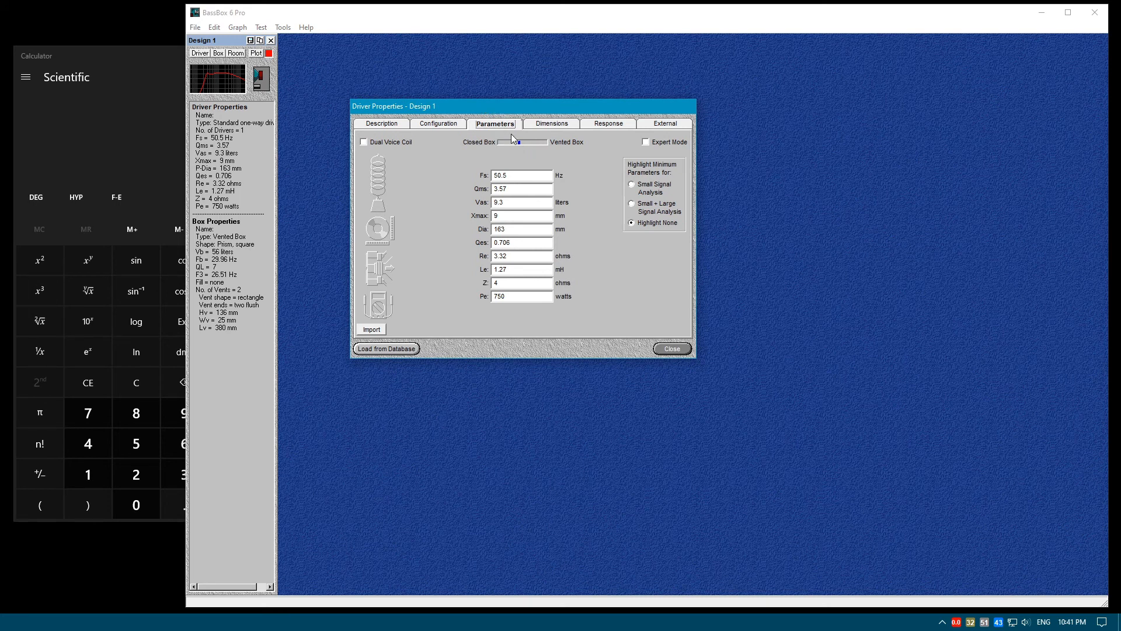
Examine the driver's Fs and Xmax parameters
{"action": "left_click", "coordinate": [488, 172]}
{"action": "left_click_drag", "start_coordinate": [521, 104], "coordinate": [518, 110]}
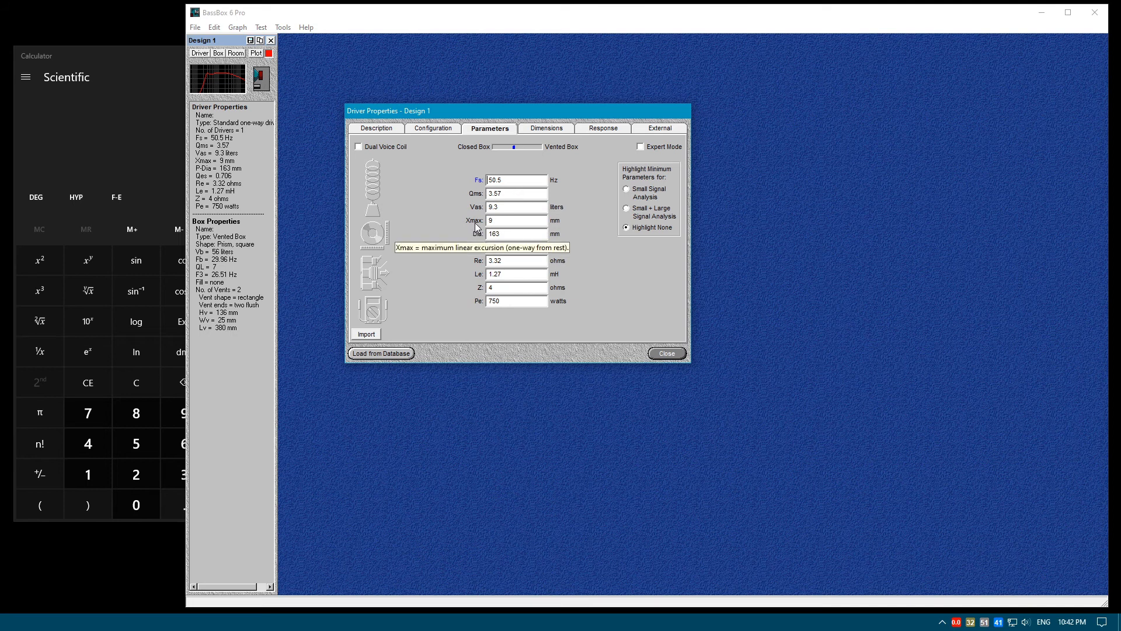
{"action": "left_click", "coordinate": [506, 219]}
{"action": "double_click", "coordinate": [506, 220]}
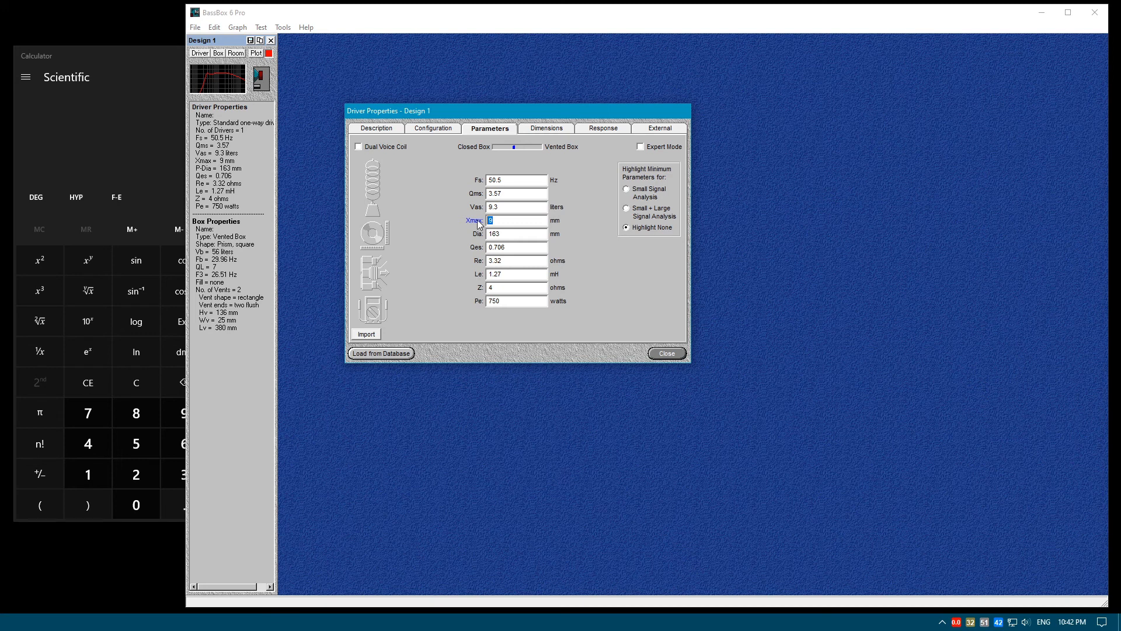
{"action": "left_click", "coordinate": [511, 221]}
{"action": "mouse_move", "coordinate": [482, 184]}
Review the driver's physical dimensions and its M-Vd volume, and close the driver properties
{"action": "left_click", "coordinate": [544, 129]}
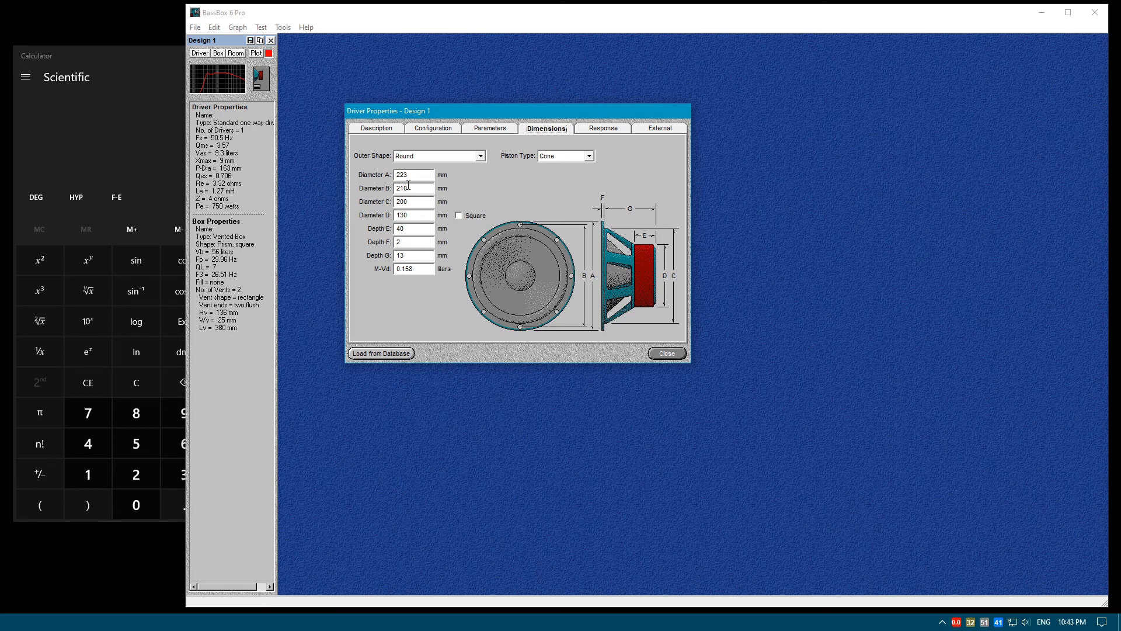
{"action": "double_click", "coordinate": [418, 268]}
{"action": "left_click_drag", "start_coordinate": [499, 109], "coordinate": [447, 89]}
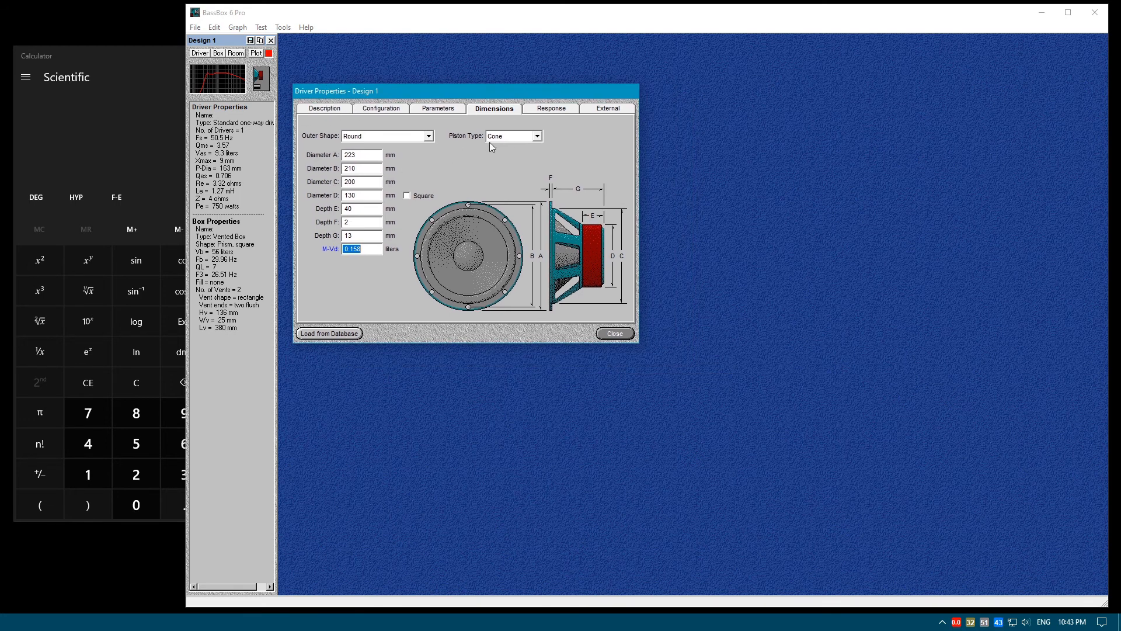
{"action": "left_click", "coordinate": [618, 337]}
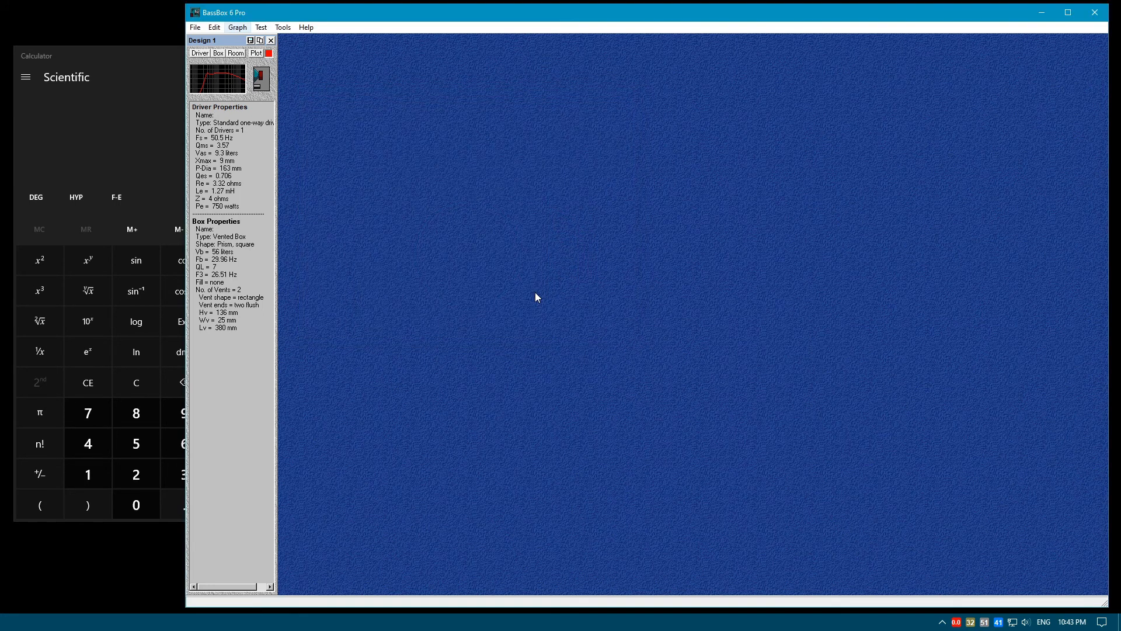
Open the box properties of Design 1 and look through the available box types, keeping Vented Box
{"action": "left_click", "coordinate": [218, 53]}
{"action": "left_click_drag", "start_coordinate": [608, 46], "coordinate": [583, 65]}
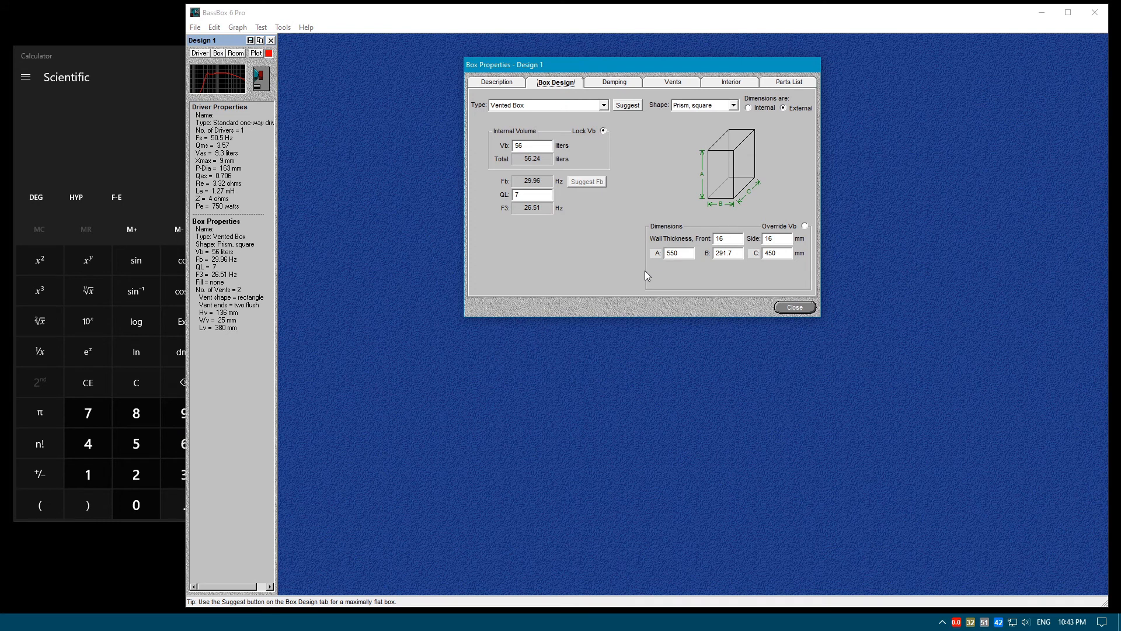
{"action": "left_click_drag", "start_coordinate": [703, 63], "coordinate": [675, 73]}
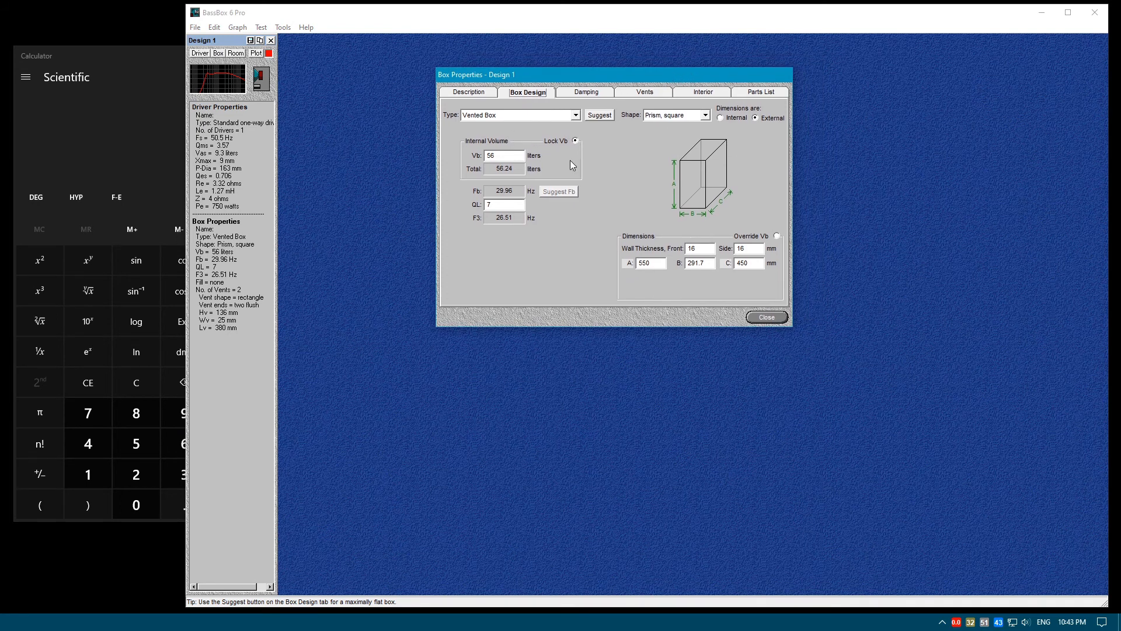
{"action": "left_click", "coordinate": [476, 93]}
{"action": "left_click", "coordinate": [523, 93]}
{"action": "left_click", "coordinate": [575, 116]}
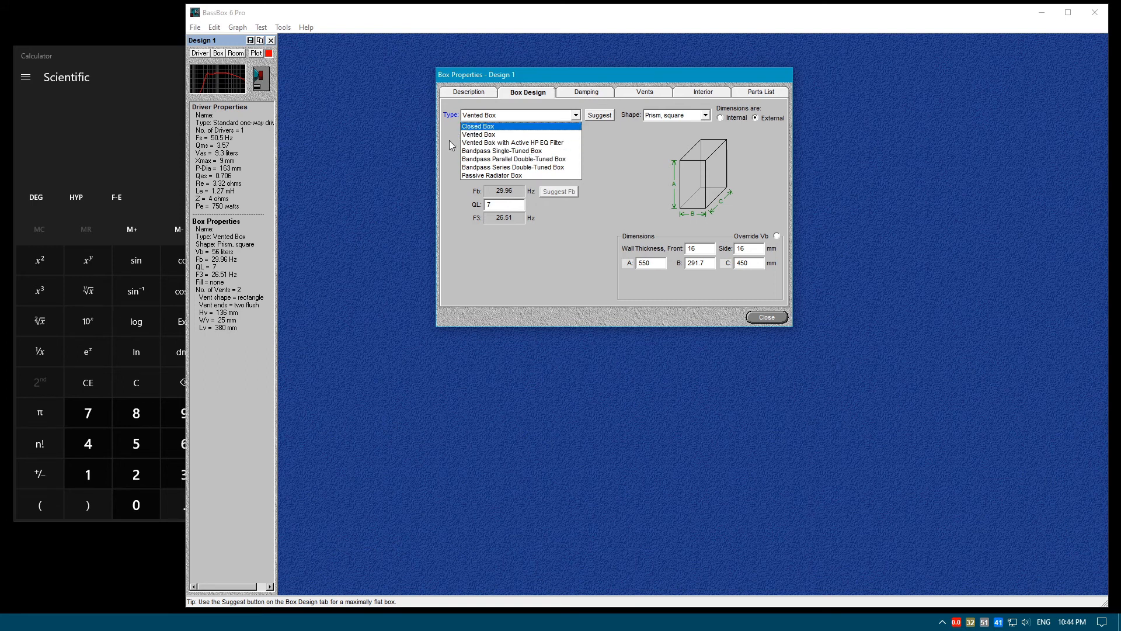
{"action": "left_click", "coordinate": [535, 275]}
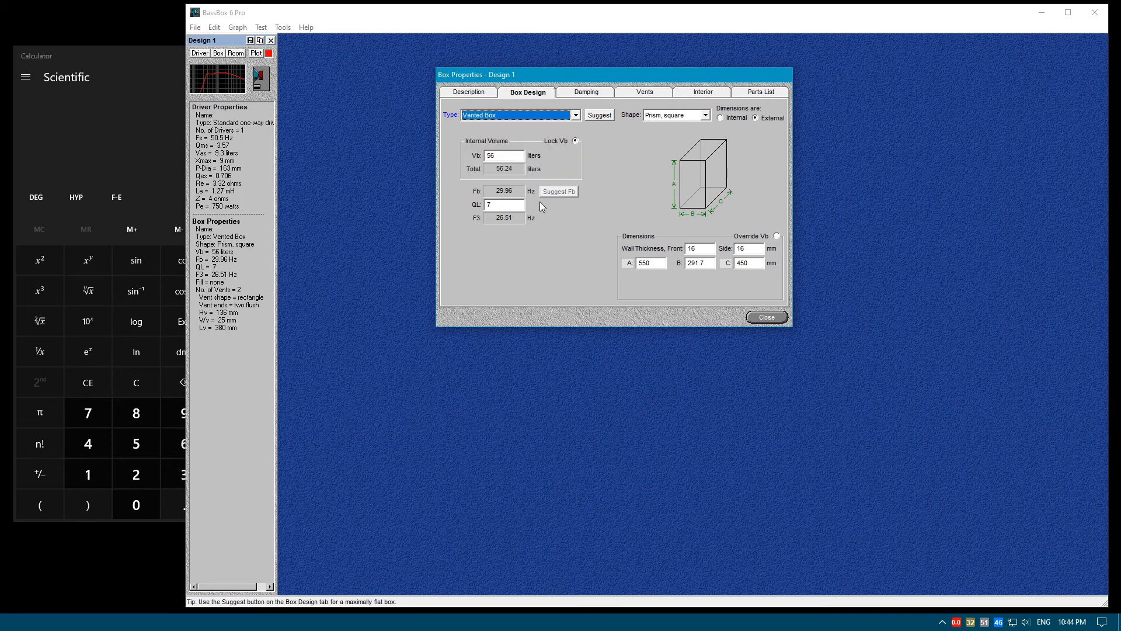
Check the box's internal volume and tuning frequency against the vent settings
{"action": "left_click", "coordinate": [506, 157]}
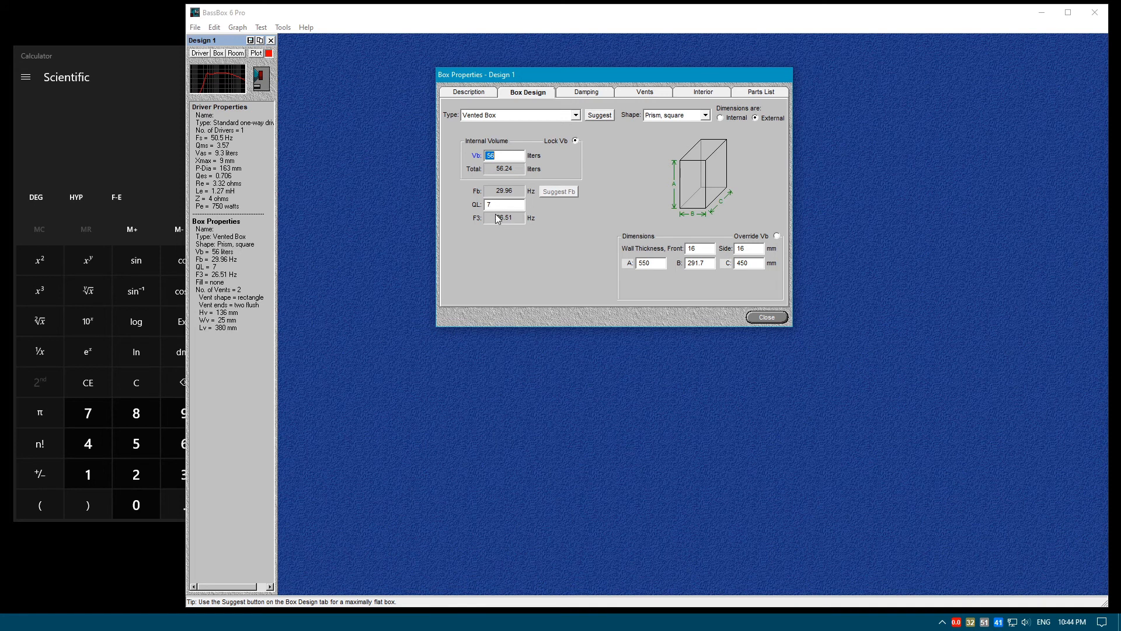
{"action": "left_click_drag", "start_coordinate": [588, 66], "coordinate": [585, 59]}
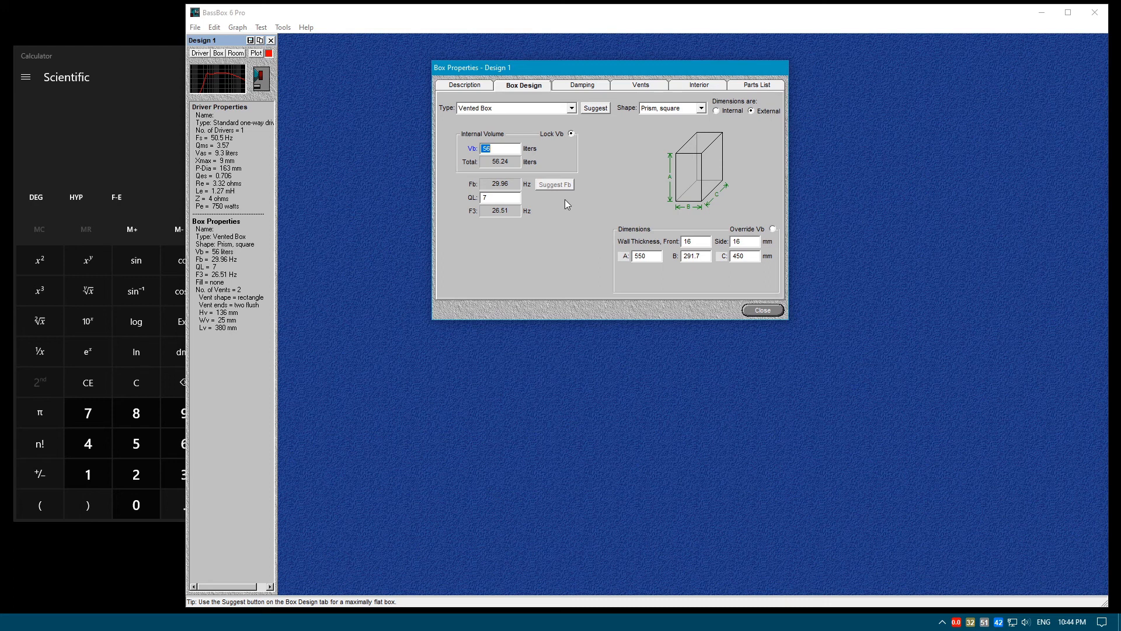
{"action": "left_click", "coordinate": [643, 86]}
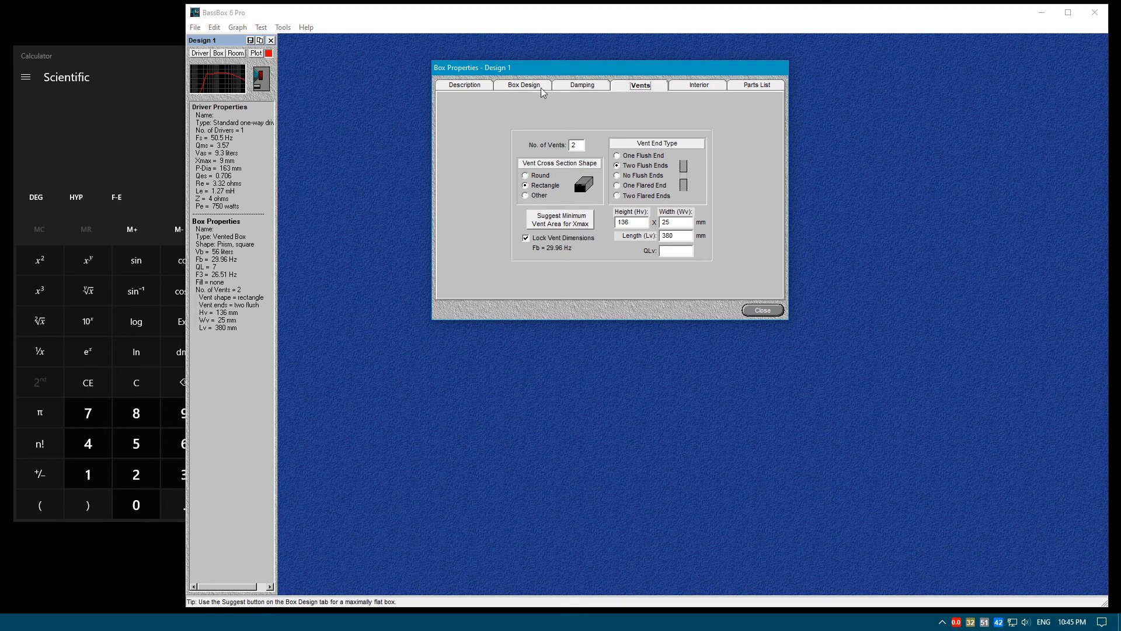
{"action": "left_click", "coordinate": [518, 89]}
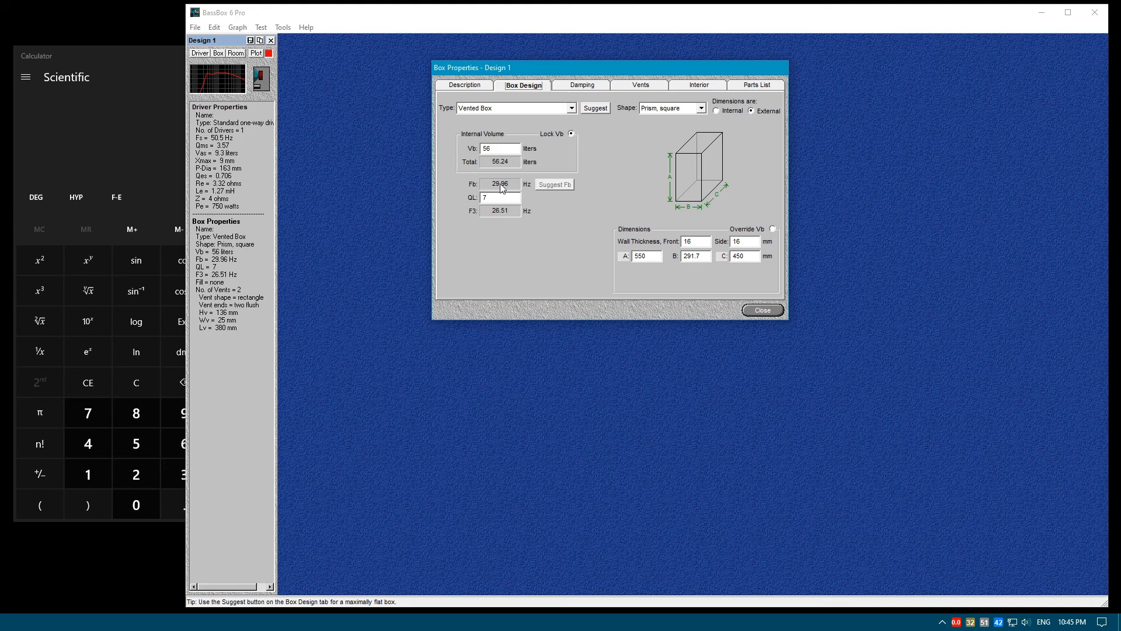
{"action": "left_click", "coordinate": [648, 87]}
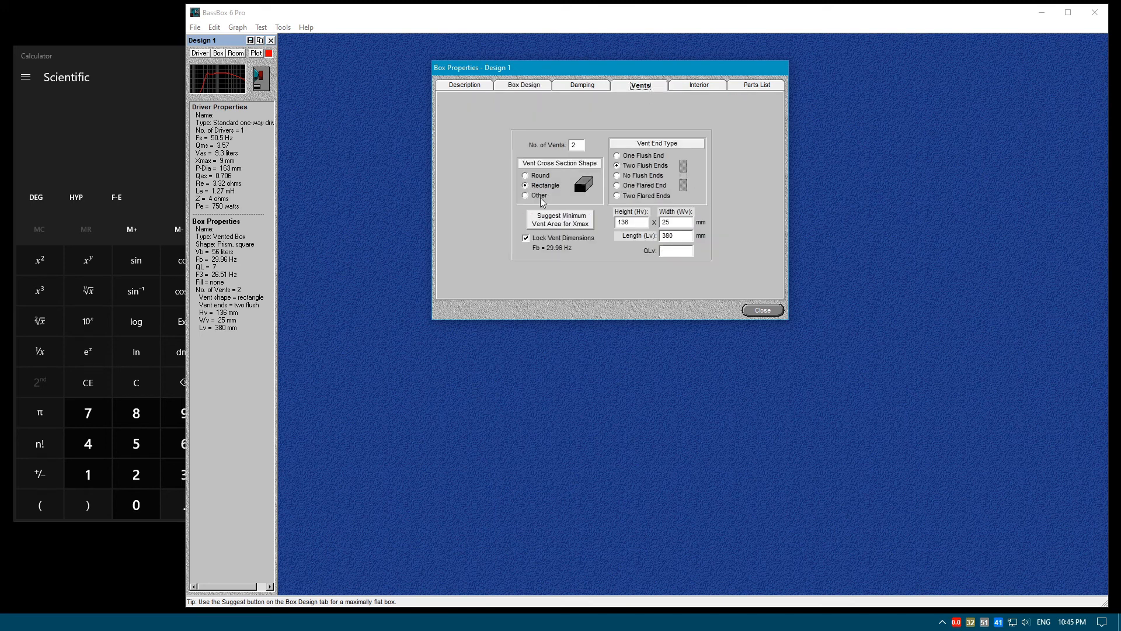
Unlock the vent dimensions to inspect the Fb field in the box design, and lock them again
{"action": "left_click", "coordinate": [526, 238]}
{"action": "left_click", "coordinate": [534, 87]}
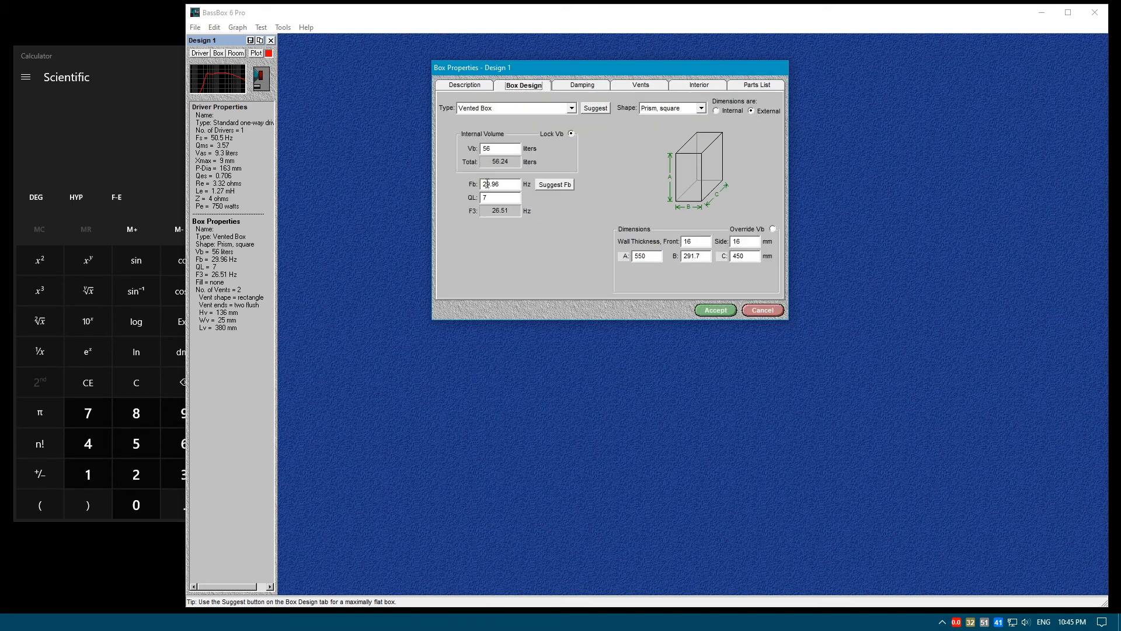
{"action": "left_click", "coordinate": [660, 87]}
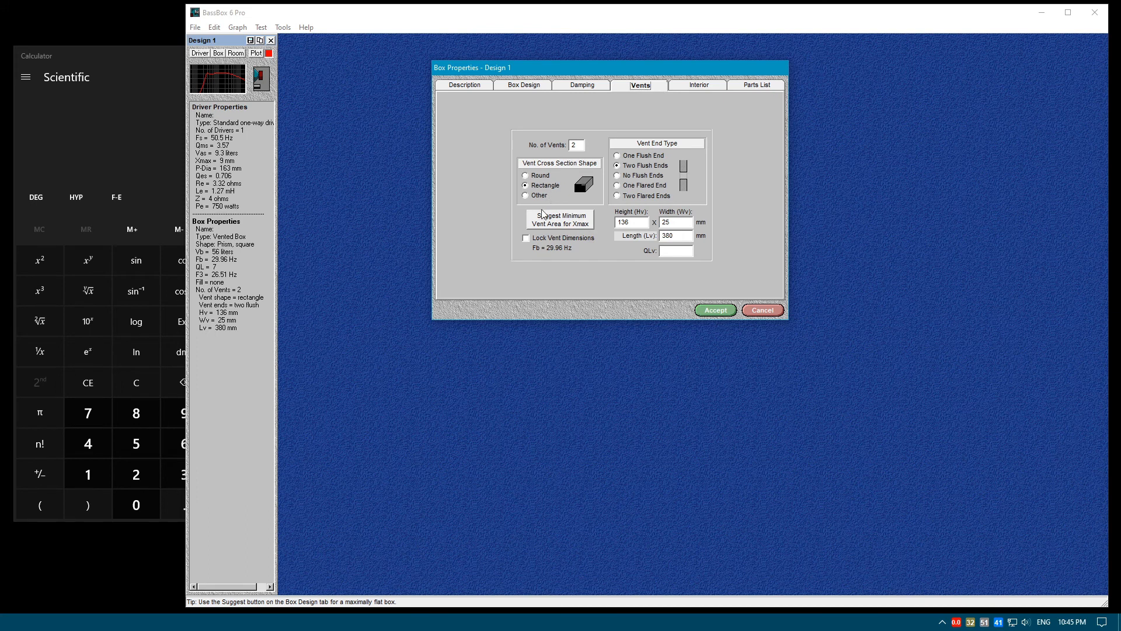
{"action": "left_click", "coordinate": [526, 239]}
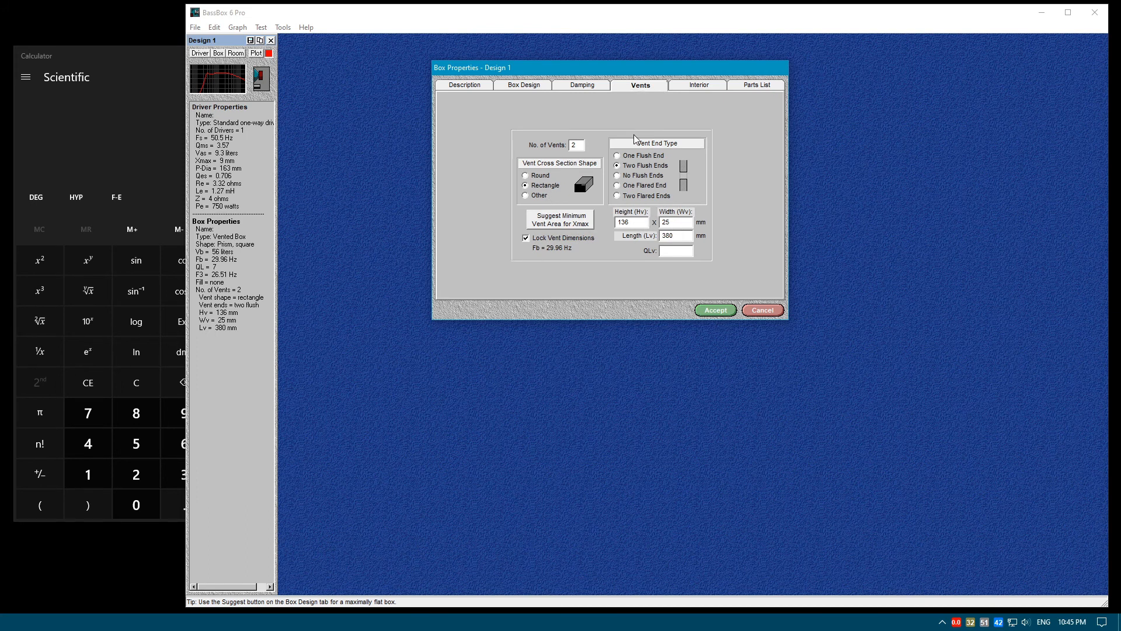
Review the box's damping fill options, its internal volume Vb and the vent settings
{"action": "left_click", "coordinate": [590, 87]}
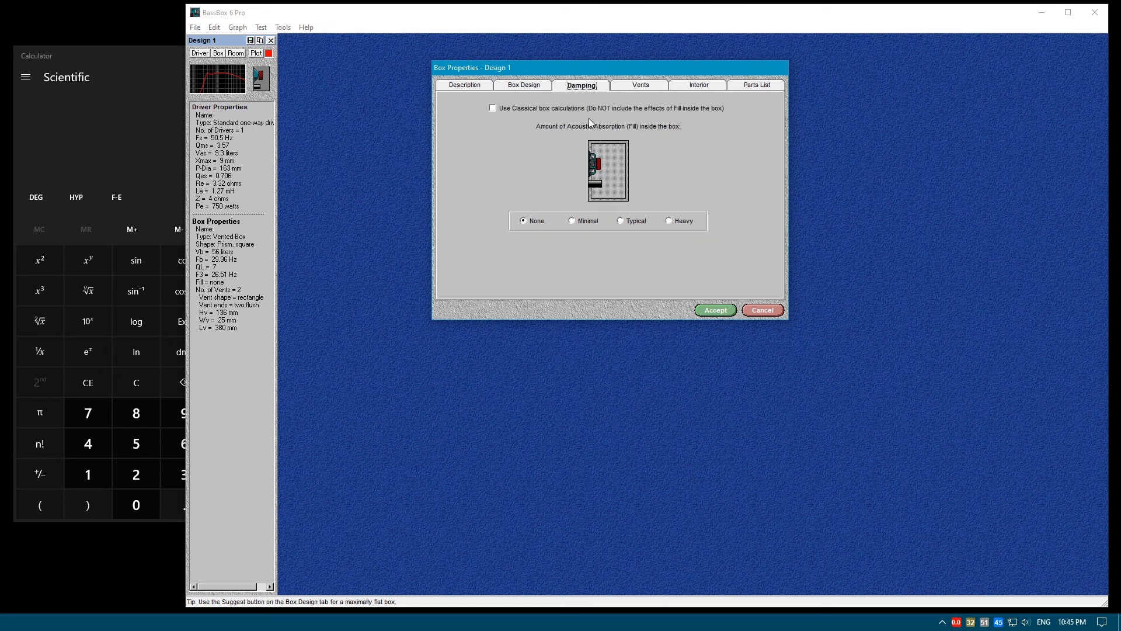
{"action": "left_click", "coordinate": [531, 88]}
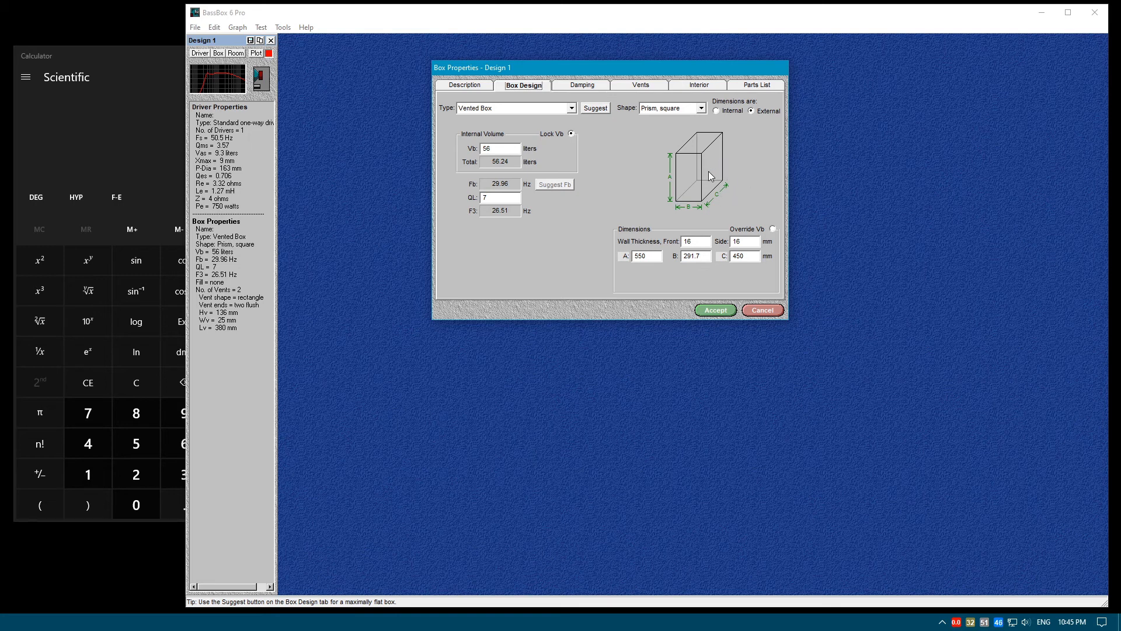
{"action": "left_click", "coordinate": [502, 147]}
{"action": "left_click_drag", "start_coordinate": [501, 147], "coordinate": [459, 152]}
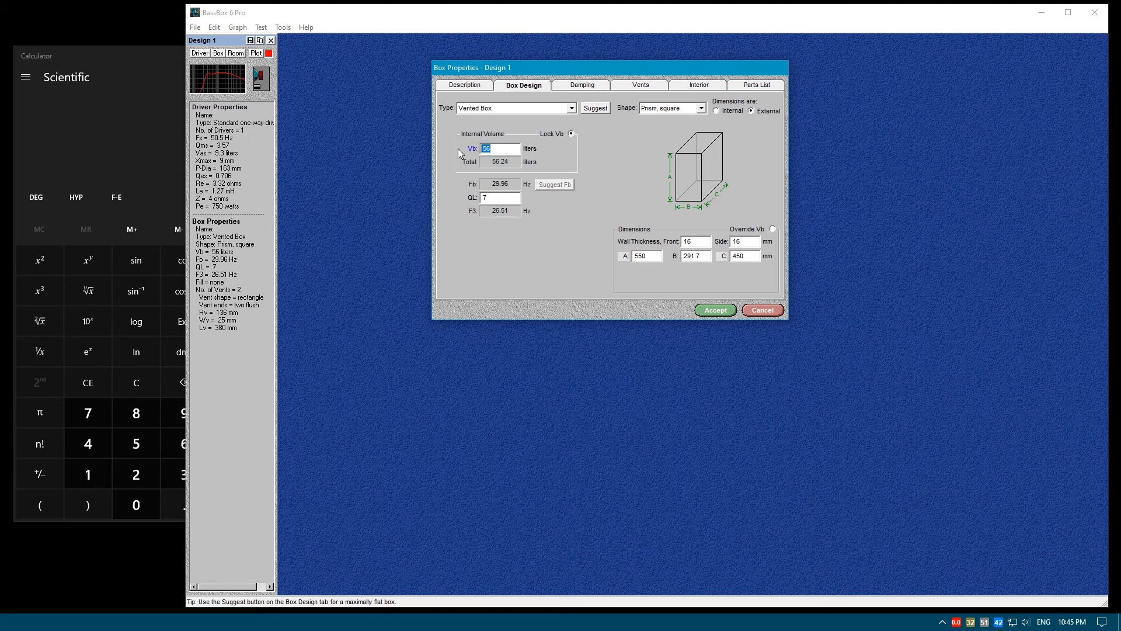
{"action": "left_click", "coordinate": [505, 167]}
{"action": "double_click", "coordinate": [503, 149]}
{"action": "left_click", "coordinate": [591, 88]}
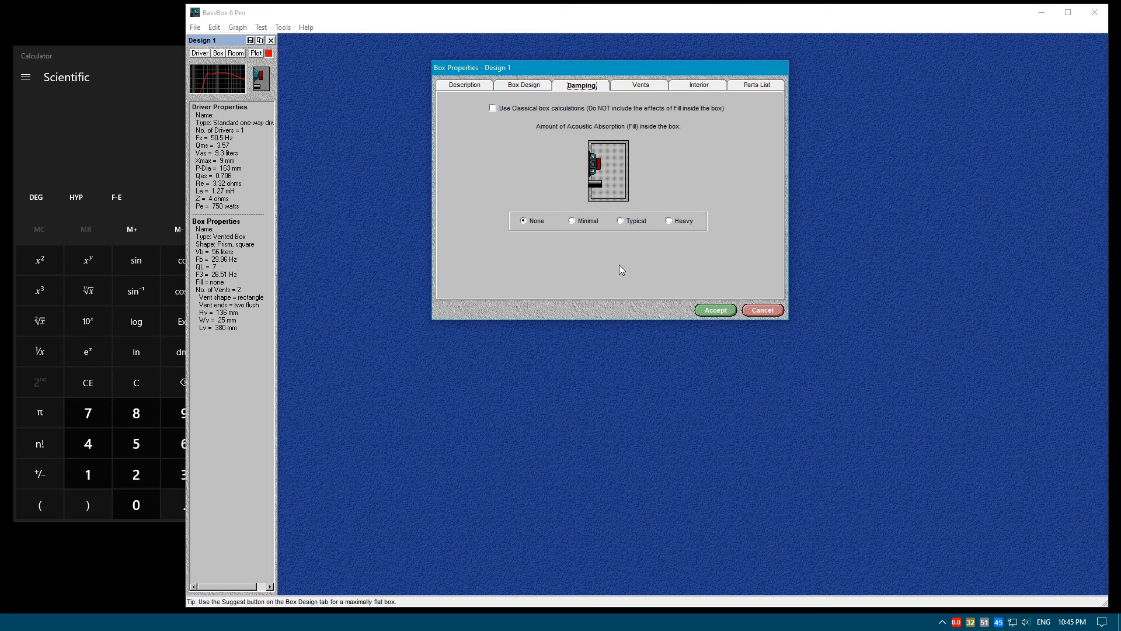
{"action": "left_click", "coordinate": [640, 86]}
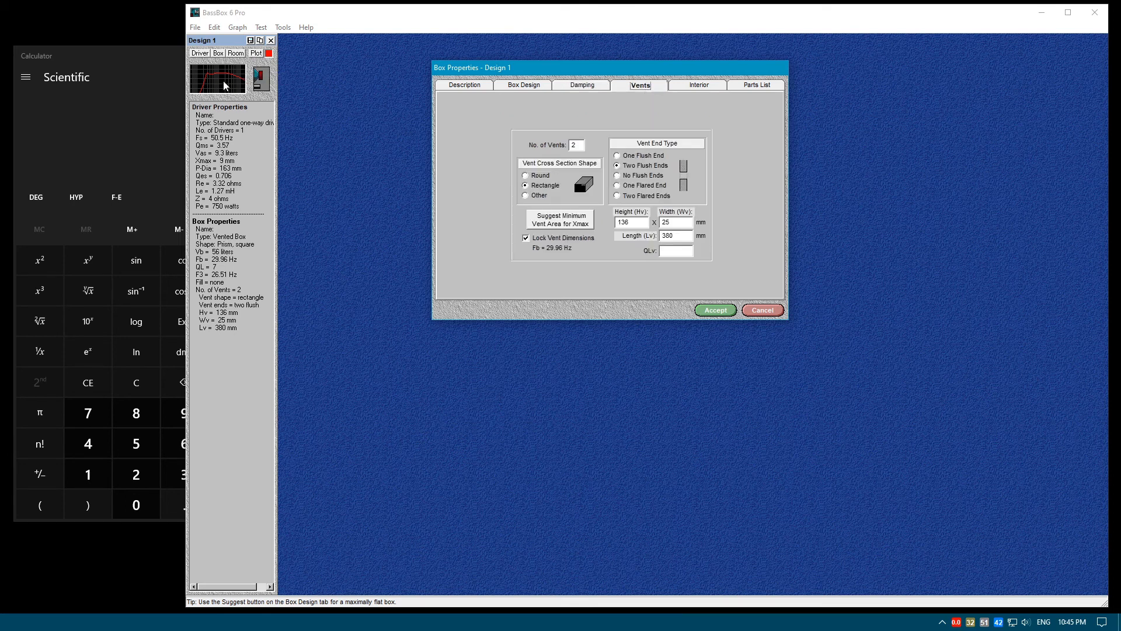
Plot the response of Design 1 and switch the graph to Vent Air Velocity
{"action": "left_click", "coordinate": [254, 54]}
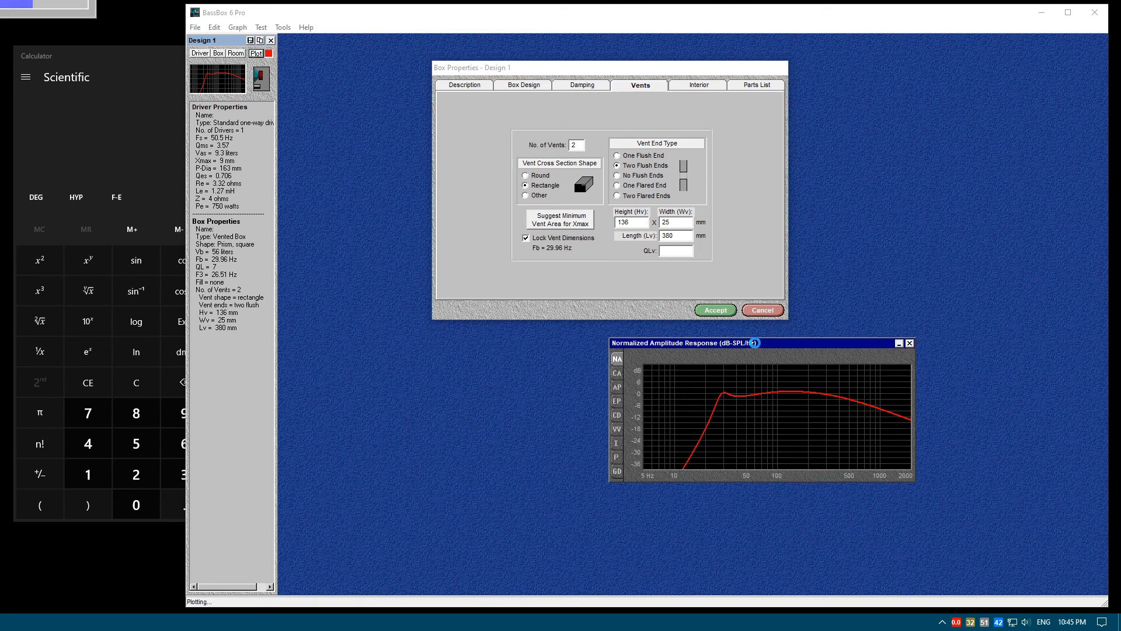
{"action": "left_click_drag", "start_coordinate": [755, 345], "coordinate": [762, 355]}
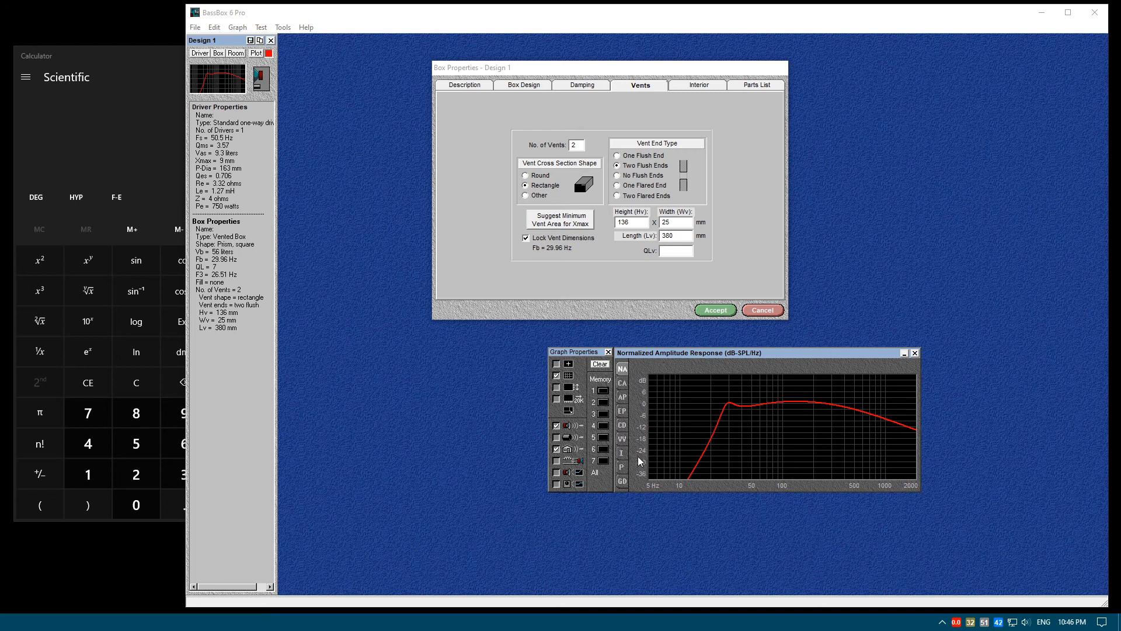
{"action": "left_click", "coordinate": [623, 440]}
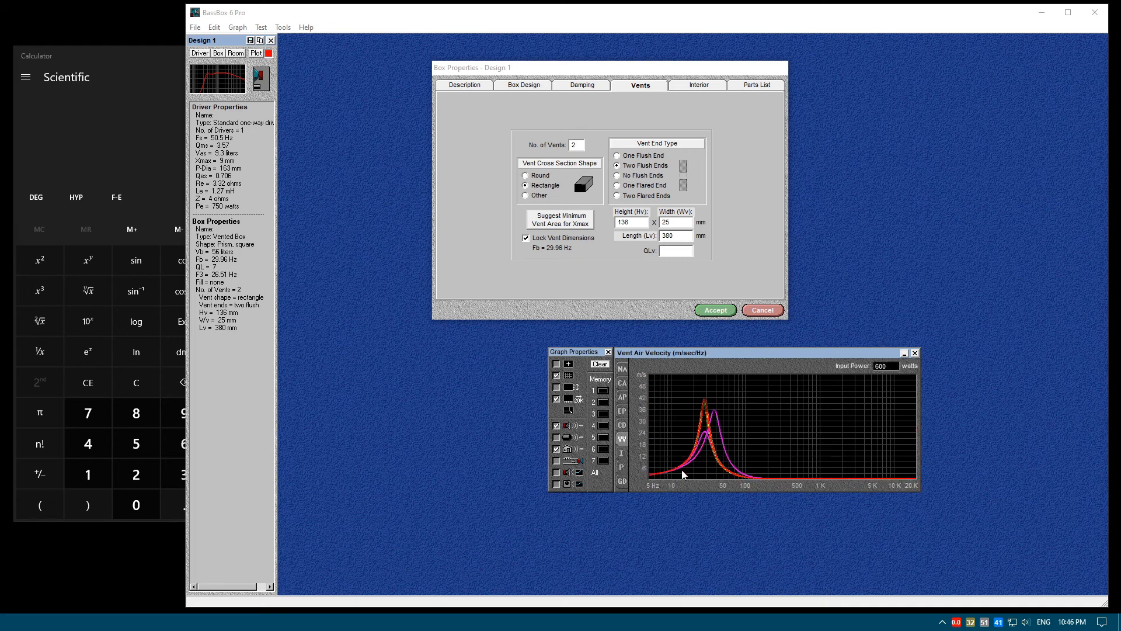
Clear the old curves and replot the vent air velocity of the current design at 600 watts input power
{"action": "left_click", "coordinate": [602, 366]}
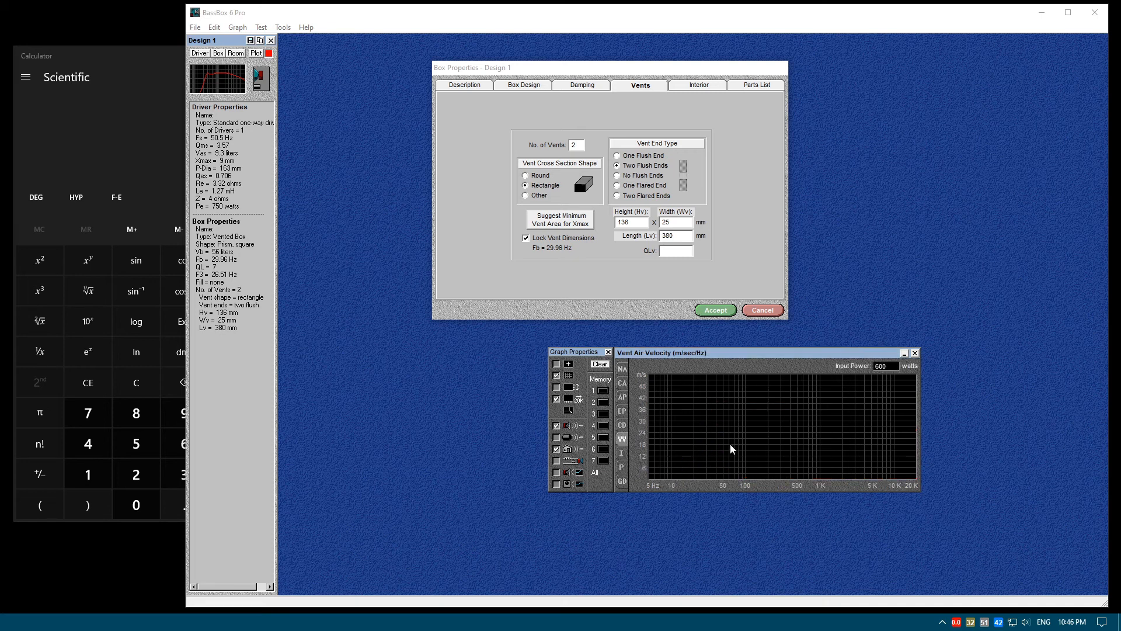
{"action": "double_click", "coordinate": [898, 367]}
{"action": "left_click", "coordinate": [898, 367]}
{"action": "left_click_drag", "start_coordinate": [897, 367], "coordinate": [873, 362]}
{"action": "left_click", "coordinate": [893, 369]}
{"action": "left_click", "coordinate": [268, 55]}
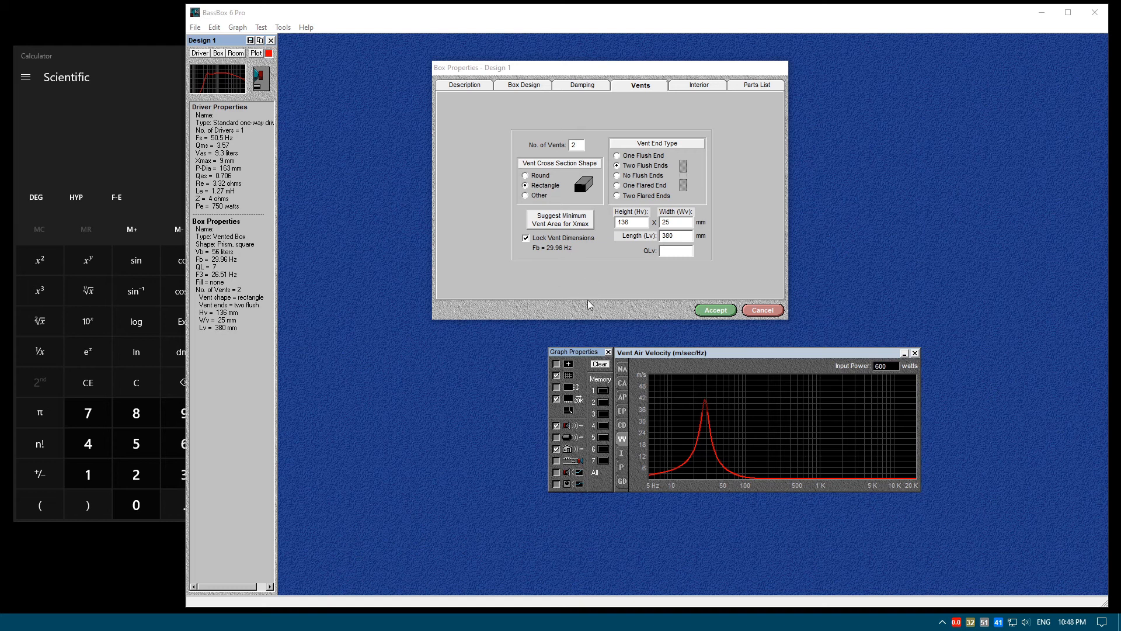
{"action": "left_click_drag", "start_coordinate": [676, 69], "coordinate": [740, 69]}
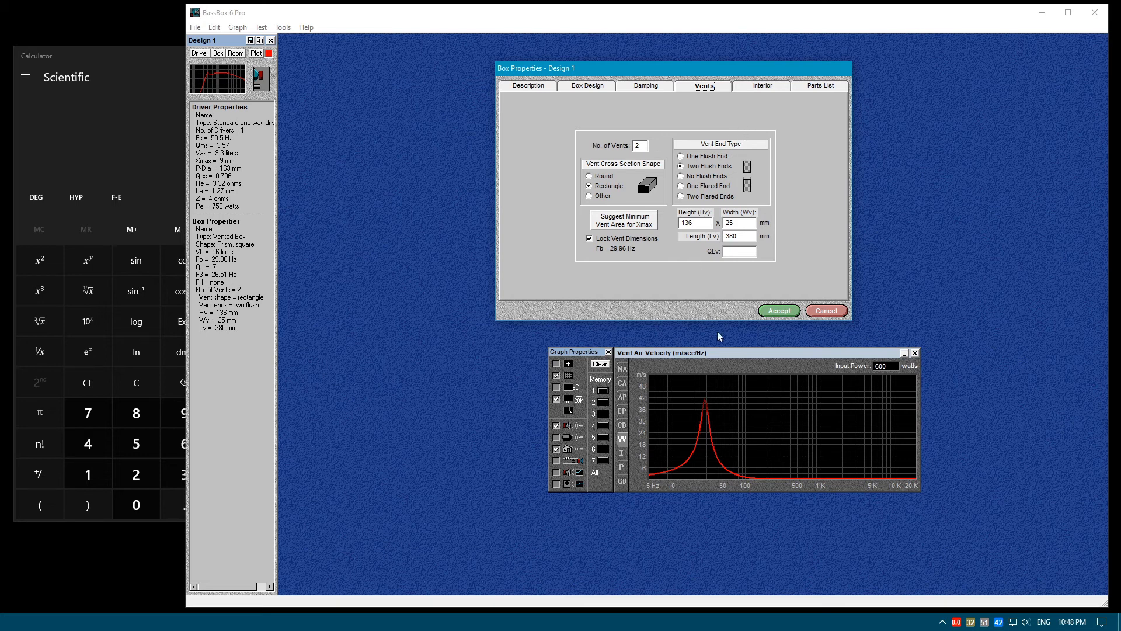
Reposition the vent air velocity graph just below the Box Properties window and review the vent length Lv against the curve
{"action": "left_click_drag", "start_coordinate": [730, 353], "coordinate": [710, 349]}
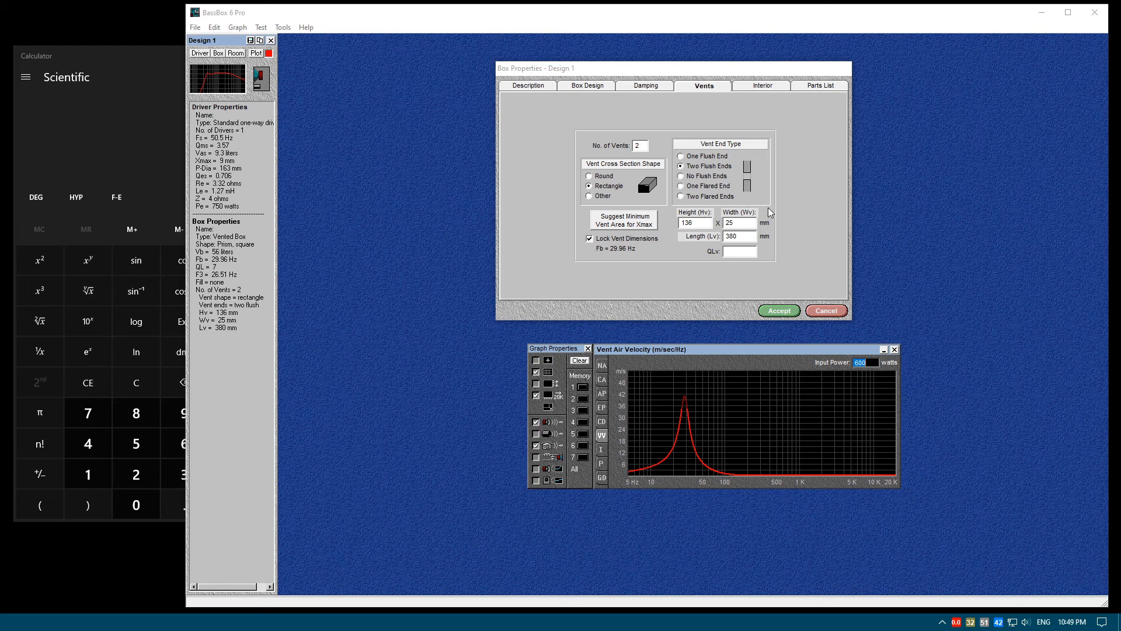
{"action": "left_click_drag", "start_coordinate": [699, 350], "coordinate": [695, 346]}
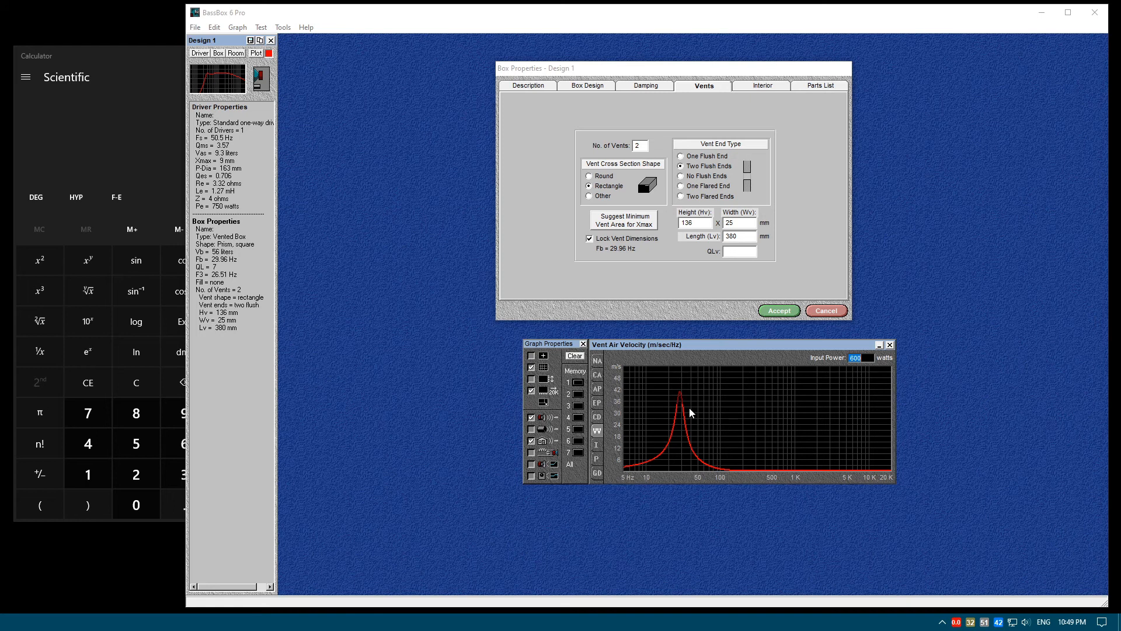
{"action": "left_click", "coordinate": [747, 235]}
{"action": "double_click", "coordinate": [736, 236]}
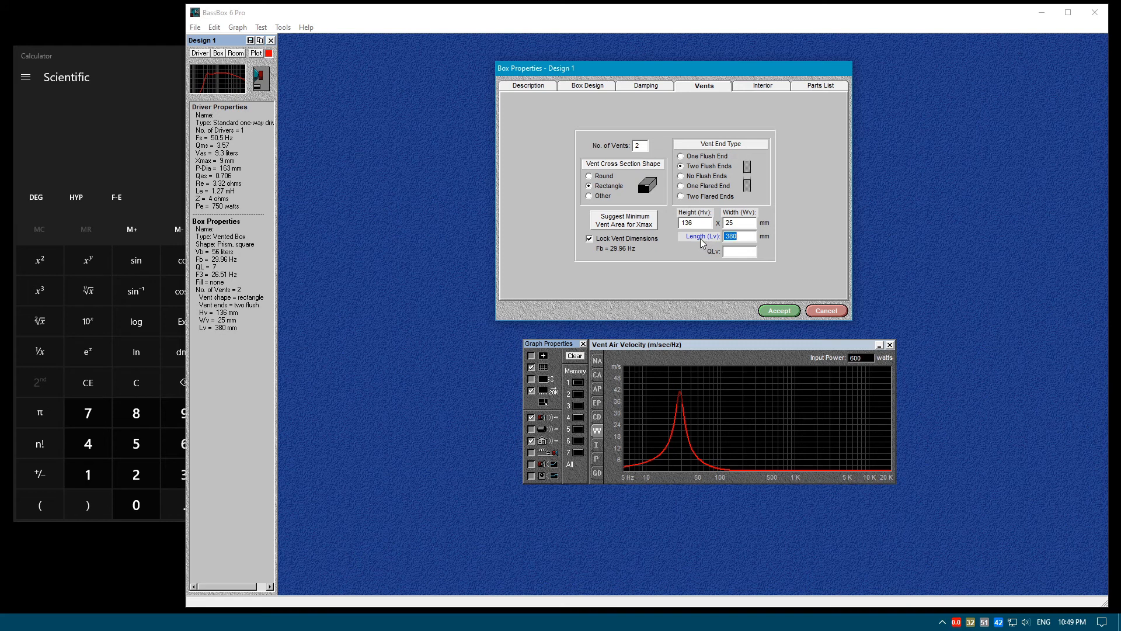
{"action": "left_click", "coordinate": [747, 236]}
{"action": "double_click", "coordinate": [747, 238]}
{"action": "left_click", "coordinate": [742, 236]}
{"action": "left_click_drag", "start_coordinate": [727, 235], "coordinate": [734, 238]}
Set the graph's input power to 400 watts and replot the vent air velocity of Design 1
{"action": "left_click", "coordinate": [868, 359]}
{"action": "type", "text": "4"}
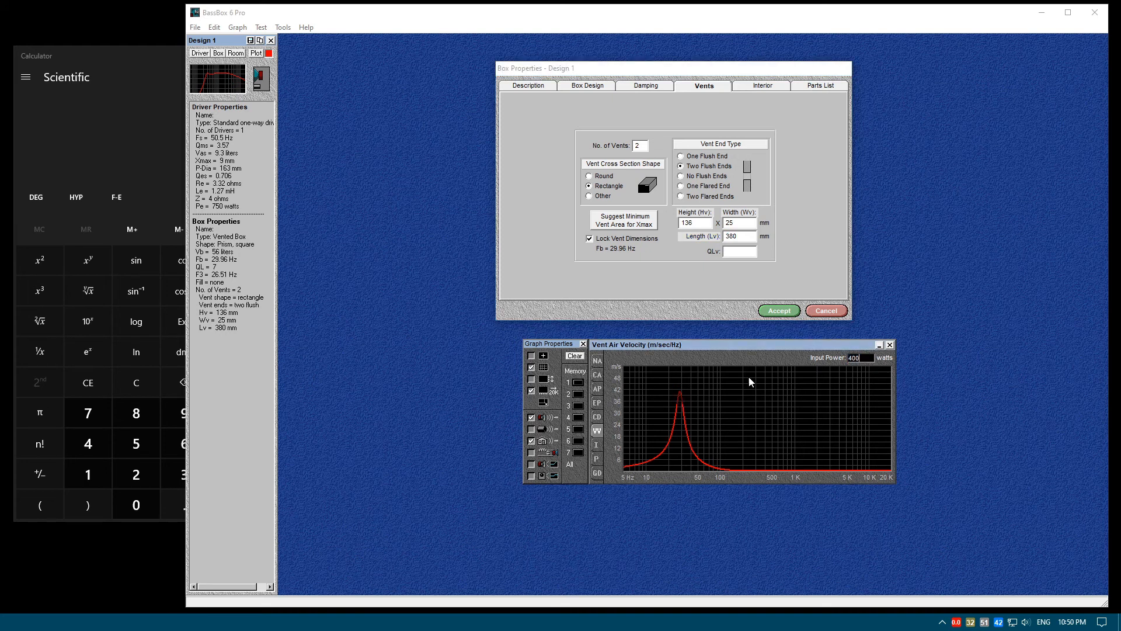
{"action": "left_click", "coordinate": [260, 53]}
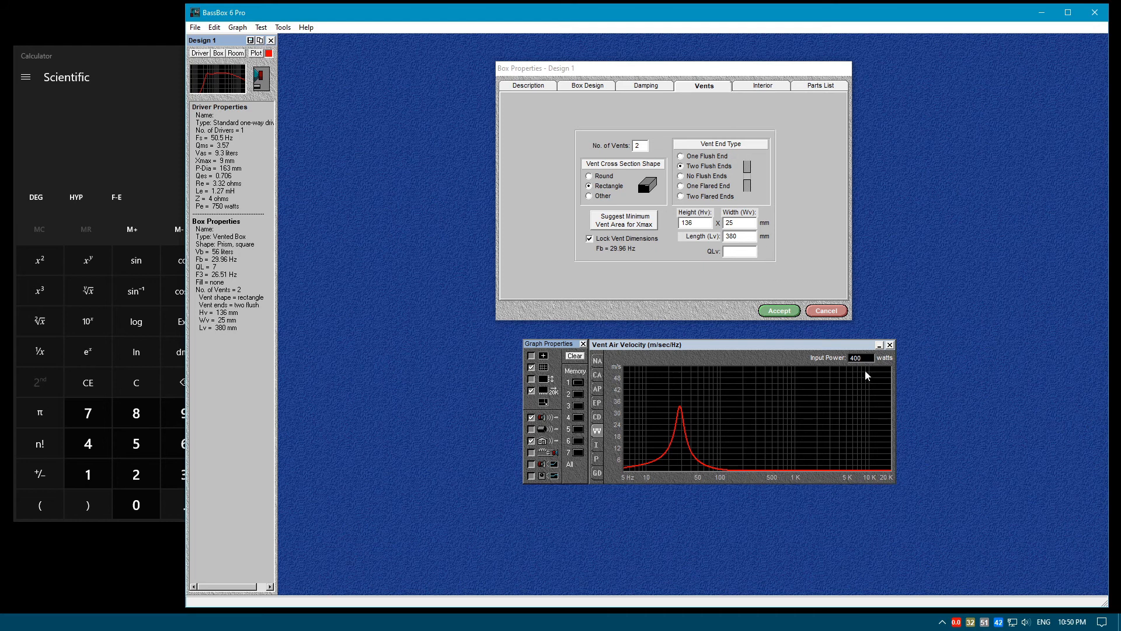
Show the normalized amplitude response, inspect it with the 20K frequency range and the expanded vertical scale, and switch both off again
{"action": "left_click", "coordinate": [597, 360]}
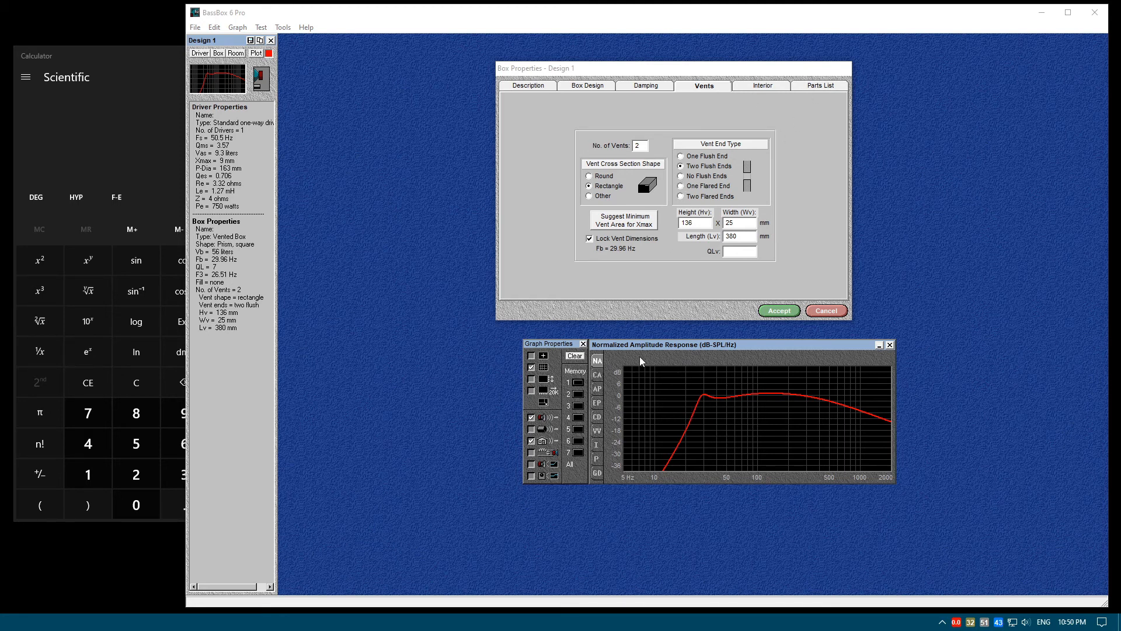
{"action": "left_click", "coordinate": [531, 391]}
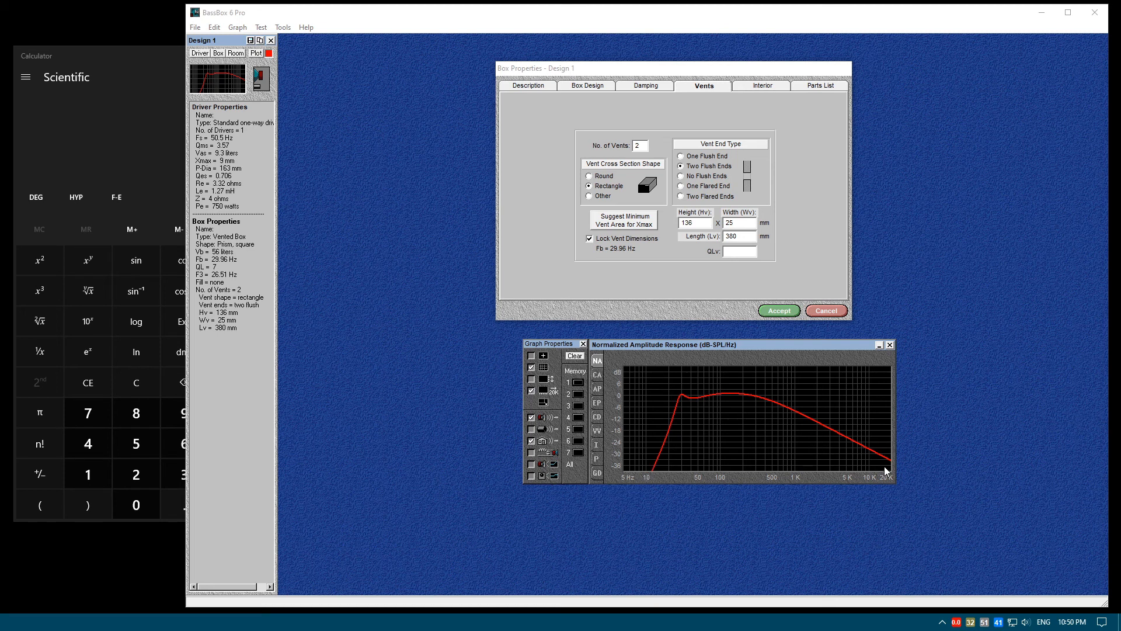
{"action": "left_click", "coordinate": [531, 390]}
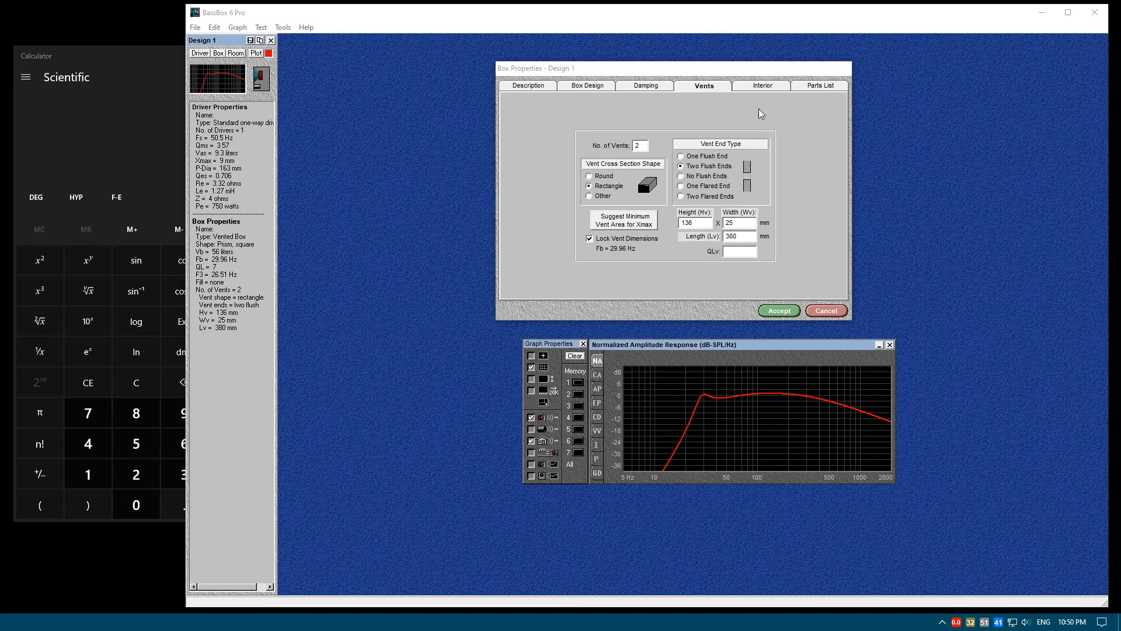
{"action": "left_click", "coordinate": [531, 380]}
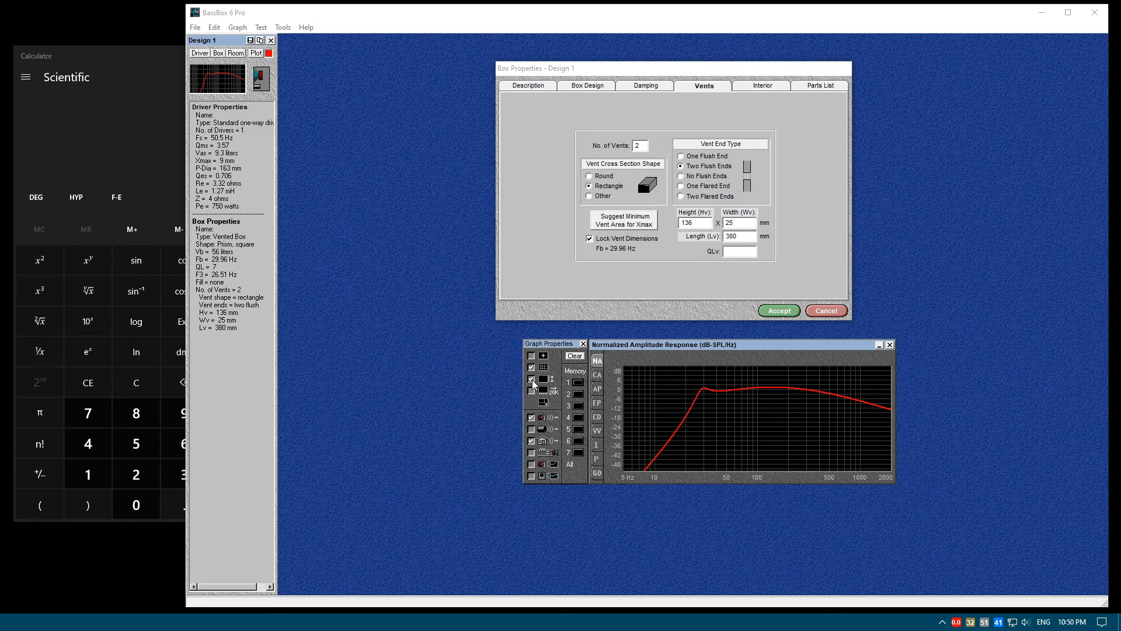
{"action": "left_click", "coordinate": [532, 380]}
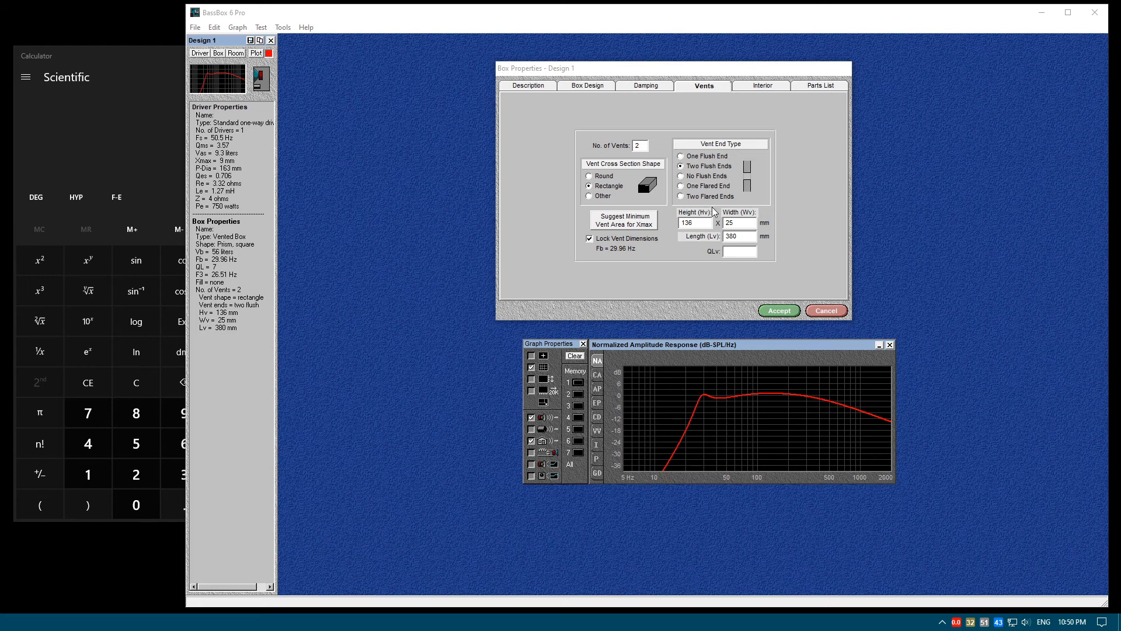
Review the vent height Hv, switch to the Fusion 360 model to inspect the enclosure's front vents and interior, and return to BassBox
{"action": "left_click", "coordinate": [703, 222]}
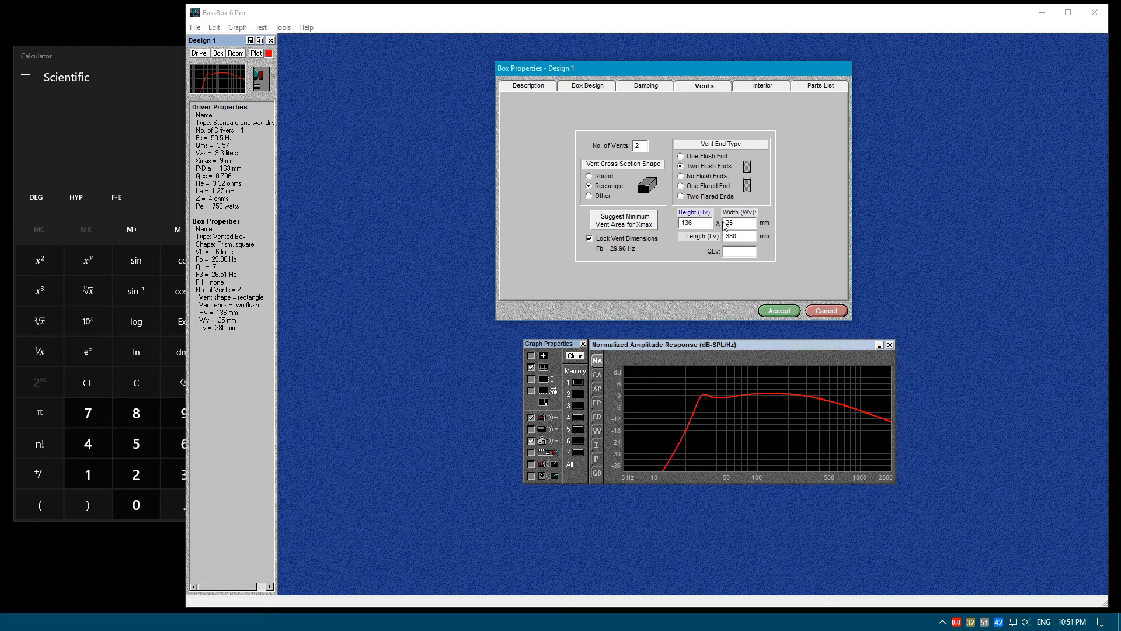
{"action": "left_click_drag", "start_coordinate": [702, 222], "coordinate": [684, 225]}
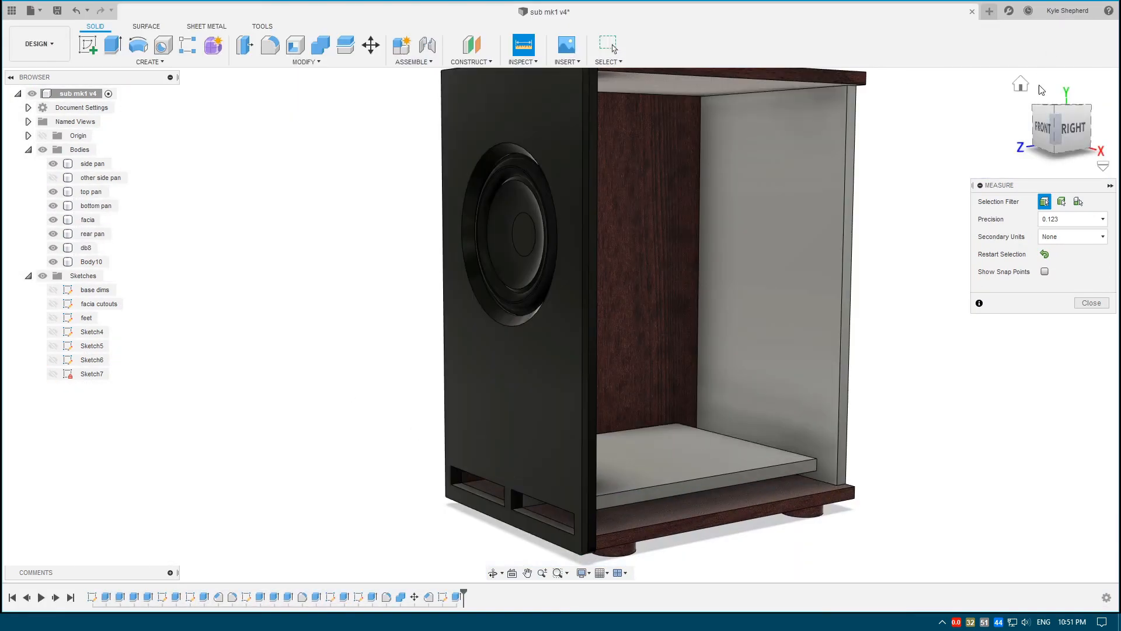
{"action": "left_click_drag", "start_coordinate": [1074, 125], "coordinate": [1076, 126]}
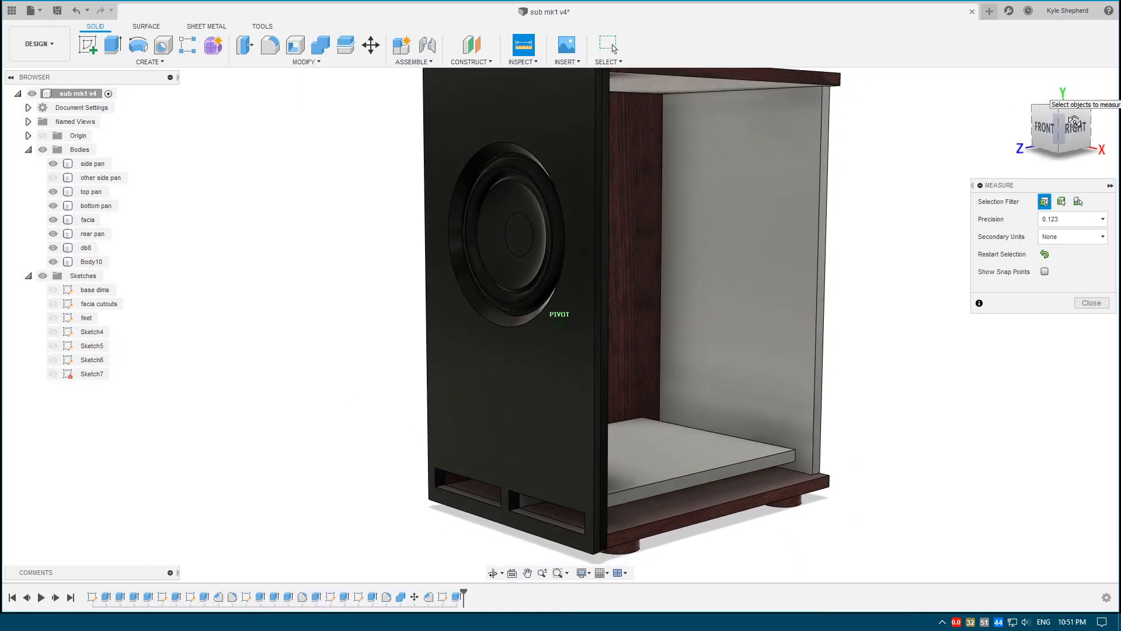
{"action": "left_click", "coordinate": [438, 503]}
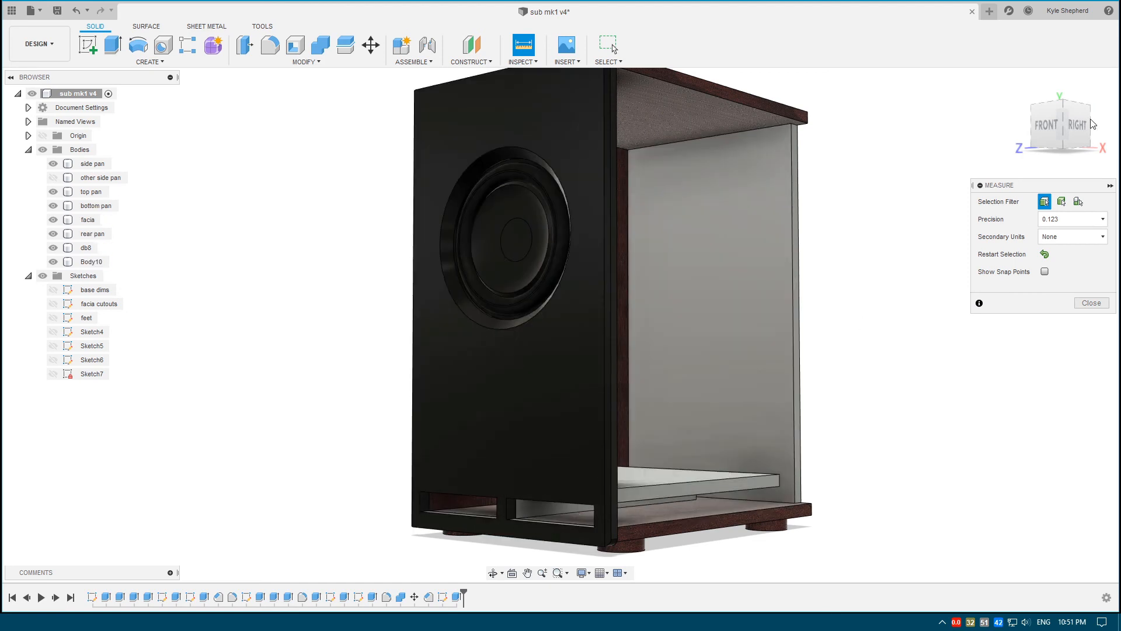
{"action": "left_click_drag", "start_coordinate": [1066, 120], "coordinate": [1019, 127]}
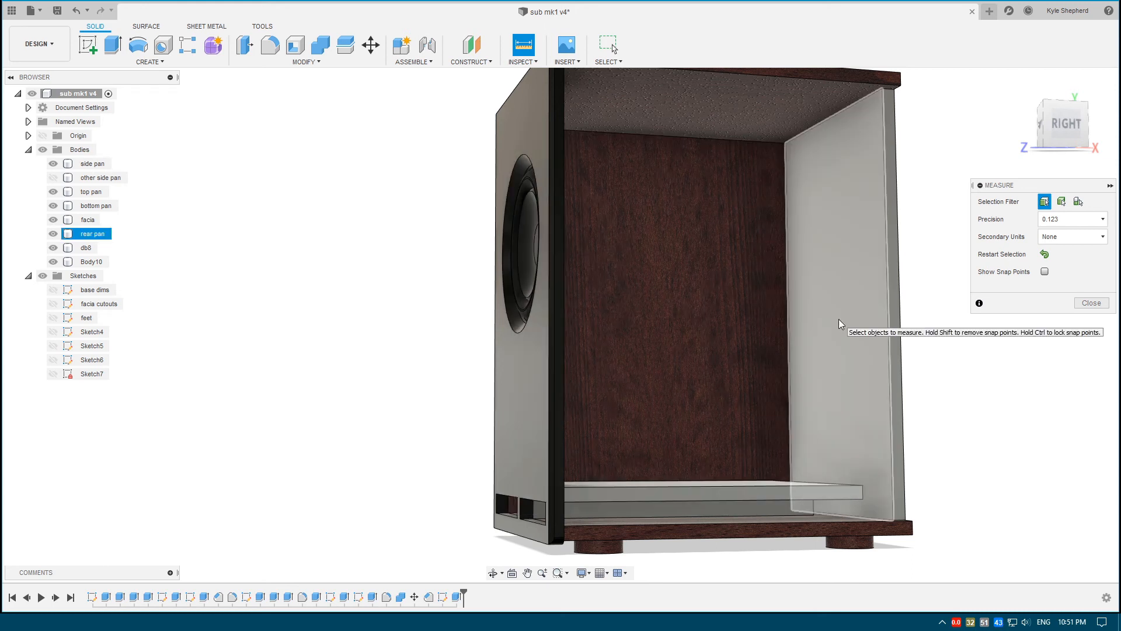
{"action": "middle_click_drag", "start_coordinate": [719, 494], "coordinate": [826, 482], "text": "shift"}
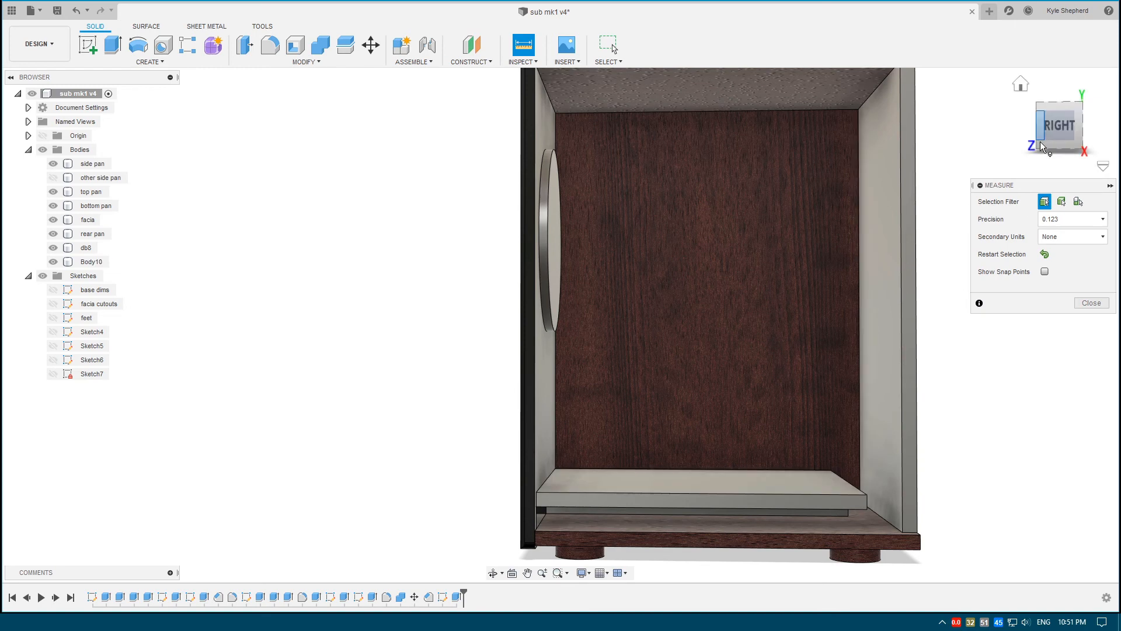
{"action": "left_click", "coordinate": [1052, 0]}
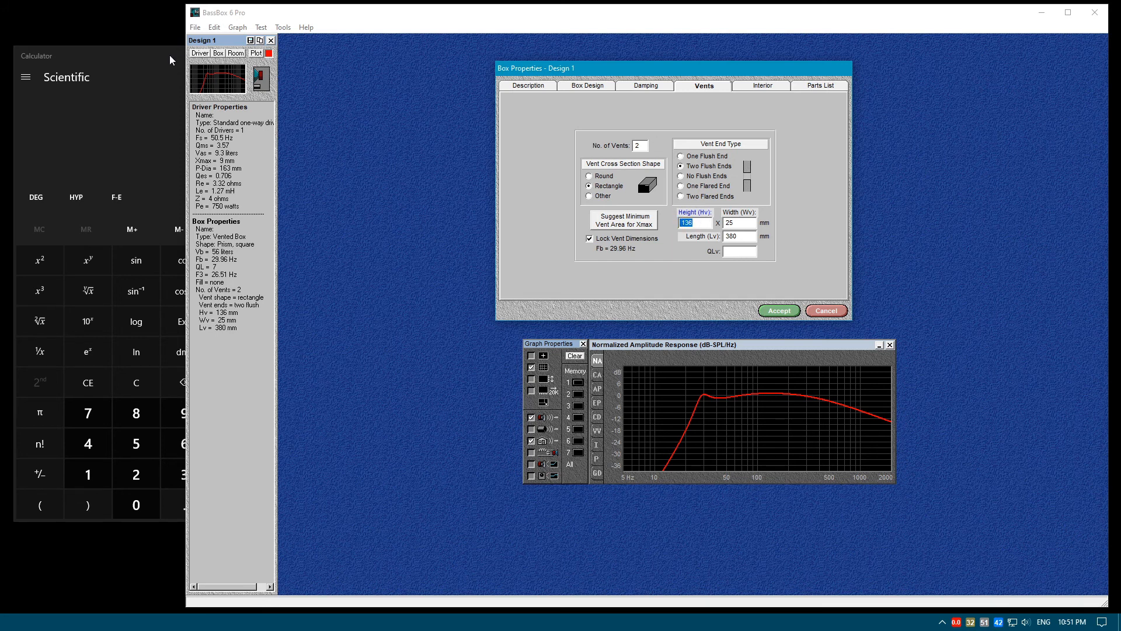
Switch to Calculator and multiply the 136 mm vent height by 2
{"action": "left_click_drag", "start_coordinate": [160, 53], "coordinate": [142, 48]}
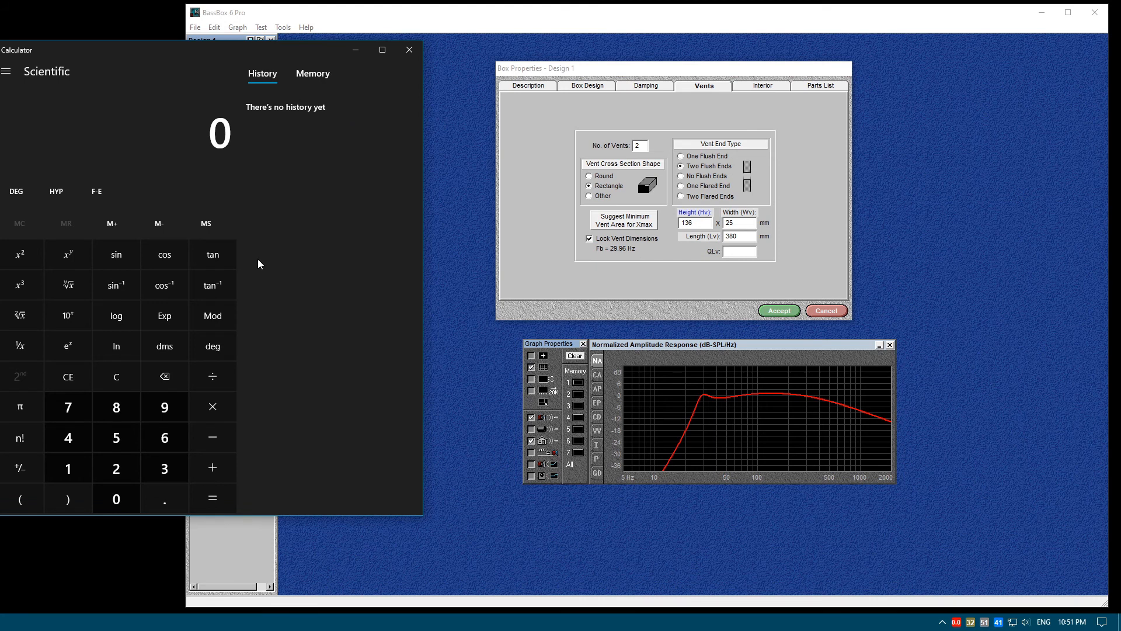
{"action": "left_click", "coordinate": [68, 467]}
{"action": "left_click", "coordinate": [164, 468]}
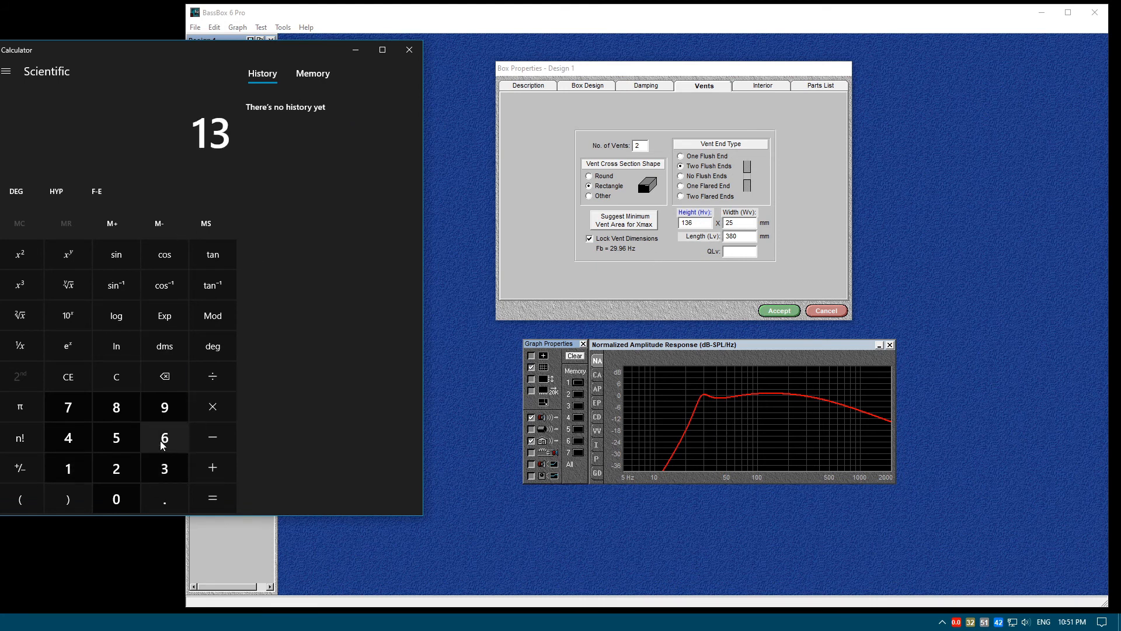
{"action": "left_click", "coordinate": [164, 437]}
{"action": "left_click", "coordinate": [220, 411]}
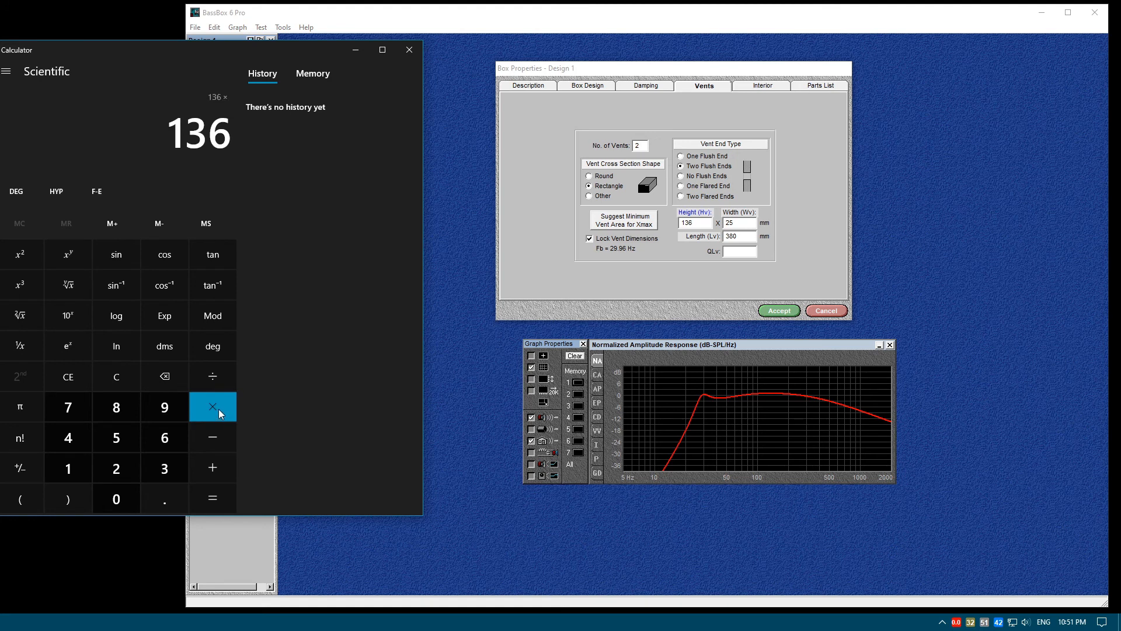
{"action": "left_click", "coordinate": [122, 469]}
{"action": "left_click", "coordinate": [203, 501]}
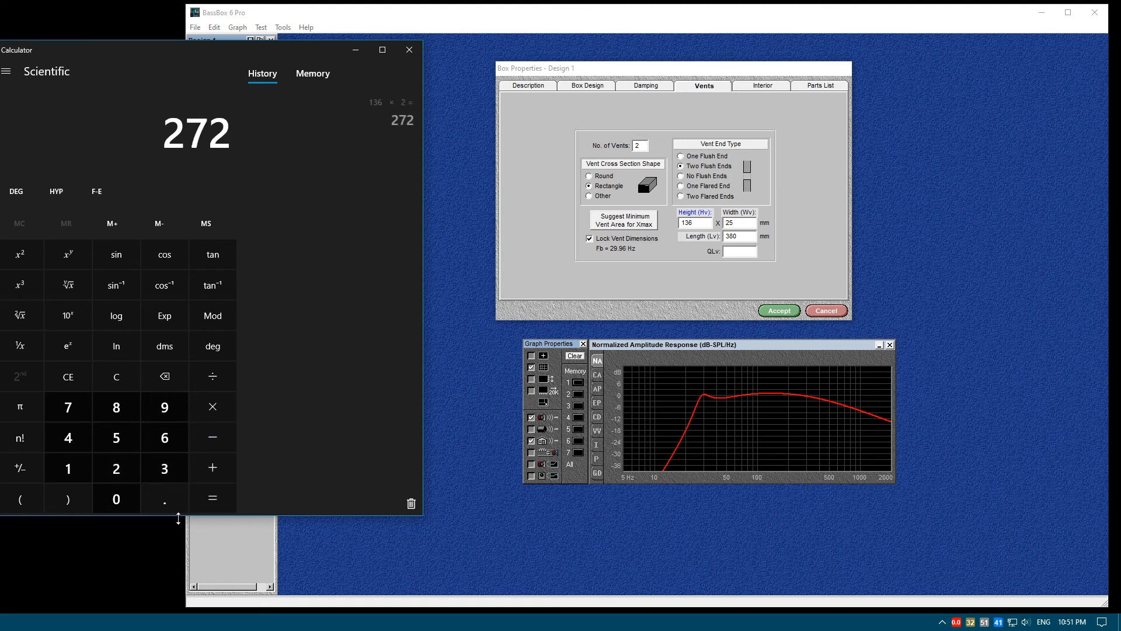
Add 16 to the doubled vent height three times and highlight the result
{"action": "left_click", "coordinate": [217, 464]}
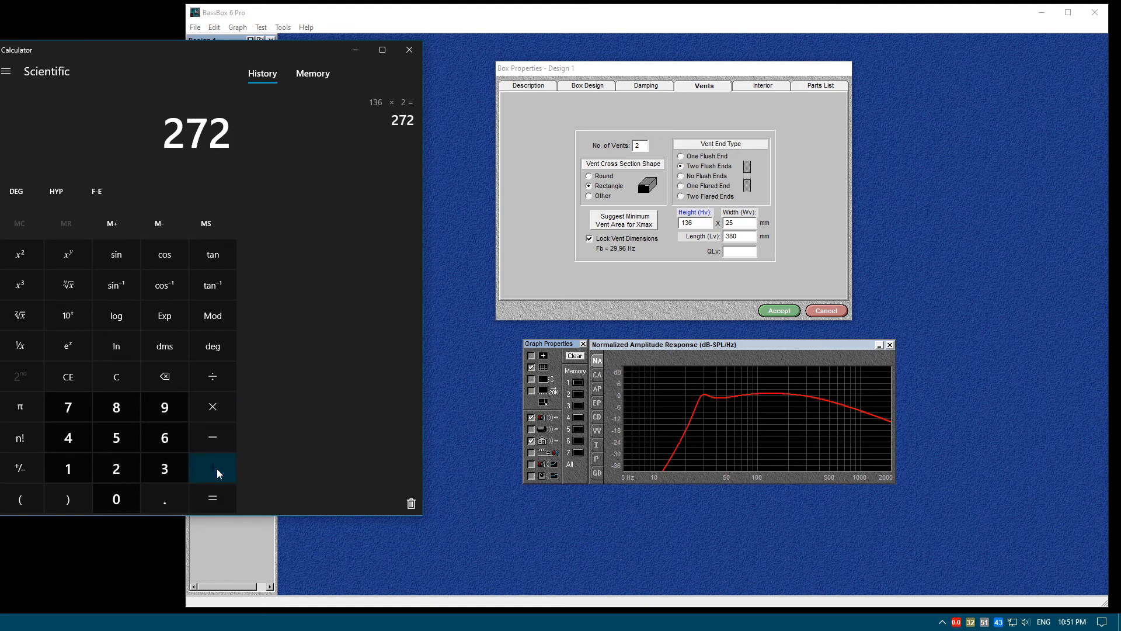
{"action": "left_click", "coordinate": [70, 464]}
{"action": "left_click", "coordinate": [169, 439]}
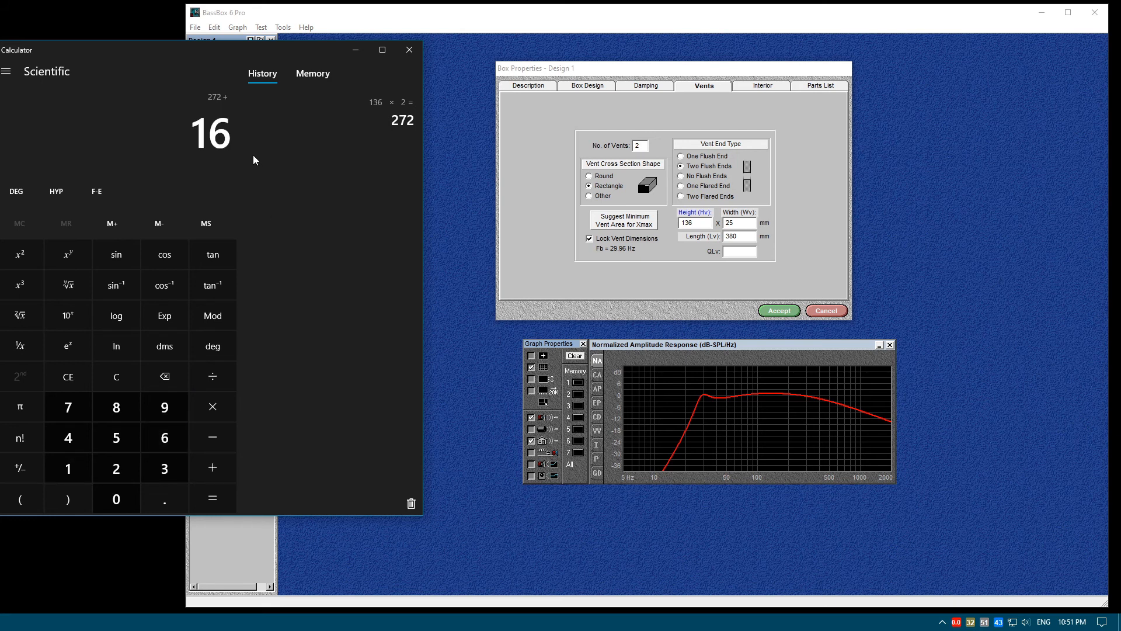
{"action": "left_click", "coordinate": [216, 501]}
{"action": "left_click", "coordinate": [213, 467]}
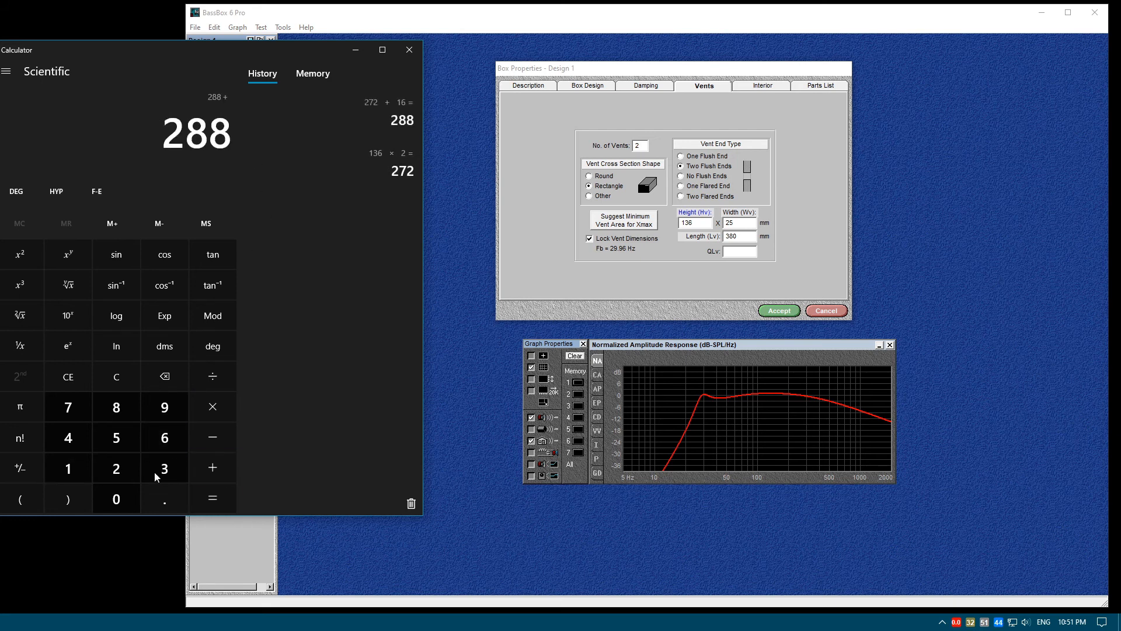
{"action": "left_click", "coordinate": [61, 469]}
{"action": "left_click", "coordinate": [176, 442]}
{"action": "left_click", "coordinate": [208, 501]}
{"action": "left_click", "coordinate": [214, 466]}
{"action": "left_click", "coordinate": [64, 468]}
{"action": "left_click", "coordinate": [162, 439]}
{"action": "left_click", "coordinate": [216, 499]}
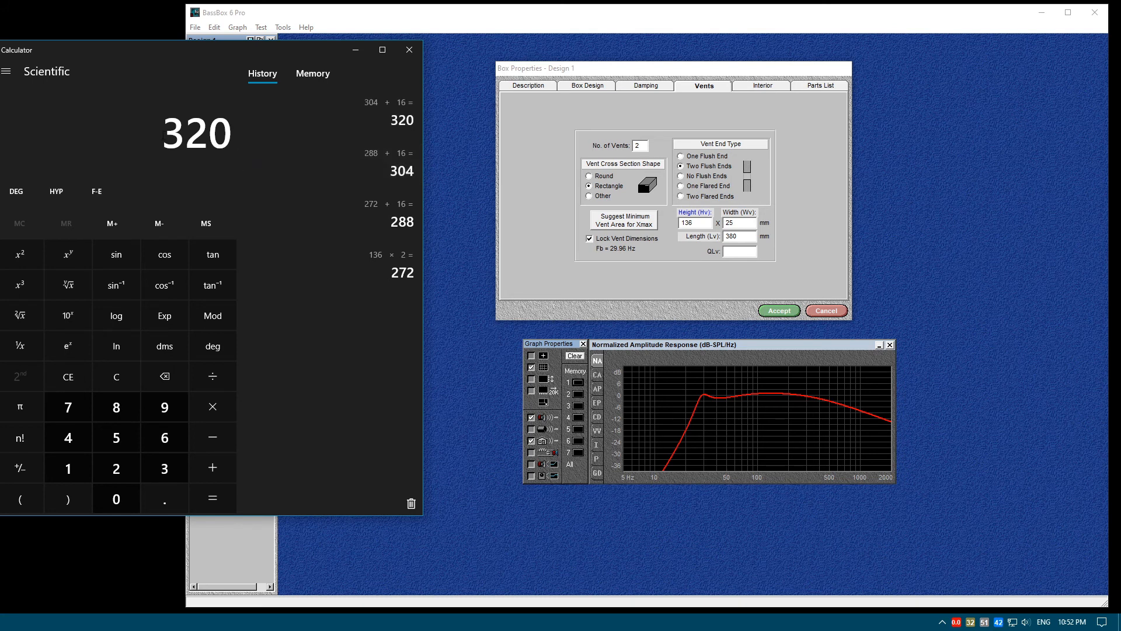
{"action": "left_click_drag", "start_coordinate": [179, 138], "coordinate": [236, 140]}
{"action": "left_click", "coordinate": [180, 132]}
{"action": "left_click_drag", "start_coordinate": [163, 137], "coordinate": [232, 138]}
{"action": "left_click", "coordinate": [199, 135]}
{"action": "left_click_drag", "start_coordinate": [164, 136], "coordinate": [207, 136]}
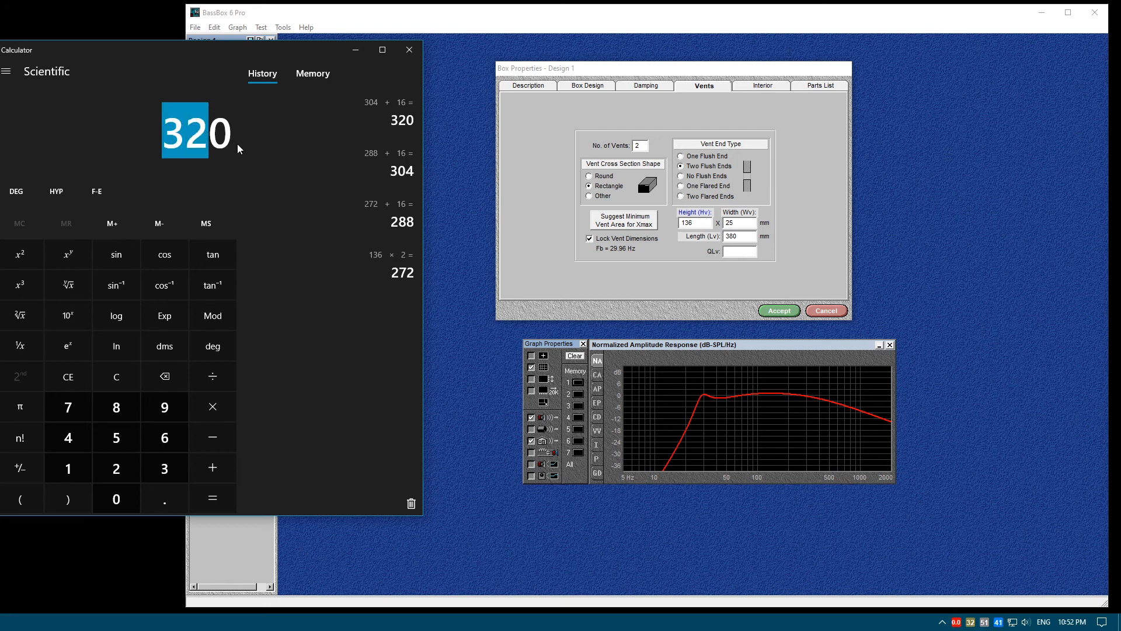
Return to BassBox and review the vent height and width, the interior displacement settings, and the box's internal volume Vb
{"action": "left_click", "coordinate": [707, 224]}
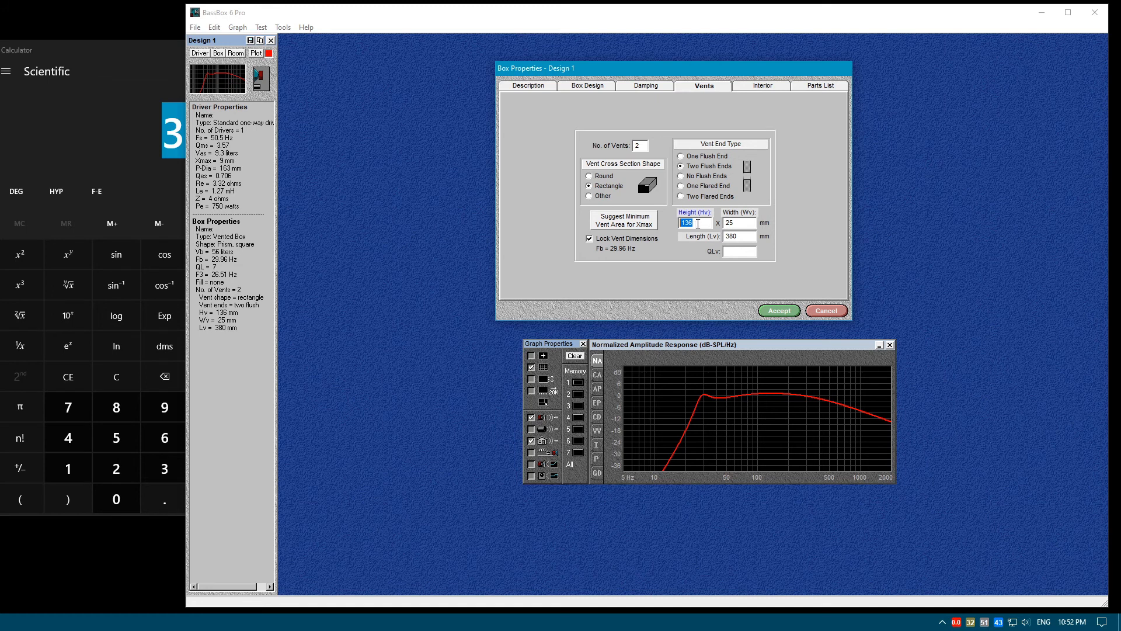
{"action": "left_click", "coordinate": [748, 222]}
{"action": "left_click", "coordinate": [741, 222]}
{"action": "left_click", "coordinate": [755, 87]}
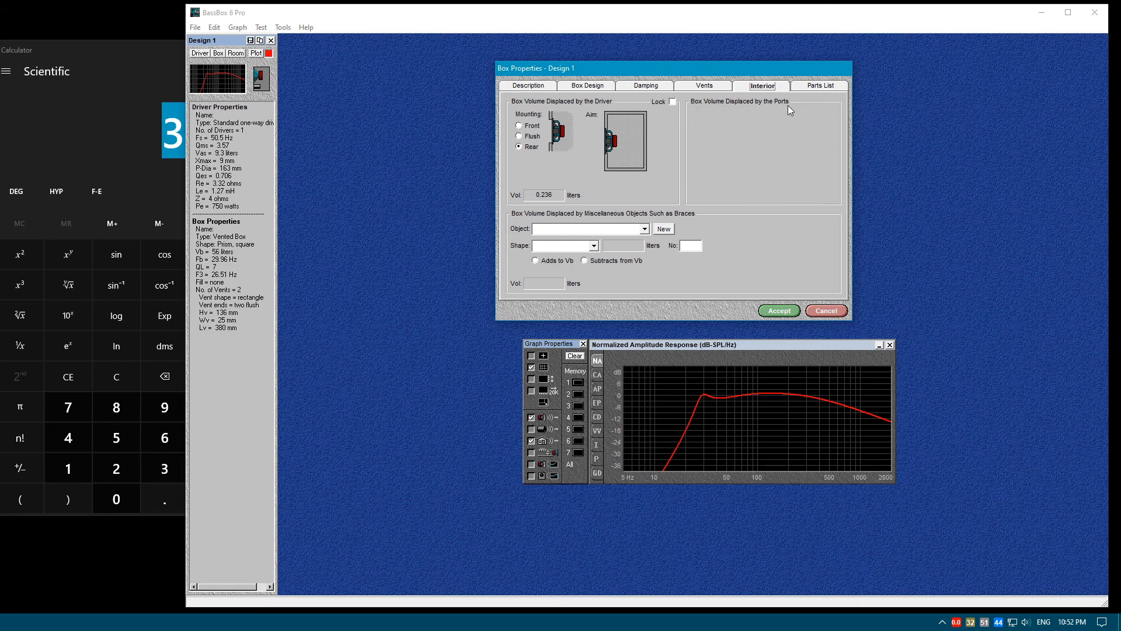
{"action": "left_click", "coordinate": [591, 87]}
{"action": "double_click", "coordinate": [552, 149]}
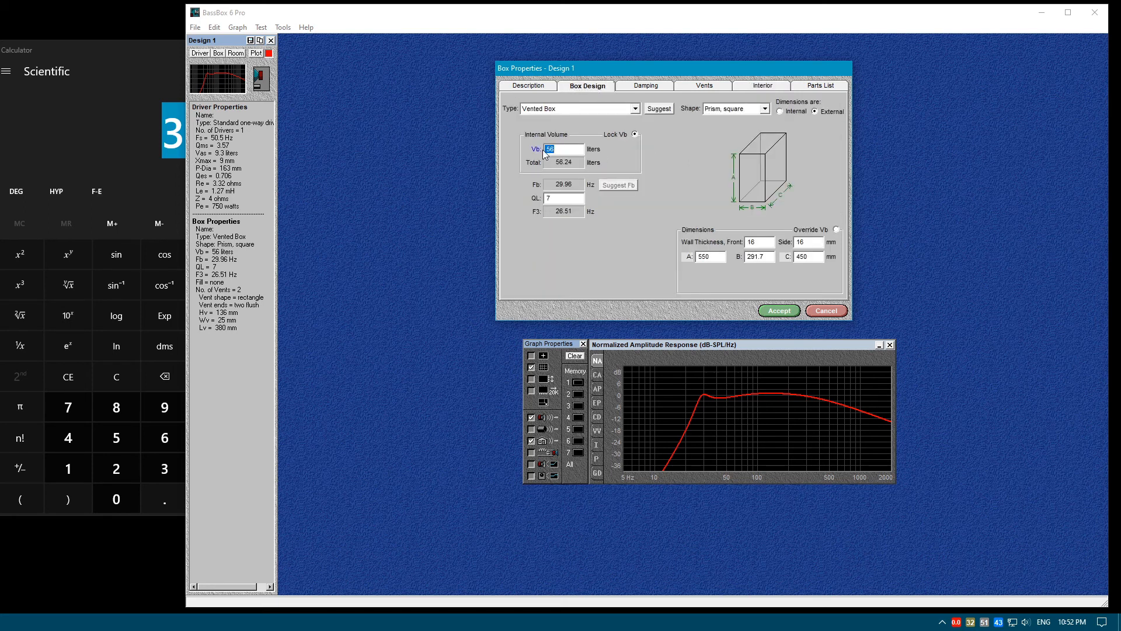
Accept the box properties and replot the normalized amplitude response of Design 1
{"action": "left_click", "coordinate": [790, 313]}
{"action": "left_click", "coordinate": [601, 127]}
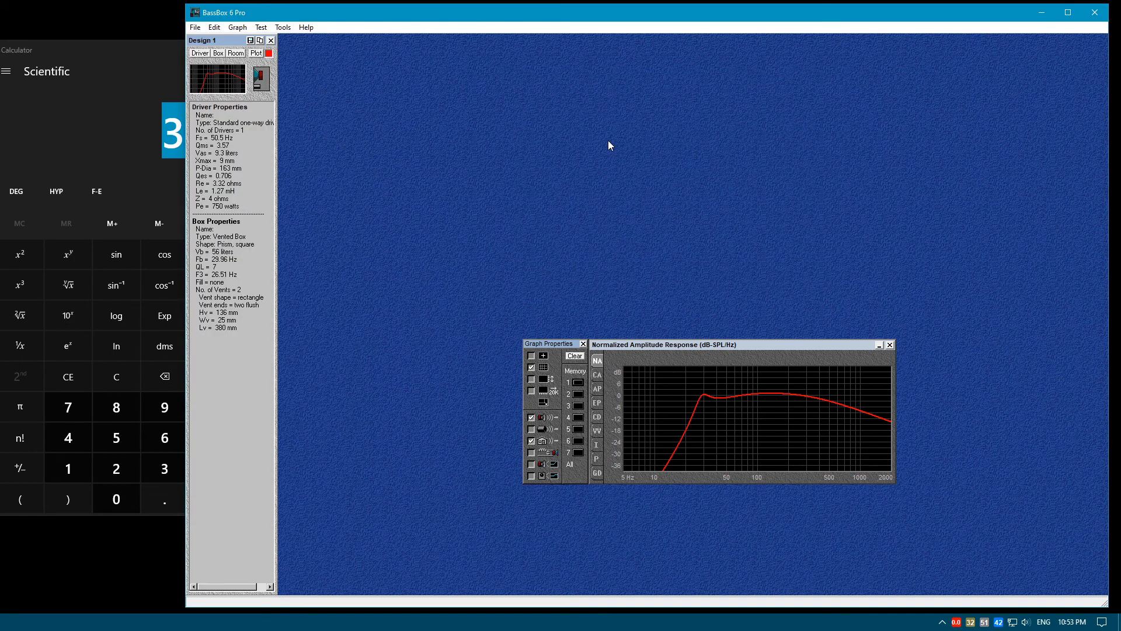
{"action": "left_click", "coordinate": [259, 54]}
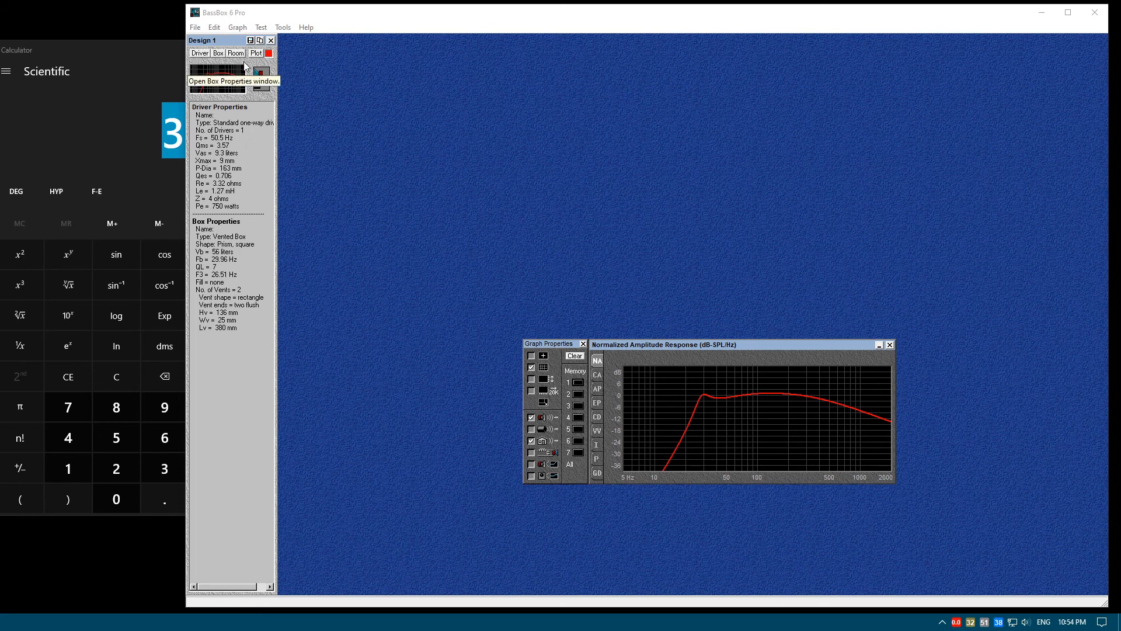
Set Design 1's acoustic fill to Heavy, overlay its amplitude response on the existing curve, and replot it alone on a cleared graph
{"action": "left_click", "coordinate": [219, 53]}
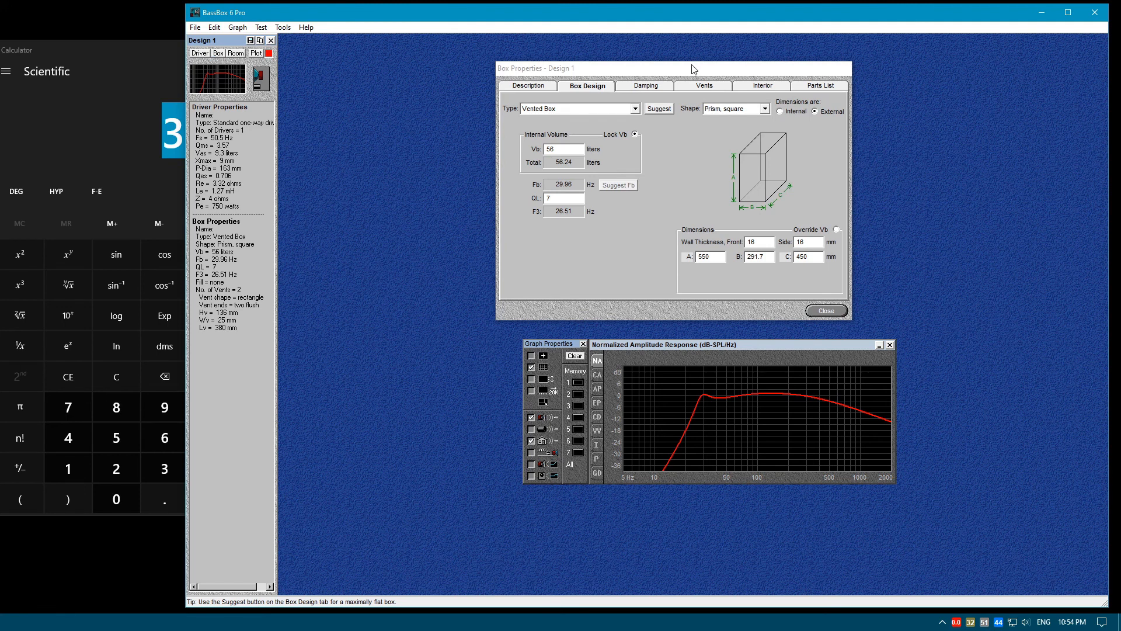
{"action": "left_click_drag", "start_coordinate": [691, 67], "coordinate": [707, 66]}
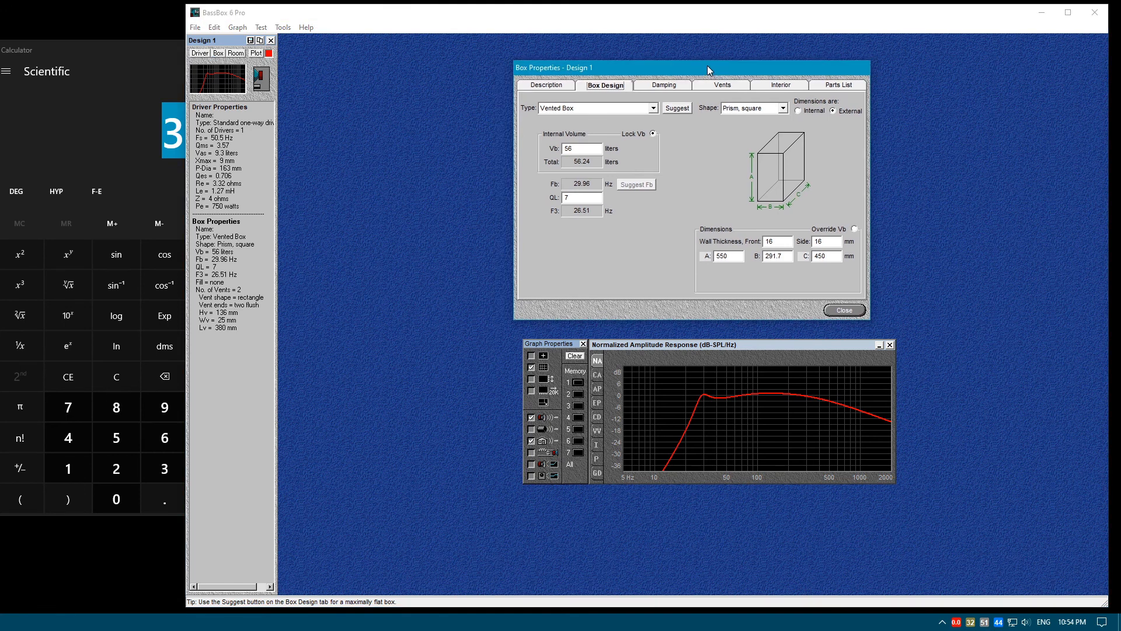
{"action": "left_click", "coordinate": [677, 86]}
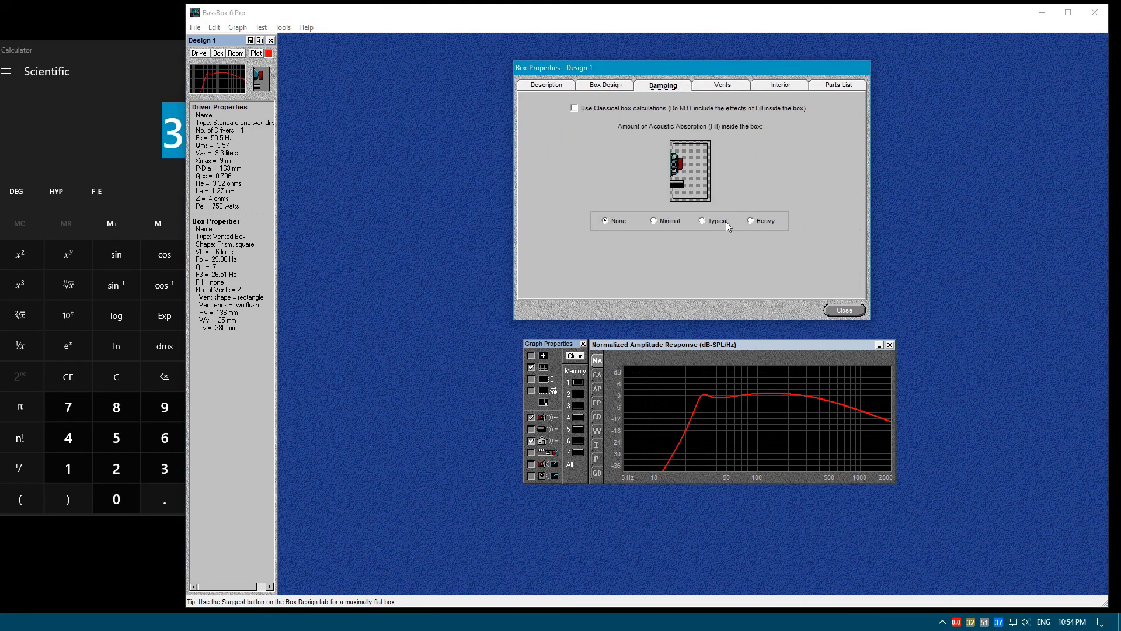
{"action": "left_click", "coordinate": [751, 221]}
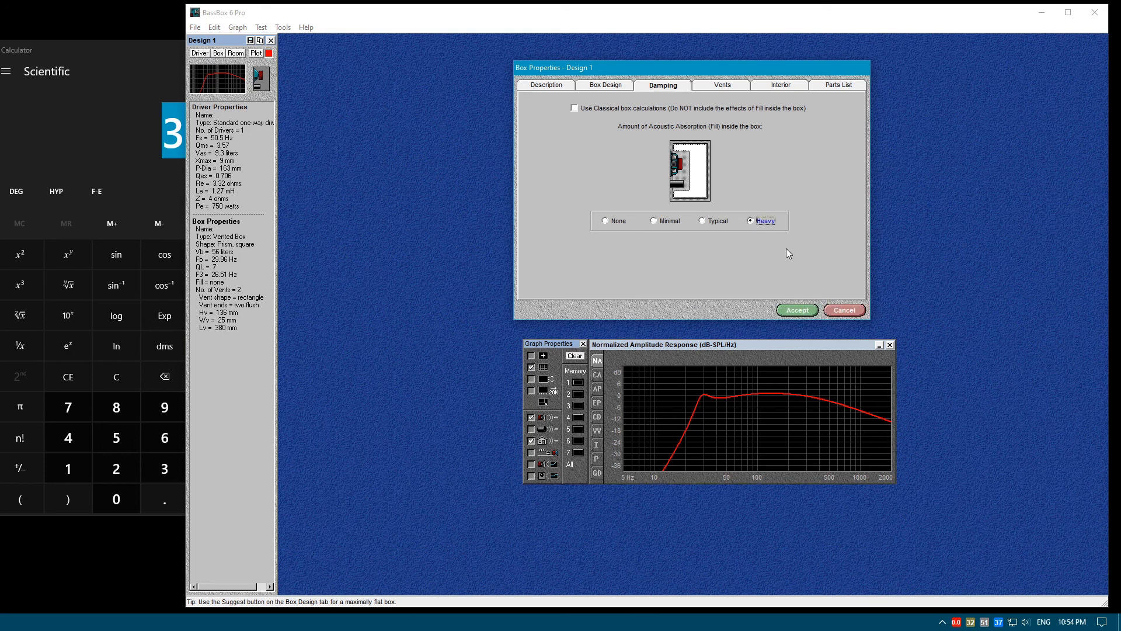
{"action": "left_click", "coordinate": [803, 313]}
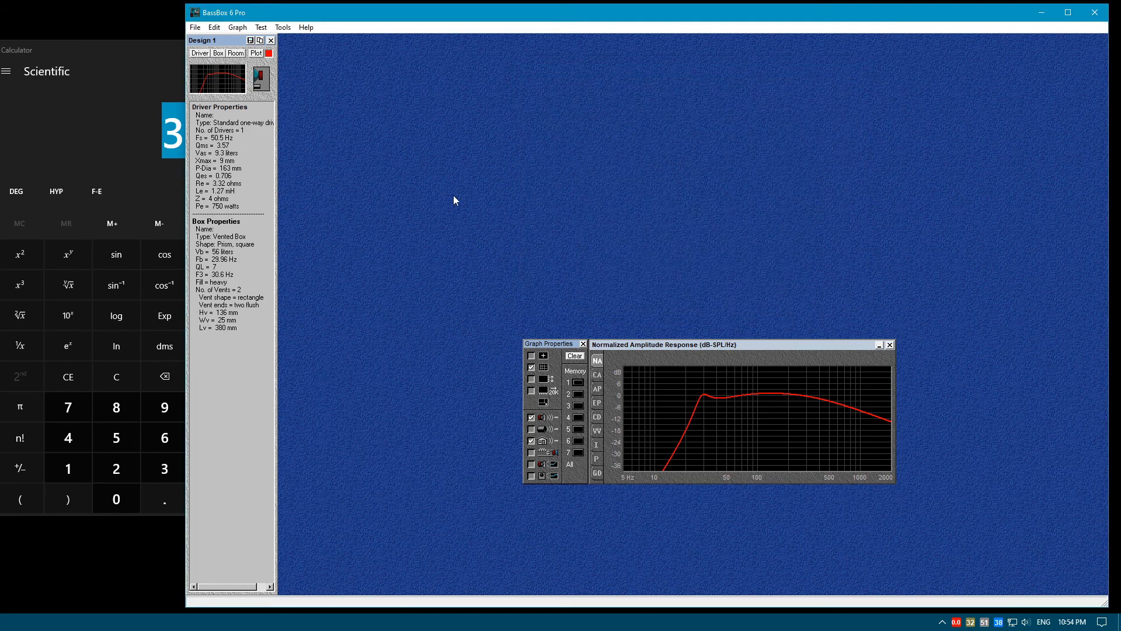
{"action": "left_click", "coordinate": [256, 53]}
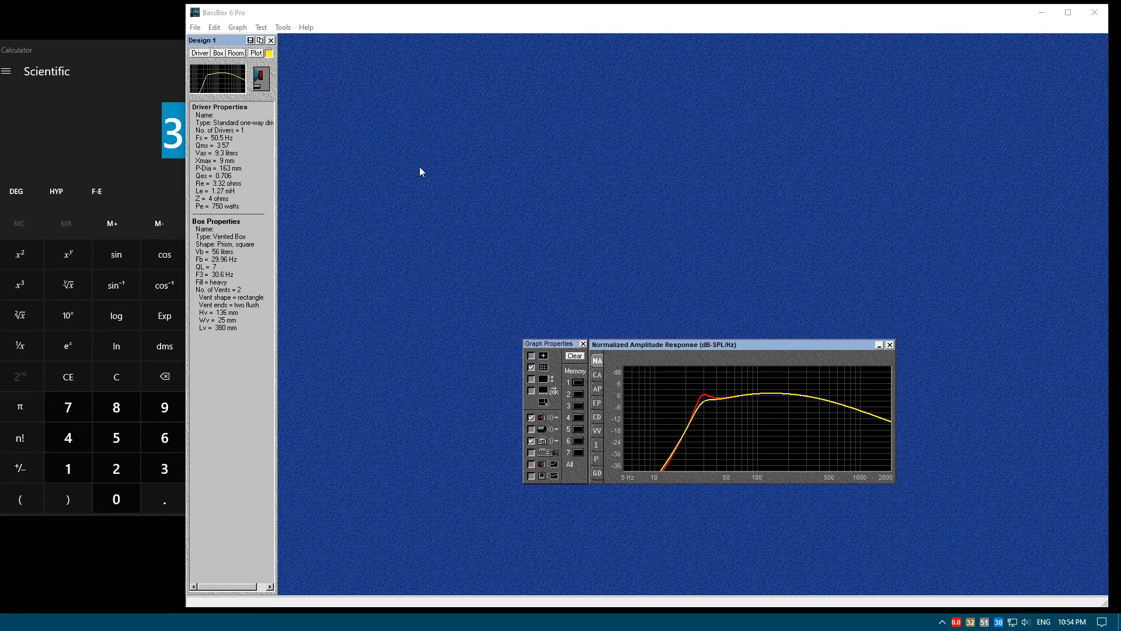
{"action": "left_click", "coordinate": [584, 357]}
{"action": "left_click", "coordinate": [261, 54]}
Set the box's acoustic fill back to None and replot the amplitude response on a cleared graph
{"action": "left_click", "coordinate": [220, 53]}
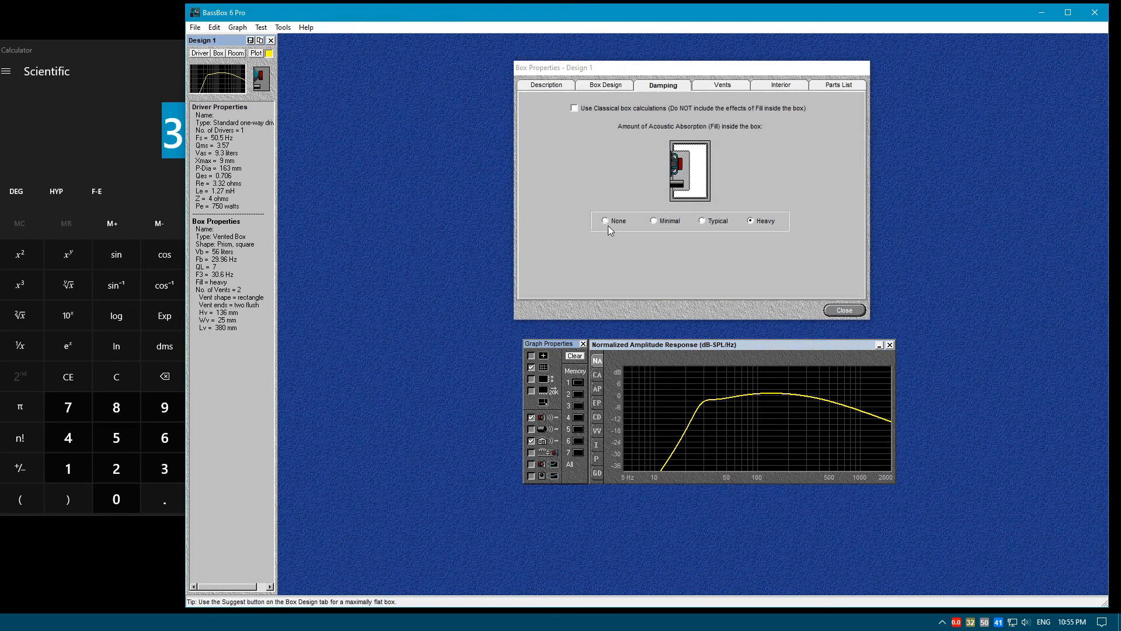
{"action": "left_click", "coordinate": [605, 221]}
{"action": "key", "text": "Return"}
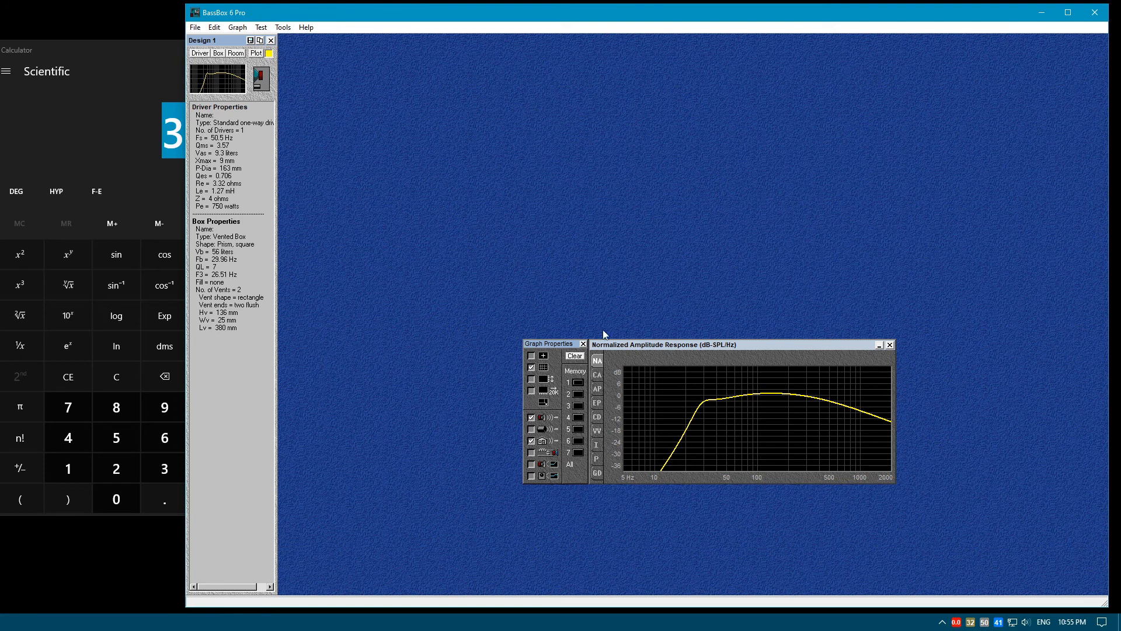
{"action": "left_click", "coordinate": [578, 356]}
{"action": "left_click", "coordinate": [257, 53]}
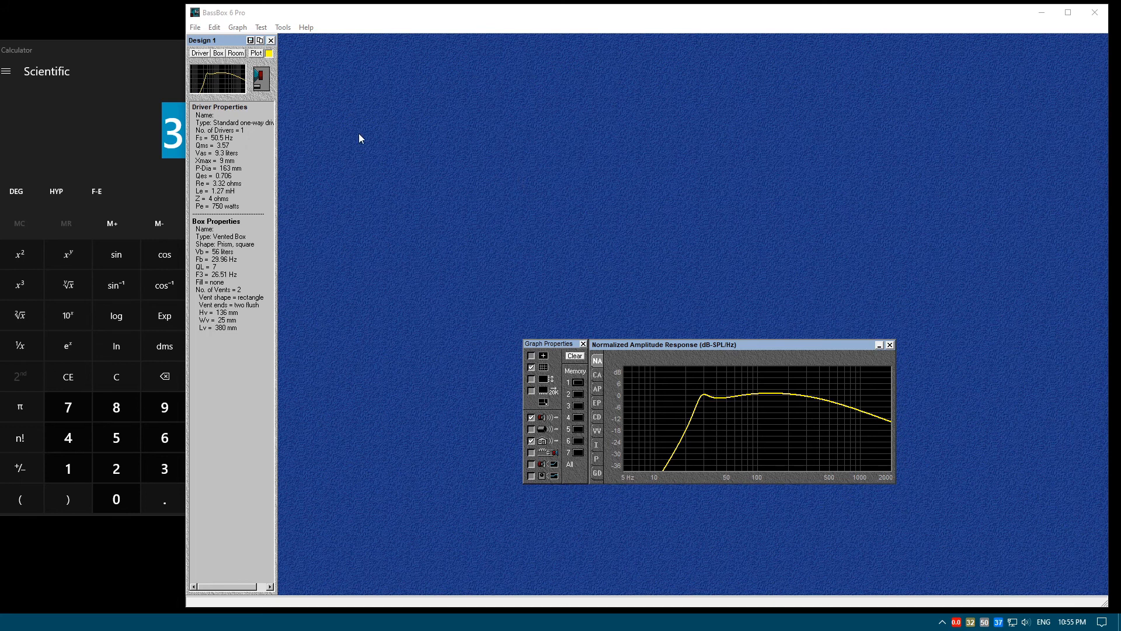
Check the box's internal volume Vb in the box design settings, minimize BassBox and clear the Calculator history
{"action": "left_click", "coordinate": [218, 52]}
{"action": "left_click", "coordinate": [607, 85]}
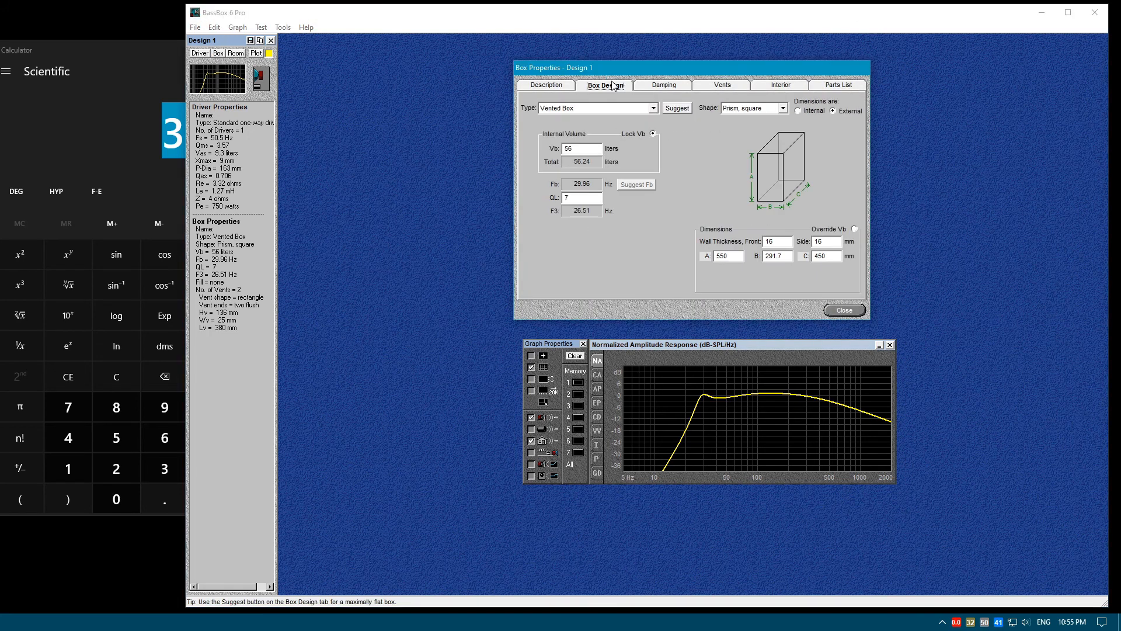
{"action": "double_click", "coordinate": [580, 146]}
{"action": "left_click", "coordinate": [579, 148]}
{"action": "left_click", "coordinate": [1049, 18]}
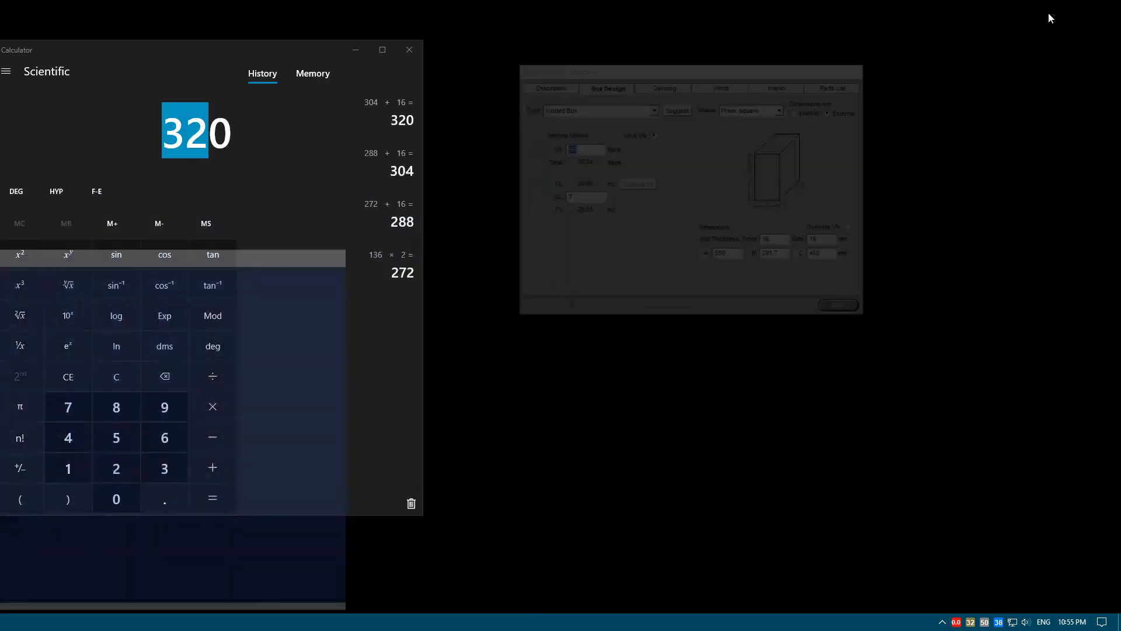
{"action": "left_click", "coordinate": [412, 504]}
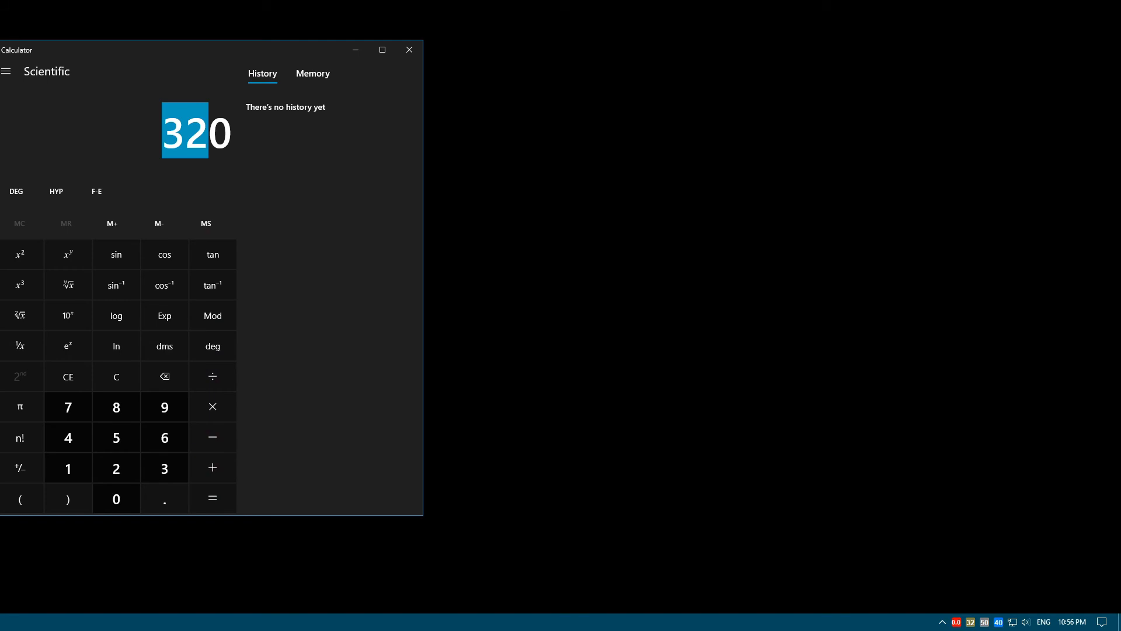
Switch to Fusion 360 and measure the internal height between the top panel's underside and the upper face of the vent shelf
{"action": "key", "text": "alt+Tab"}
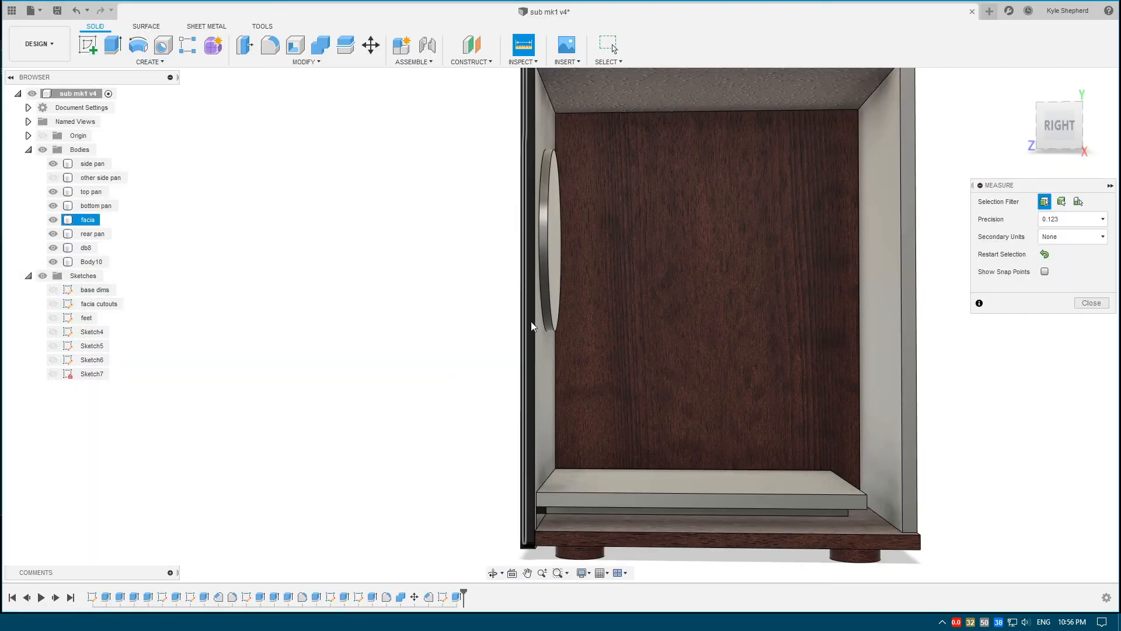
{"action": "middle_click_drag", "start_coordinate": [724, 323], "coordinate": [643, 243], "text": "shift"}
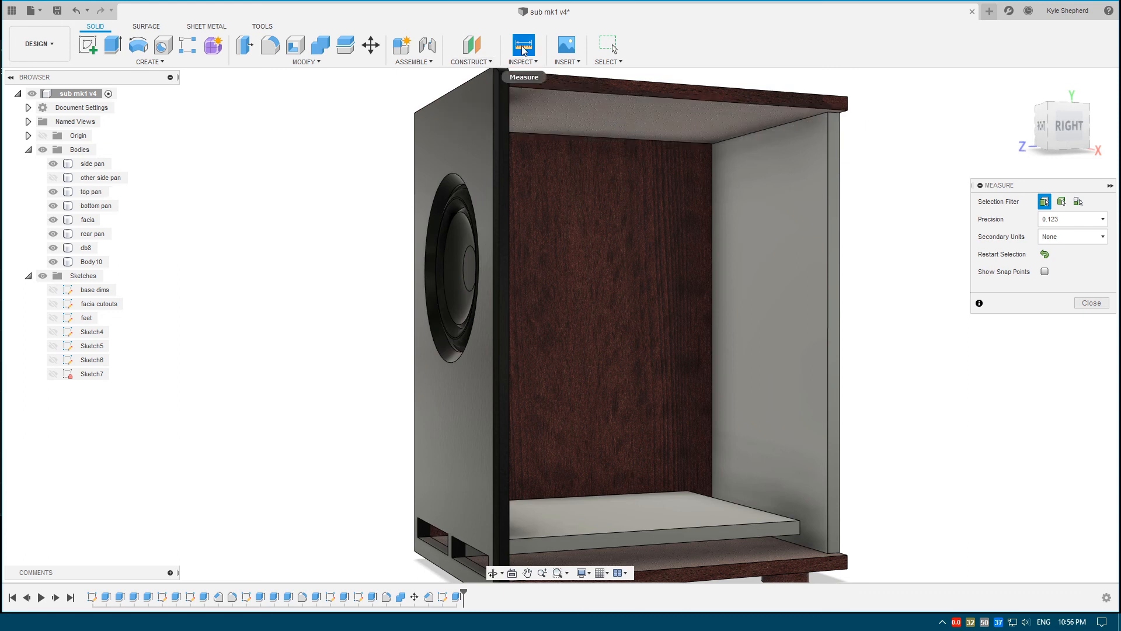
{"action": "left_click", "coordinate": [612, 116]}
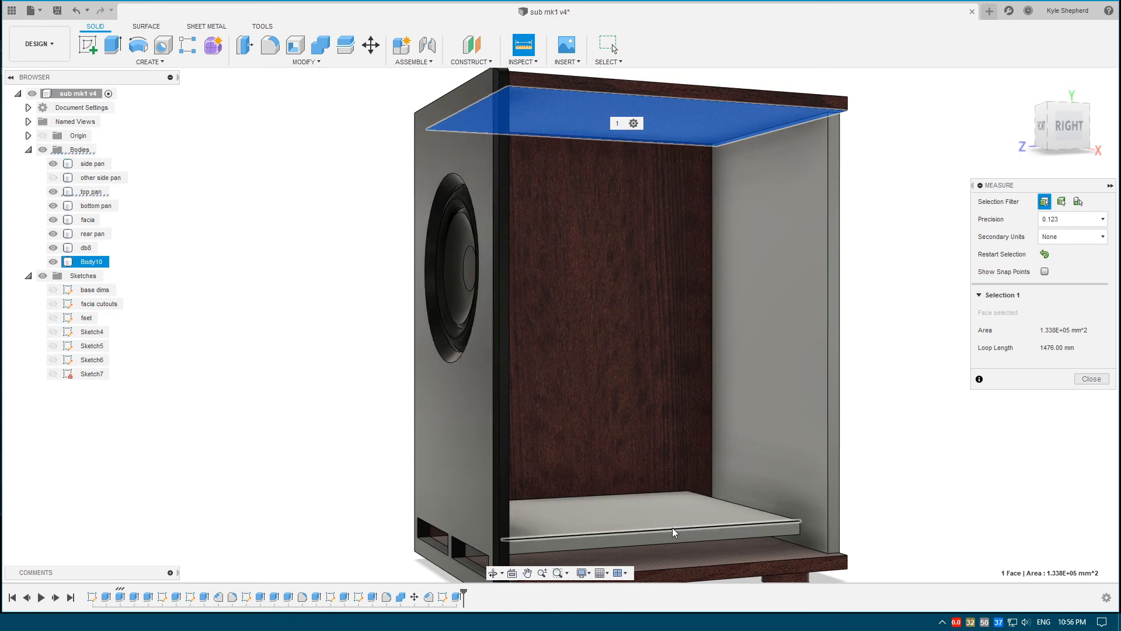
{"action": "left_click", "coordinate": [672, 521]}
{"action": "middle_click_drag", "start_coordinate": [675, 521], "coordinate": [609, 466]}
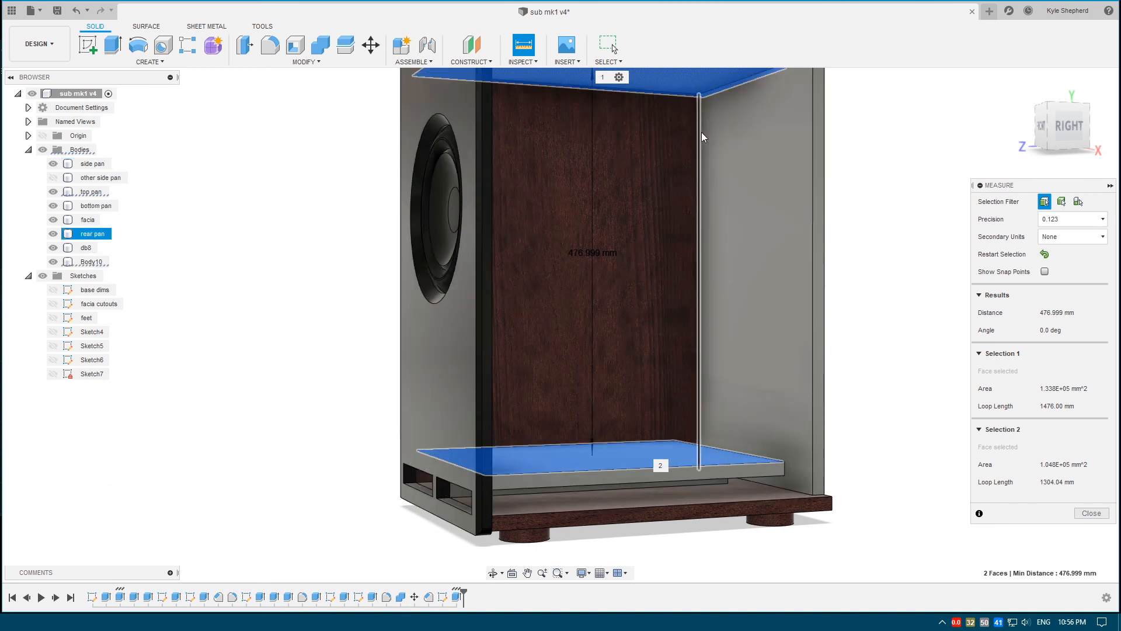
{"action": "middle_click_drag", "start_coordinate": [637, 235], "coordinate": [648, 249], "text": "shift"}
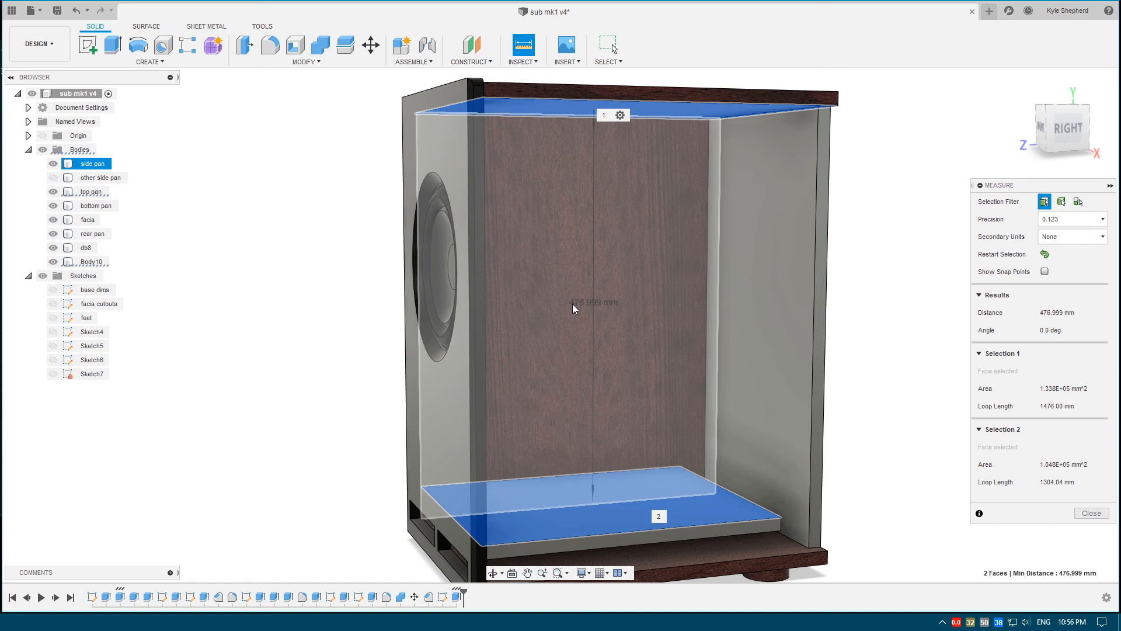
{"action": "left_click", "coordinate": [349, 358]}
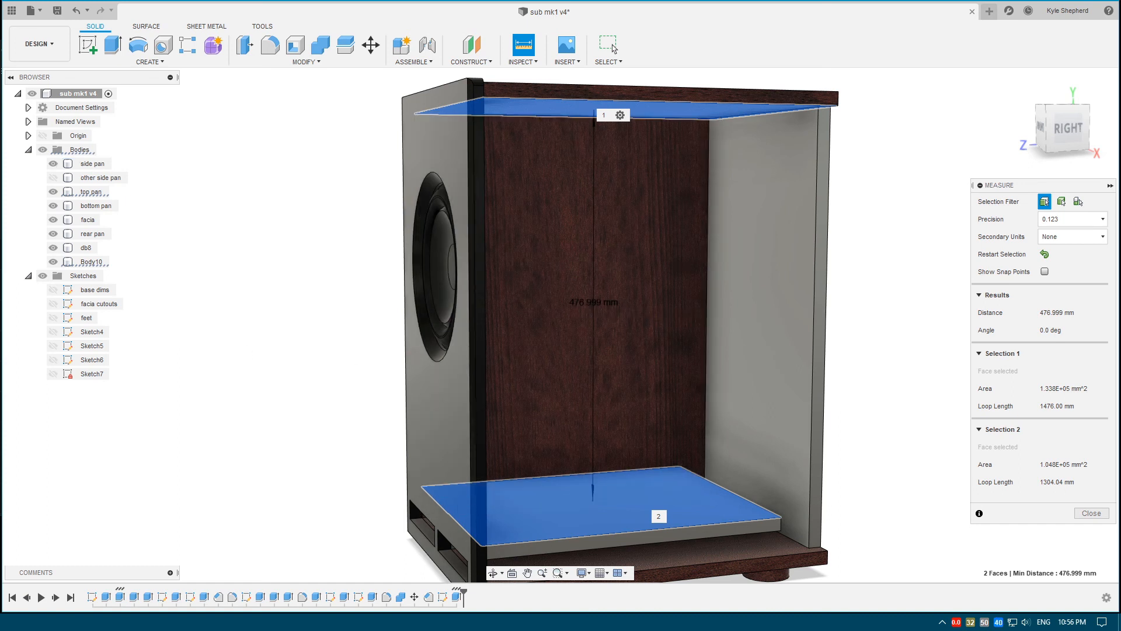
Switch to Calculator, clear the display and start a multiplication with the internal height of 47.7 cm
{"action": "key", "text": "alt+Tab"}
{"action": "left_click", "coordinate": [116, 382]}
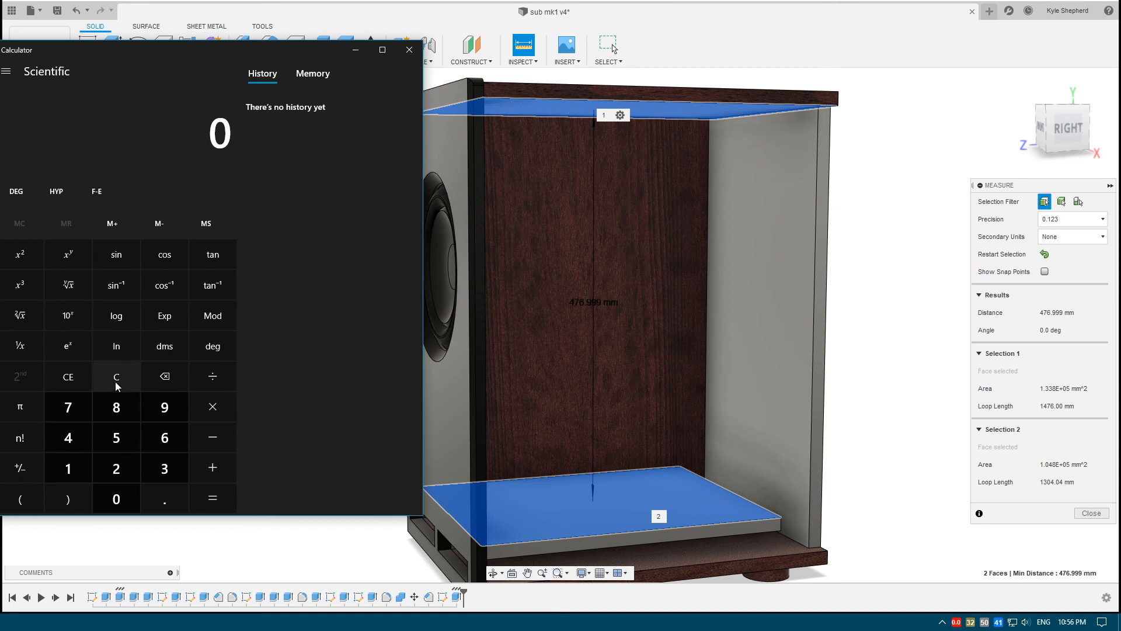
{"action": "left_click", "coordinate": [67, 437]}
{"action": "left_click", "coordinate": [64, 403]}
{"action": "key", "text": "period"}
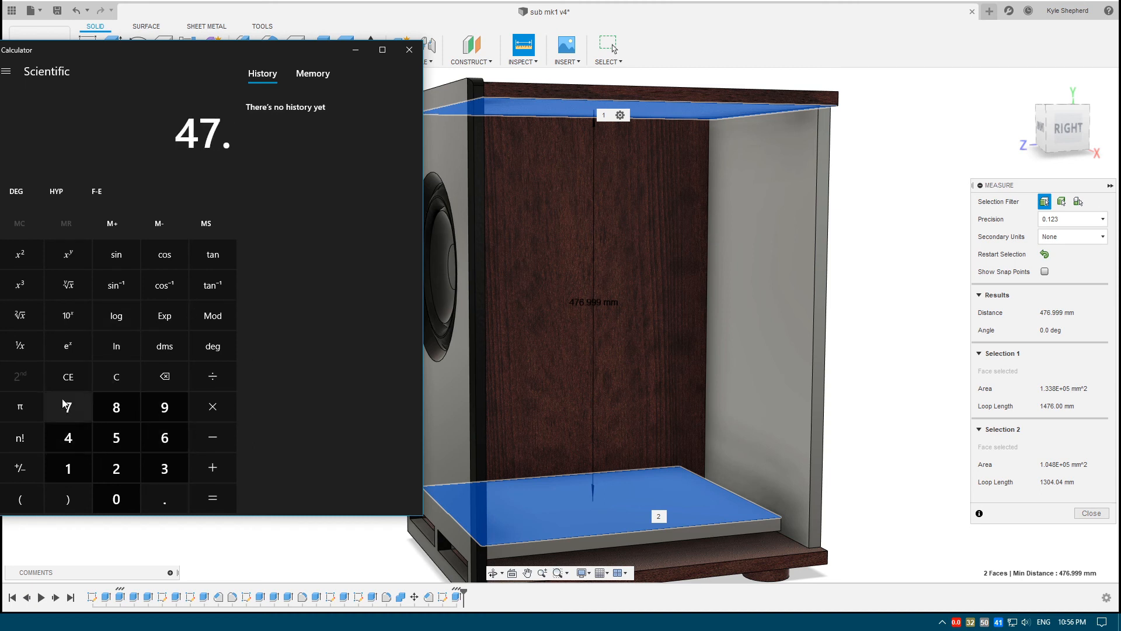
{"action": "left_click", "coordinate": [64, 403]}
{"action": "left_click", "coordinate": [213, 407]}
Return to Fusion 360 and measure the internal depth between the rear panel and the back of the facia
{"action": "left_click", "coordinate": [786, 220]}
{"action": "middle_click_drag", "start_coordinate": [620, 198], "coordinate": [451, 150], "text": "shift"}
{"action": "left_click", "coordinate": [450, 150]}
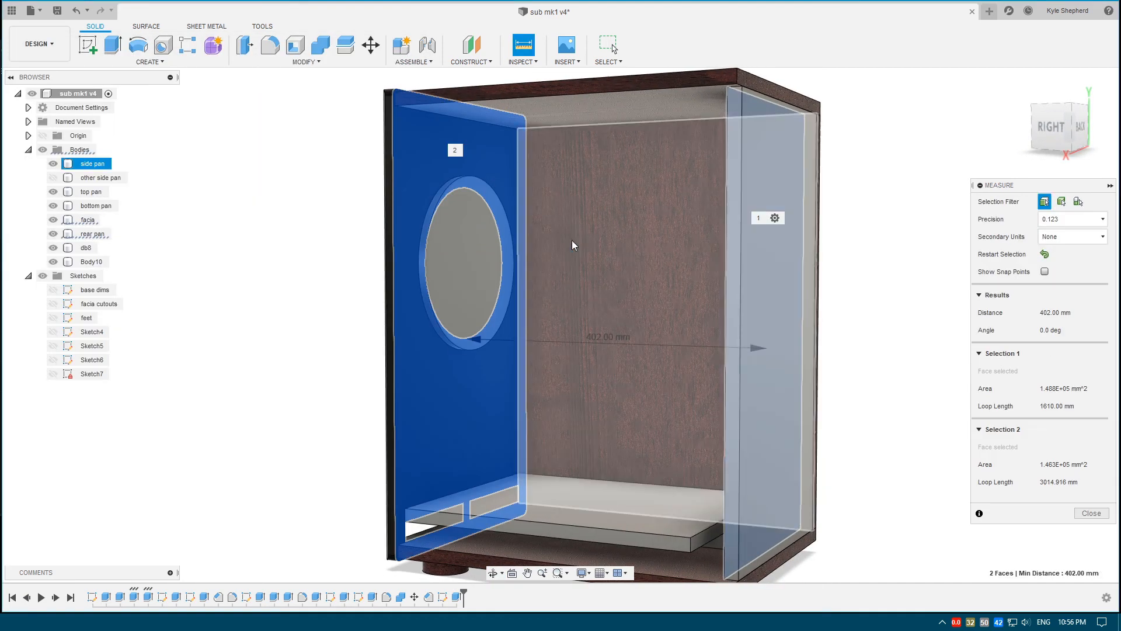
{"action": "middle_click_drag", "start_coordinate": [575, 243], "coordinate": [604, 352], "text": "shift"}
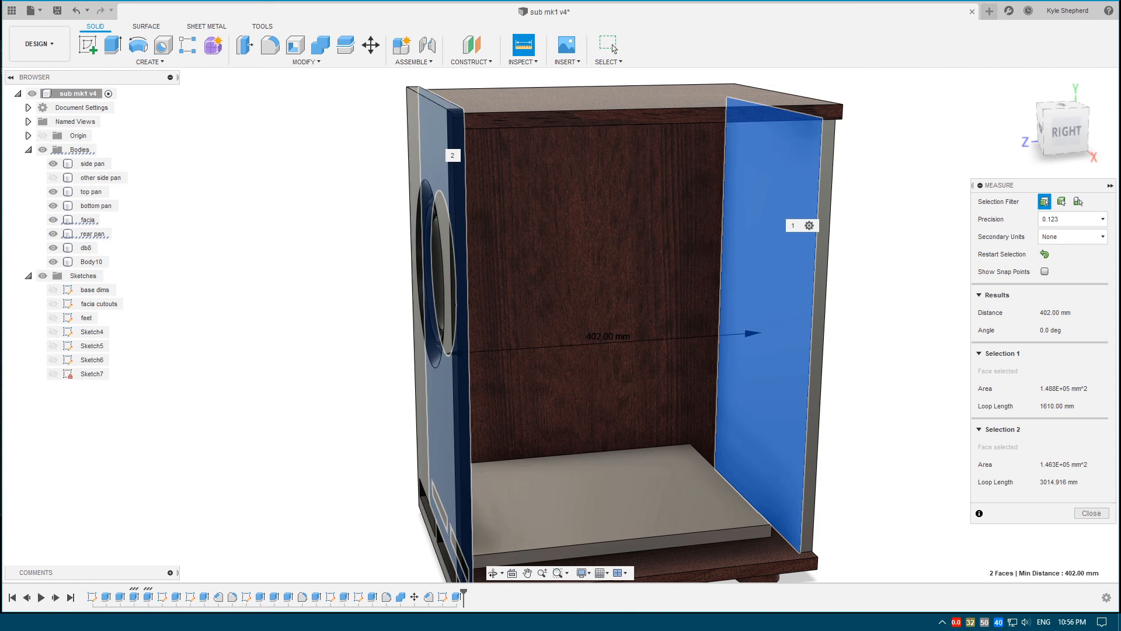
Switch to Calculator, multiply the height by the 40.2 cm depth and continue with another multiplication
{"action": "key", "text": "alt+Tab"}
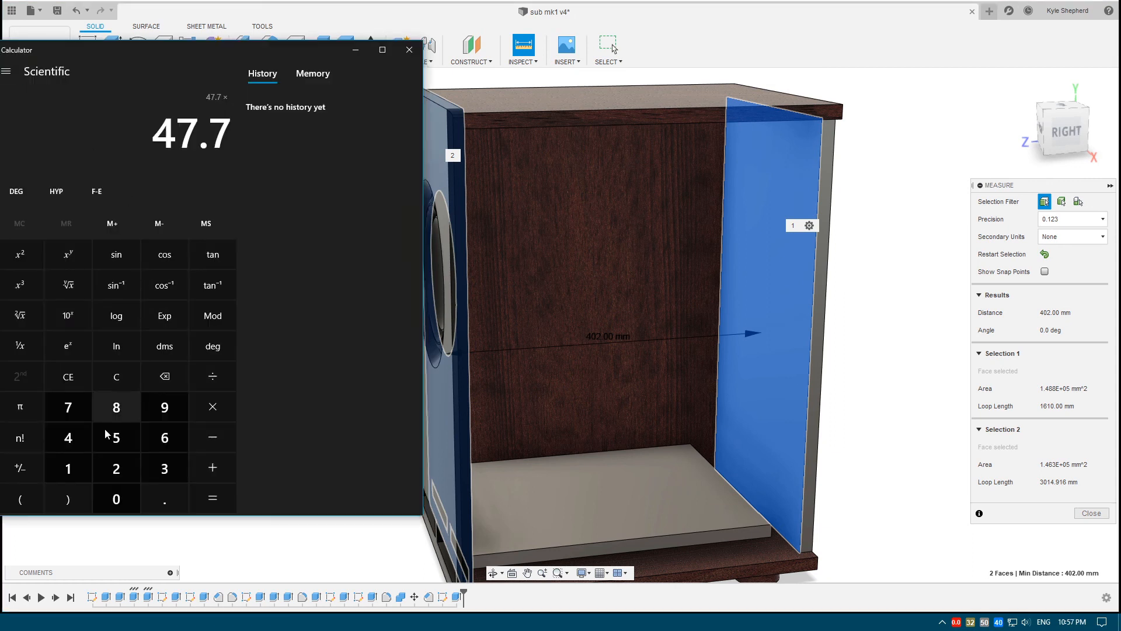
{"action": "left_click", "coordinate": [72, 447]}
{"action": "left_click", "coordinate": [116, 498]}
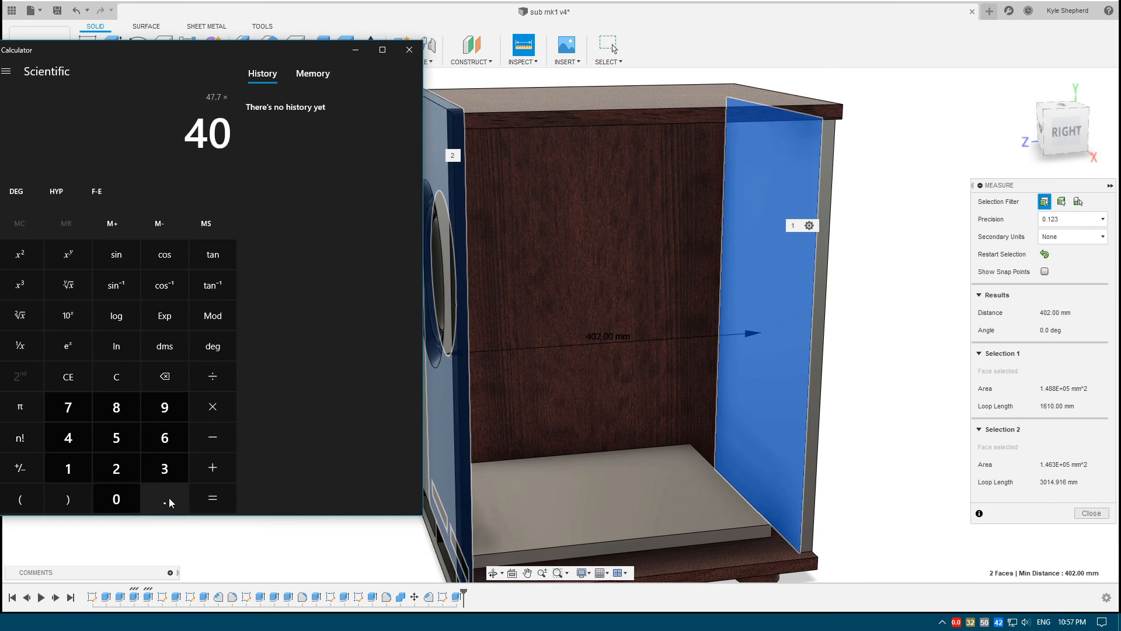
{"action": "left_click", "coordinate": [165, 499]}
{"action": "left_click", "coordinate": [116, 468]}
{"action": "left_click", "coordinate": [213, 407]}
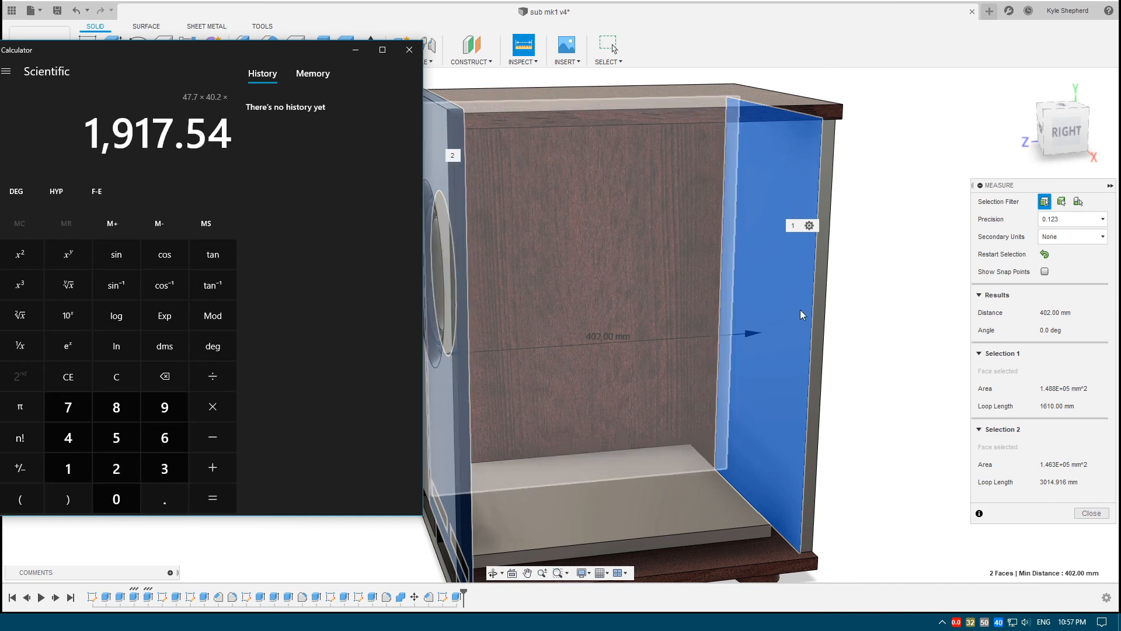
Return to Fusion 360, clear the measurement and measure the width from the side panel's inner face to the rear panel's edge
{"action": "left_click", "coordinate": [845, 306]}
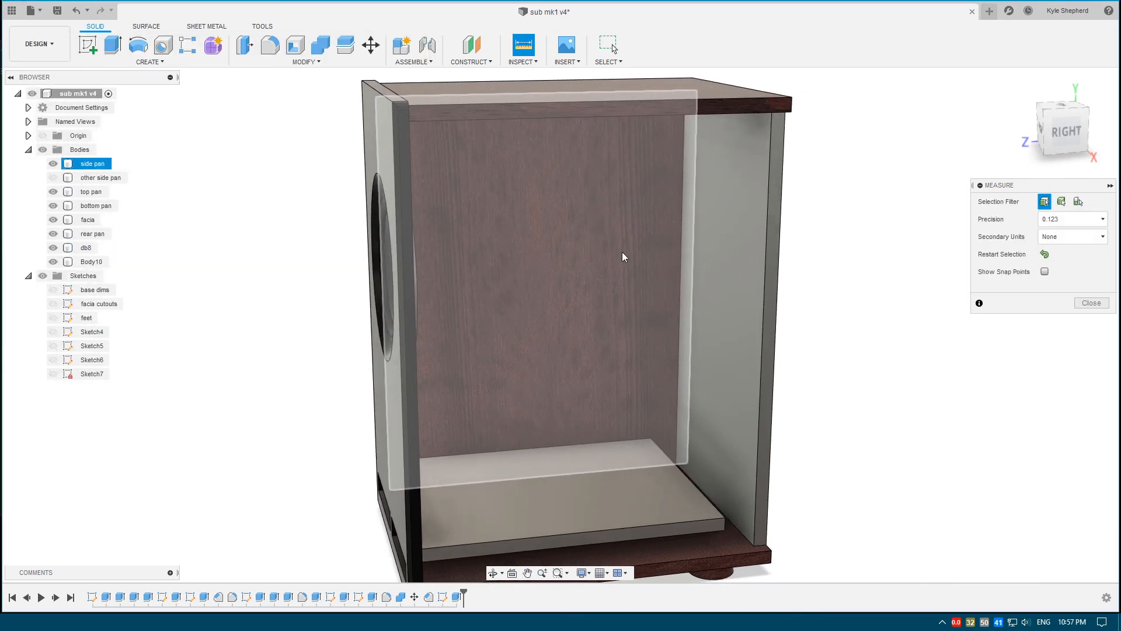
{"action": "left_click", "coordinate": [633, 184]}
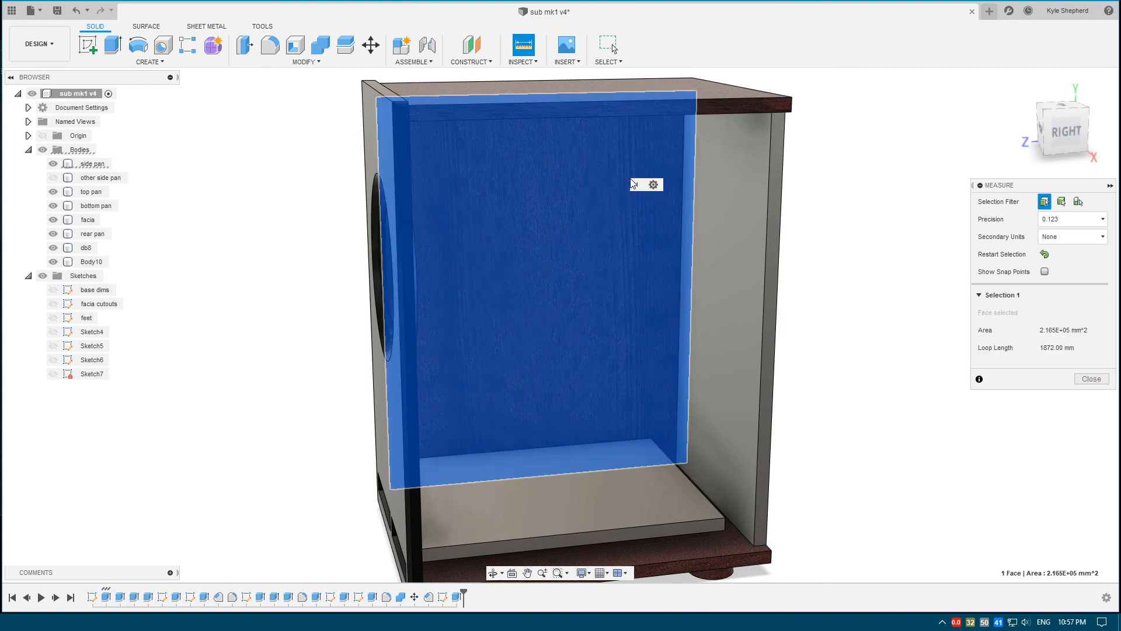
{"action": "left_click", "coordinate": [780, 191]}
{"action": "middle_click_drag", "start_coordinate": [775, 299], "coordinate": [793, 294], "text": "shift"}
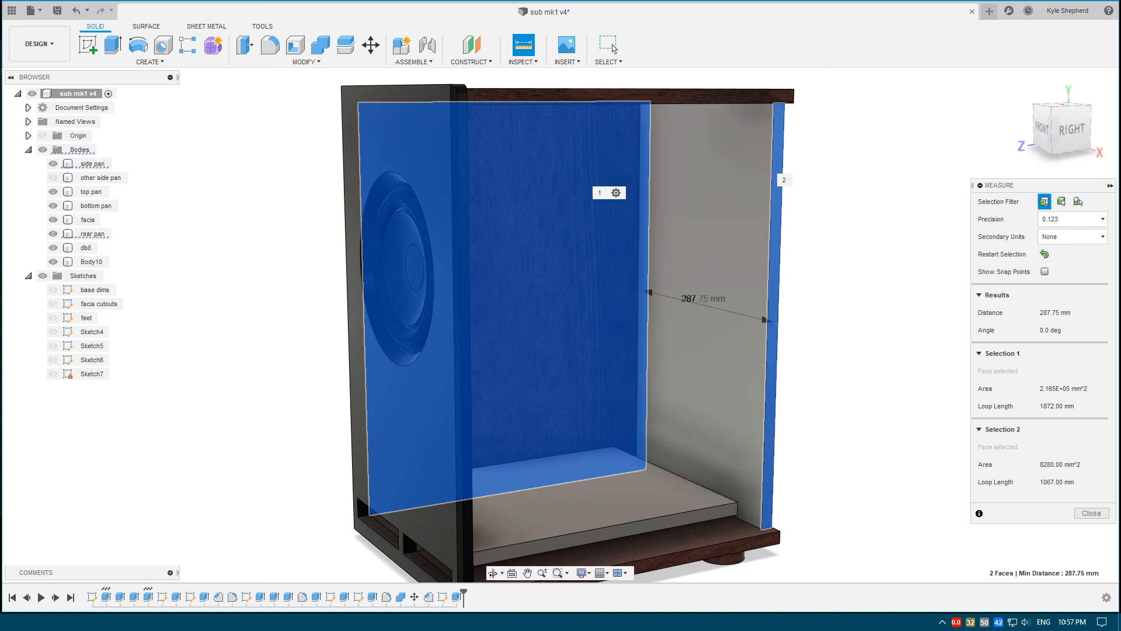
Switch to Calculator, multiply the product by the 28.8 cm width and highlight the whole-number part of the resulting volume
{"action": "key", "text": "alt+Tab"}
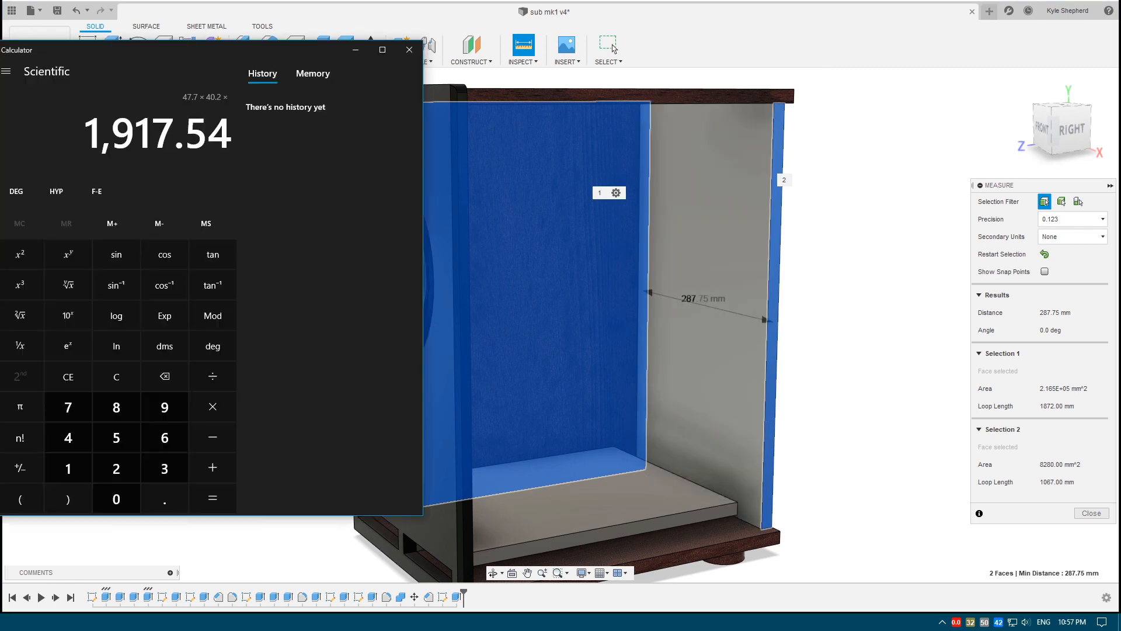
{"action": "left_click", "coordinate": [122, 470]}
{"action": "left_click", "coordinate": [117, 407]}
{"action": "left_click", "coordinate": [165, 498]}
{"action": "left_click", "coordinate": [116, 407]}
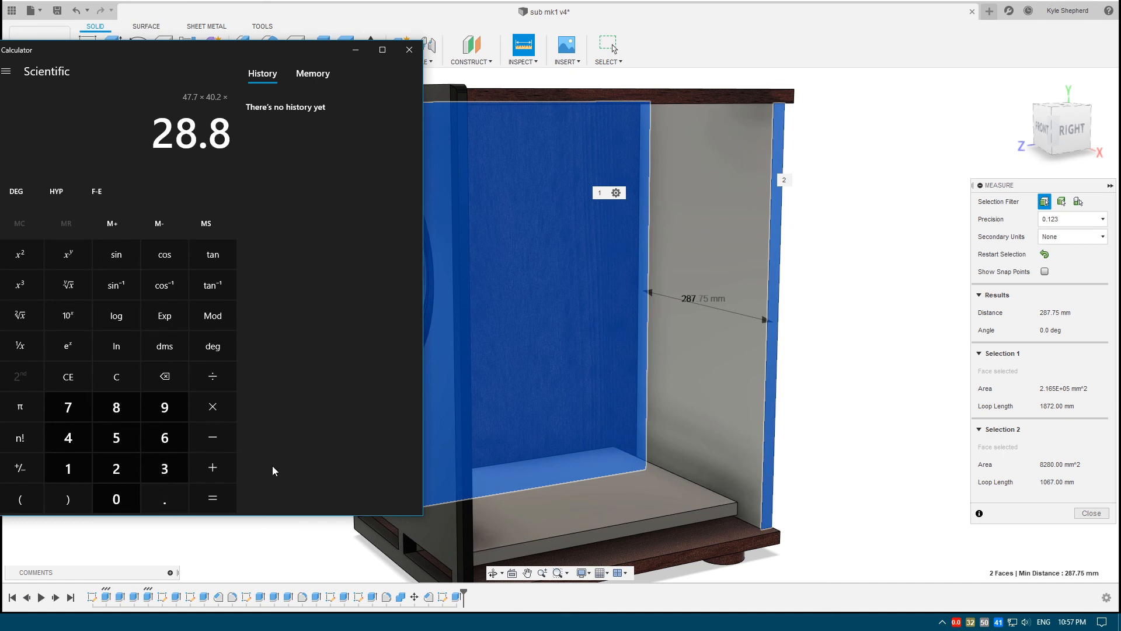
{"action": "left_click", "coordinate": [227, 501]}
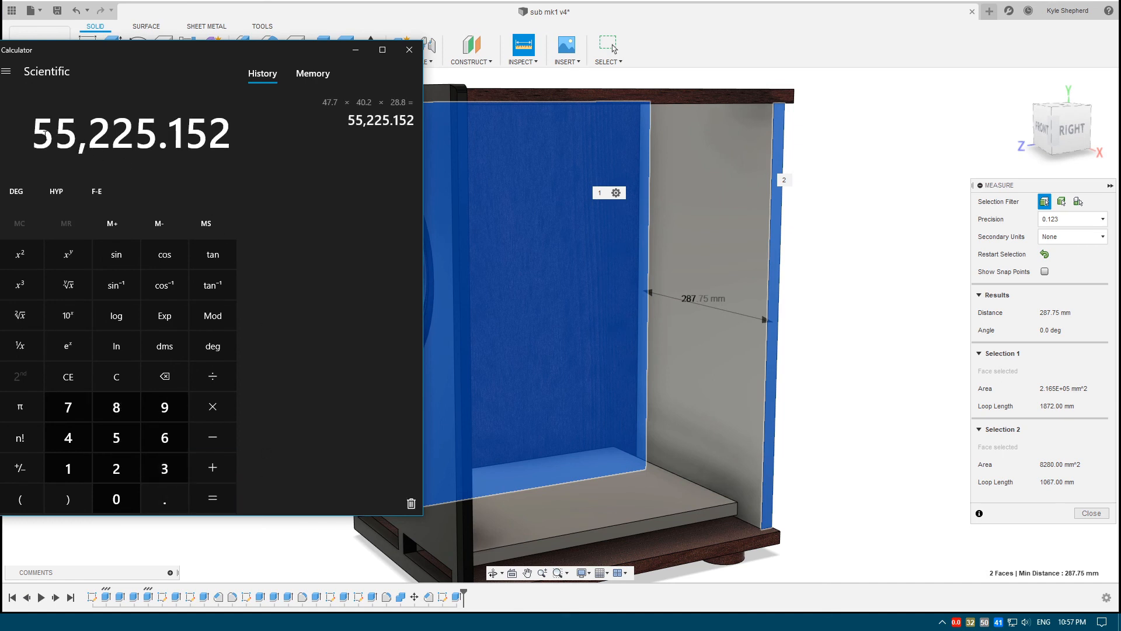
{"action": "left_click_drag", "start_coordinate": [35, 134], "coordinate": [160, 146]}
{"action": "right_click", "coordinate": [163, 146]}
{"action": "left_click", "coordinate": [166, 140]}
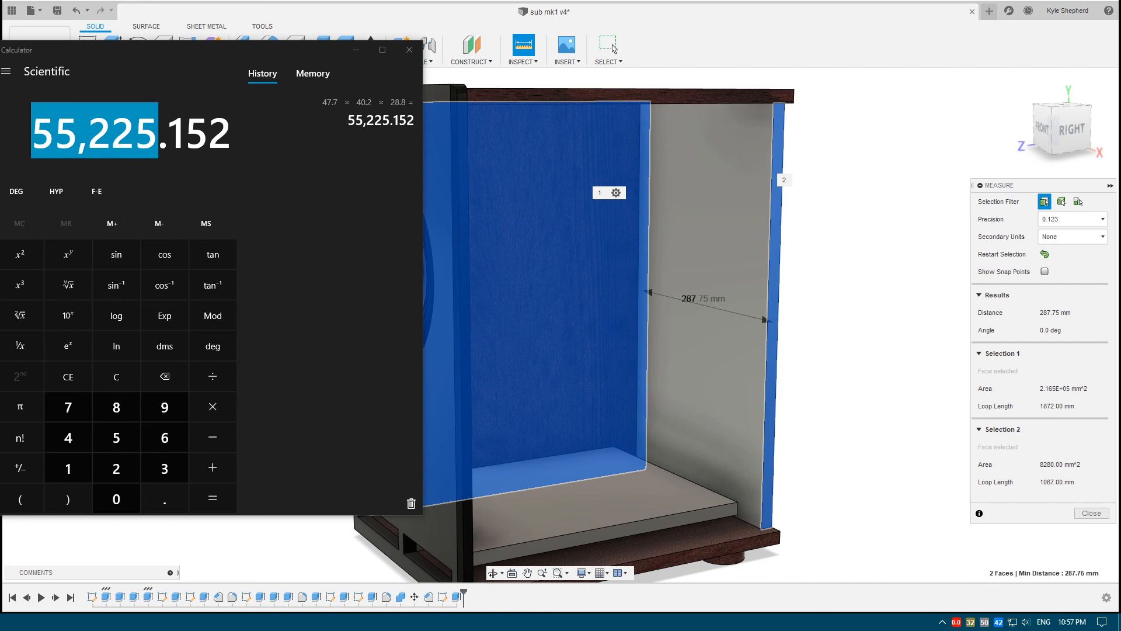
Minimize Calculator, compare the internal volume Vb in BassBox, and return to Fusion 360 to clear the measurement selection
{"action": "left_click", "coordinate": [356, 50]}
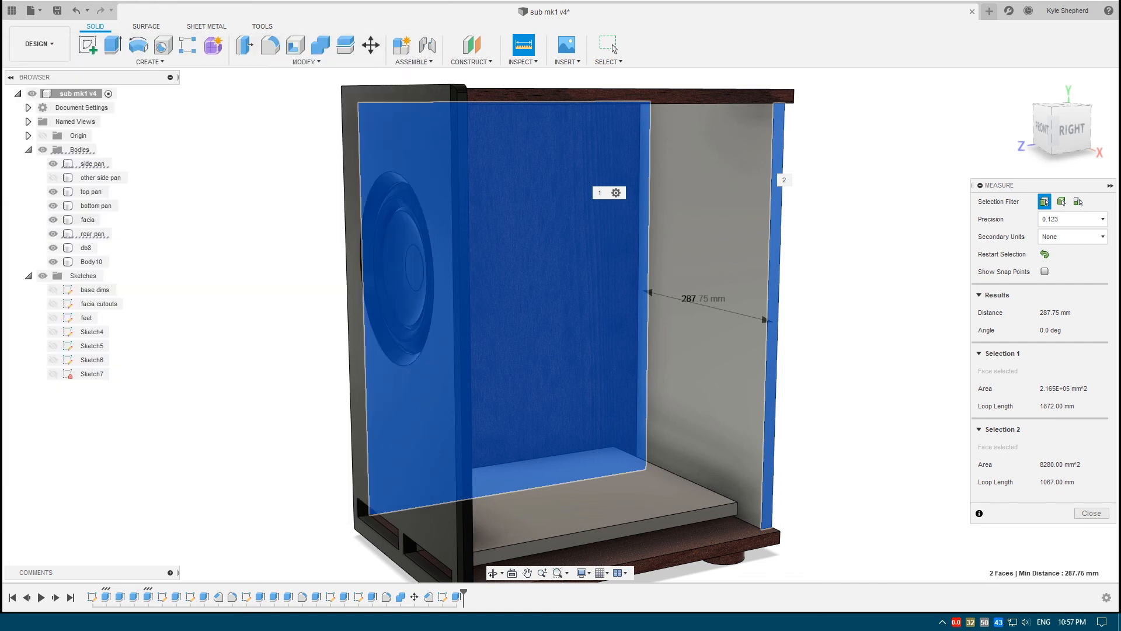
{"action": "key", "text": "alt+Tab"}
{"action": "left_click", "coordinate": [563, 148]}
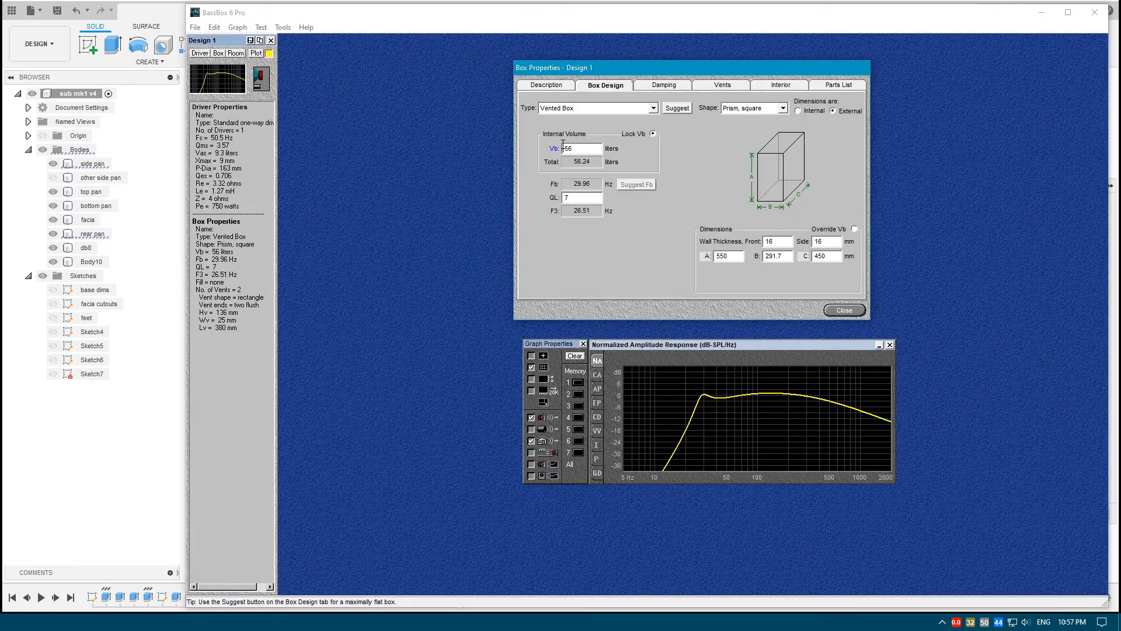
{"action": "left_click", "coordinate": [1042, 12]}
{"action": "left_click", "coordinate": [896, 205]}
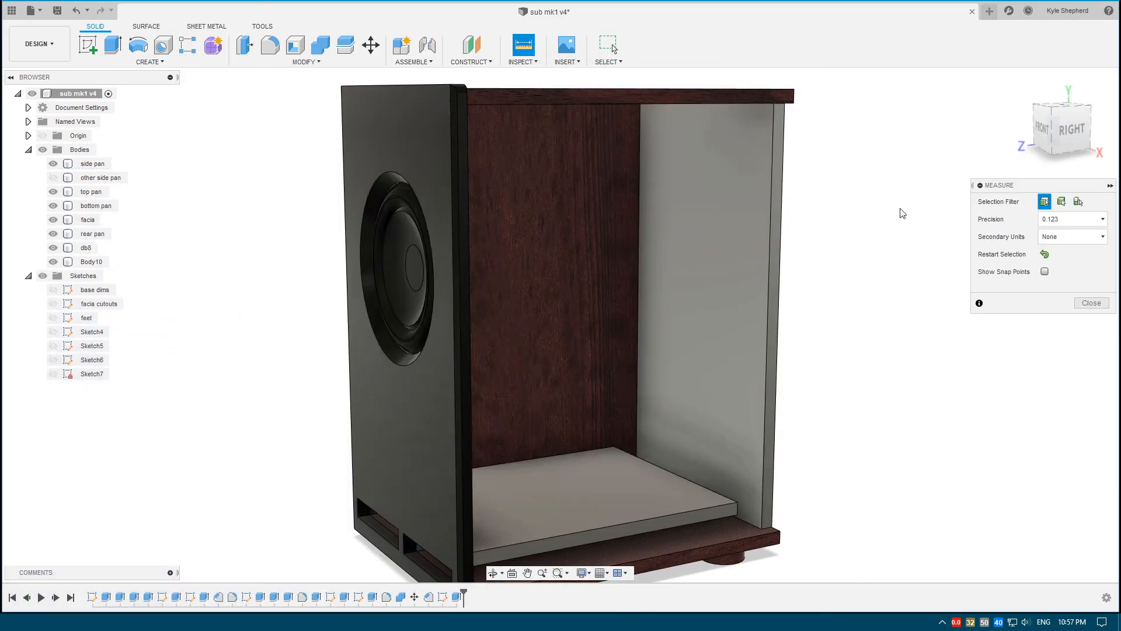
Examine the gap between the vent shelf and the rear panel, and the space inside the open enclosure
{"action": "scroll", "coordinate": [770, 476], "scroll_direction": "up", "scroll_amount": 2}
{"action": "middle_click_drag", "start_coordinate": [770, 477], "coordinate": [730, 465], "text": "shift"}
{"action": "scroll", "coordinate": [728, 465], "scroll_direction": "up", "scroll_amount": 4}
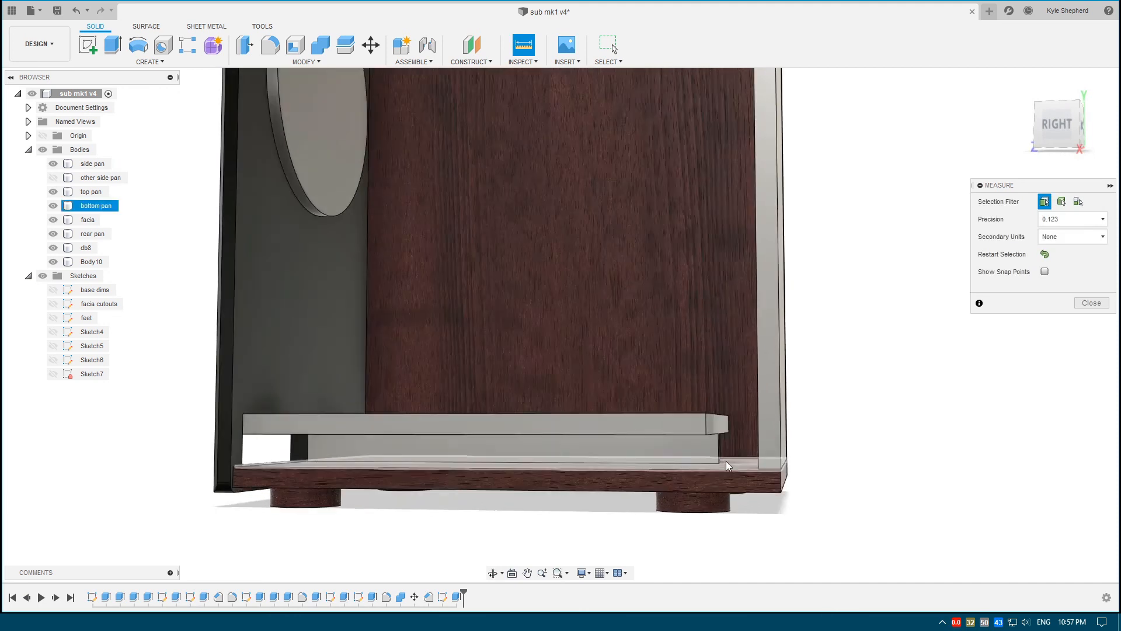
{"action": "middle_click_drag", "start_coordinate": [716, 412], "coordinate": [720, 418], "text": "shift"}
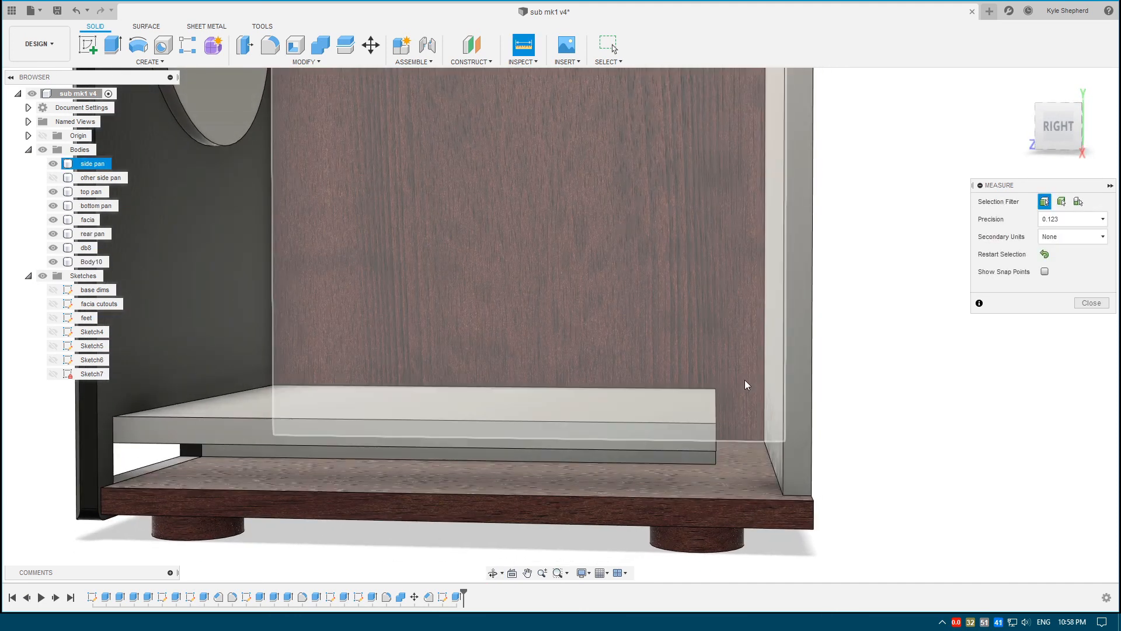
{"action": "middle_click_drag", "start_coordinate": [745, 381], "coordinate": [730, 403], "text": "shift"}
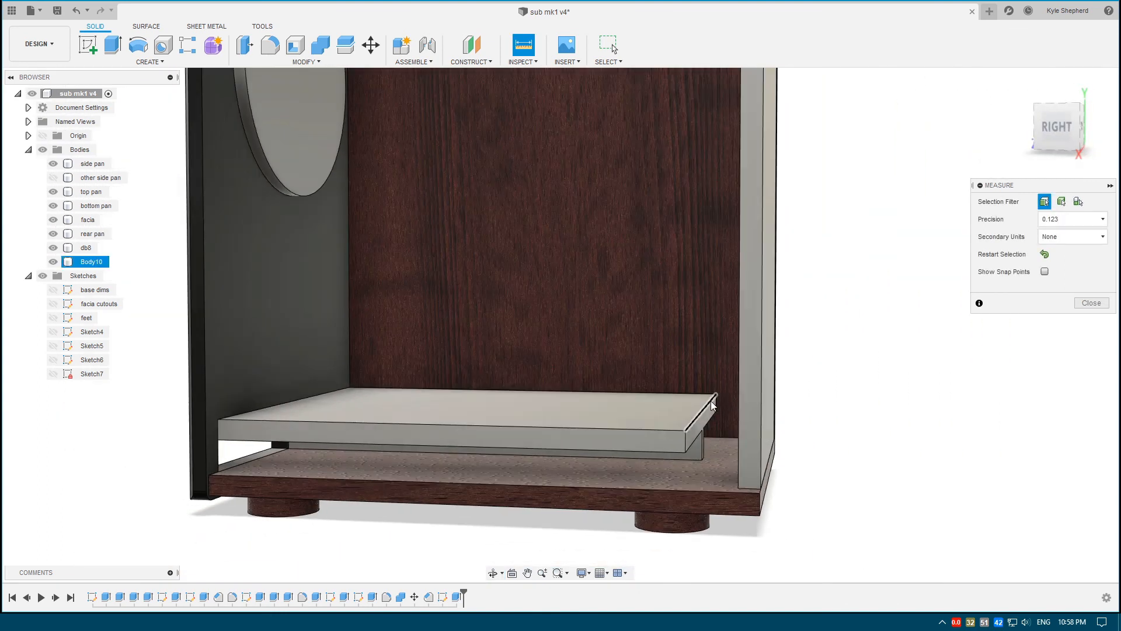
{"action": "scroll", "coordinate": [701, 409], "scroll_direction": "up", "scroll_amount": 3}
{"action": "middle_click_drag", "start_coordinate": [739, 413], "coordinate": [772, 408], "text": "shift"}
{"action": "scroll", "coordinate": [588, 298], "scroll_direction": "down", "scroll_amount": 2}
{"action": "scroll", "coordinate": [540, 236], "scroll_direction": "down", "scroll_amount": 3}
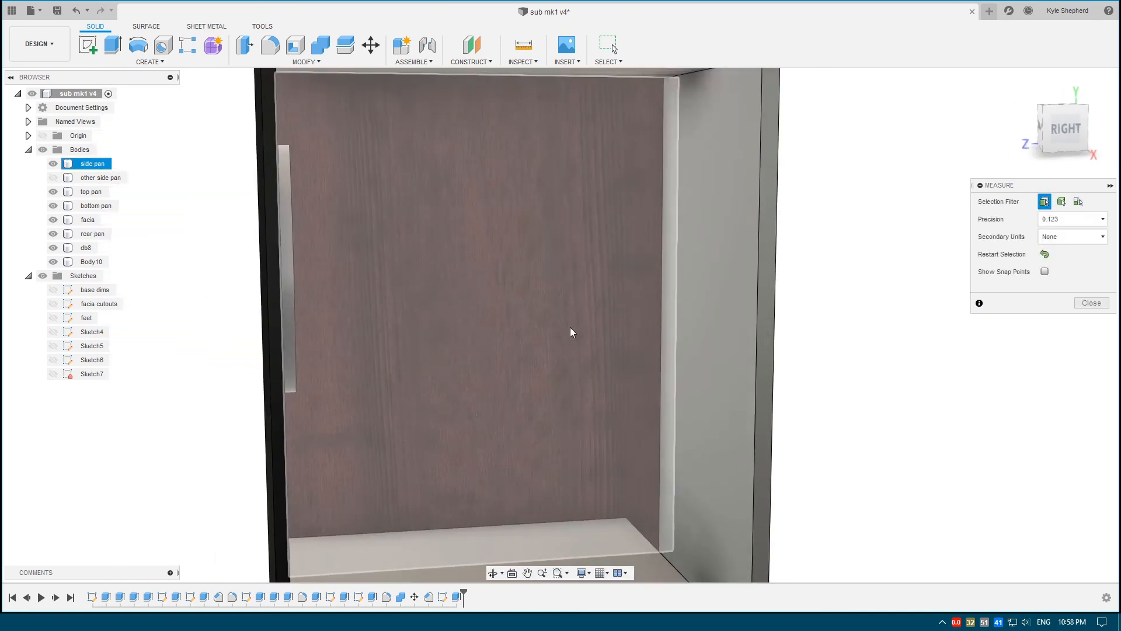
{"action": "middle_click_drag", "start_coordinate": [633, 275], "coordinate": [746, 263], "text": "shift"}
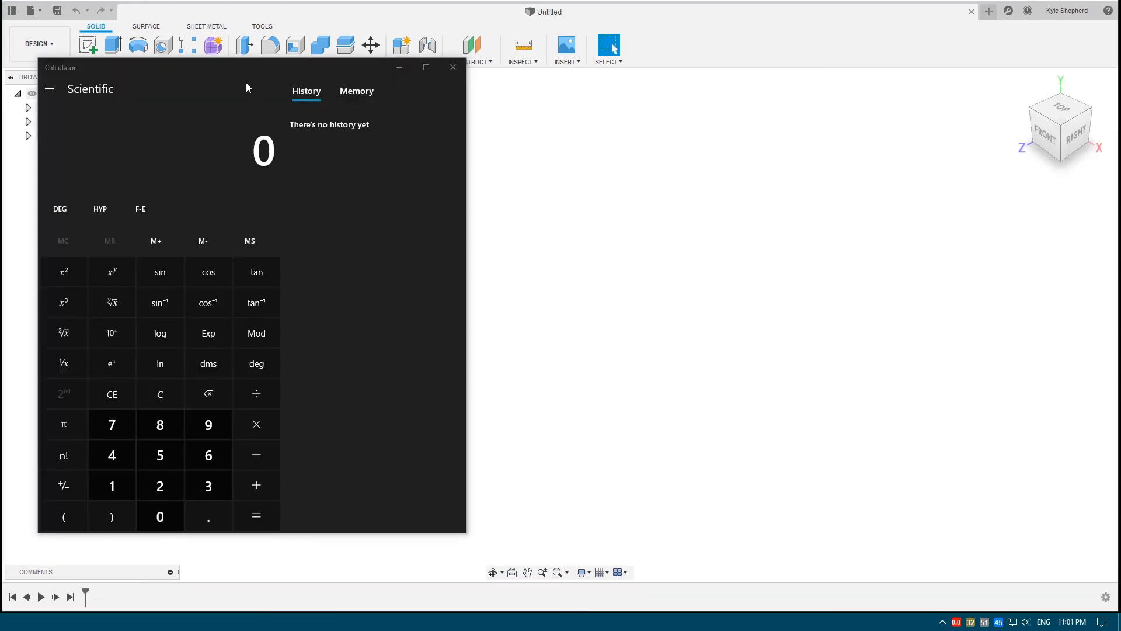
{"action": "left_click_drag", "start_coordinate": [240, 67], "coordinate": [241, 70]}
{"action": "left_click", "coordinate": [398, 2]}
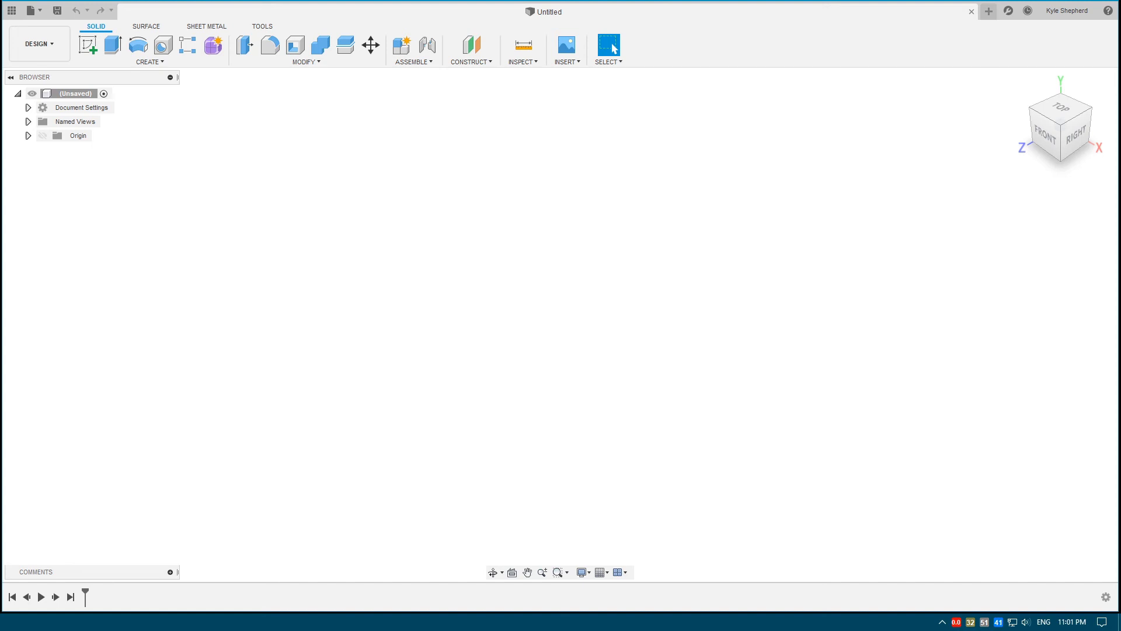
{"action": "key", "text": "alt+Tab"}
{"action": "left_click_drag", "start_coordinate": [150, 68], "coordinate": [142, 72]}
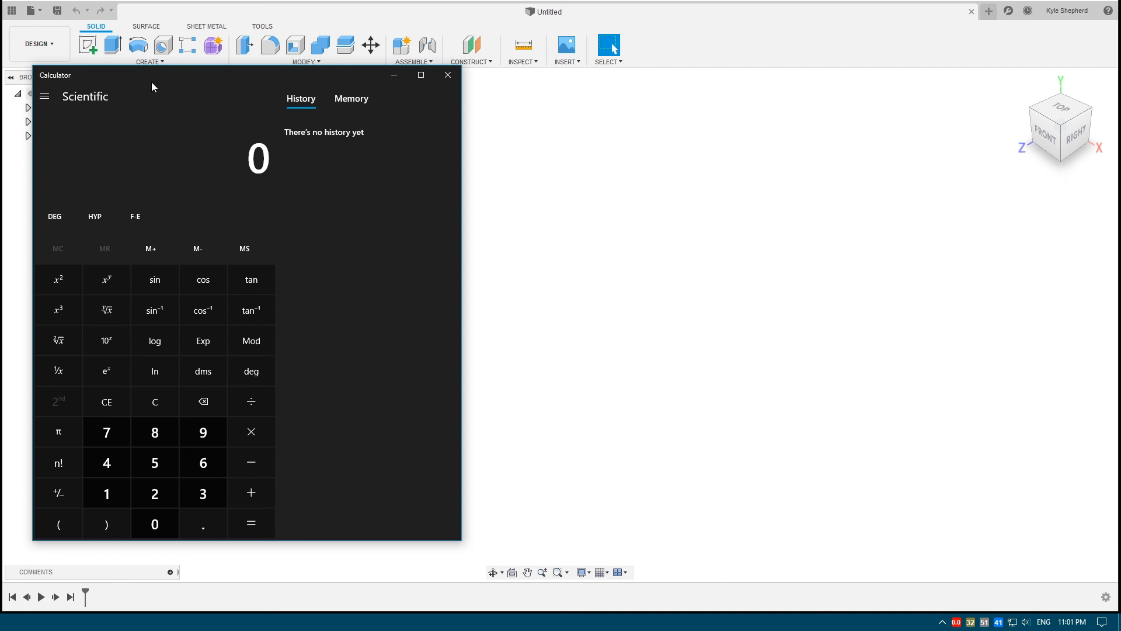
{"action": "left_click_drag", "start_coordinate": [160, 74], "coordinate": [162, 68]}
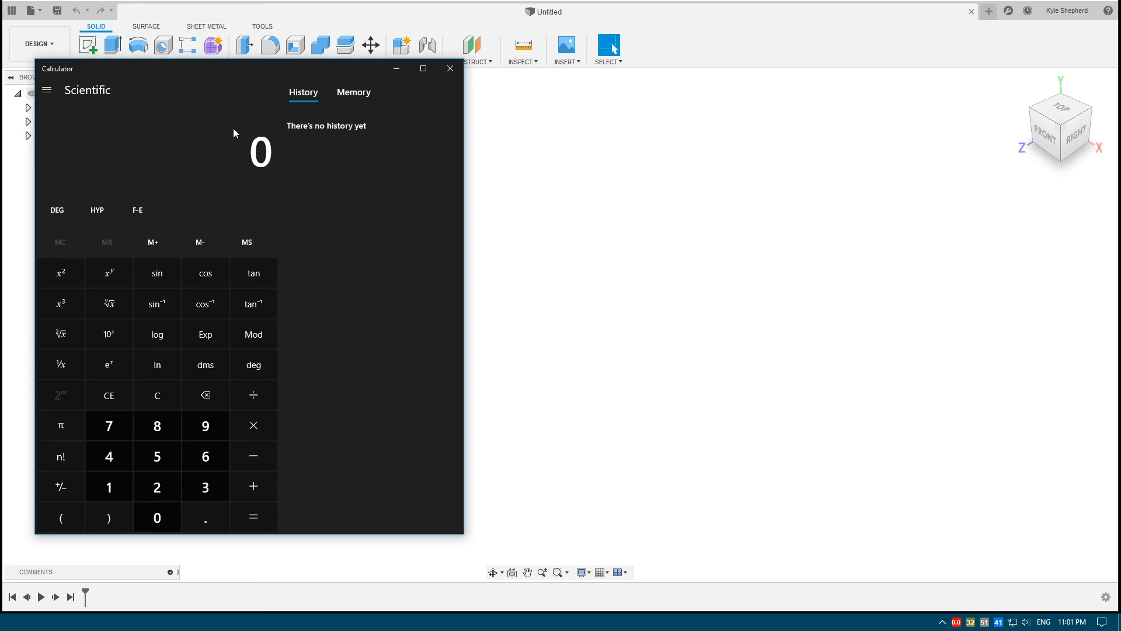
Calculate the enclosure's internal height as 55 − 1.6 − 1.6 in Calculator, and return to the untitled Fusion 360 design
{"action": "double_click", "coordinate": [169, 456]}
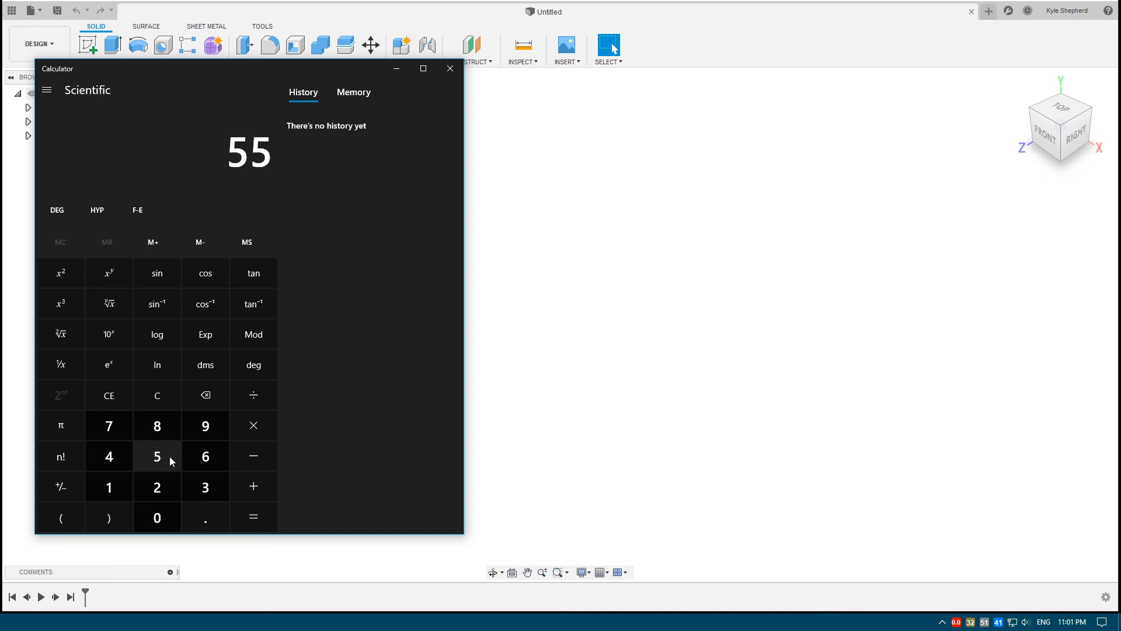
{"action": "left_click_drag", "start_coordinate": [264, 69], "coordinate": [286, 75]}
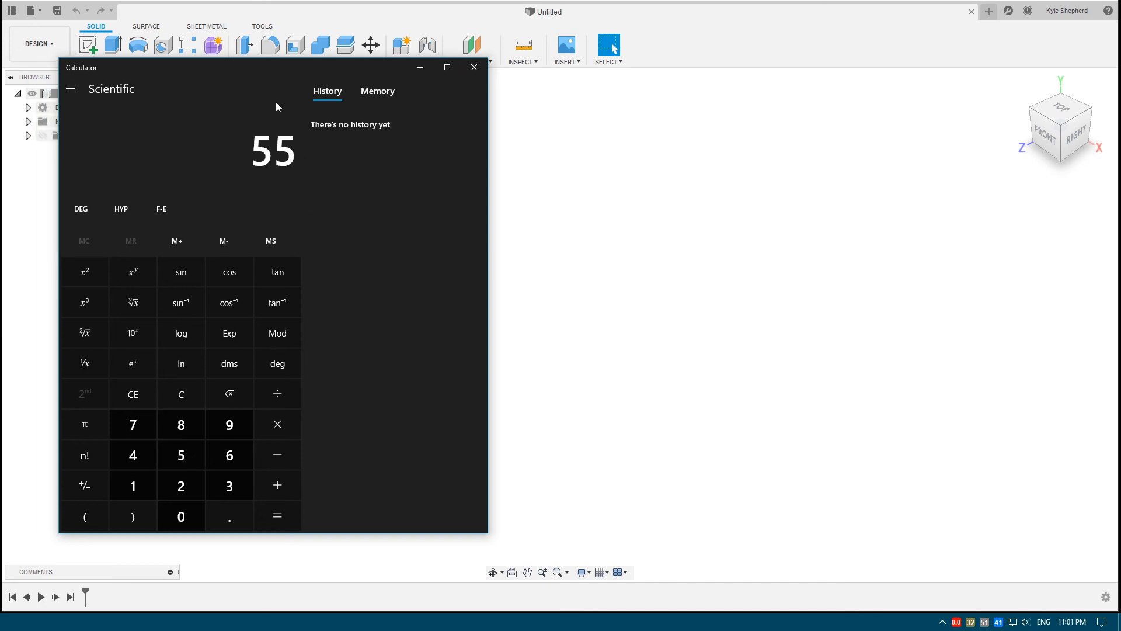
{"action": "left_click", "coordinate": [270, 462]}
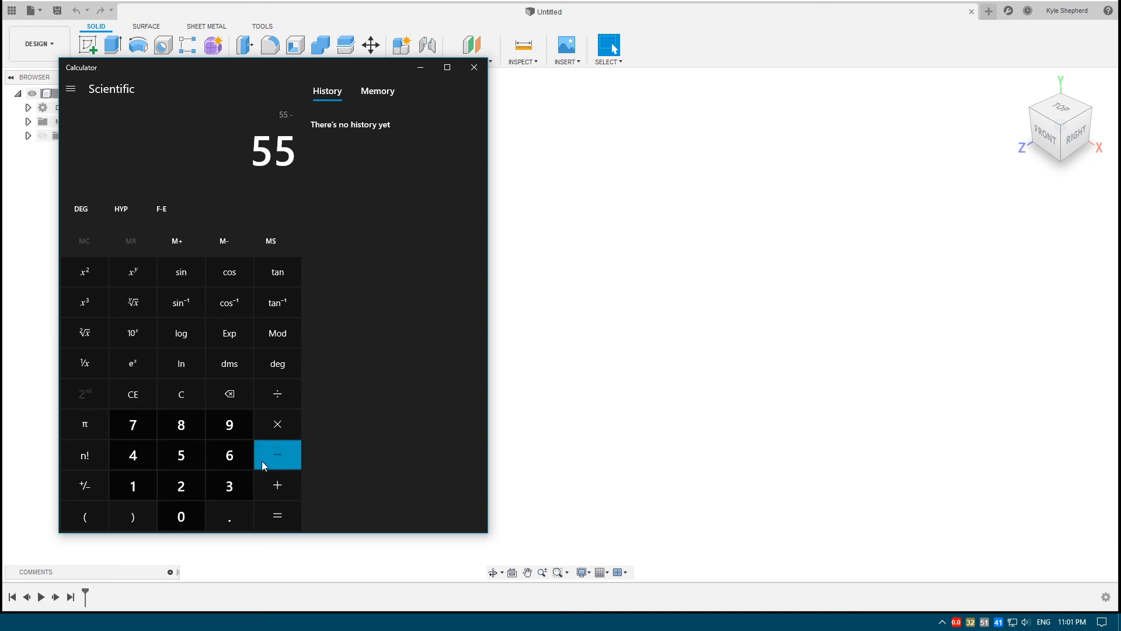
{"action": "left_click", "coordinate": [146, 482]}
{"action": "left_click", "coordinate": [224, 513]}
{"action": "left_click", "coordinate": [230, 458]}
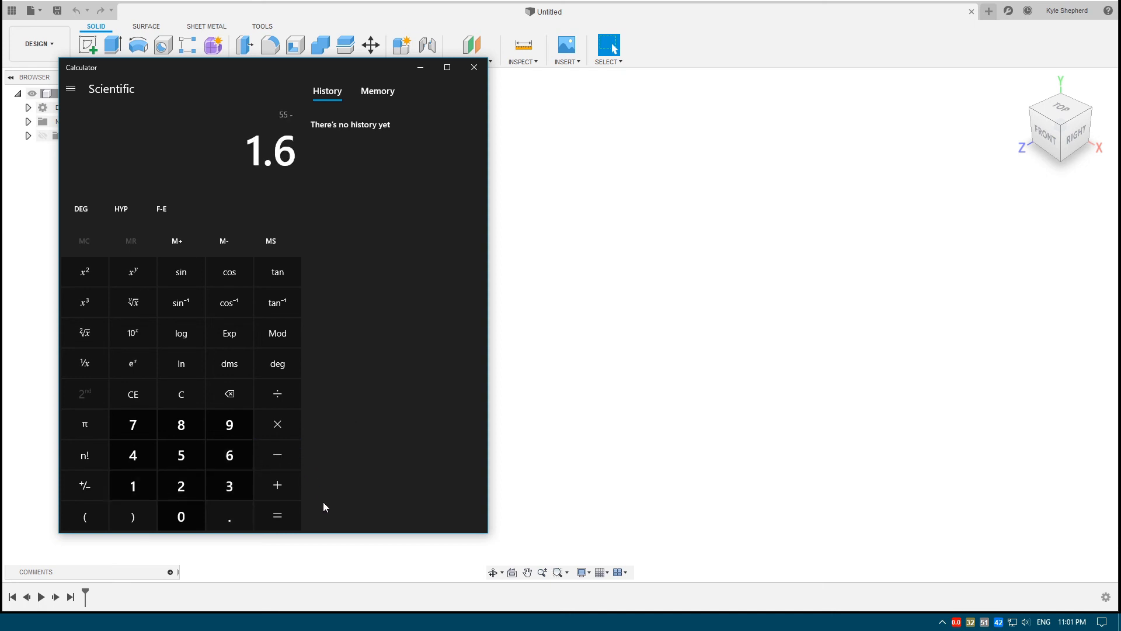
{"action": "left_click", "coordinate": [282, 522]}
{"action": "left_click", "coordinate": [282, 452]}
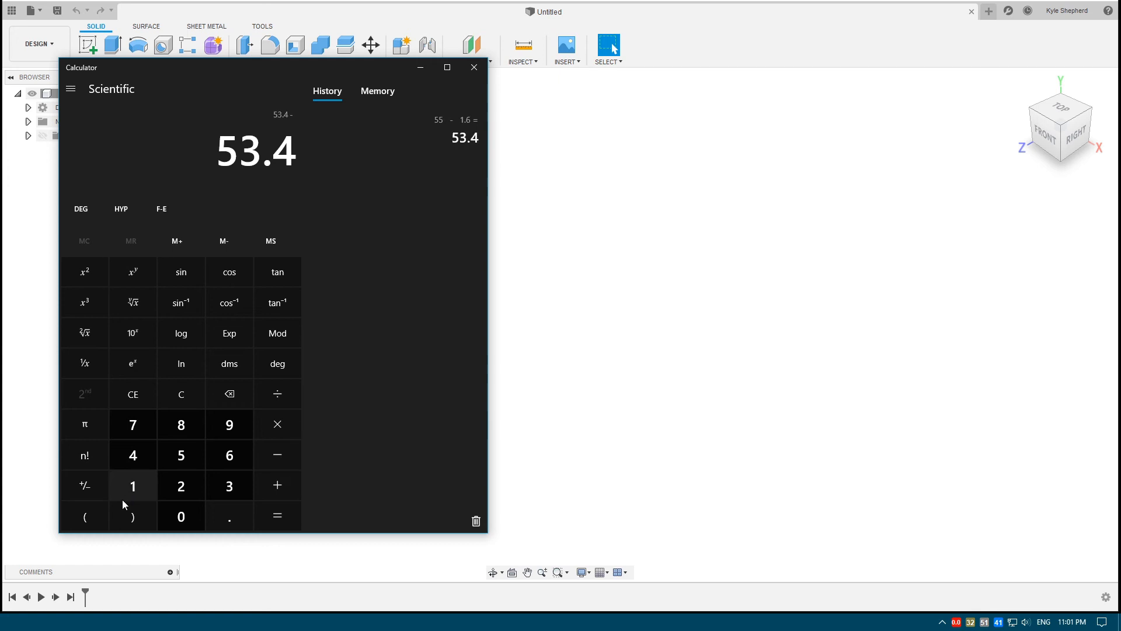
{"action": "left_click", "coordinate": [123, 493]}
{"action": "left_click", "coordinate": [231, 515]}
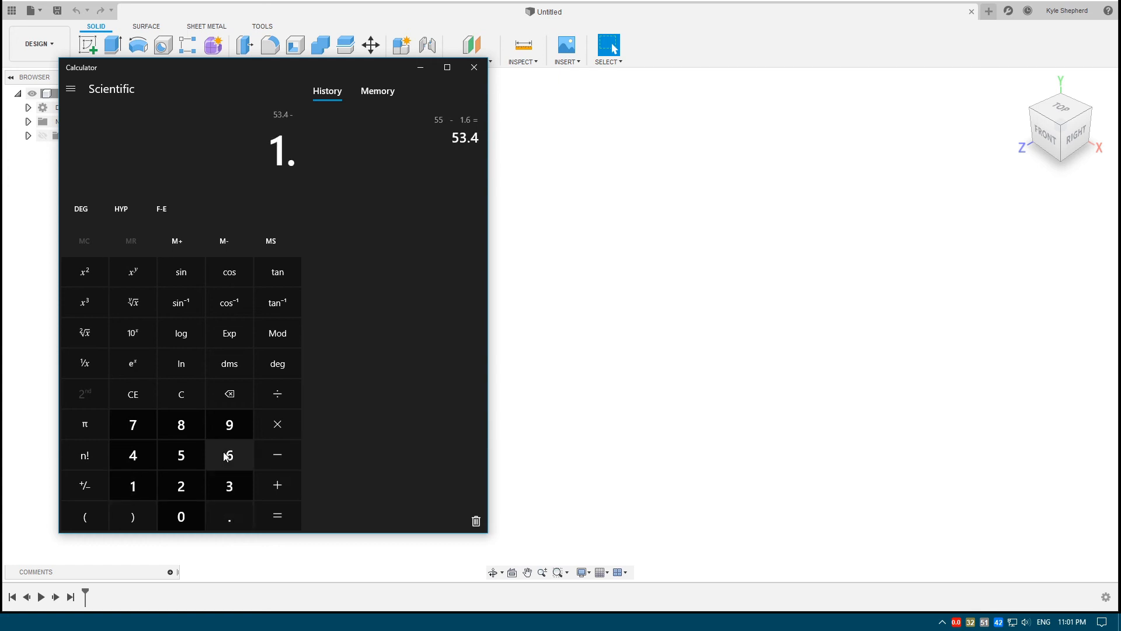
{"action": "left_click", "coordinate": [284, 511]}
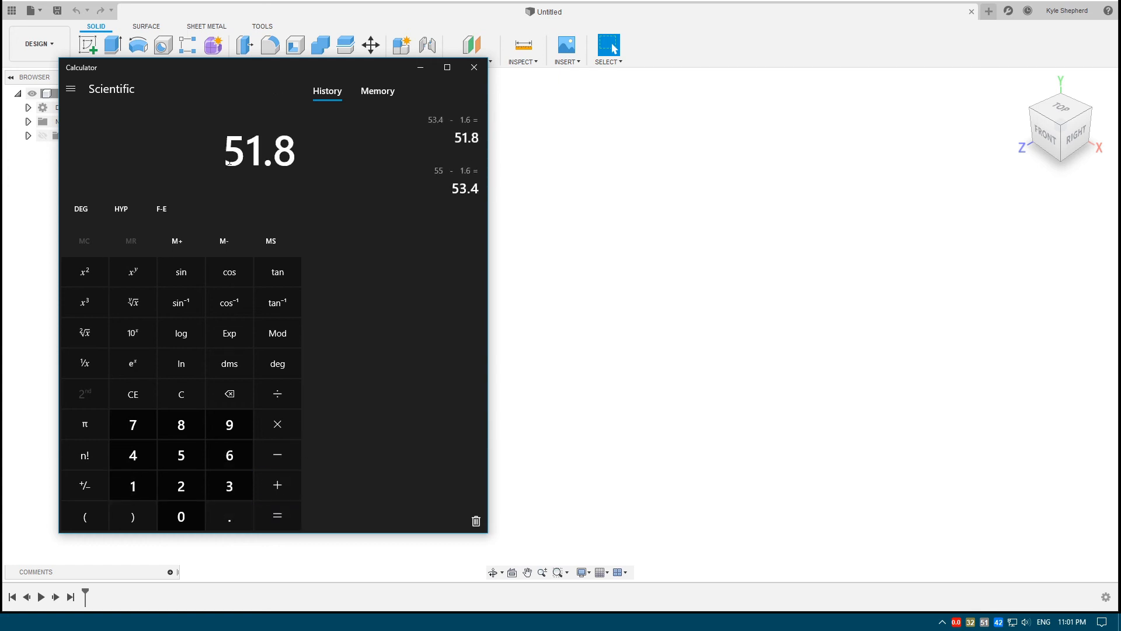
{"action": "left_click", "coordinate": [635, 1]}
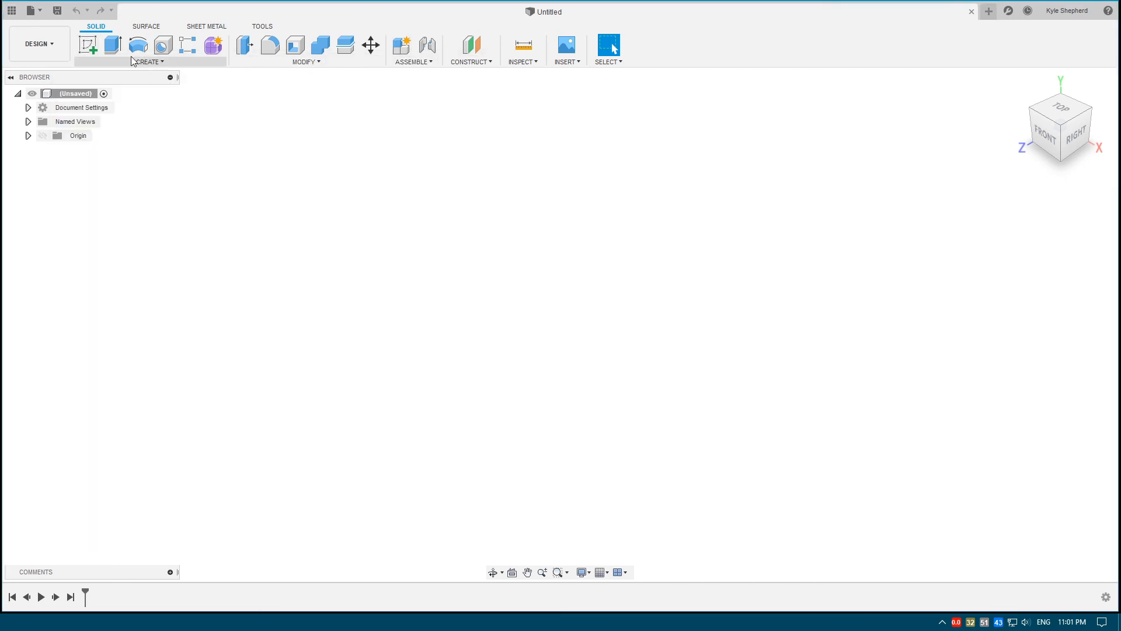
Start a sketch on the front plane and begin a center rectangle centred on the origin
{"action": "left_click", "coordinate": [88, 44]}
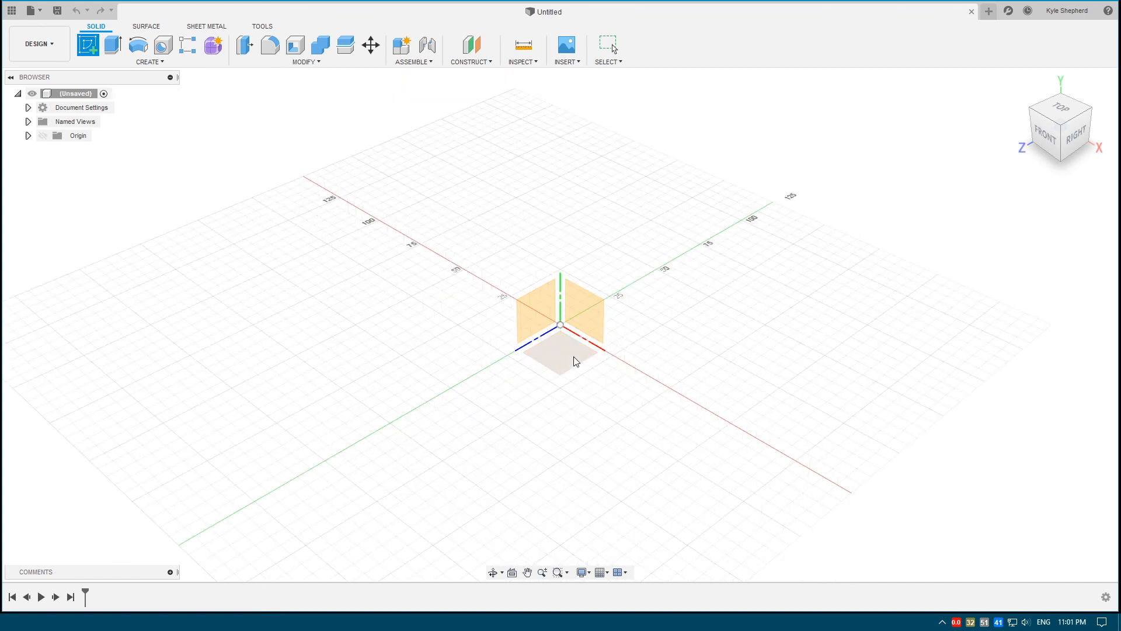
{"action": "left_click", "coordinate": [579, 303]}
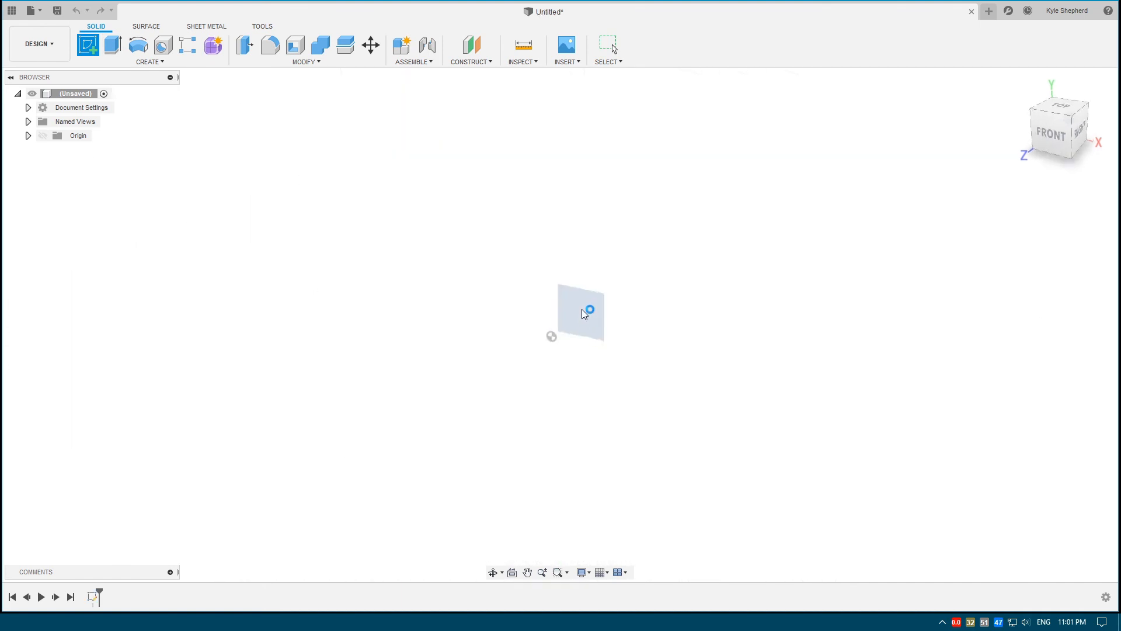
{"action": "left_click", "coordinate": [153, 63]}
{"action": "mouse_move", "coordinate": [146, 89]}
{"action": "left_click", "coordinate": [224, 102]}
{"action": "left_click", "coordinate": [535, 364]}
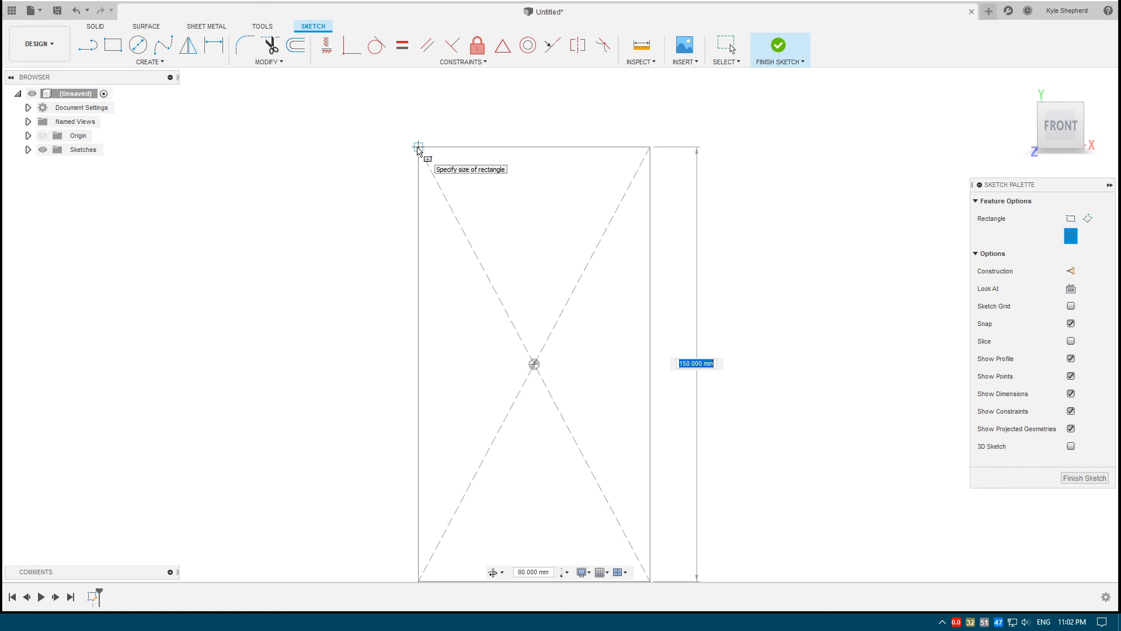
Set the center rectangle's height to 51.8 cm
{"action": "type", "text": "51.8"}
{"action": "key", "text": "Tab"}
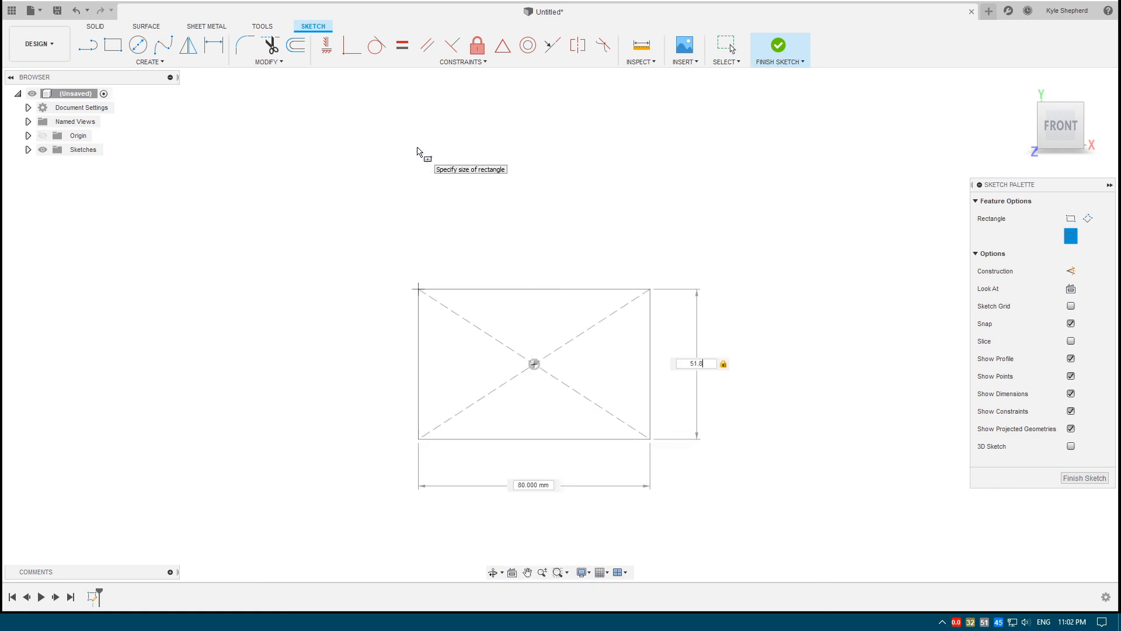
{"action": "type", "text": "cm"}
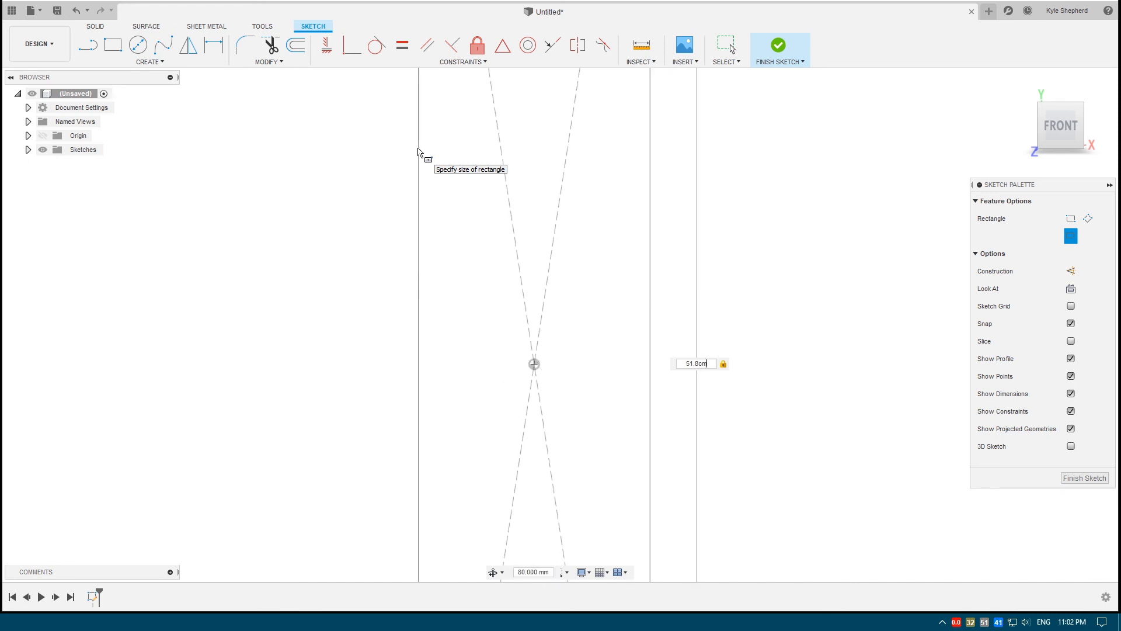
{"action": "key", "text": "Tab"}
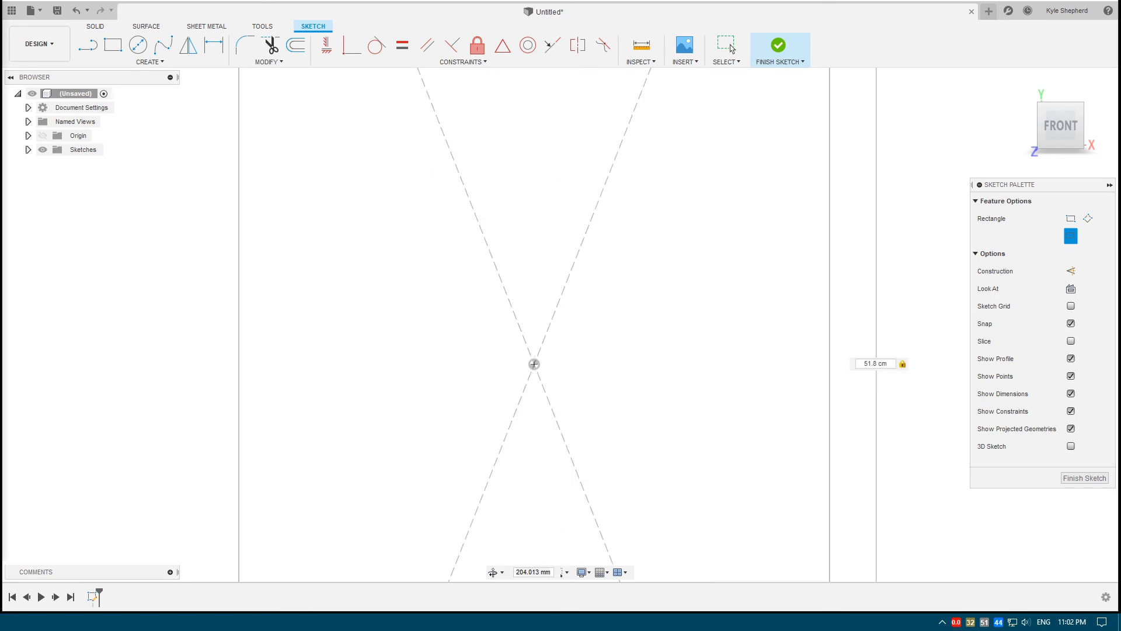
{"action": "scroll", "coordinate": [534, 312], "scroll_direction": "down", "scroll_amount": 5}
{"action": "scroll", "coordinate": [683, 339], "scroll_direction": "down", "scroll_amount": 3}
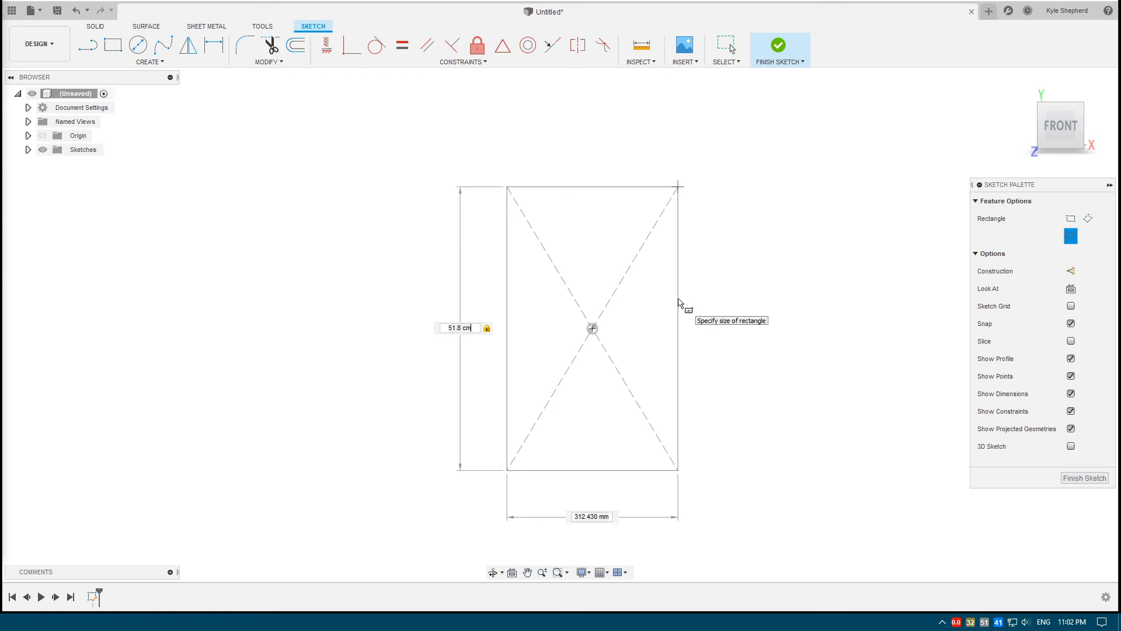
Set the rectangle's width to 320-16-16 mm and complete the rectangle
{"action": "key", "text": "Tab"}
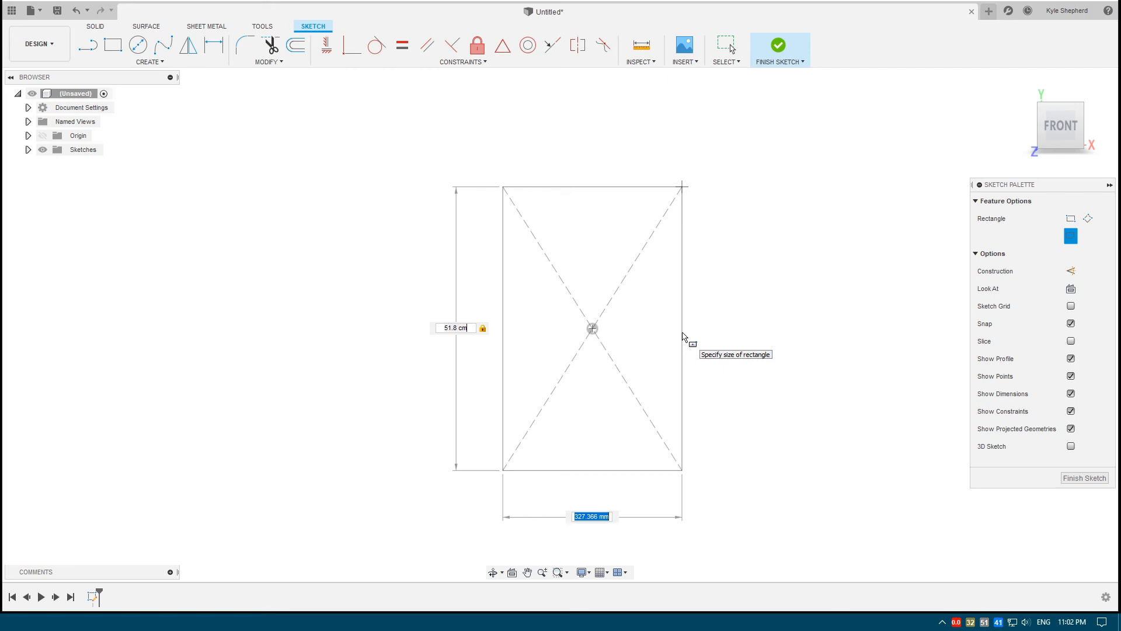
{"action": "type", "text": "32"}
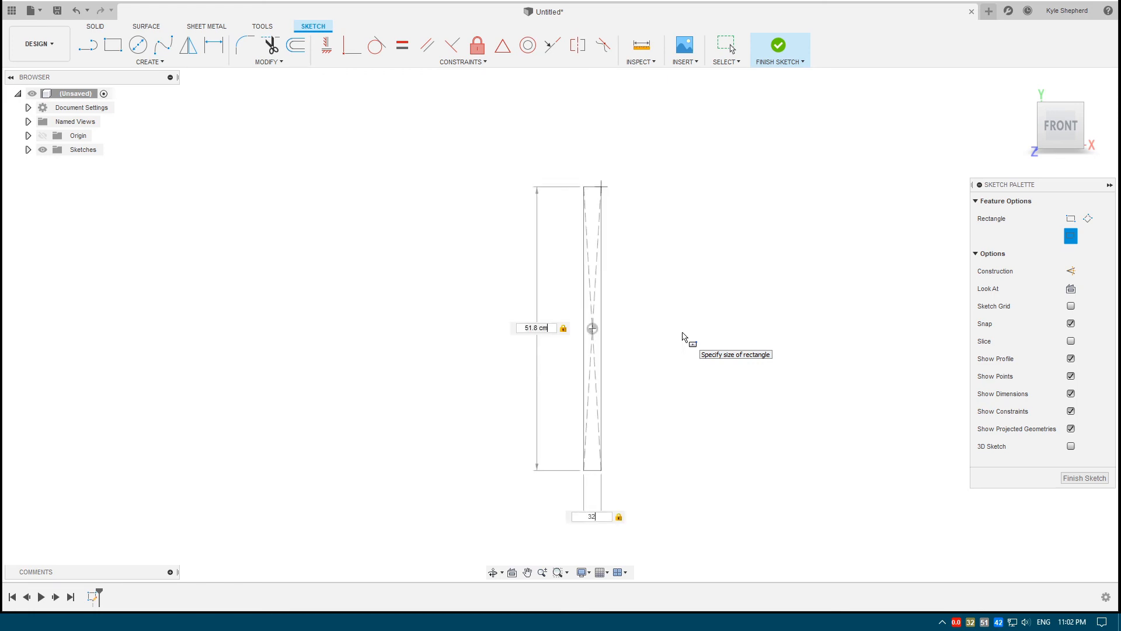
{"action": "type", "text": "-1.6-1.6cm"}
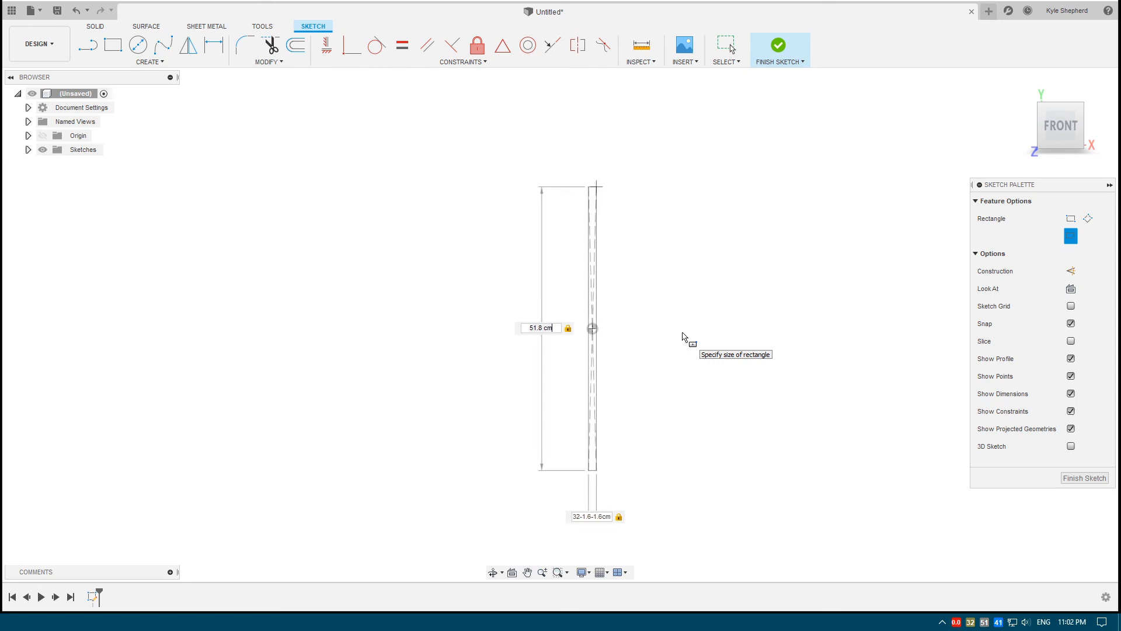
{"action": "key", "text": "BackSpace"}
{"action": "key", "text": "BackSpace"}
{"action": "key", "text": "BackSpace"}
{"action": "key", "text": "BackSpace"}
{"action": "key", "text": "BackSpace"}
{"action": "key", "text": "BackSpace"}
{"action": "key", "text": "BackSpace"}
{"action": "key", "text": "BackSpace"}
{"action": "key", "text": "BackSpace"}
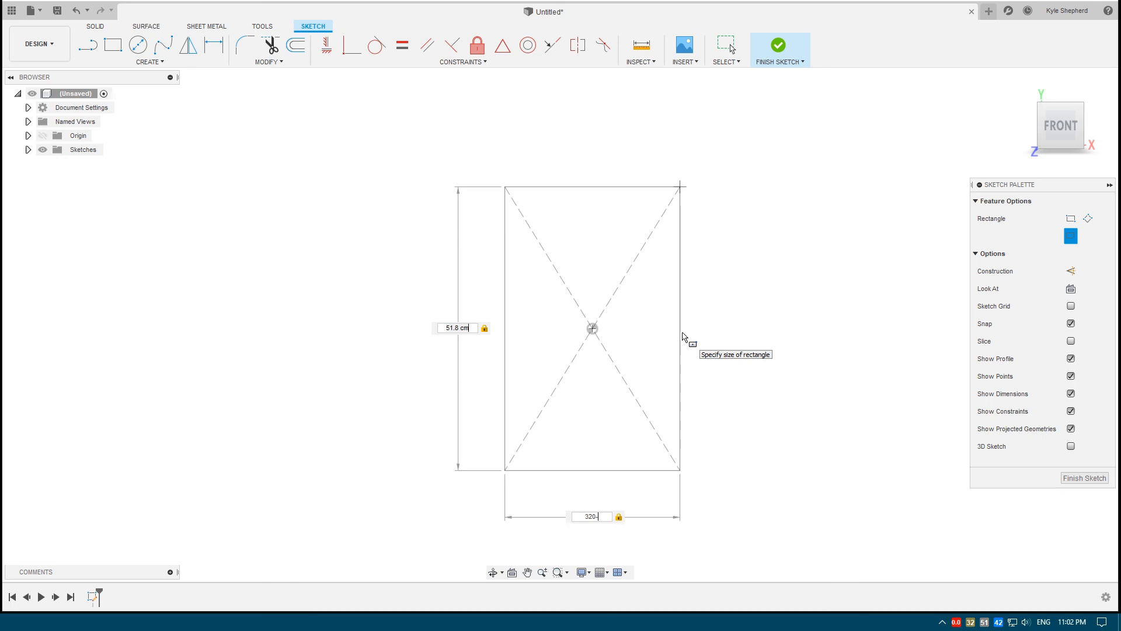
{"action": "type", "text": "6-16"}
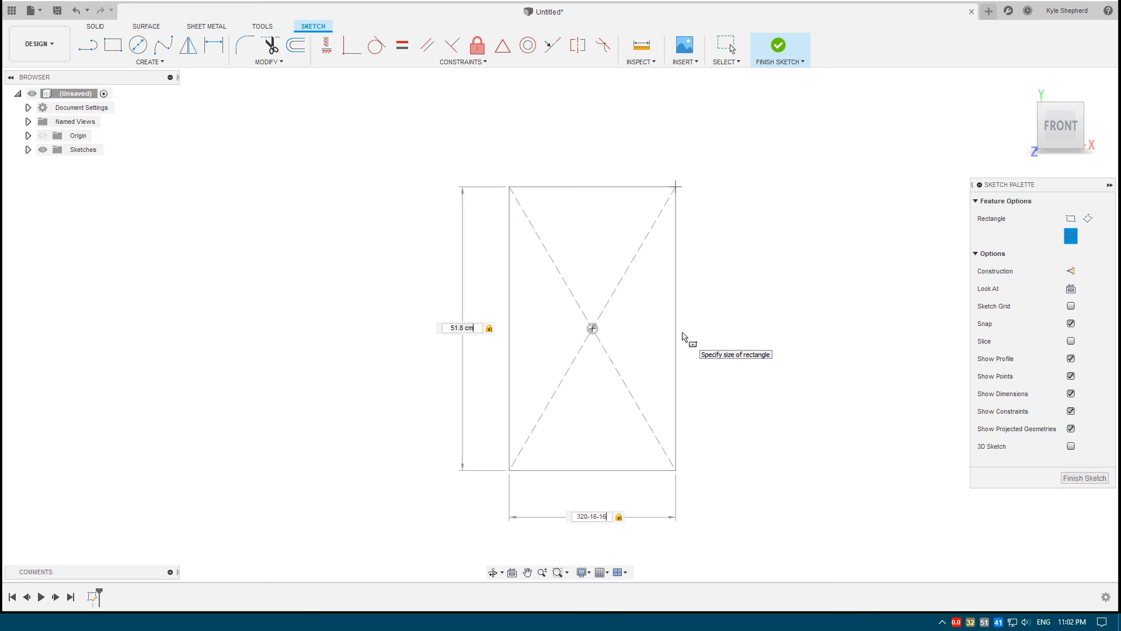
{"action": "key", "text": "Return"}
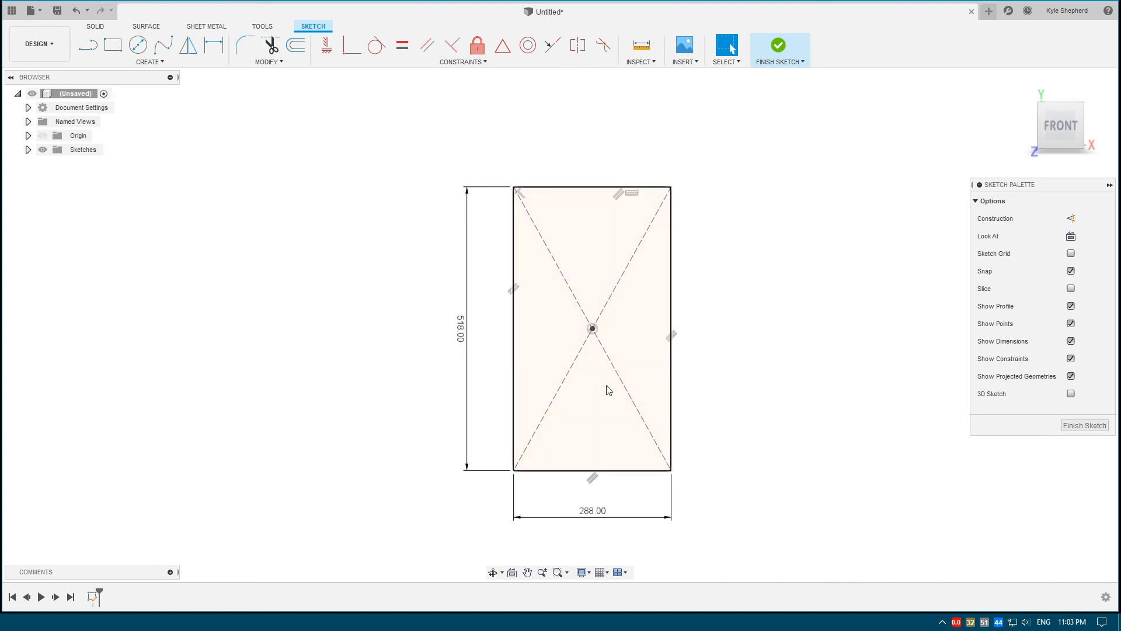
Offset all four rectangle edges outward by 16 mm to outline the panel thickness
{"action": "double_click", "coordinate": [675, 274]}
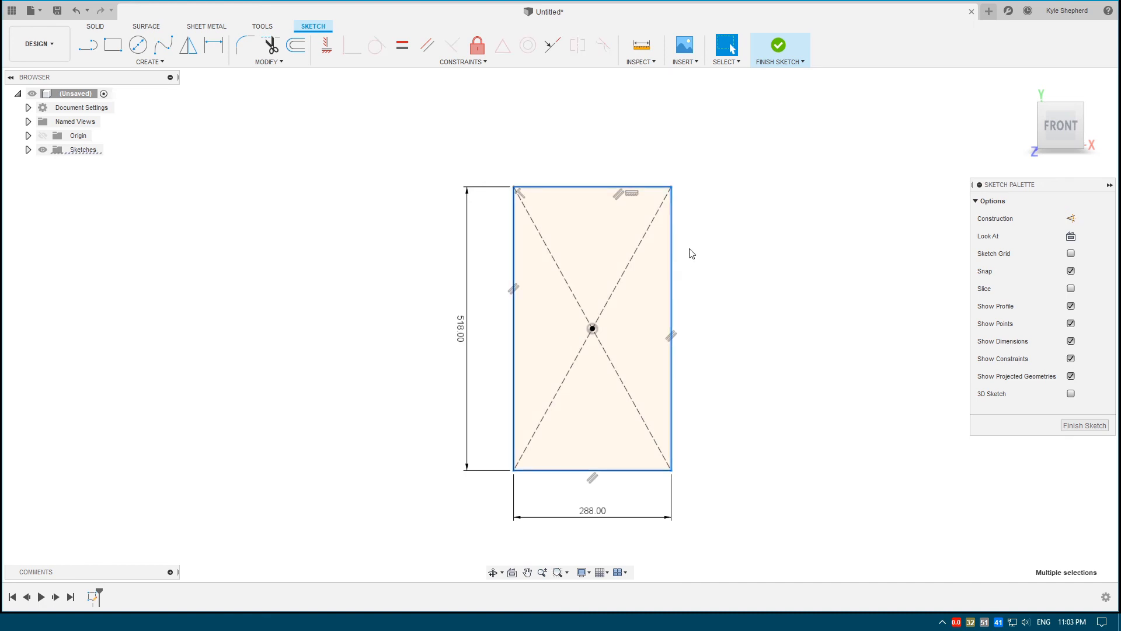
{"action": "key", "text": "o"}
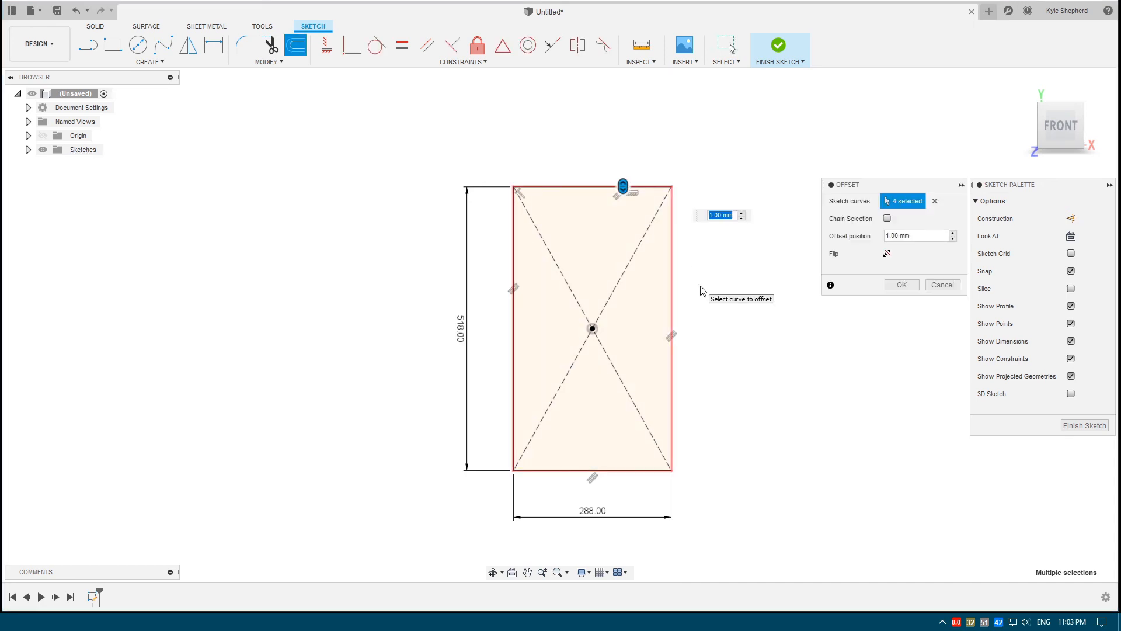
{"action": "type", "text": "16"}
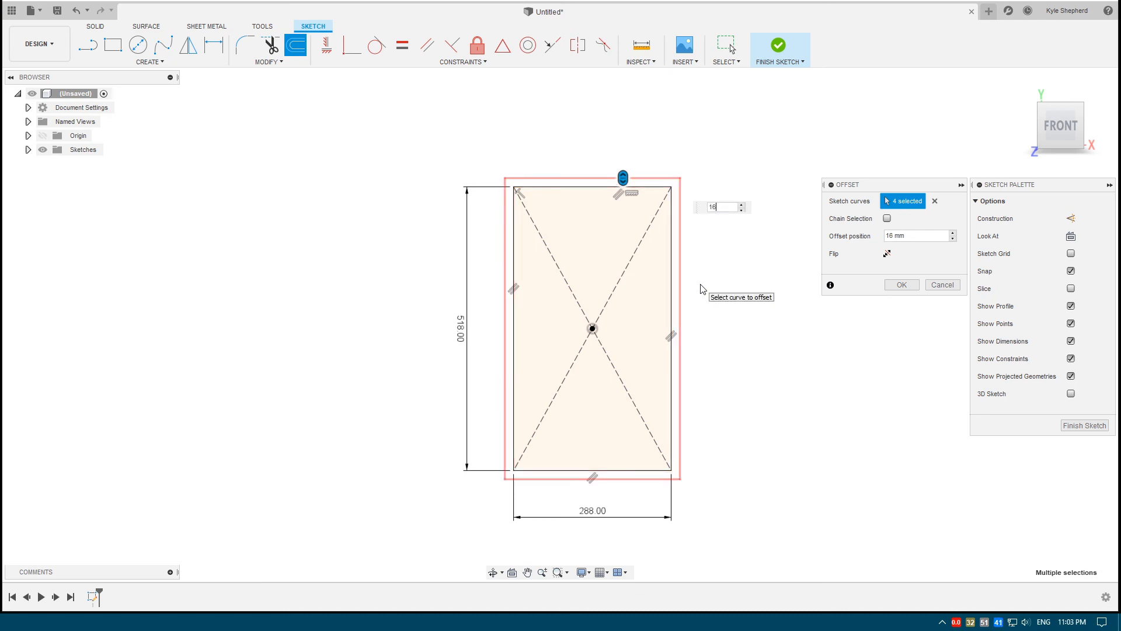
{"action": "key", "text": "Return"}
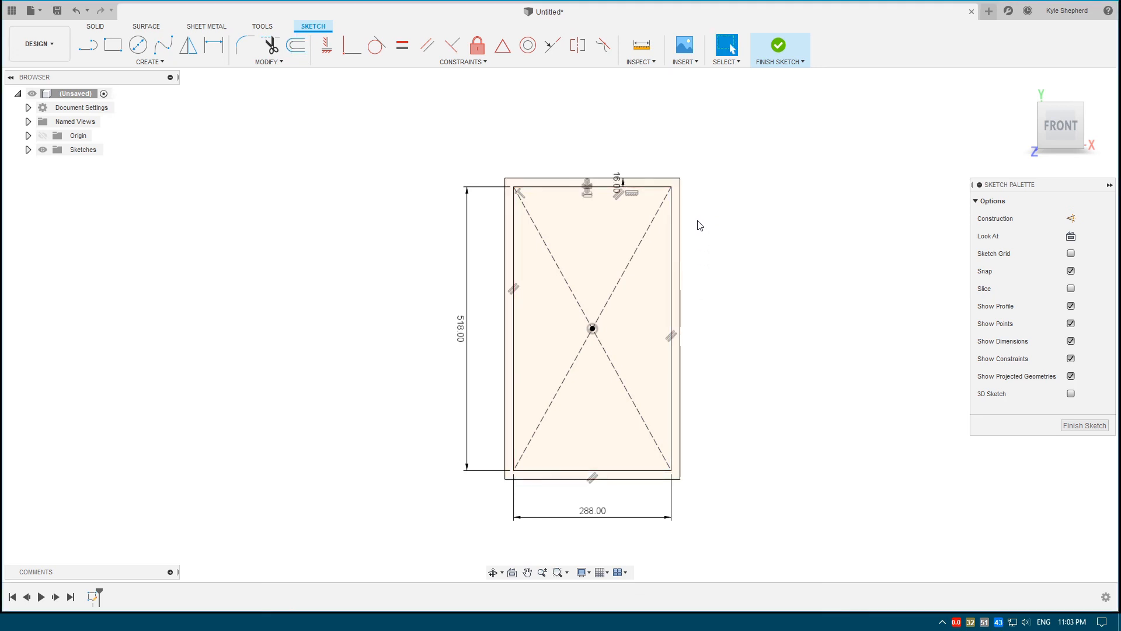
Try to draw a diagonal line joining the upper-right corners of the inner and outer rectangles
{"action": "scroll", "coordinate": [656, 226], "scroll_direction": "up", "scroll_amount": 4}
{"action": "scroll", "coordinate": [503, 198], "scroll_direction": "up", "scroll_amount": 3}
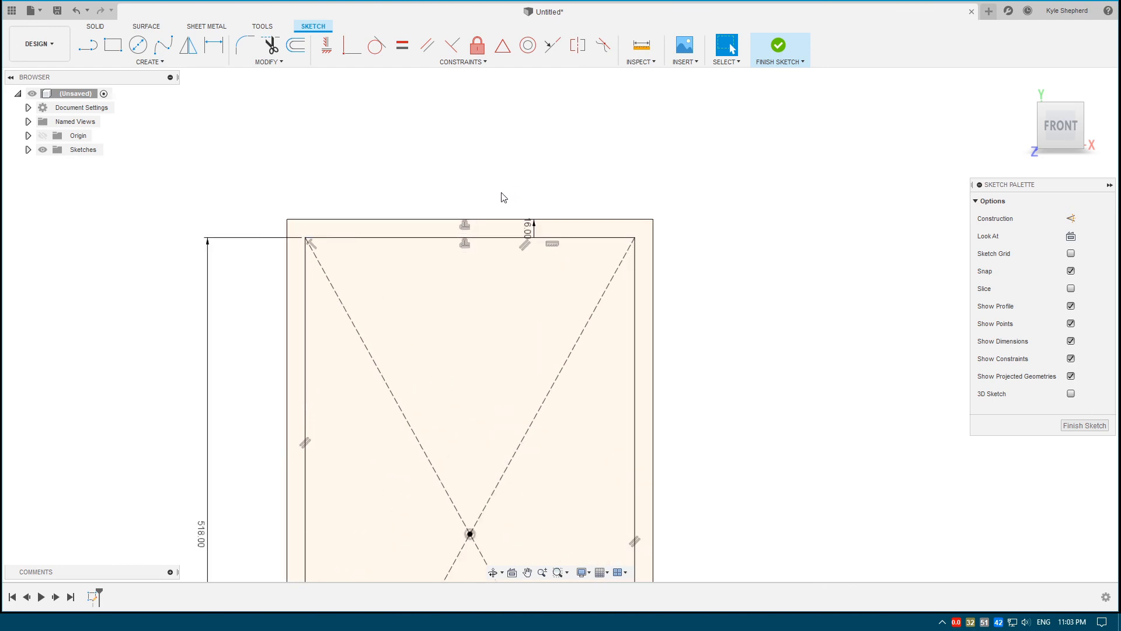
{"action": "key", "text": "l"}
{"action": "left_click", "coordinate": [658, 249]}
{"action": "left_click", "coordinate": [687, 221]}
{"action": "key", "text": "Escape"}
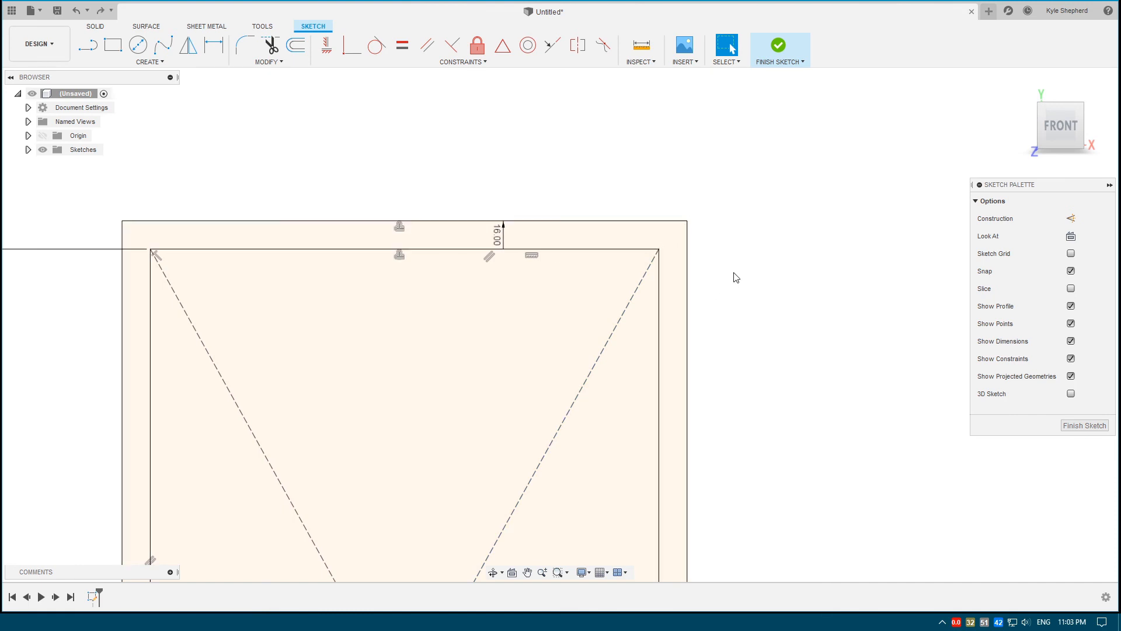
Draw a 320 mm horizontal line across the outer rectangle, level with the inner rectangle's upper edge
{"action": "key", "text": "l"}
{"action": "left_click", "coordinate": [688, 250]}
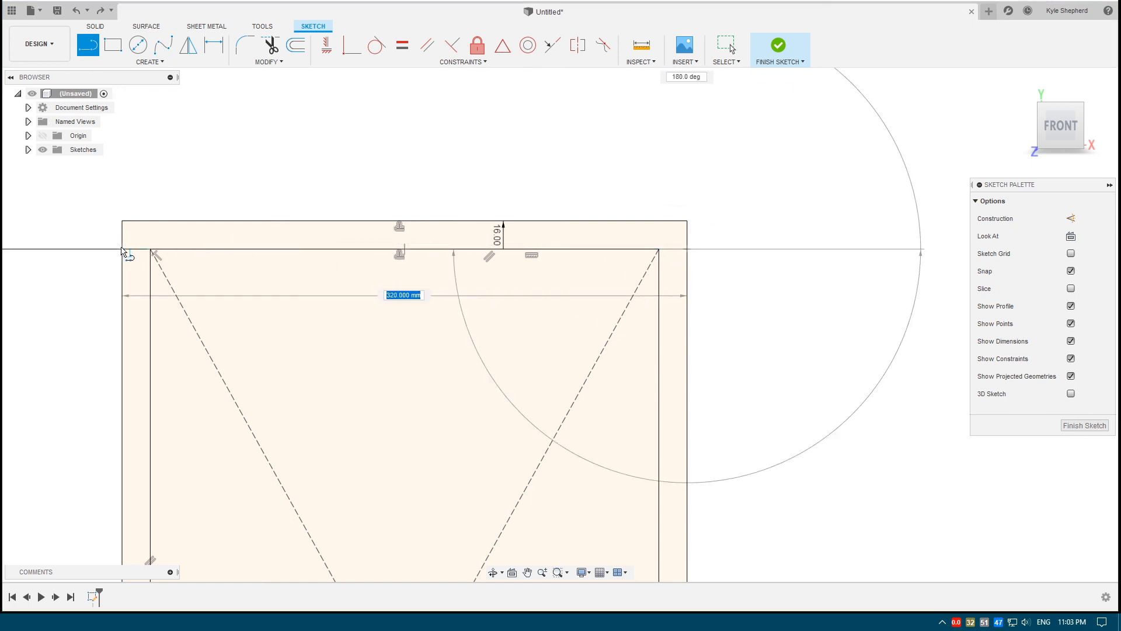
{"action": "left_click", "coordinate": [123, 249]}
{"action": "scroll", "coordinate": [593, 257], "scroll_direction": "down", "scroll_amount": 2}
{"action": "key", "text": "Escape"}
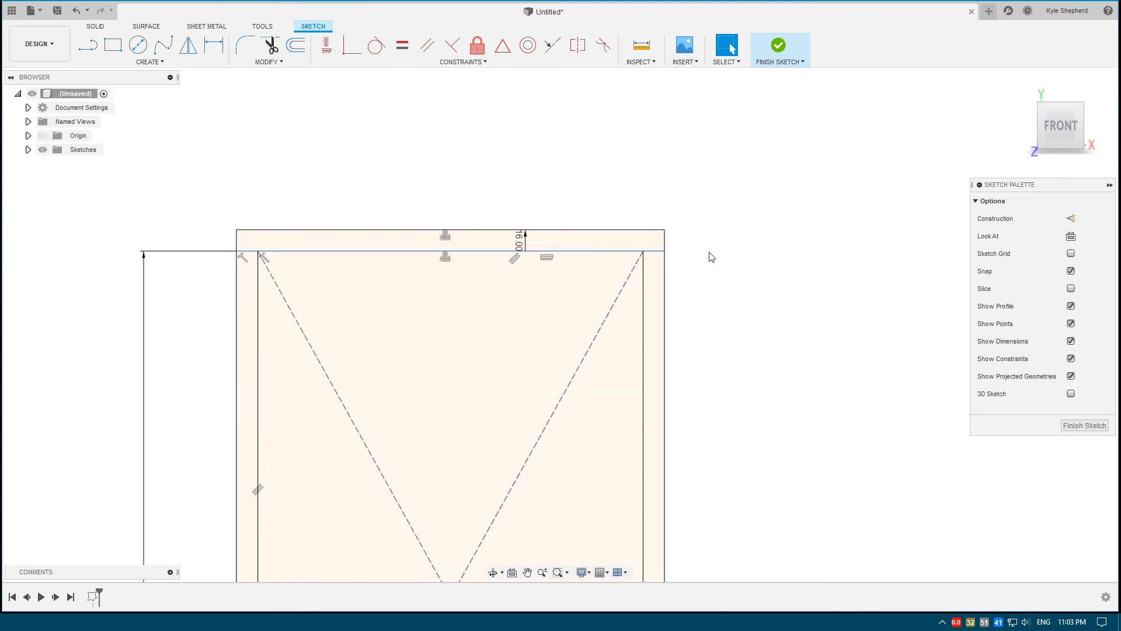
{"action": "scroll", "coordinate": [707, 253], "scroll_direction": "up", "scroll_amount": 2}
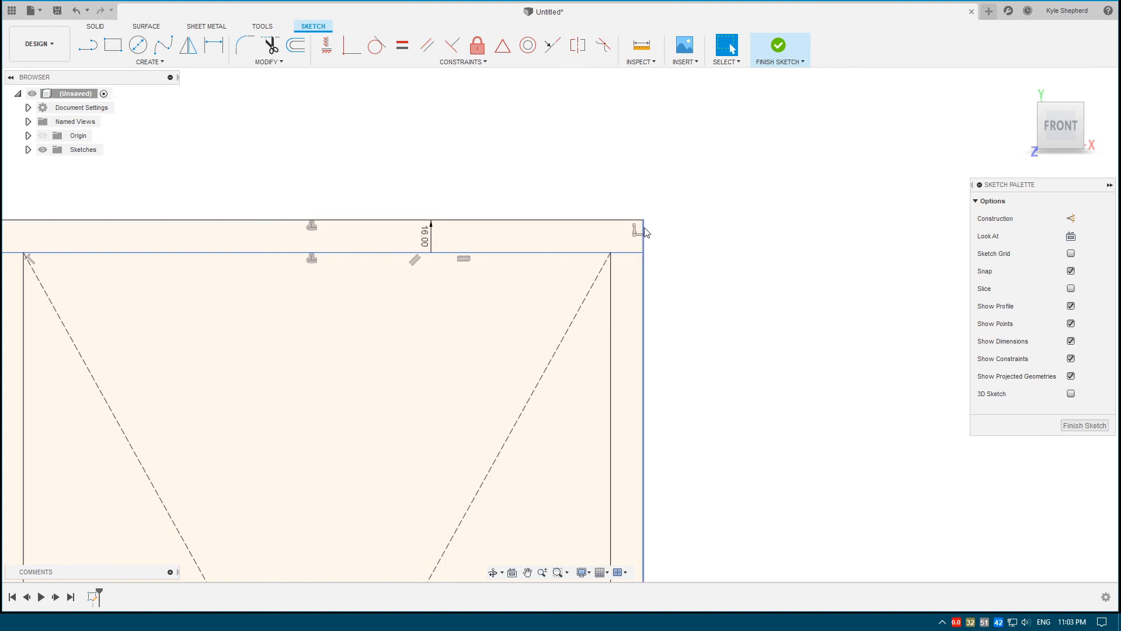
{"action": "scroll", "coordinate": [654, 245], "scroll_direction": "down", "scroll_amount": 1}
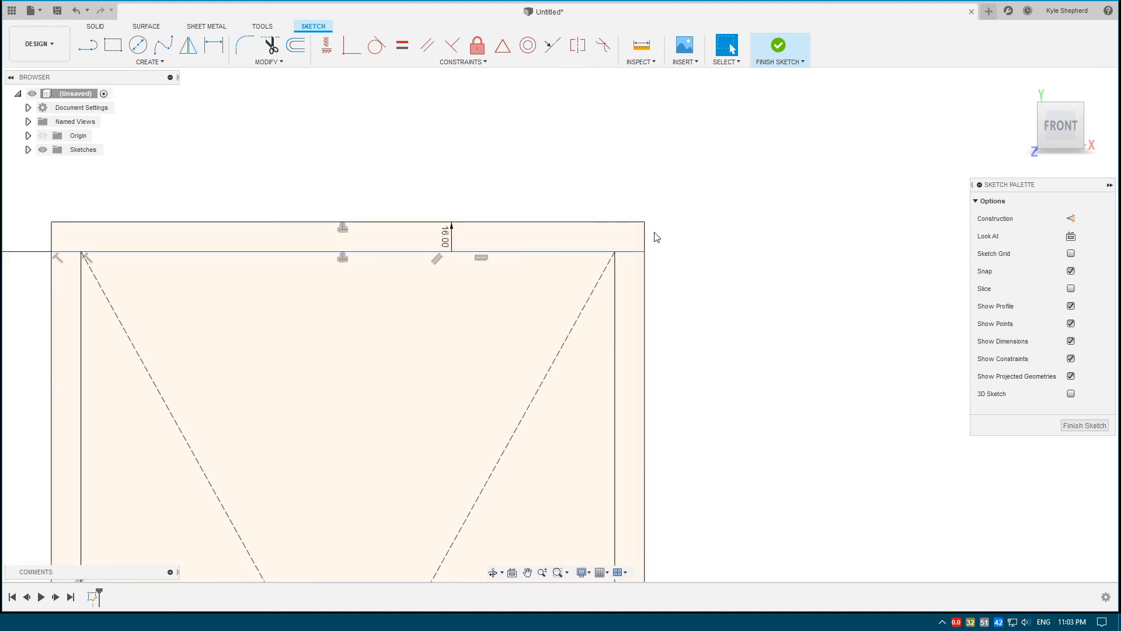
{"action": "scroll", "coordinate": [657, 262], "scroll_direction": "up", "scroll_amount": 1}
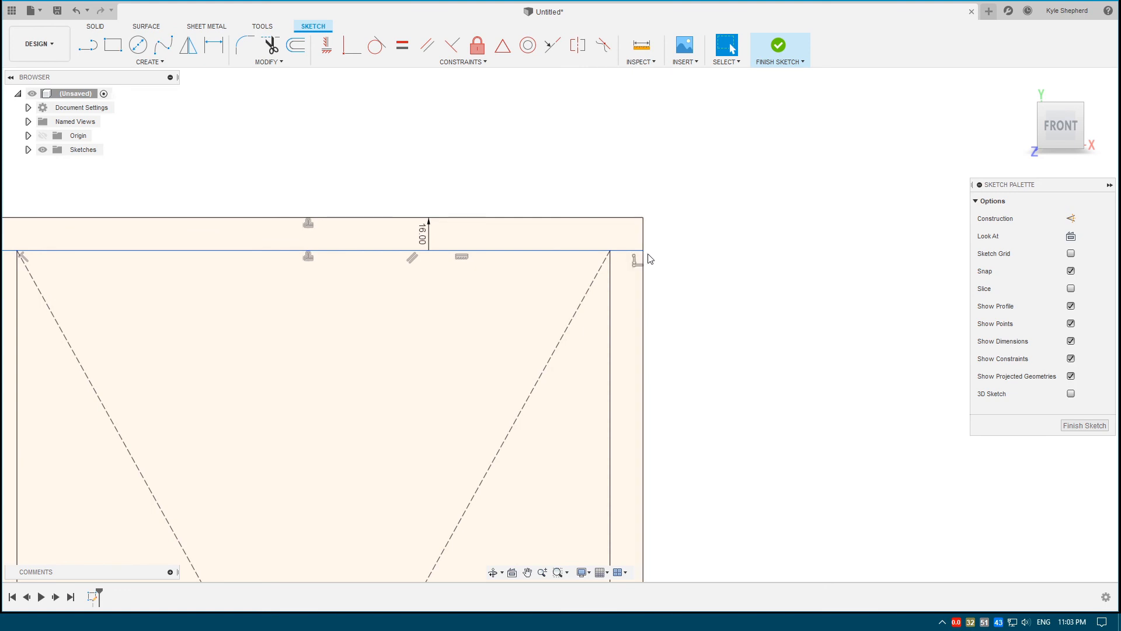
{"action": "scroll", "coordinate": [669, 262], "scroll_direction": "down", "scroll_amount": 1}
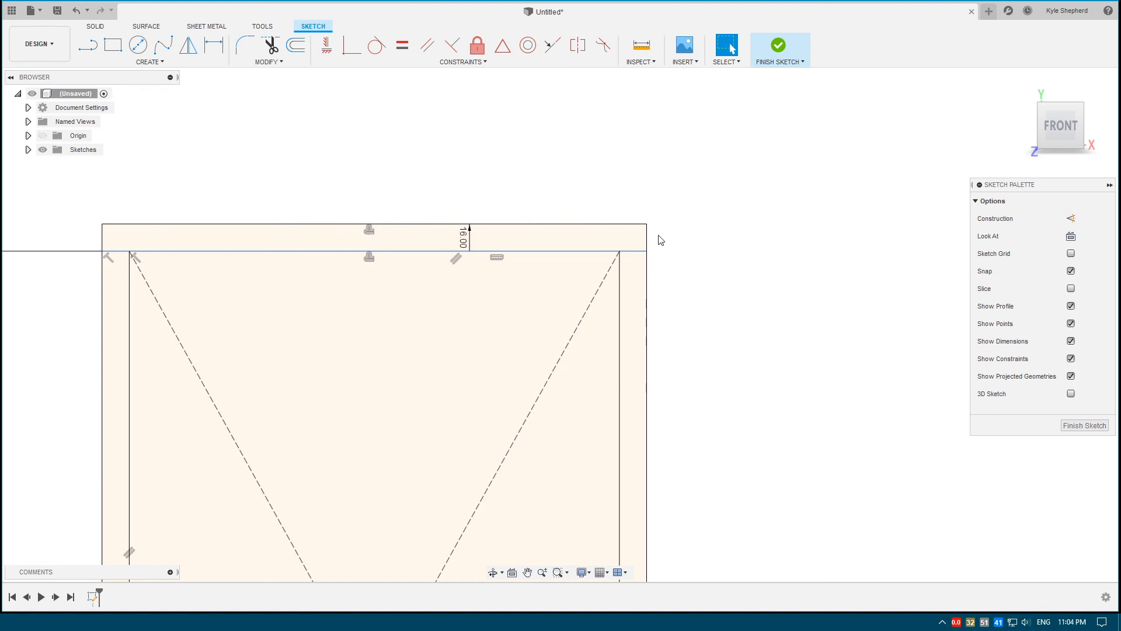
Draw a horizontal line across the full width of the outer rectangle, level with the inner rectangle's lower edge
{"action": "scroll", "coordinate": [662, 238], "scroll_direction": "down", "scroll_amount": 3}
{"action": "middle_click_drag", "start_coordinate": [657, 429], "coordinate": [611, 246]}
{"action": "scroll", "coordinate": [610, 251], "scroll_direction": "down", "scroll_amount": 2}
{"action": "scroll", "coordinate": [622, 327], "scroll_direction": "down", "scroll_amount": 3}
{"action": "scroll", "coordinate": [553, 438], "scroll_direction": "up", "scroll_amount": 5}
{"action": "key", "text": "l"}
{"action": "middle_click_drag", "start_coordinate": [426, 339], "coordinate": [504, 378]}
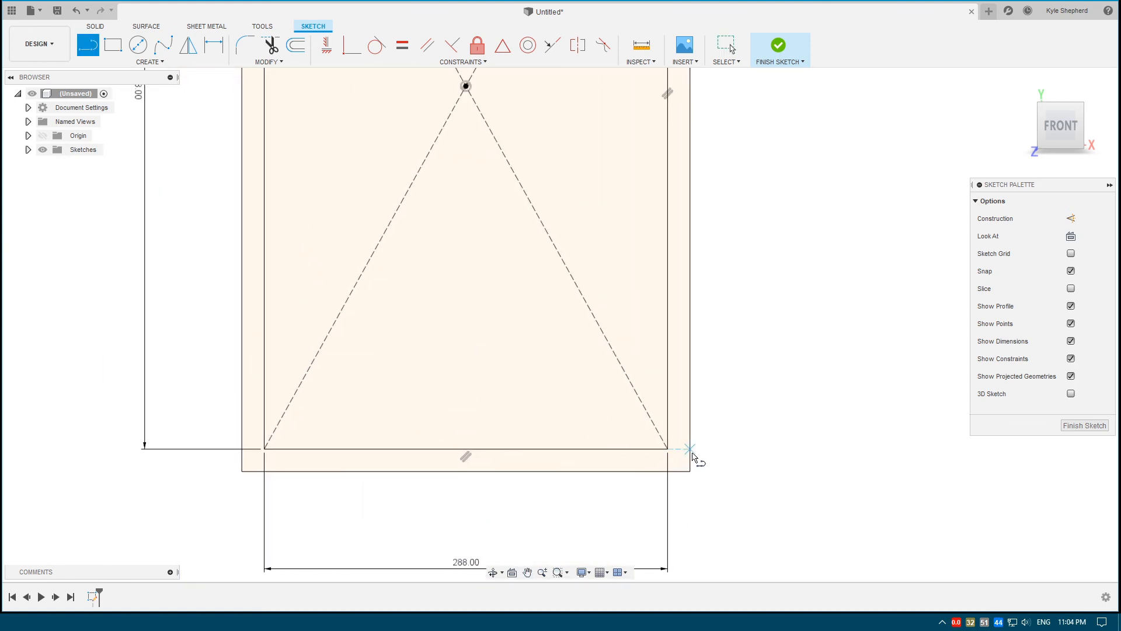
{"action": "left_click", "coordinate": [690, 449]}
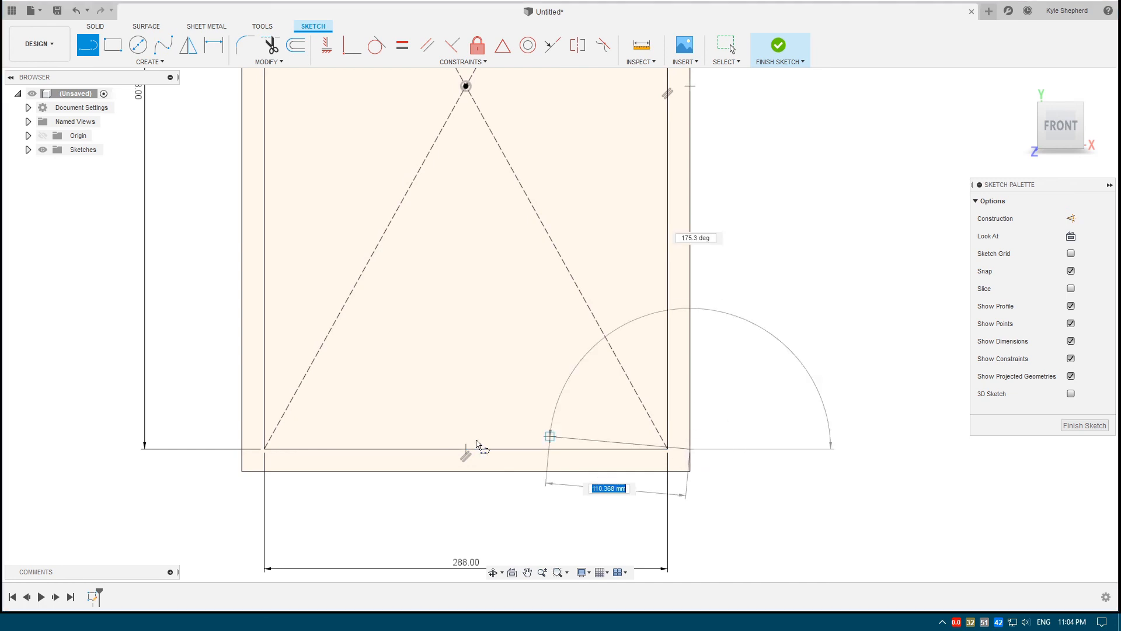
{"action": "left_click", "coordinate": [242, 449]}
{"action": "key", "text": "Escape"}
Check the separated panel profiles around the inner rectangle by selecting them one at a time
{"action": "scroll", "coordinate": [625, 350], "scroll_direction": "down", "scroll_amount": 4}
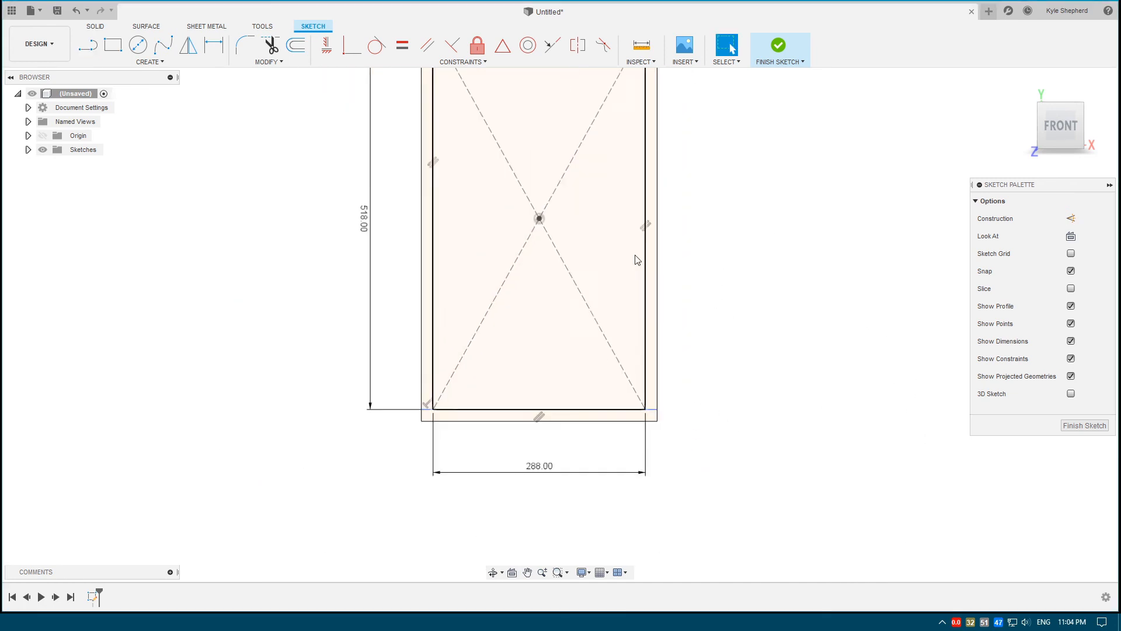
{"action": "middle_click_drag", "start_coordinate": [605, 119], "coordinate": [572, 229]}
{"action": "left_click", "coordinate": [433, 153]}
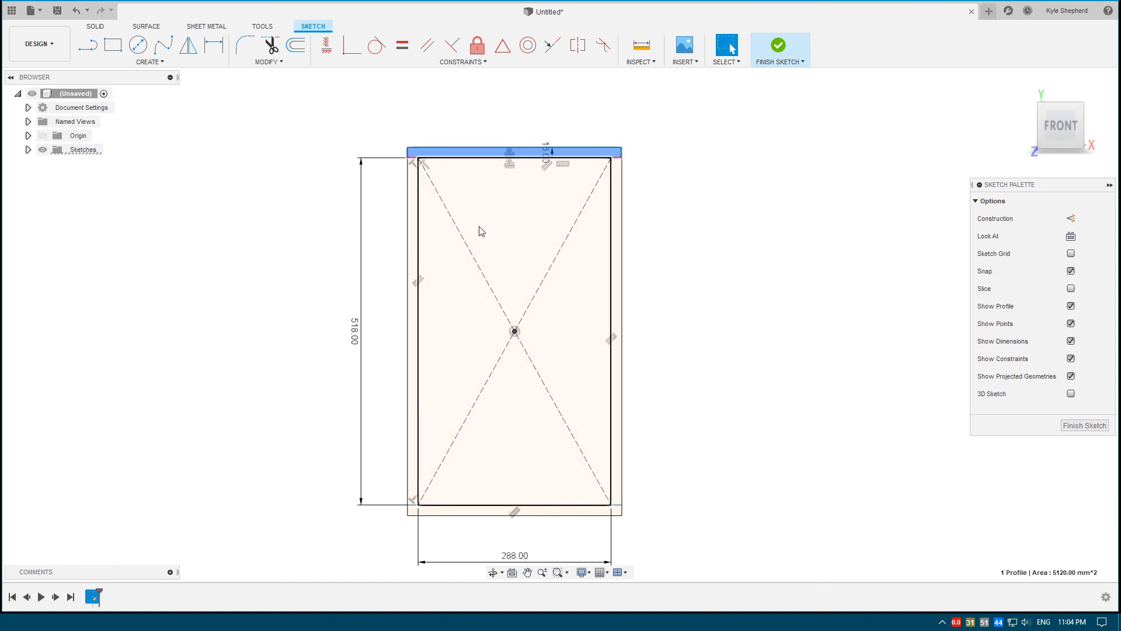
{"action": "left_click", "coordinate": [540, 511]}
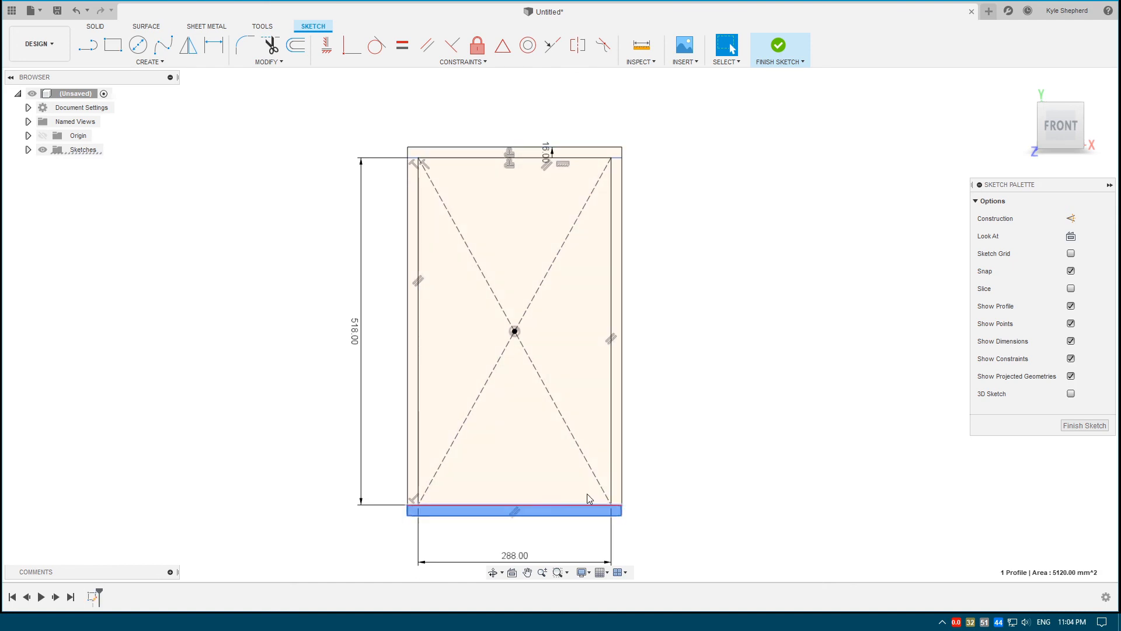
{"action": "left_click", "coordinate": [618, 435]}
{"action": "left_click", "coordinate": [411, 326]}
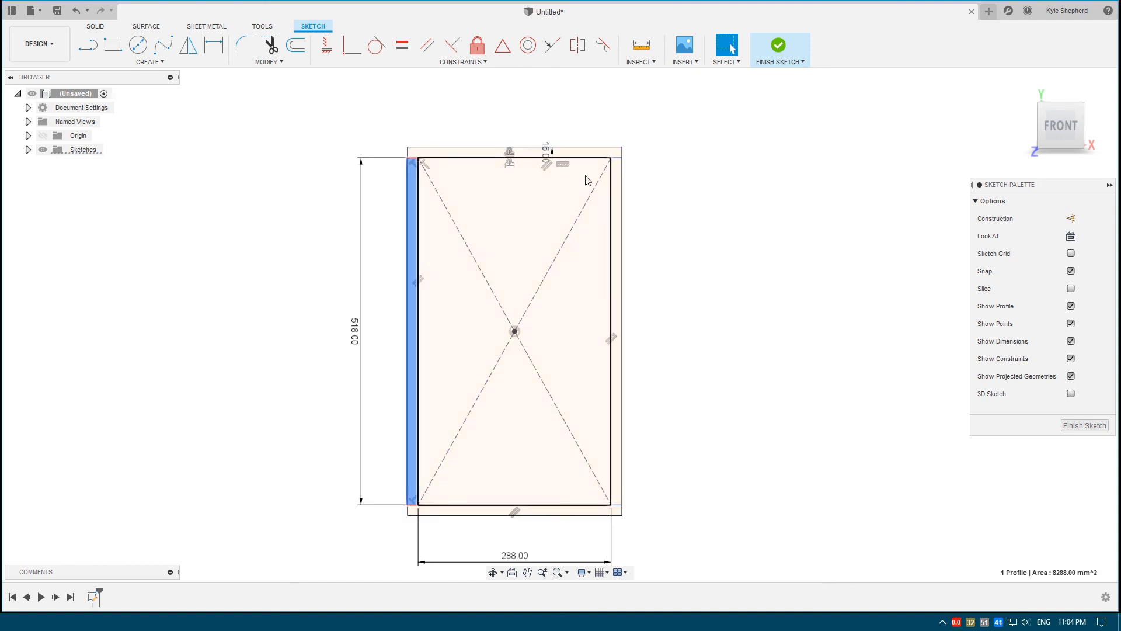
{"action": "left_click", "coordinate": [715, 234]}
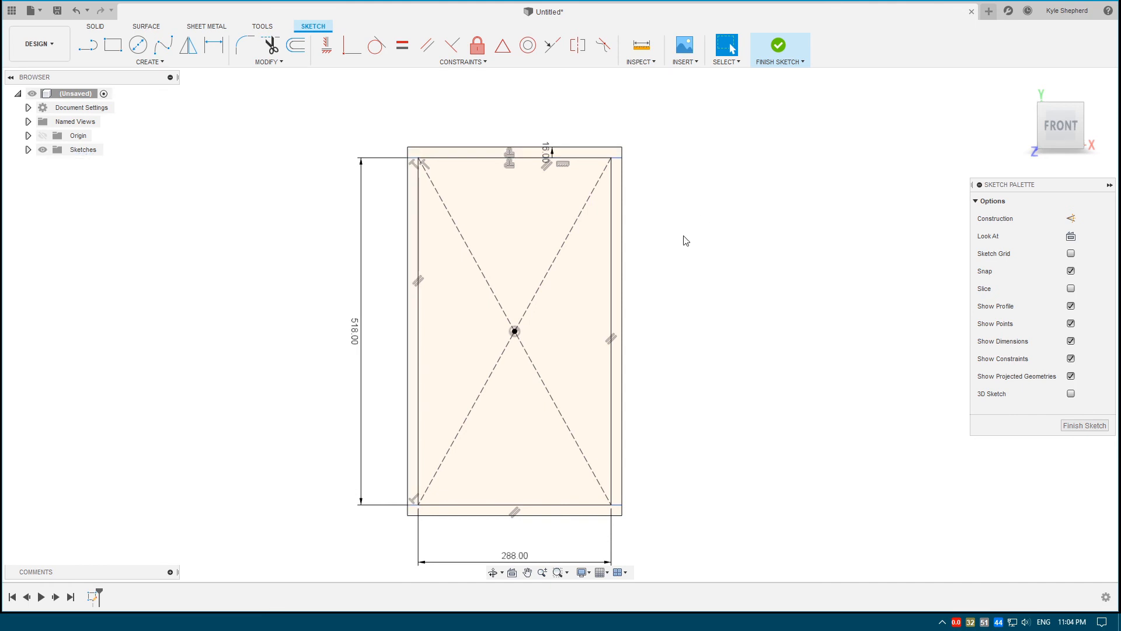
{"action": "scroll", "coordinate": [444, 189], "scroll_direction": "up", "scroll_amount": 3}
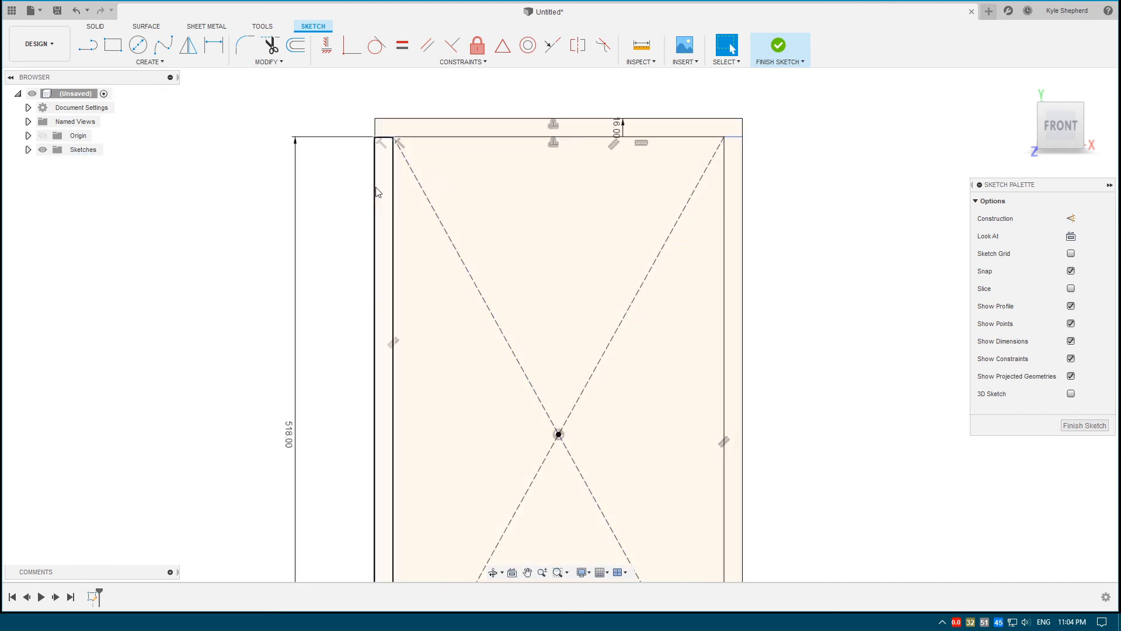
{"action": "left_click", "coordinate": [381, 194]}
{"action": "left_click", "coordinate": [441, 130], "text": "shift"}
{"action": "left_click", "coordinate": [737, 189], "text": "shift"}
{"action": "scroll", "coordinate": [738, 188], "scroll_direction": "down", "scroll_amount": 3}
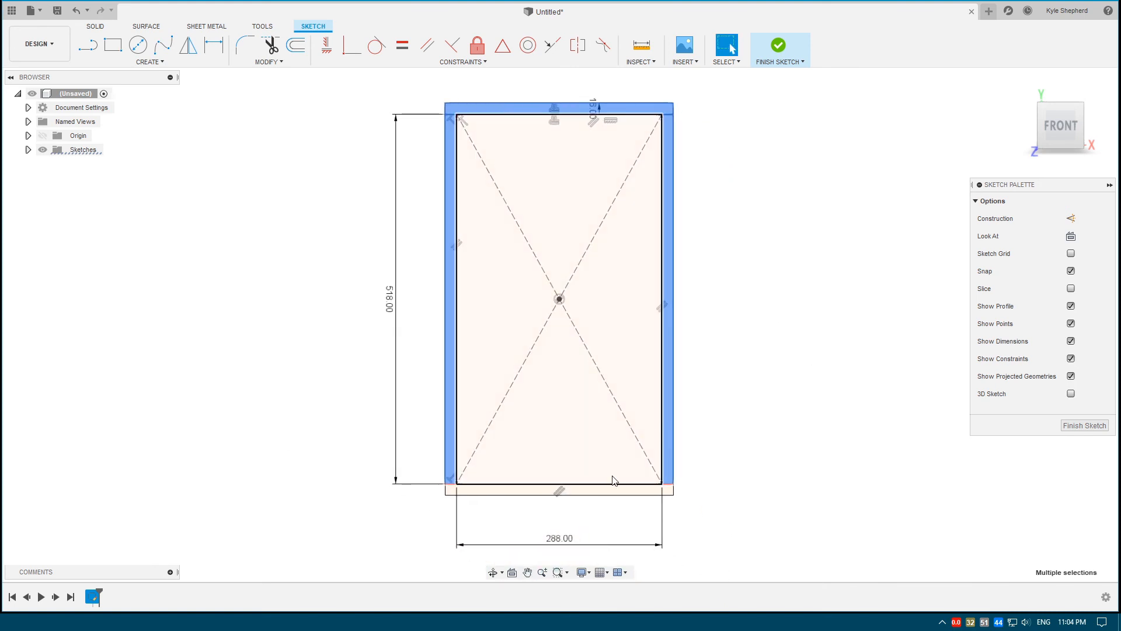
{"action": "scroll", "coordinate": [643, 494], "scroll_direction": "up", "scroll_amount": 2}
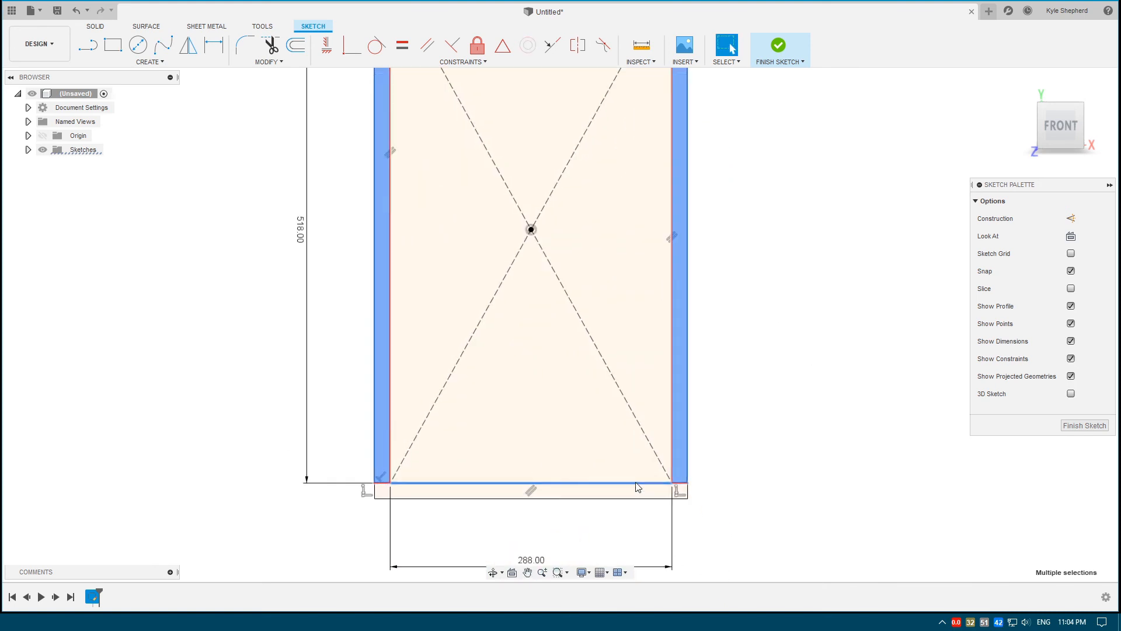
{"action": "left_click", "coordinate": [639, 495], "text": "shift"}
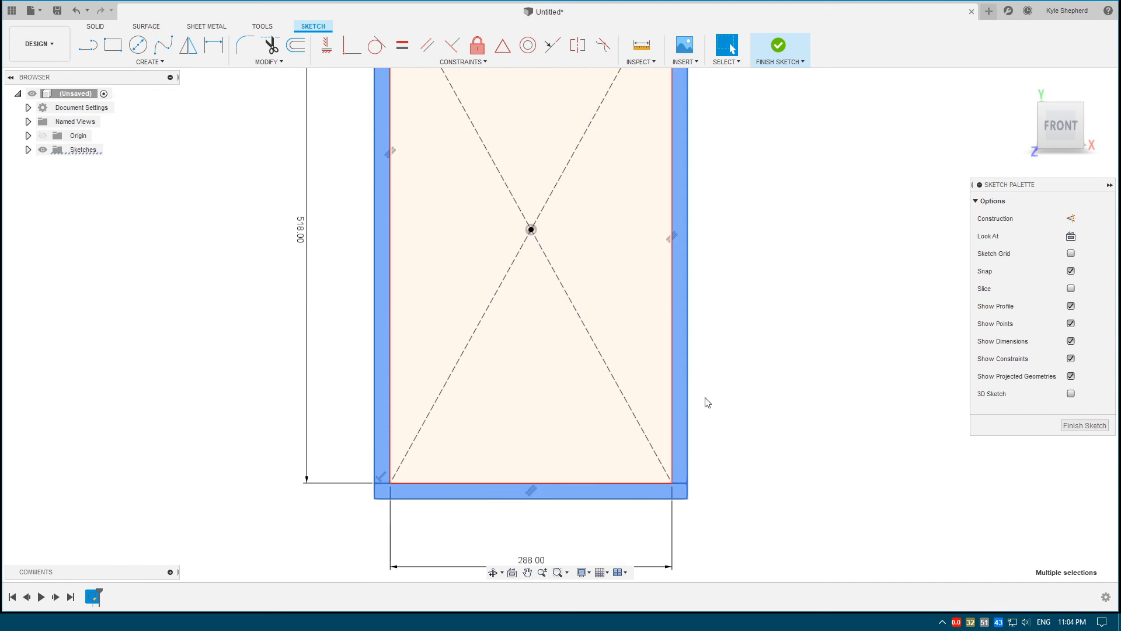
{"action": "left_click", "coordinate": [713, 350]}
Extrude the upper and lower panel profiles together by 418 mm as new bodies
{"action": "left_click", "coordinate": [623, 493]}
{"action": "scroll", "coordinate": [613, 409], "scroll_direction": "down", "scroll_amount": 2}
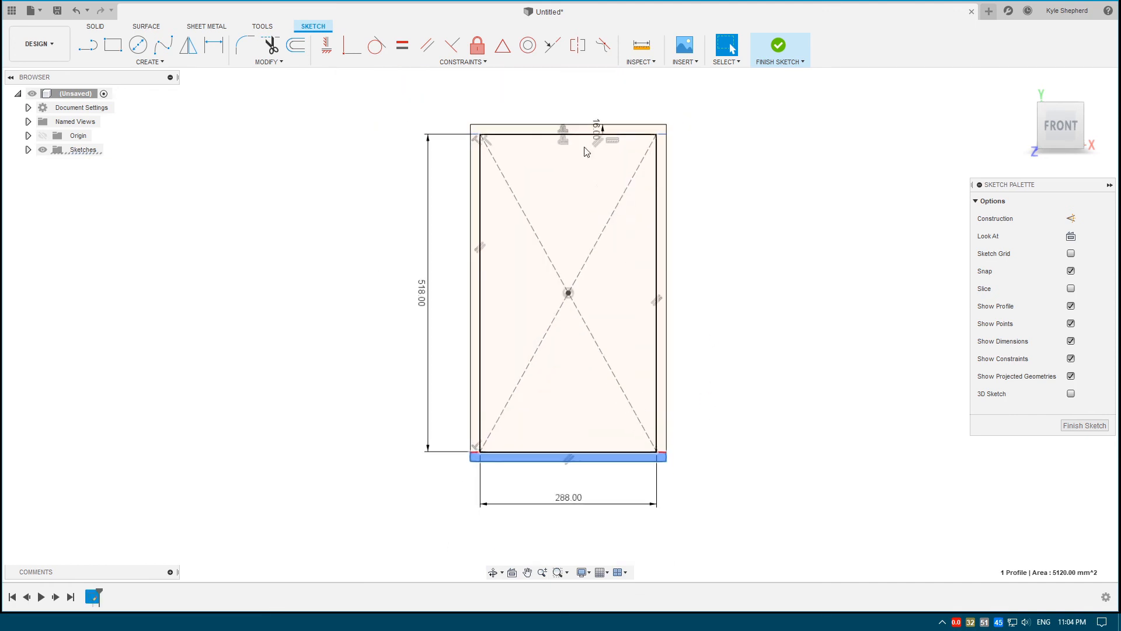
{"action": "left_click", "coordinate": [633, 138], "text": "shift"}
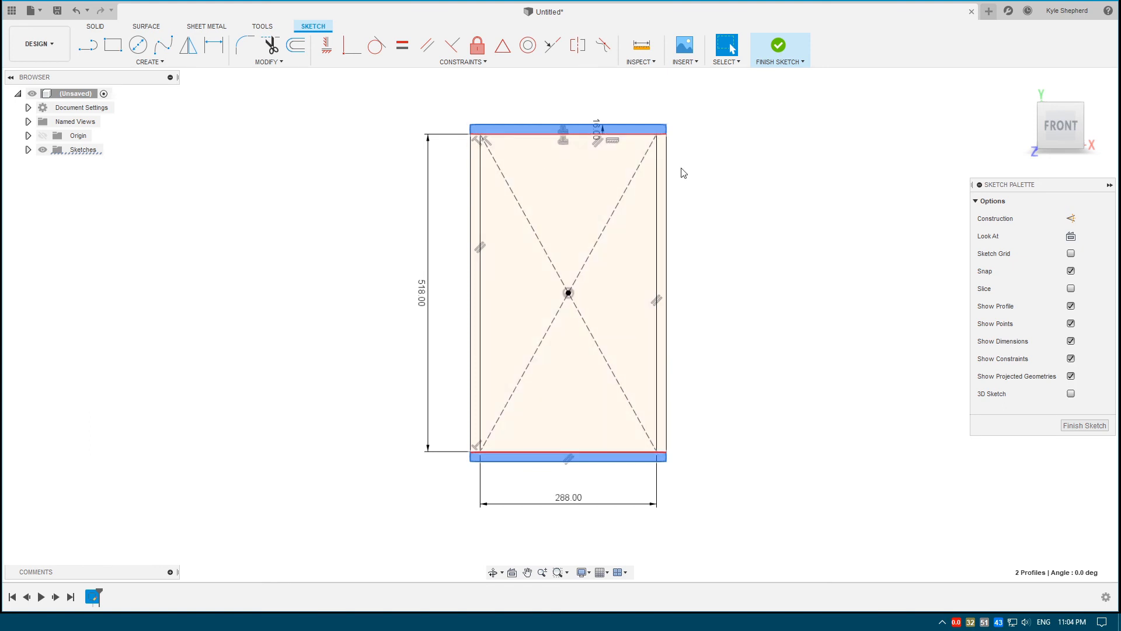
{"action": "key", "text": "e"}
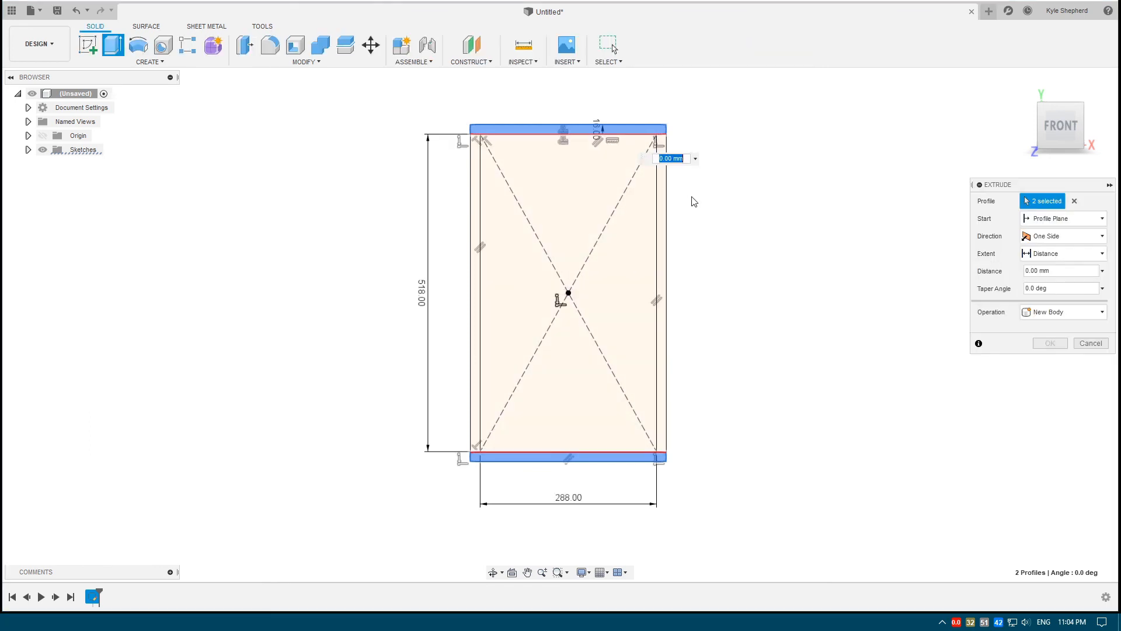
{"action": "middle_click_drag", "start_coordinate": [744, 193], "coordinate": [681, 205], "text": "shift"}
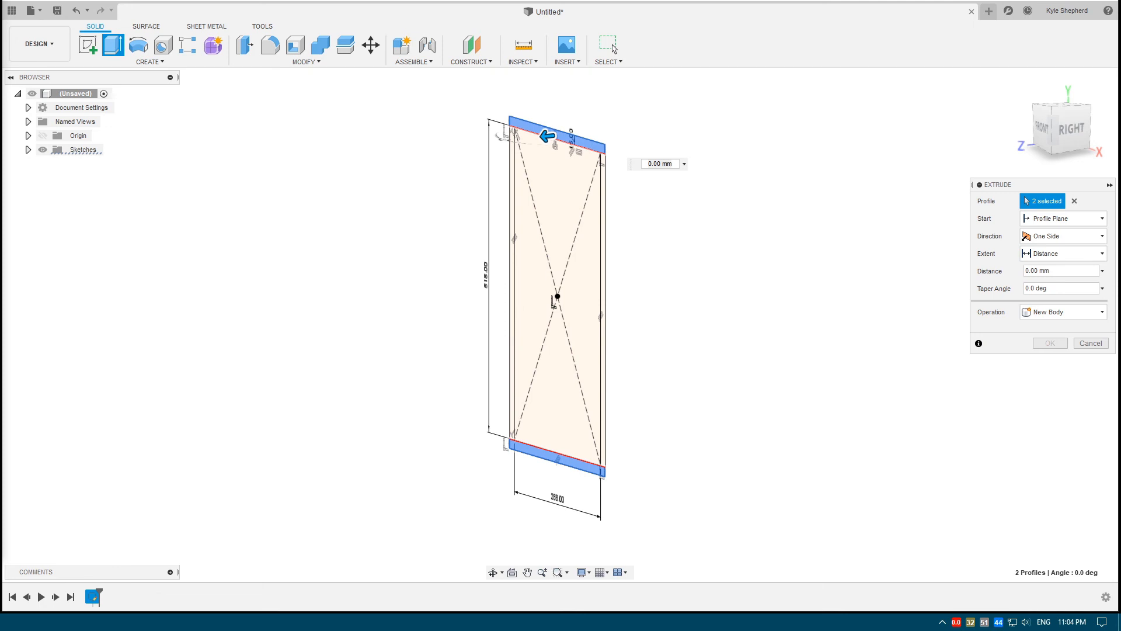
{"action": "middle_click_drag", "start_coordinate": [682, 280], "coordinate": [697, 297]}
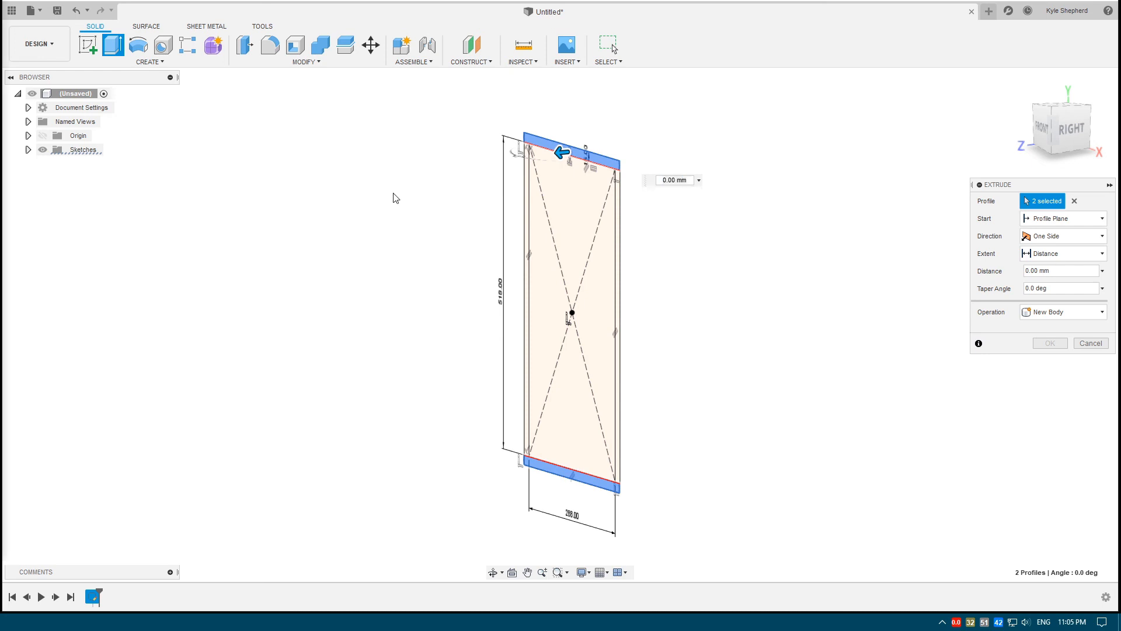
{"action": "left_click", "coordinate": [677, 180]}
{"action": "left_click", "coordinate": [689, 181]}
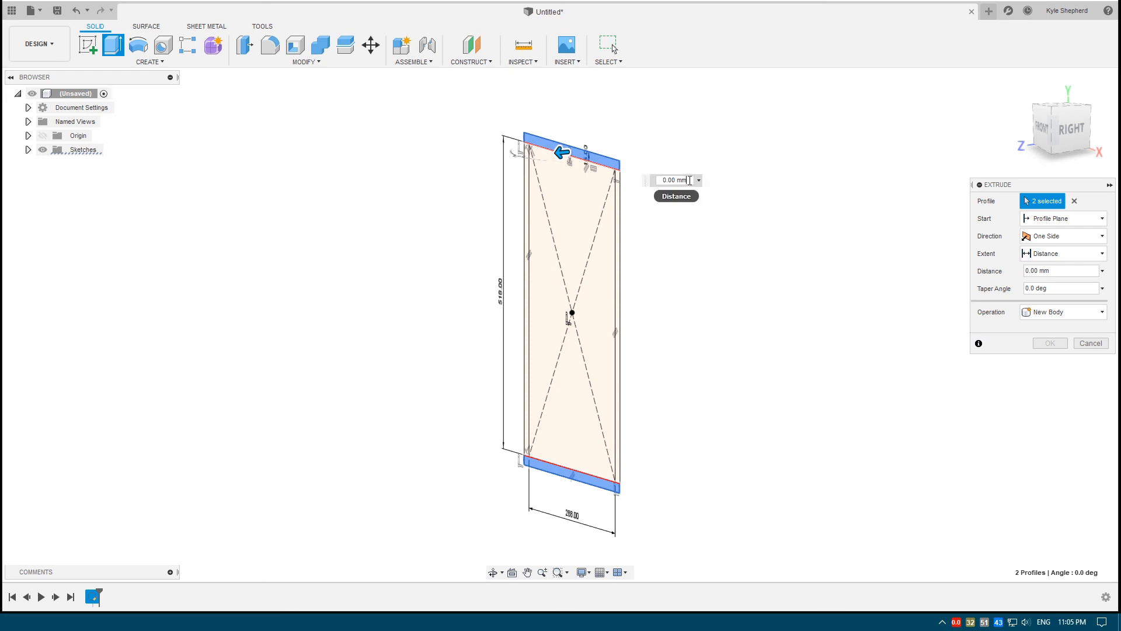
{"action": "left_click_drag", "start_coordinate": [690, 180], "coordinate": [661, 180]}
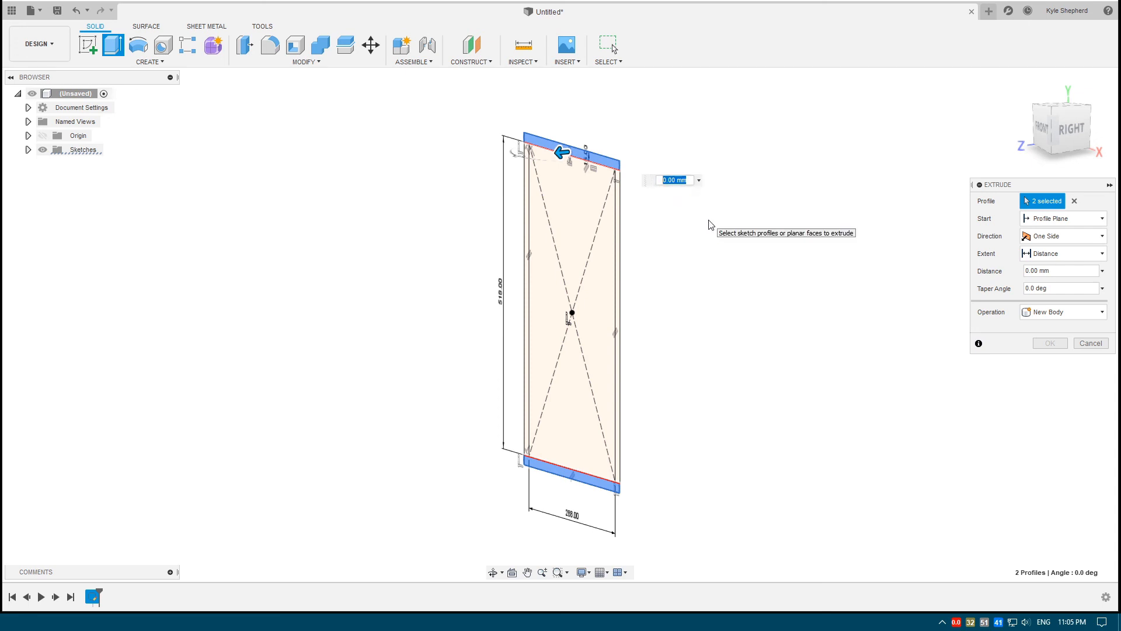
{"action": "type", "text": "418"}
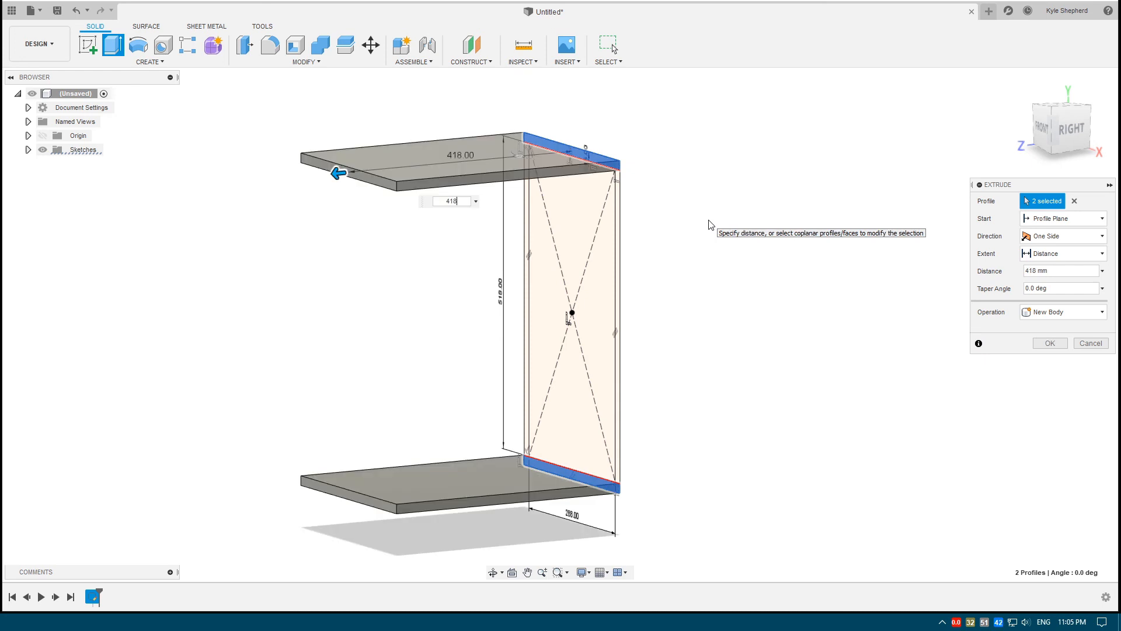
{"action": "key", "text": "Return"}
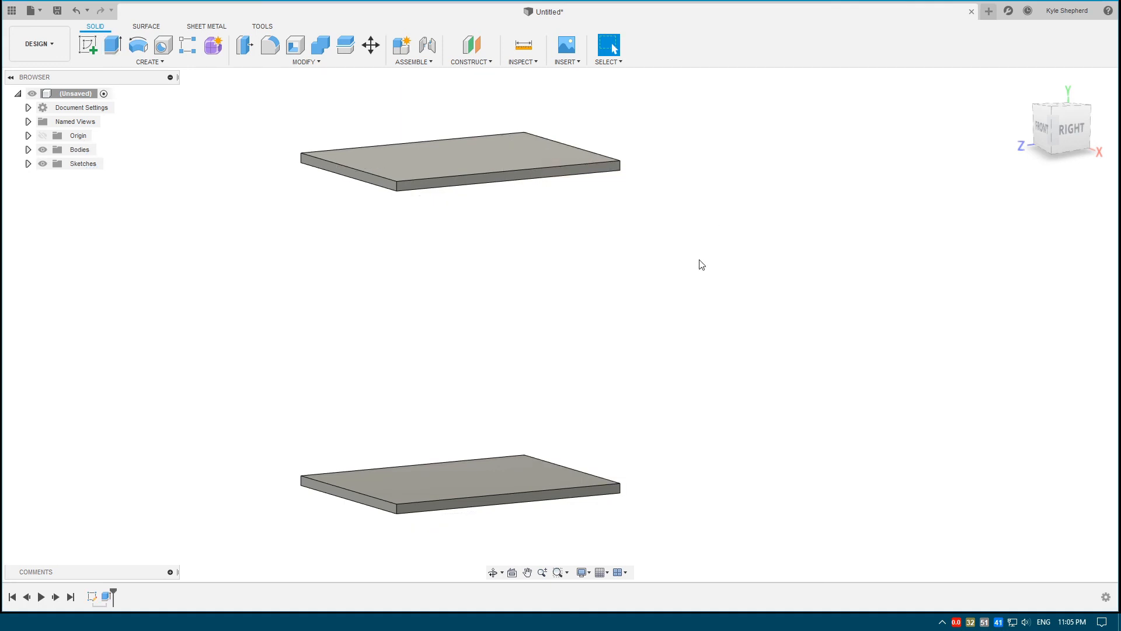
Make the panel layout sketch, Sketch1, visible again
{"action": "left_click", "coordinate": [28, 163]}
{"action": "left_click", "coordinate": [53, 178]}
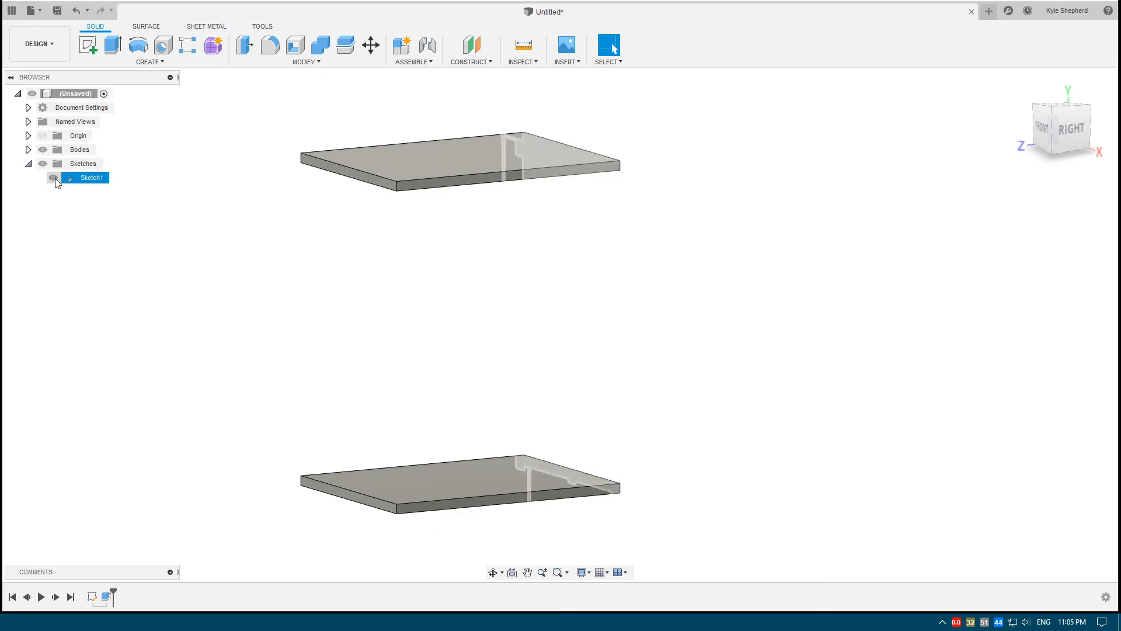
{"action": "scroll", "coordinate": [589, 215], "scroll_direction": "up", "scroll_amount": 5}
Extrude both side panel profiles one-sided up to the upper panel's front end face, using To Object extent and the New Body operation
{"action": "left_click", "coordinate": [490, 210]}
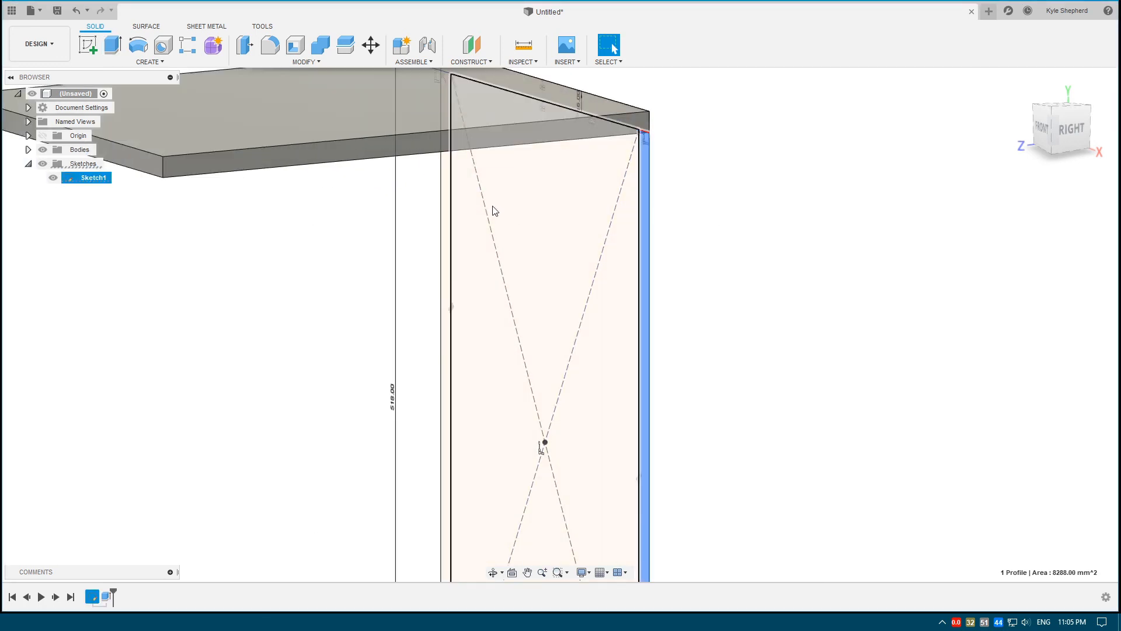
{"action": "middle_click_drag", "start_coordinate": [490, 211], "coordinate": [540, 182]}
{"action": "left_click", "coordinate": [501, 175], "text": "shift"}
{"action": "scroll", "coordinate": [528, 203], "scroll_direction": "down", "scroll_amount": 3}
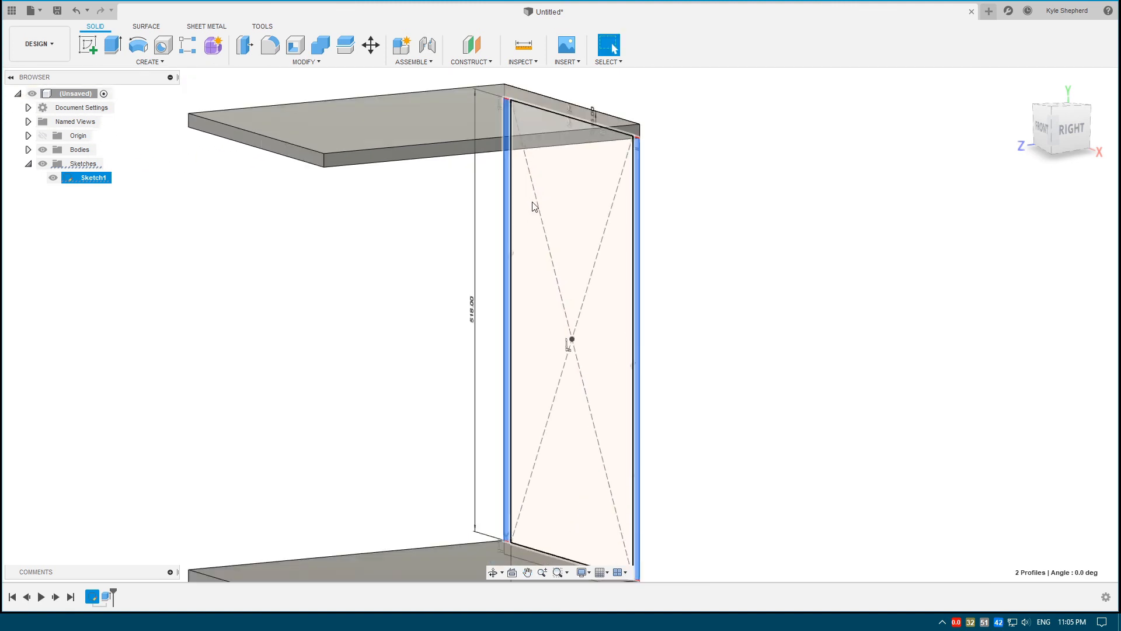
{"action": "key", "text": "q"}
{"action": "left_click", "coordinate": [1067, 238]}
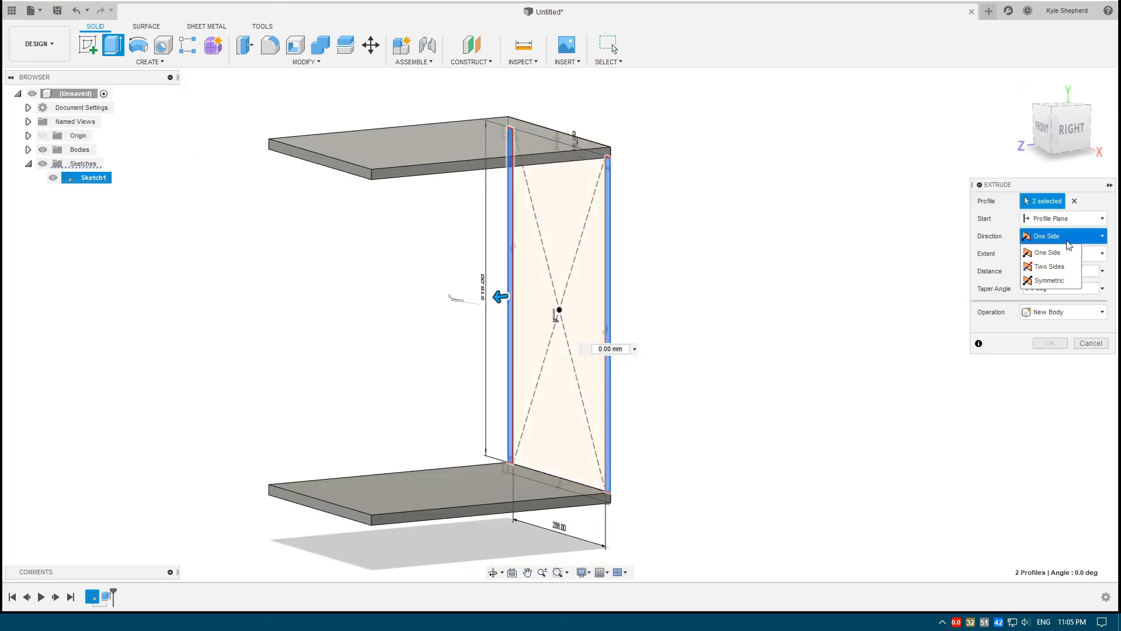
{"action": "left_click", "coordinate": [1048, 252]}
{"action": "left_click", "coordinate": [1062, 254]}
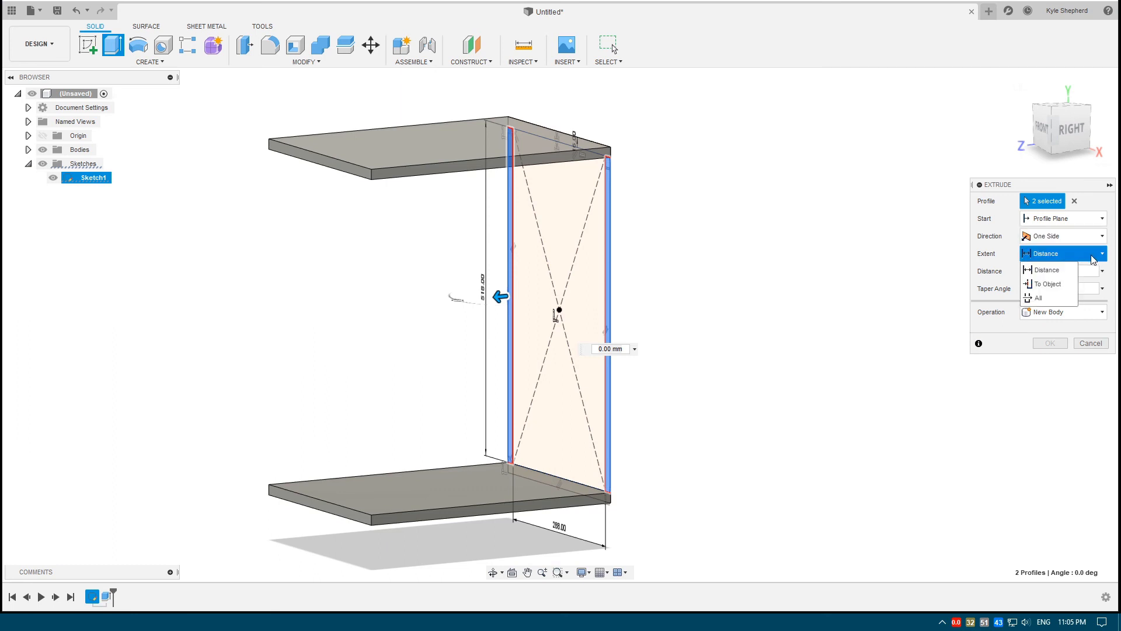
{"action": "left_click", "coordinate": [1057, 291]}
{"action": "scroll", "coordinate": [280, 193], "scroll_direction": "up", "scroll_amount": 2}
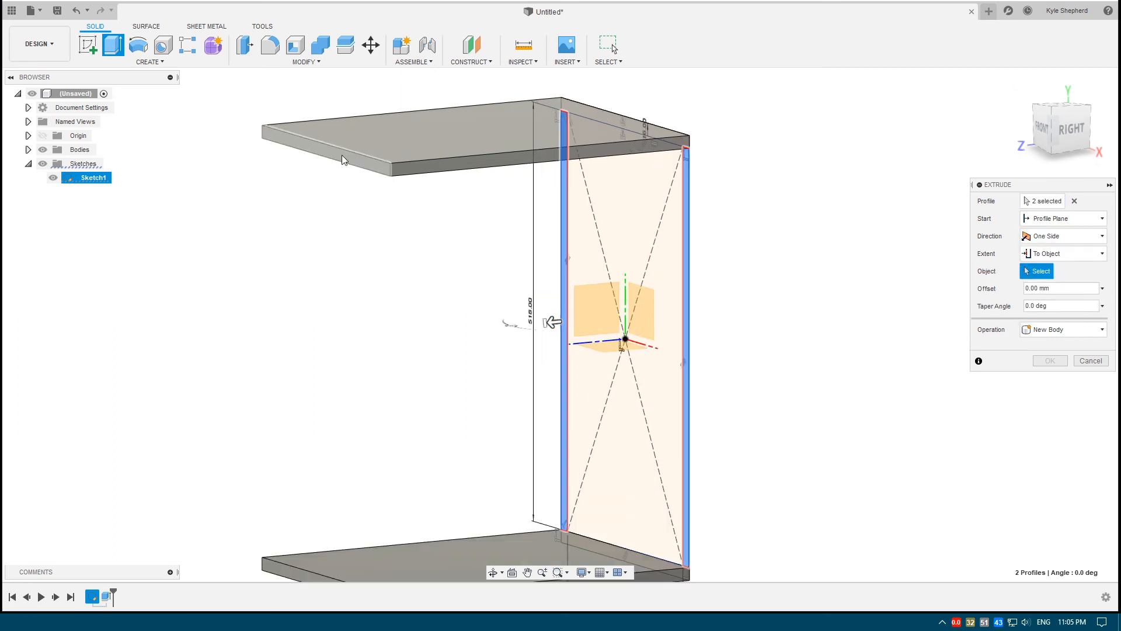
{"action": "left_click", "coordinate": [353, 165]}
{"action": "left_click", "coordinate": [1066, 364]}
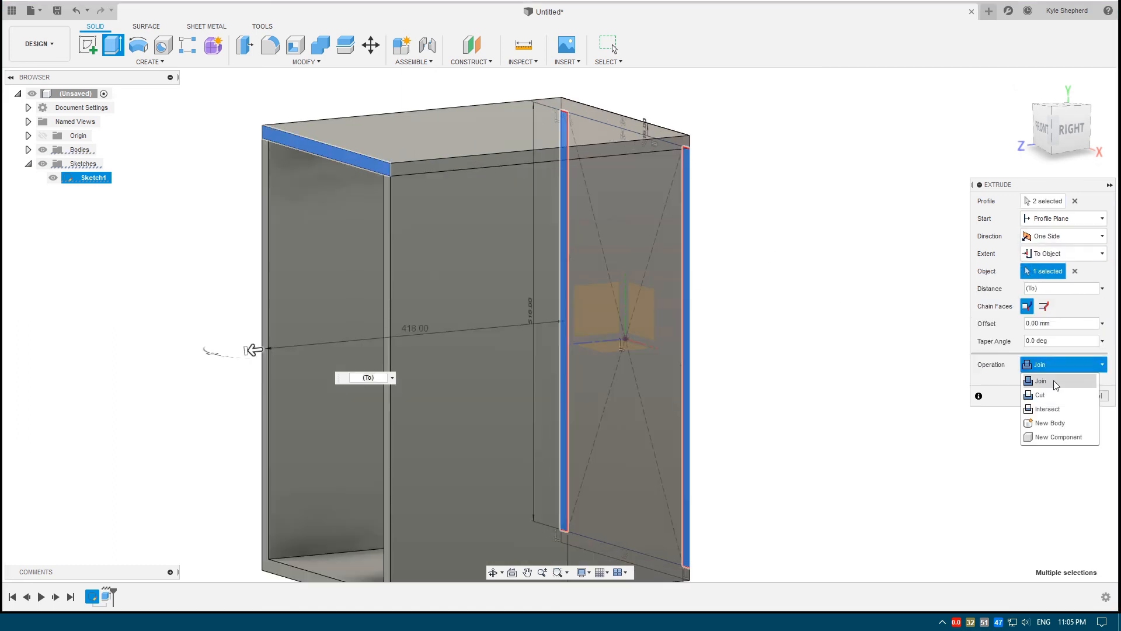
{"action": "left_click", "coordinate": [1050, 422]}
{"action": "left_click", "coordinate": [1050, 395]}
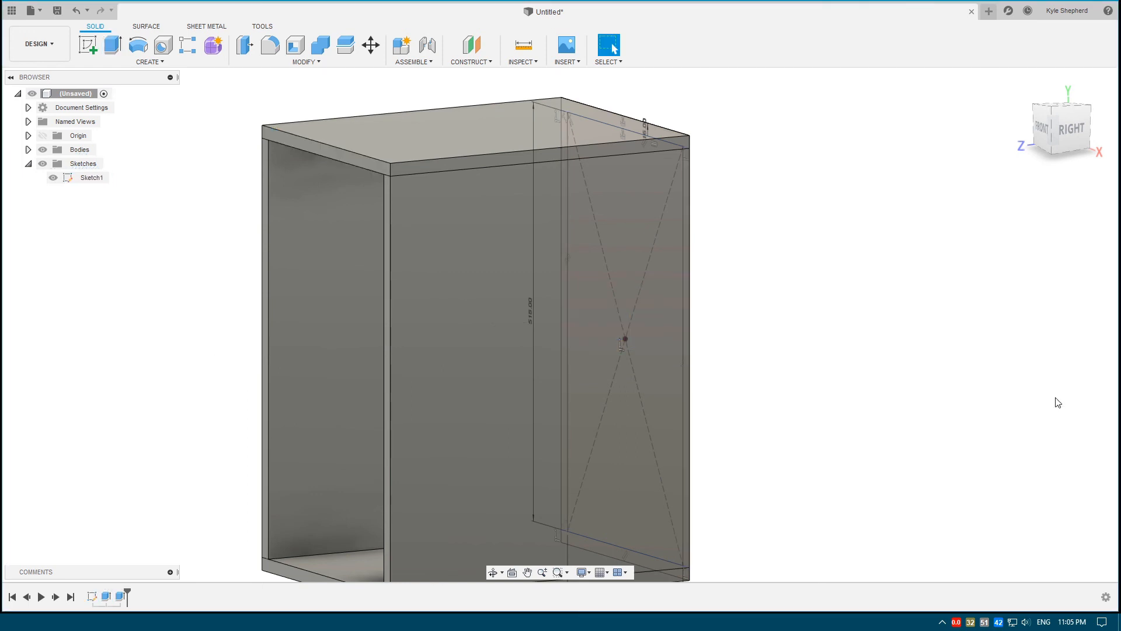
{"action": "scroll", "coordinate": [923, 282], "scroll_direction": "down", "scroll_amount": 2}
{"action": "middle_click_drag", "start_coordinate": [919, 279], "coordinate": [841, 279]}
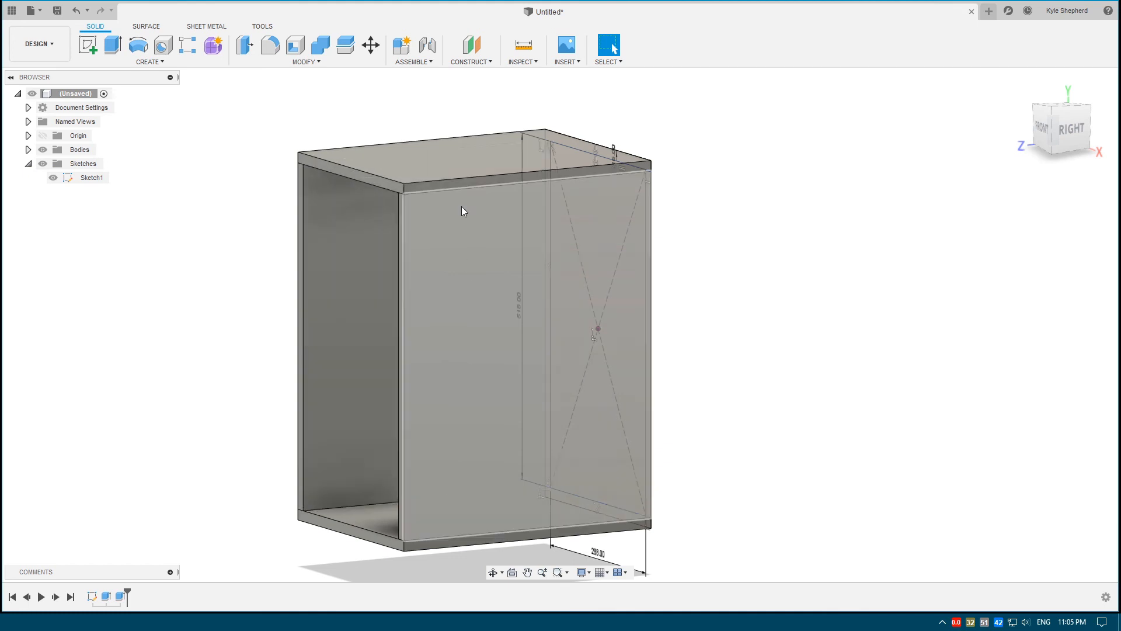
Check the distance setting in the upper and lower panels' extrude feature without changing it
{"action": "right_click", "coordinate": [108, 597]}
{"action": "left_click", "coordinate": [167, 478]}
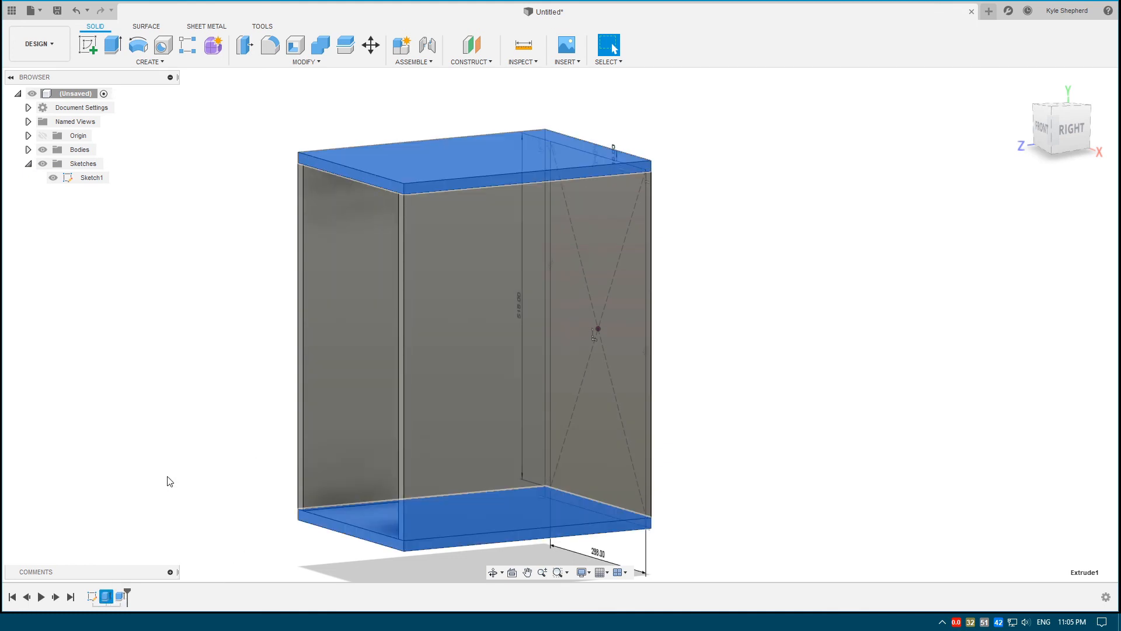
{"action": "left_click", "coordinate": [1039, 270]}
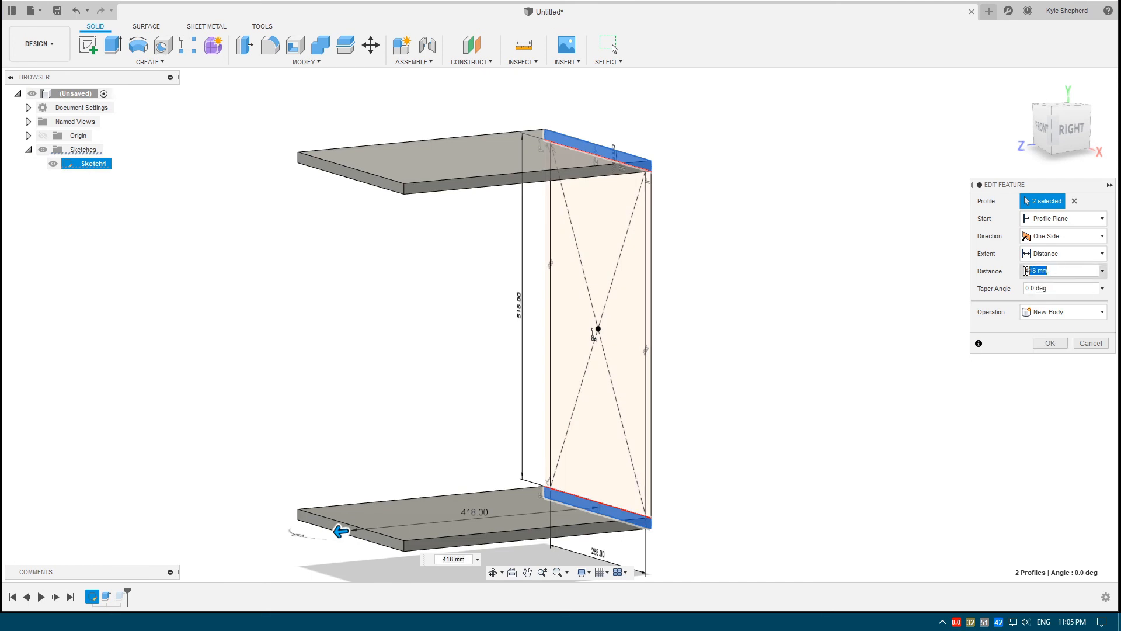
{"action": "left_click", "coordinate": [1091, 343]}
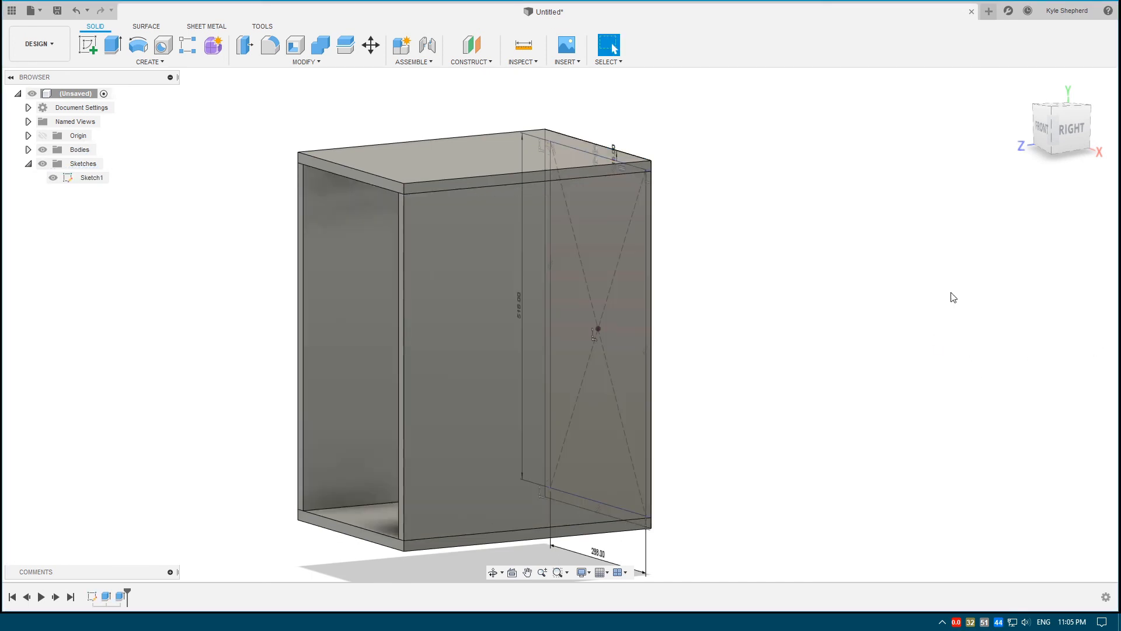
Extrude the inner rectangle profile of Sketch1 by 16 mm as a new body, forming the enclosure's rear panel
{"action": "middle_click_drag", "start_coordinate": [717, 200], "coordinate": [718, 160], "text": "shift"}
{"action": "scroll", "coordinate": [424, 173], "scroll_direction": "up", "scroll_amount": 3}
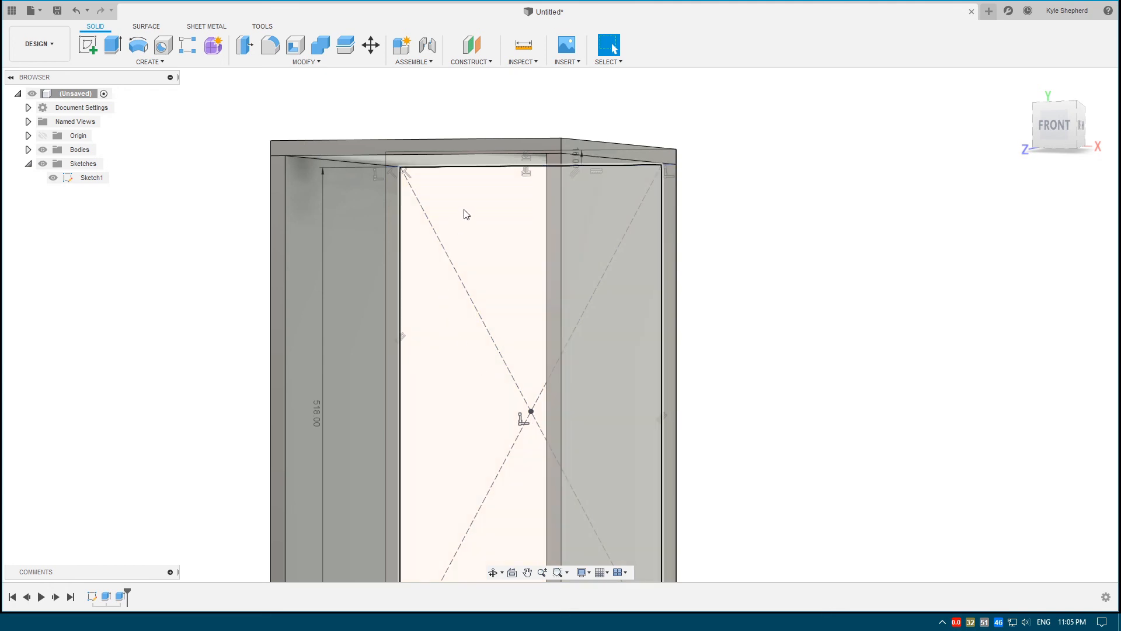
{"action": "middle_click_drag", "start_coordinate": [498, 325], "coordinate": [545, 303]}
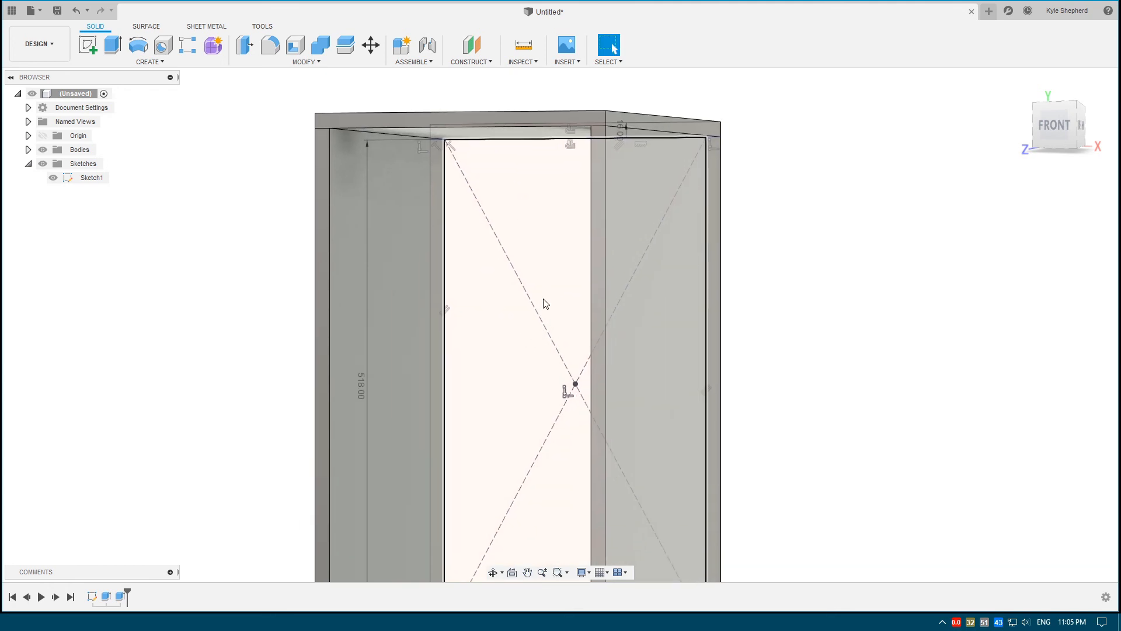
{"action": "left_click", "coordinate": [496, 201]}
{"action": "scroll", "coordinate": [539, 224], "scroll_direction": "down", "scroll_amount": 3}
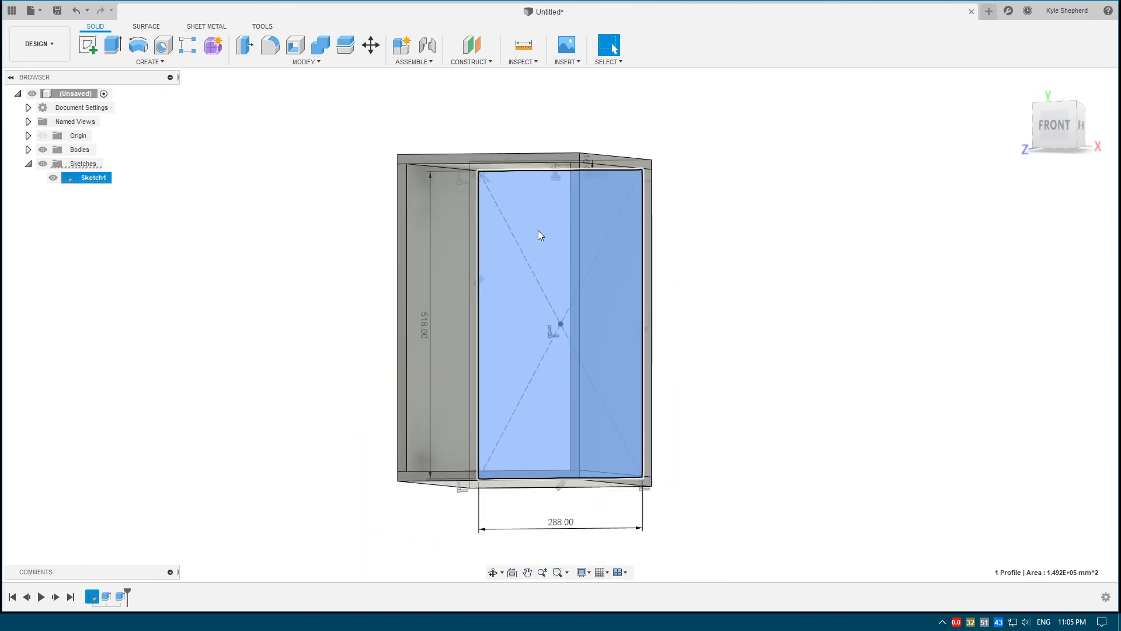
{"action": "type", "text": "e"}
{"action": "type", "text": "16"}
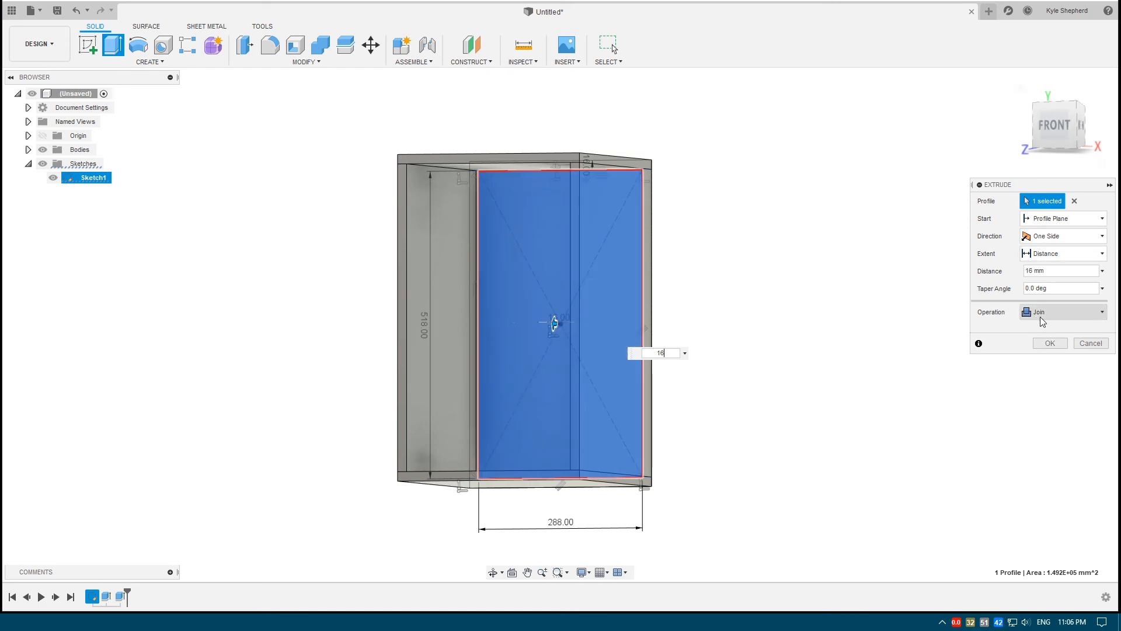
{"action": "middle_click_drag", "start_coordinate": [782, 205], "coordinate": [674, 238], "text": "shift"}
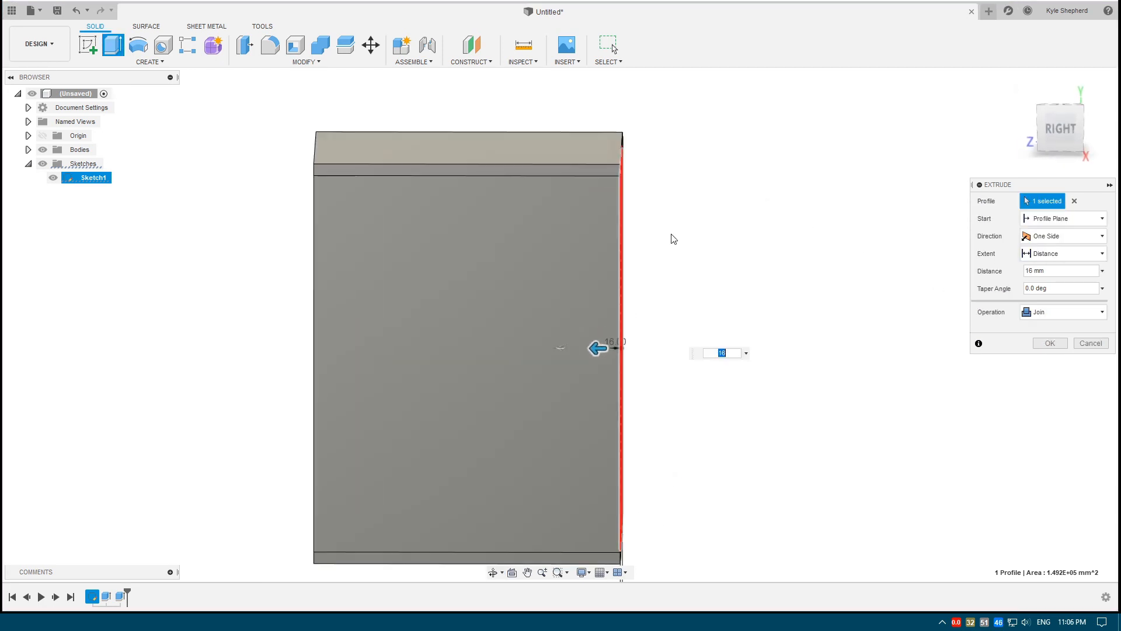
{"action": "left_click", "coordinate": [1057, 324]}
{"action": "left_click", "coordinate": [1056, 370]}
{"action": "scroll", "coordinate": [676, 234], "scroll_direction": "up", "scroll_amount": 3}
{"action": "mouse_move", "coordinate": [677, 239]}
{"action": "middle_mouse_down", "text": "shift"}
{"action": "mouse_move", "coordinate": [691, 230]}
{"action": "mouse_move", "coordinate": [671, 237]}
{"action": "middle_mouse_up", "text": "shift"}
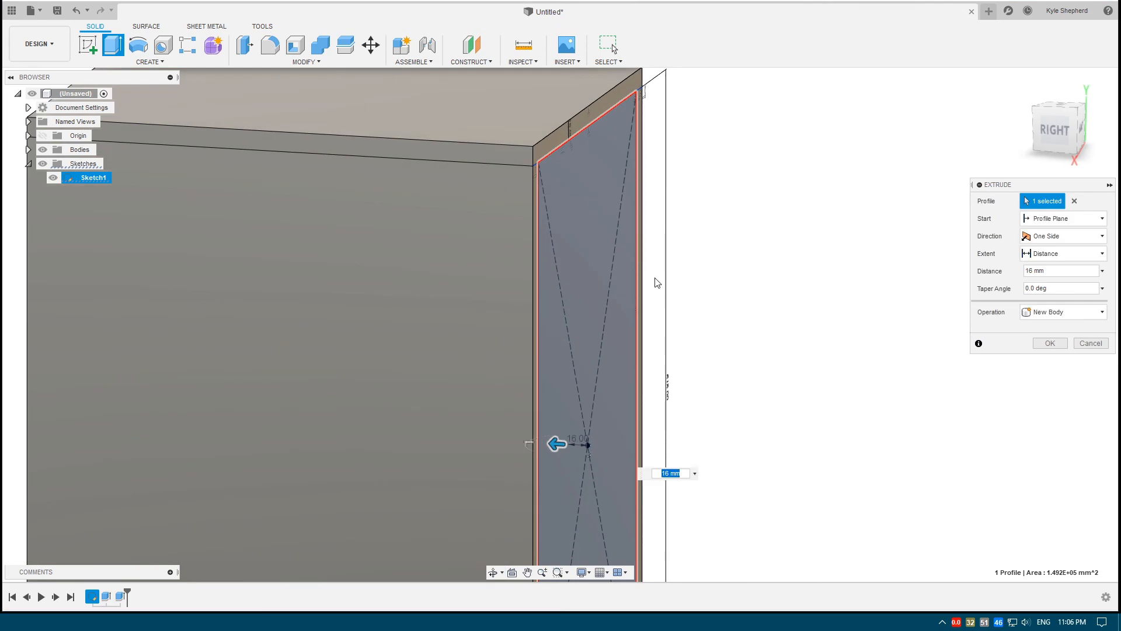
{"action": "scroll", "coordinate": [671, 420], "scroll_direction": "down", "scroll_amount": 2}
{"action": "middle_click_drag", "start_coordinate": [660, 275], "coordinate": [758, 275], "text": "shift"}
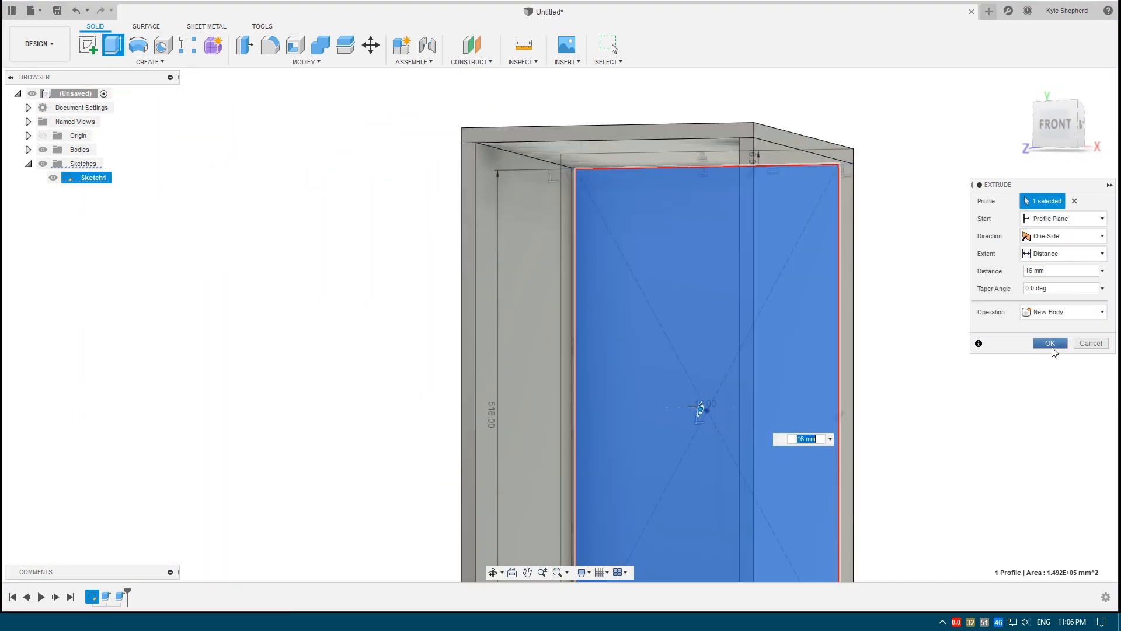
{"action": "left_click", "coordinate": [1052, 346]}
List the design's bodies and toggle Body3's visibility to identify which panel it represents
{"action": "scroll", "coordinate": [766, 223], "scroll_direction": "down", "scroll_amount": 1}
{"action": "middle_click_drag", "start_coordinate": [735, 189], "coordinate": [620, 181], "text": "shift"}
{"action": "left_click", "coordinate": [28, 150]}
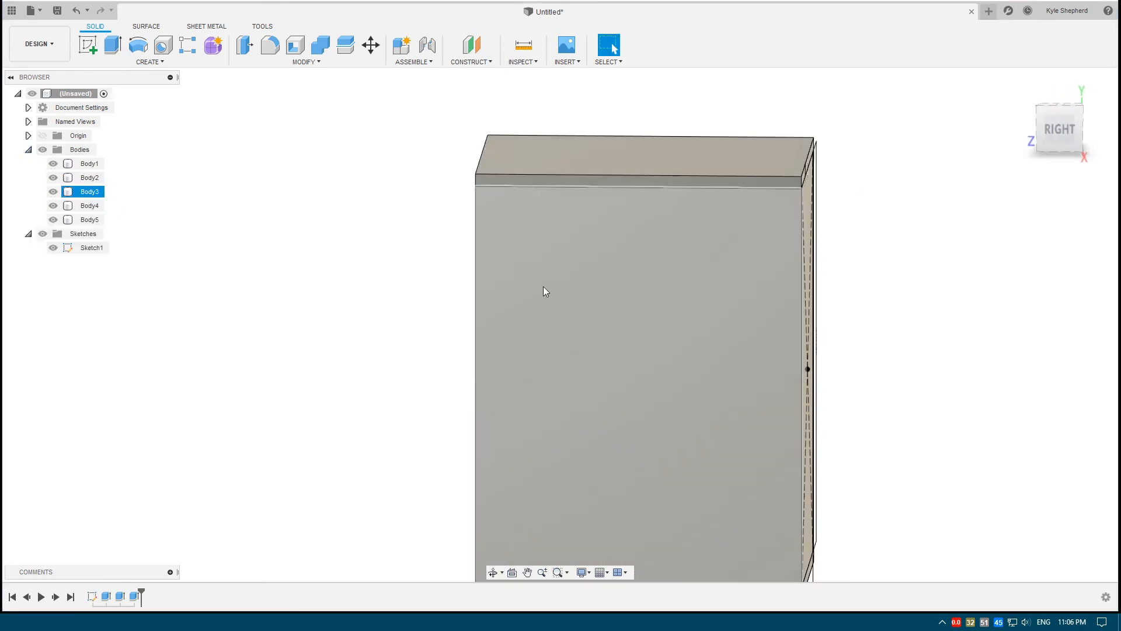
{"action": "left_click", "coordinate": [53, 192]}
{"action": "left_click", "coordinate": [76, 205]}
{"action": "middle_click_drag", "start_coordinate": [677, 275], "coordinate": [713, 277], "text": "shift"}
{"action": "left_click", "coordinate": [8, 208]}
{"action": "left_click", "coordinate": [54, 191]}
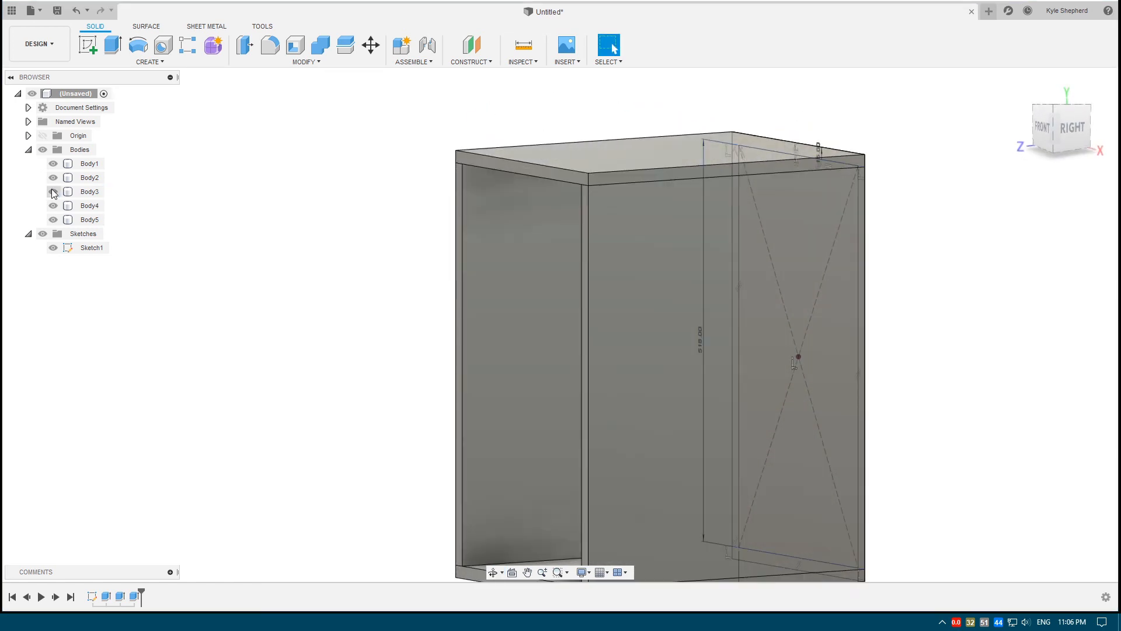
Rename the left side panel body, Body4, as sidep in lowercase
{"action": "left_click", "coordinate": [91, 208]}
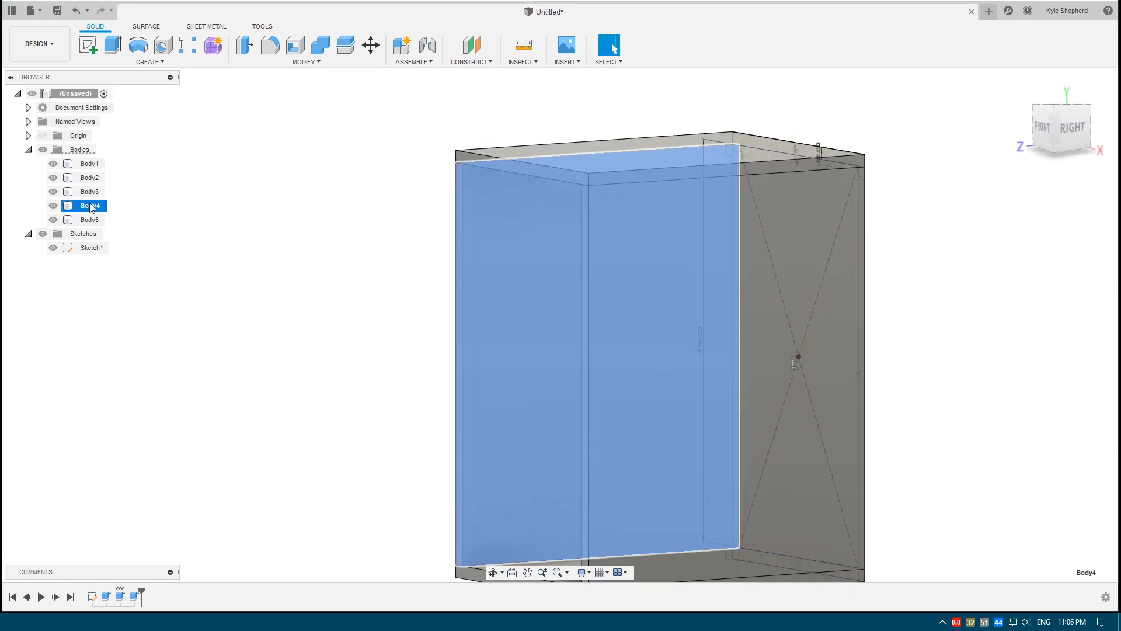
{"action": "double_click", "coordinate": [92, 208]}
{"action": "type", "text": "Si"}
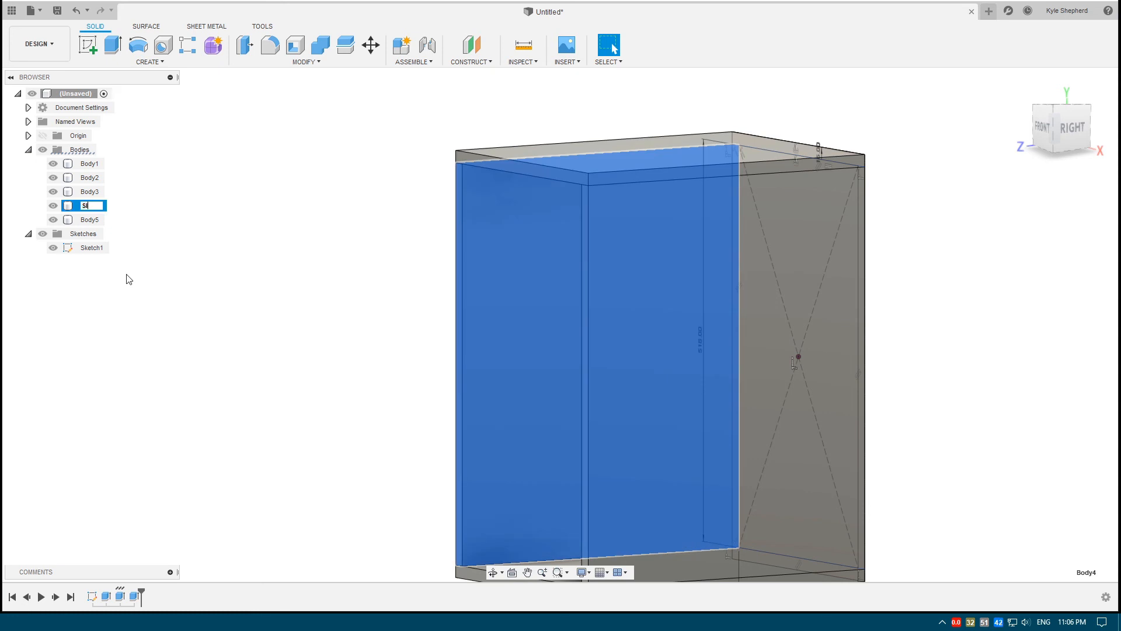
{"action": "key", "text": "Return"}
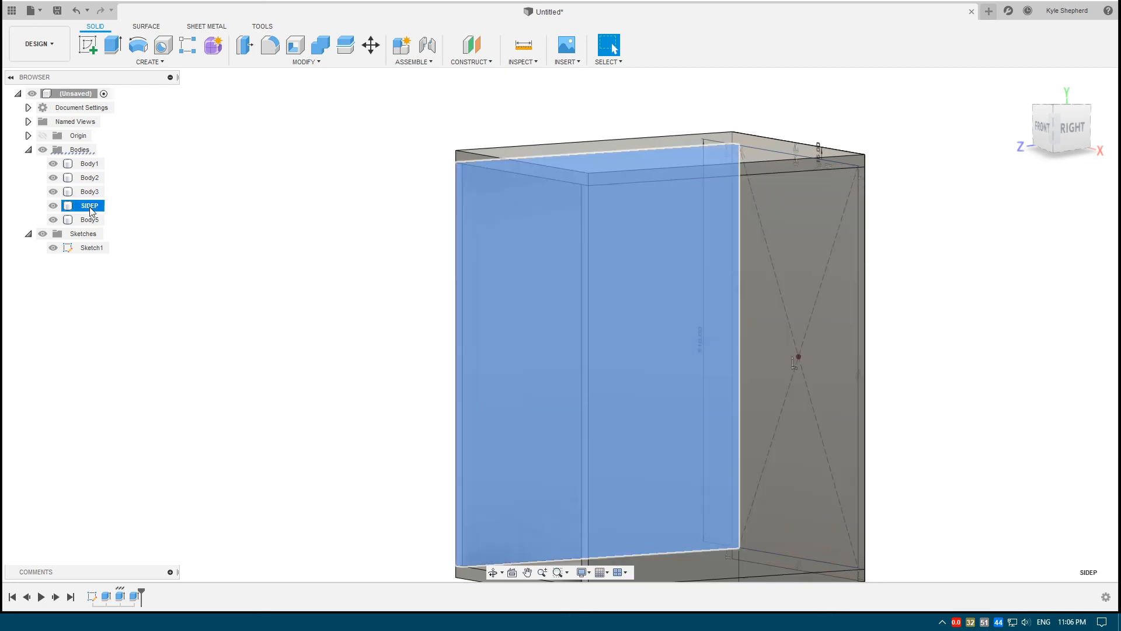
{"action": "double_click", "coordinate": [94, 207]}
{"action": "type", "text": "sidep"}
{"action": "key", "text": "Return"}
Rename the right side panel body, Body3, as altsidep
{"action": "double_click", "coordinate": [89, 192]}
{"action": "type", "text": "a"}
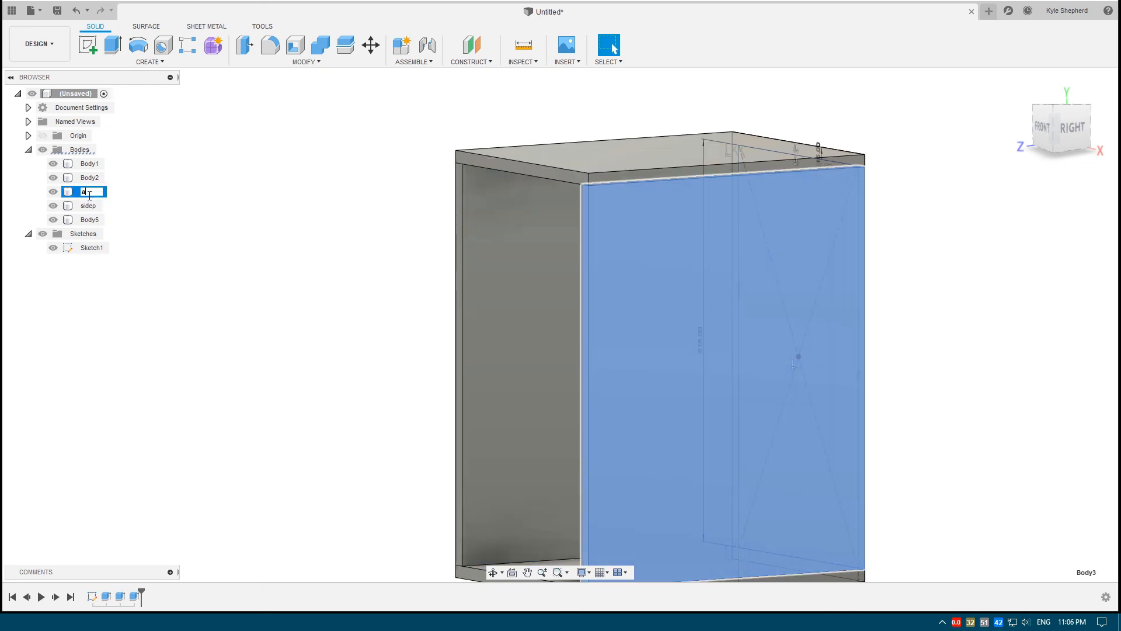
{"action": "type", "text": "ltsidep"}
{"action": "key", "text": "Return"}
Rename the upper panel body as topp and the lower panel body as bottomp
{"action": "left_click", "coordinate": [86, 178]}
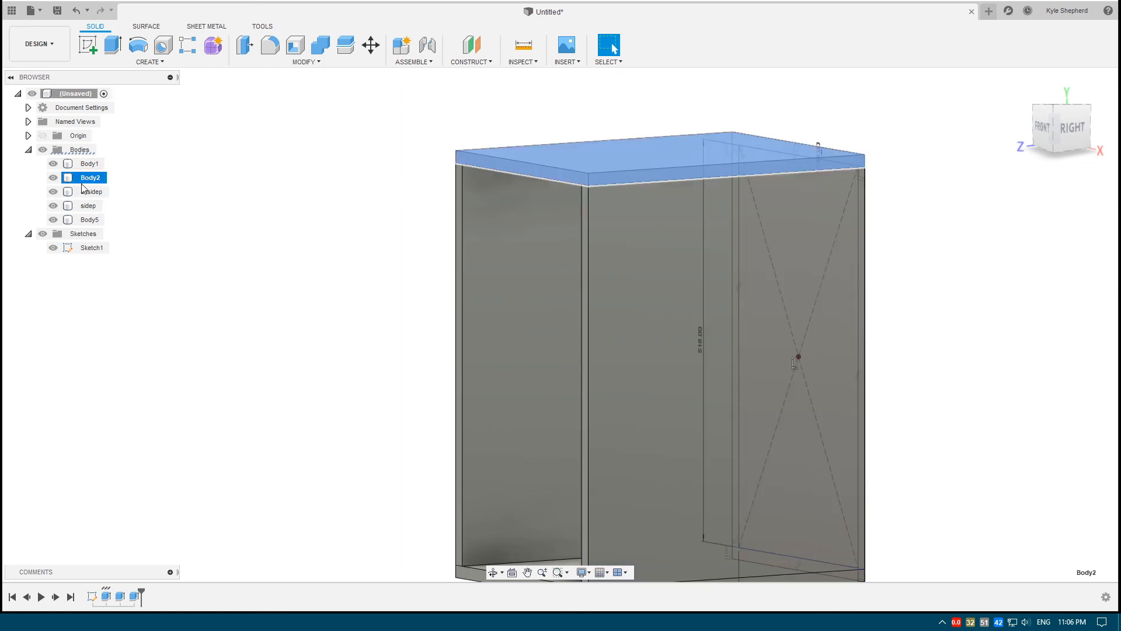
{"action": "double_click", "coordinate": [85, 177]}
{"action": "type", "text": "topp"}
{"action": "key", "text": "Return"}
{"action": "left_click", "coordinate": [88, 165]}
{"action": "double_click", "coordinate": [89, 164]}
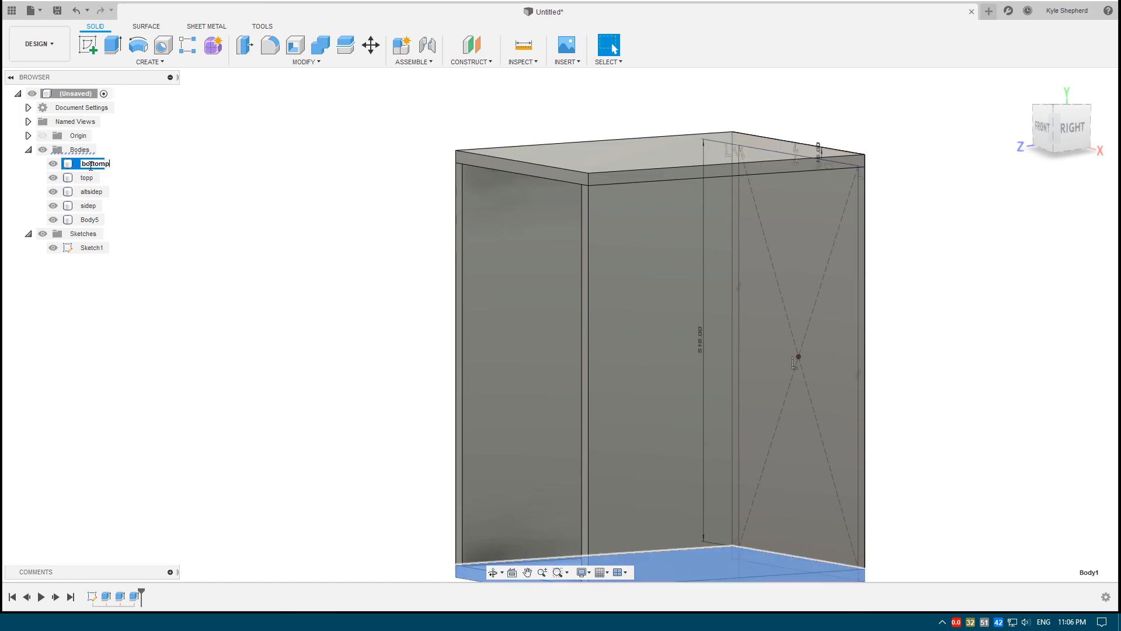
{"action": "type", "text": "bottomp"}
{"action": "key", "text": "Return"}
Rename the rear panel body, Body5, as rearp and clear the selection
{"action": "left_click", "coordinate": [91, 220]}
{"action": "double_click", "coordinate": [91, 221]}
{"action": "key", "text": "Return"}
{"action": "scroll", "coordinate": [346, 221], "scroll_direction": "down", "scroll_amount": 3}
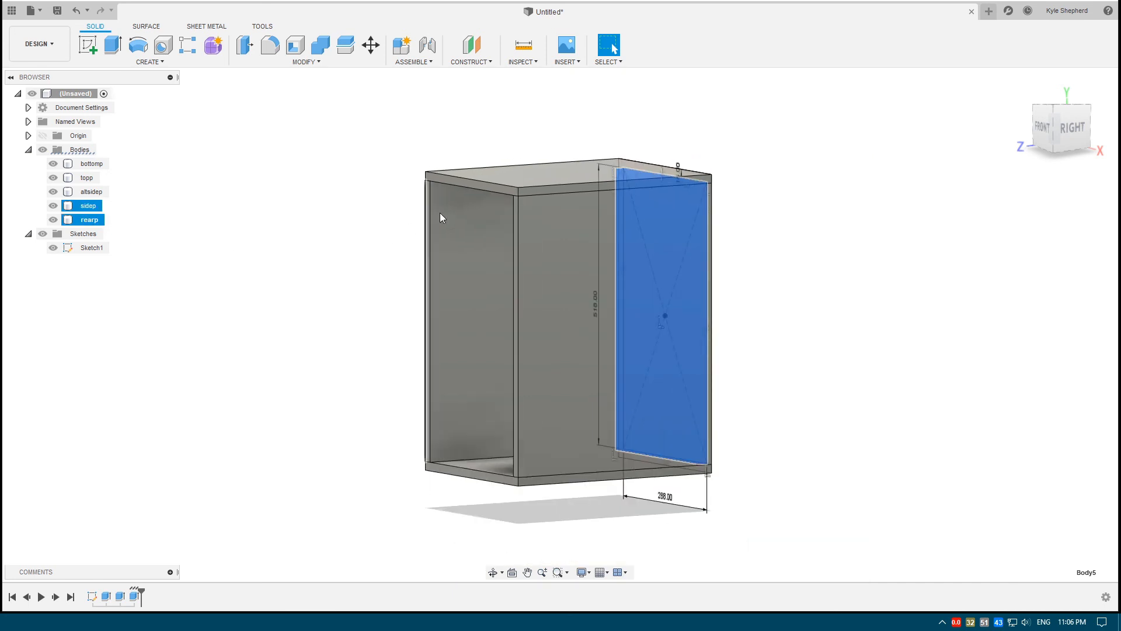
{"action": "middle_click_drag", "start_coordinate": [712, 227], "coordinate": [777, 227], "text": "shift"}
{"action": "left_click", "coordinate": [736, 241]}
Switch the model view from orthographic to Perspective projection
{"action": "scroll", "coordinate": [730, 233], "scroll_direction": "up", "scroll_amount": 2}
{"action": "left_click", "coordinate": [1105, 165]}
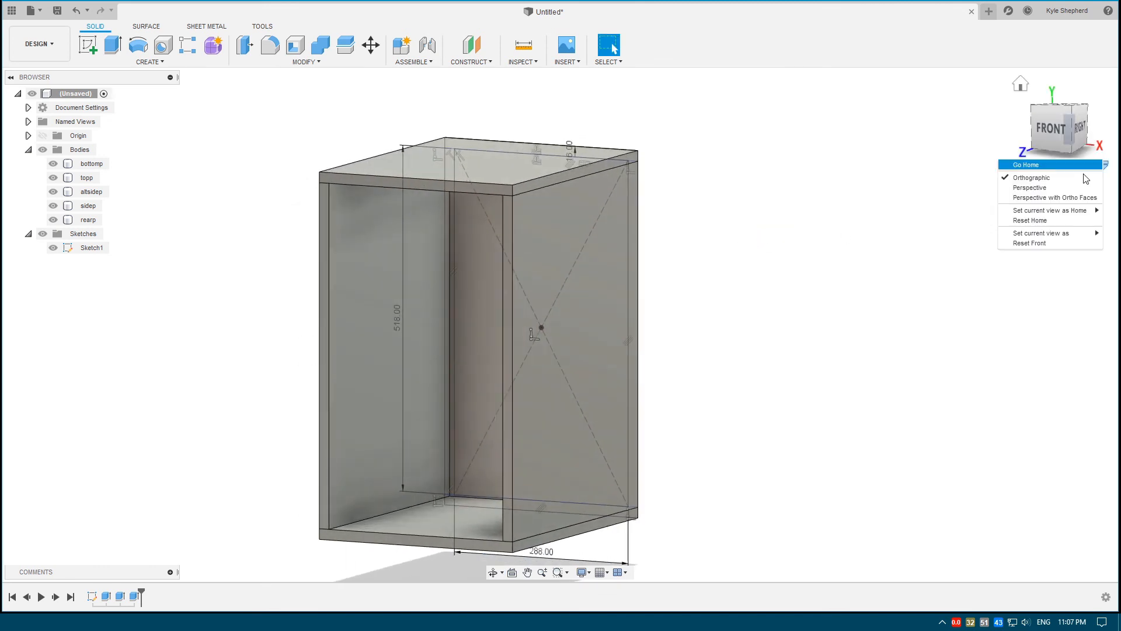
{"action": "left_click", "coordinate": [1029, 187]}
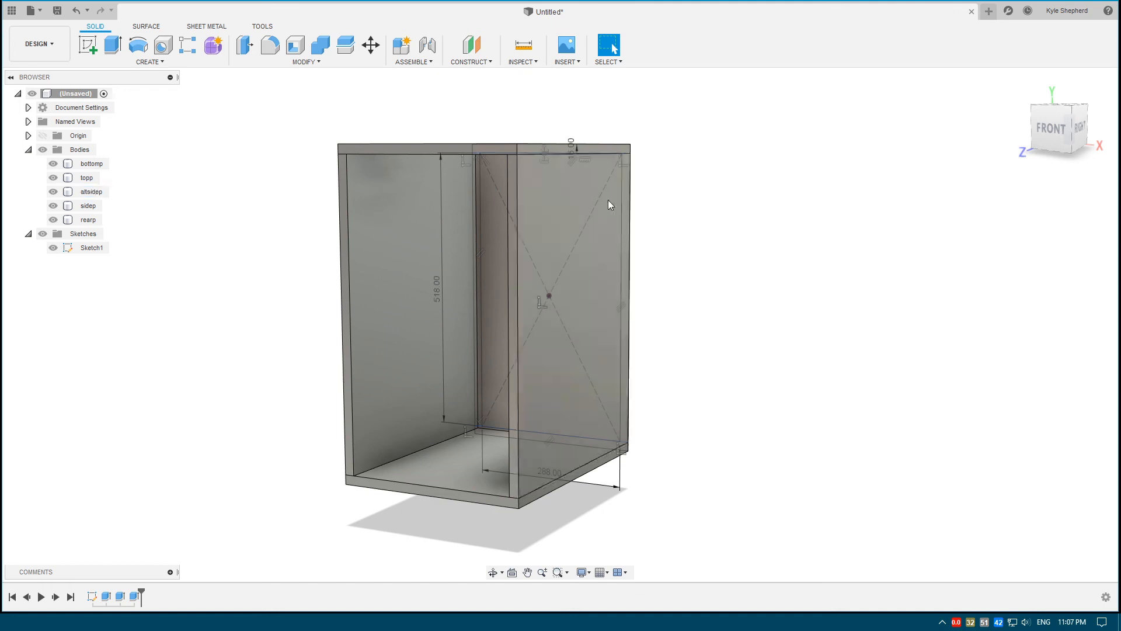
{"action": "middle_click_drag", "start_coordinate": [638, 188], "coordinate": [657, 220], "text": "shift"}
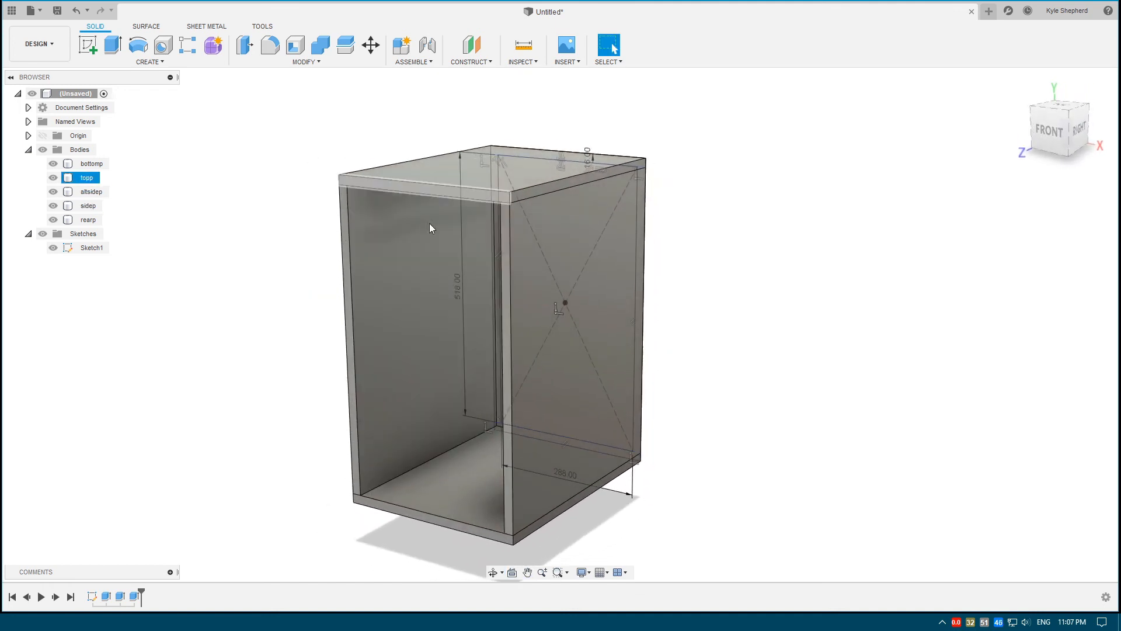
{"action": "scroll", "coordinate": [499, 273], "scroll_direction": "up", "scroll_amount": 1}
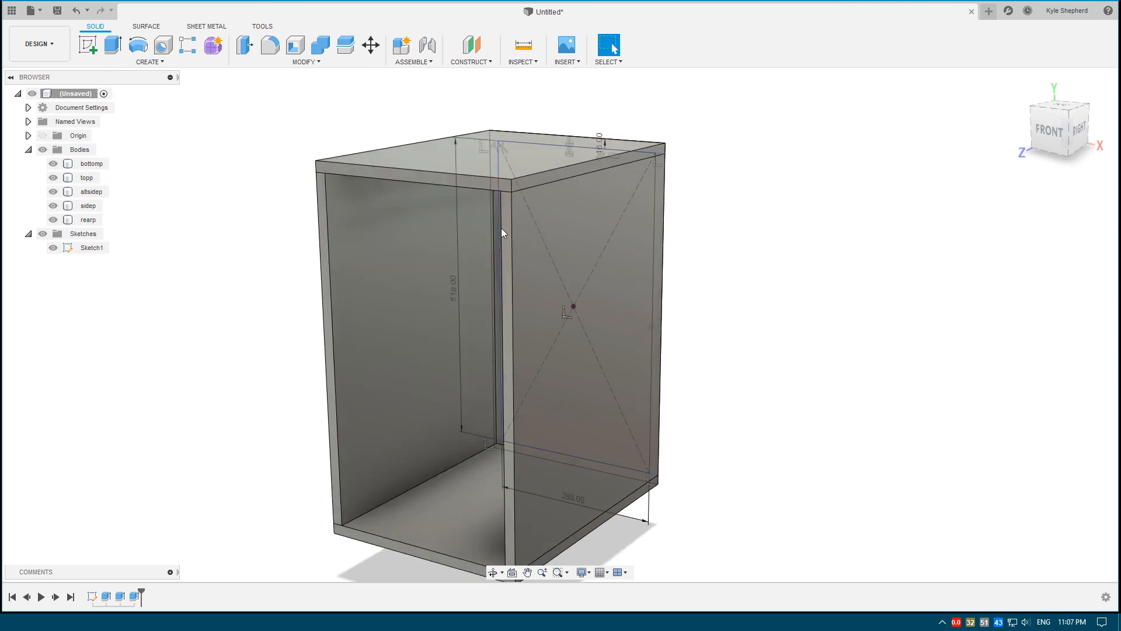
{"action": "scroll", "coordinate": [508, 229], "scroll_direction": "up", "scroll_amount": 1}
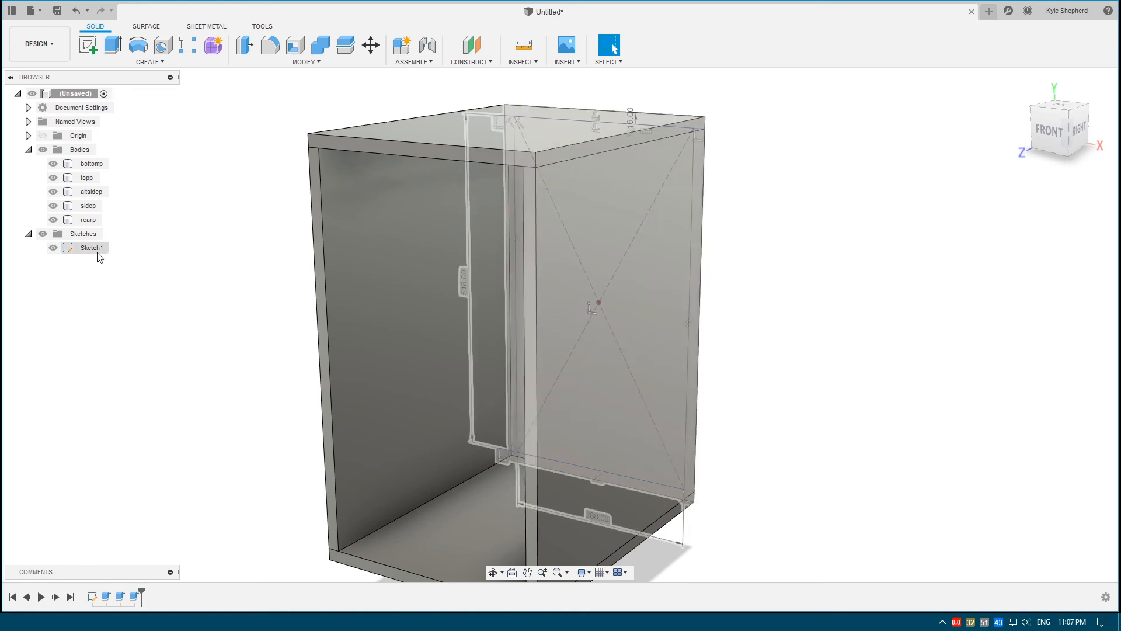
Open Sketch1 for editing and examine the inner rectangle against its outer panel outline
{"action": "double_click", "coordinate": [92, 249]}
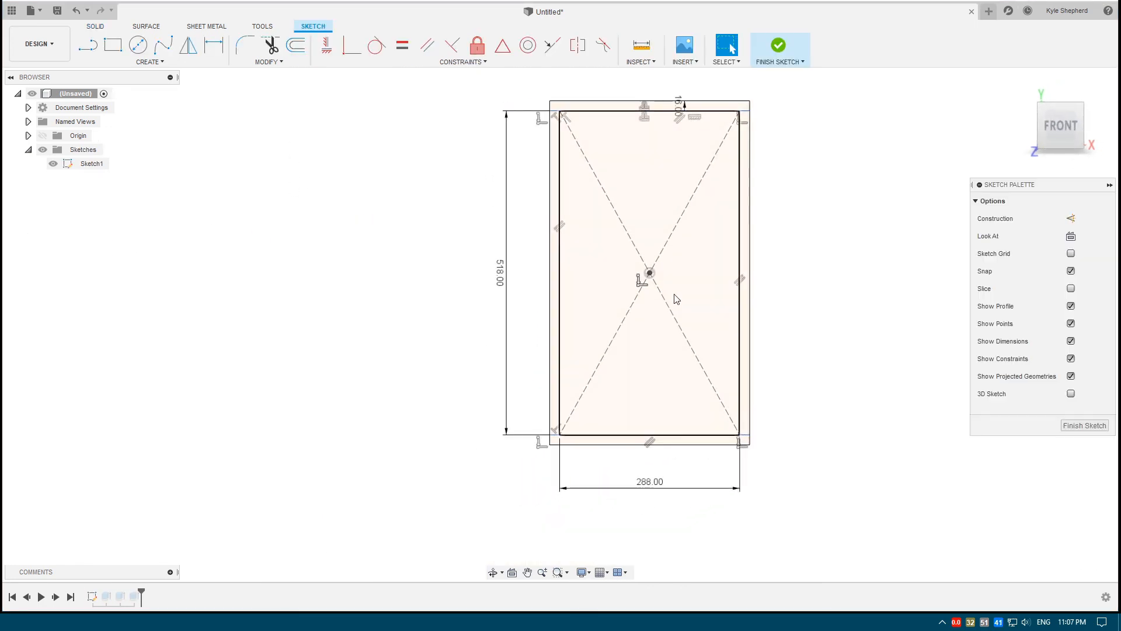
{"action": "double_click", "coordinate": [658, 210]}
{"action": "middle_click_drag", "start_coordinate": [626, 250], "coordinate": [547, 217]}
{"action": "scroll", "coordinate": [530, 214], "scroll_direction": "down", "scroll_amount": 1}
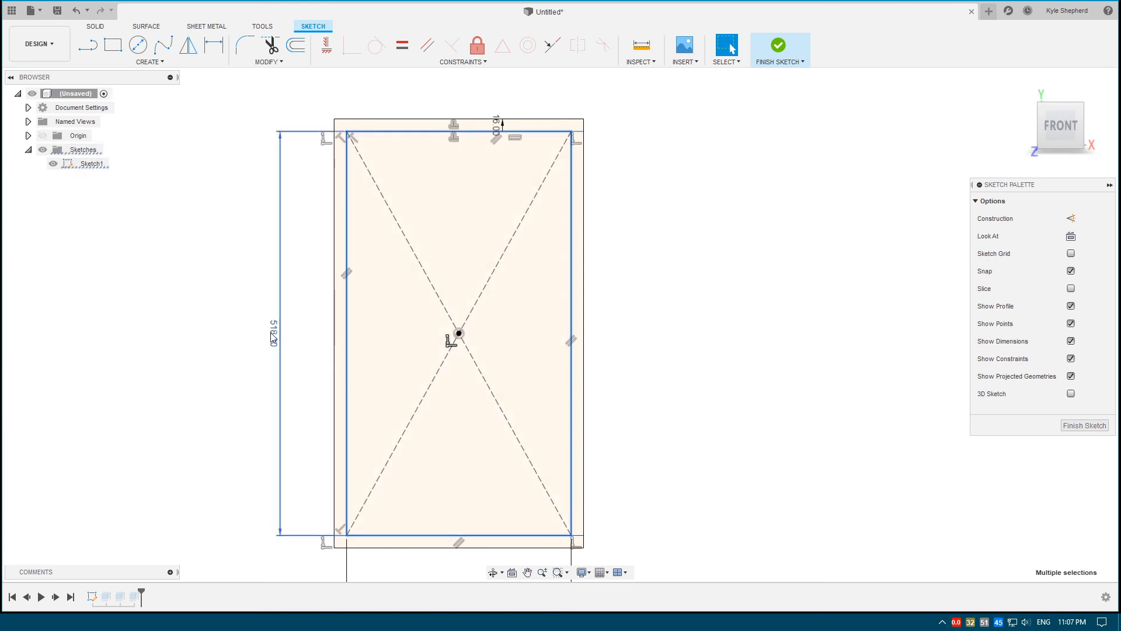
{"action": "scroll", "coordinate": [584, 166], "scroll_direction": "down", "scroll_amount": 1}
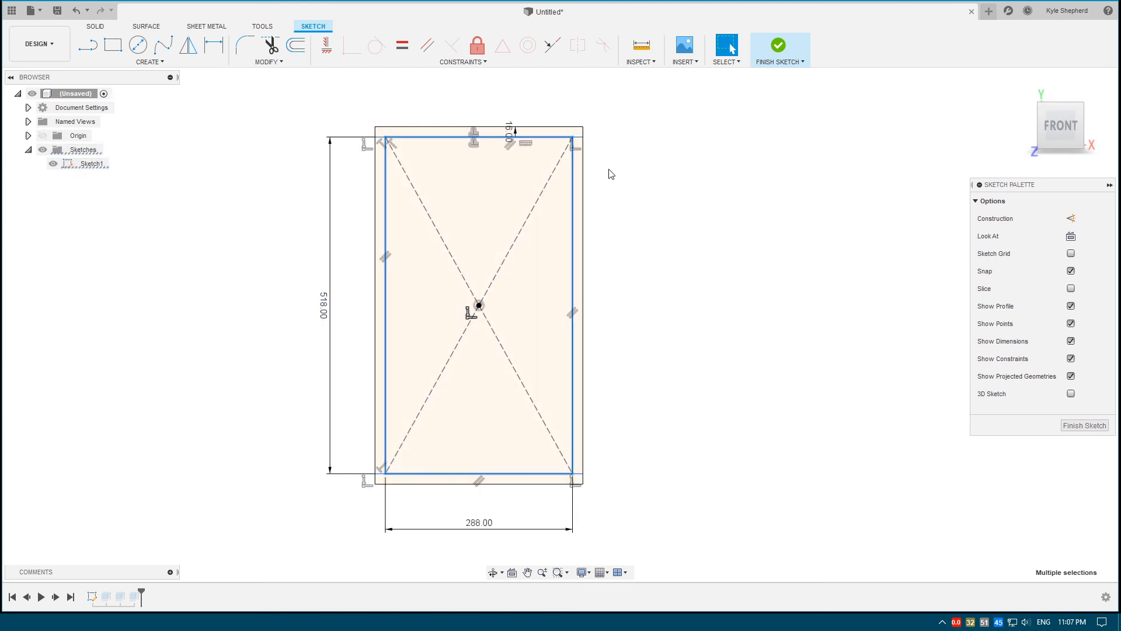
{"action": "middle_click_drag", "start_coordinate": [549, 195], "coordinate": [550, 234]}
{"action": "scroll", "coordinate": [548, 202], "scroll_direction": "up", "scroll_amount": 2}
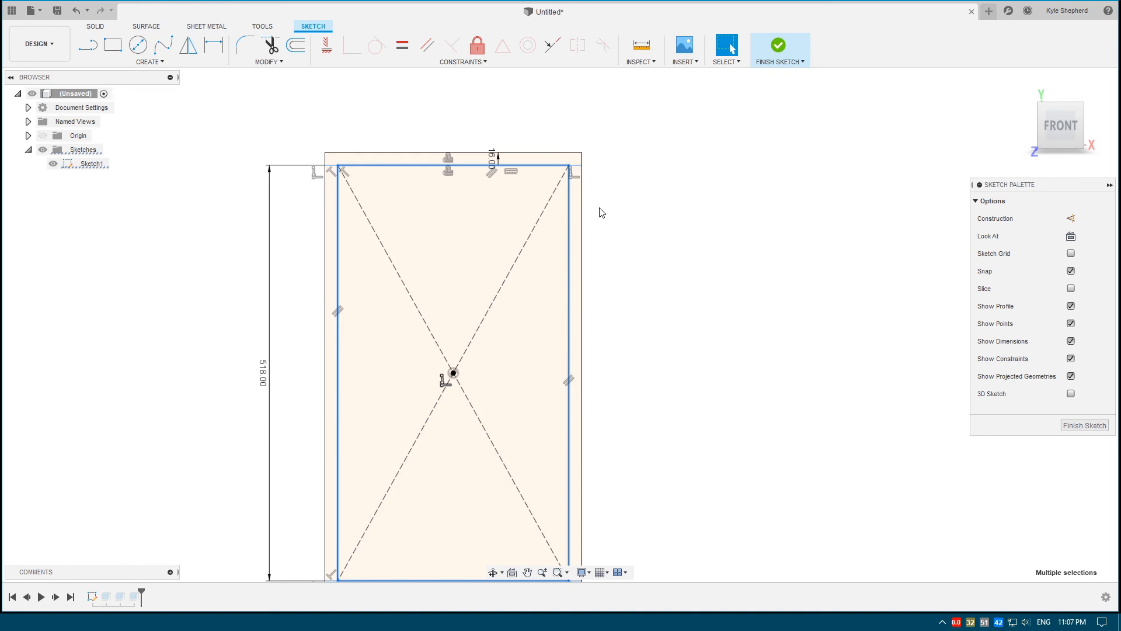
{"action": "left_click", "coordinate": [658, 203]}
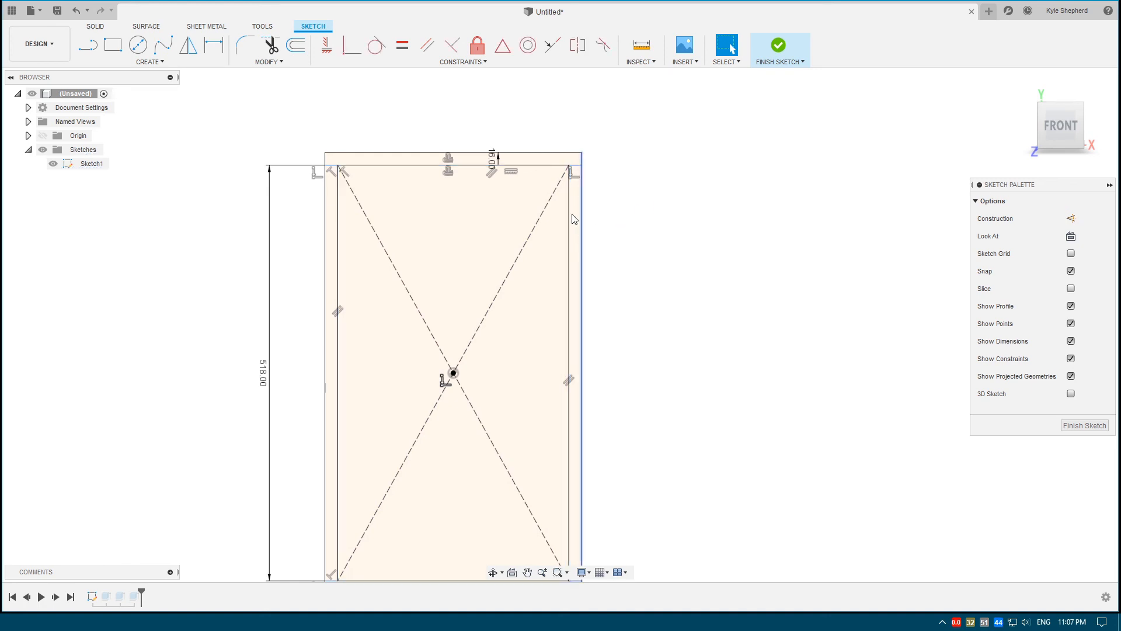
Offset the inner rectangle outward by 16+5 mm to add an outline beyond the panels
{"action": "double_click", "coordinate": [572, 216]}
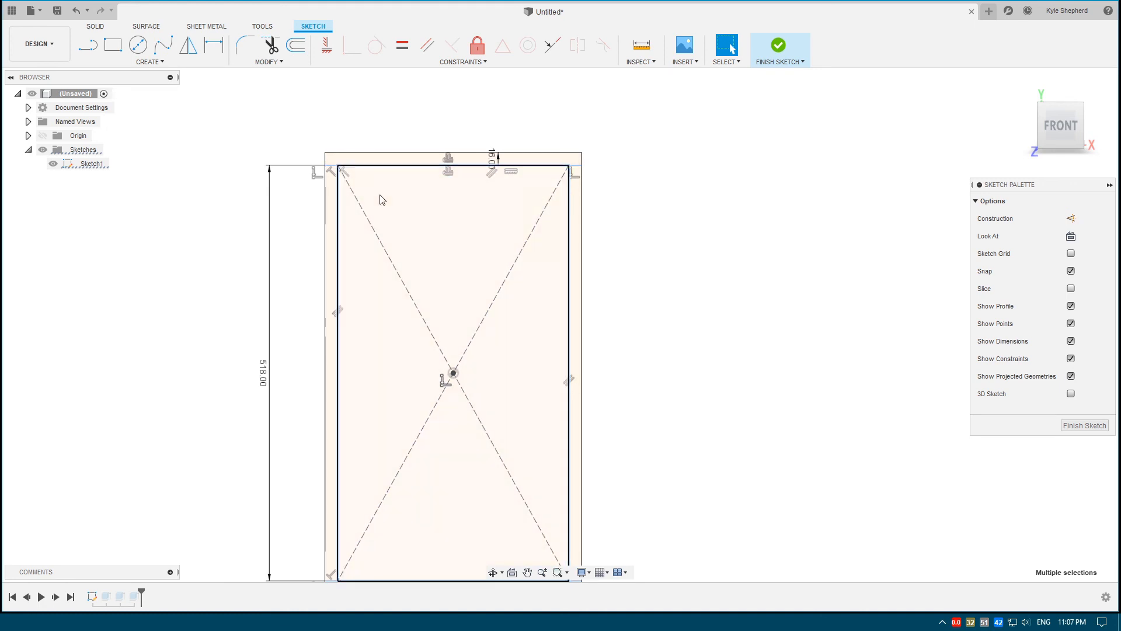
{"action": "type", "text": "o"}
{"action": "type", "text": "16+"}
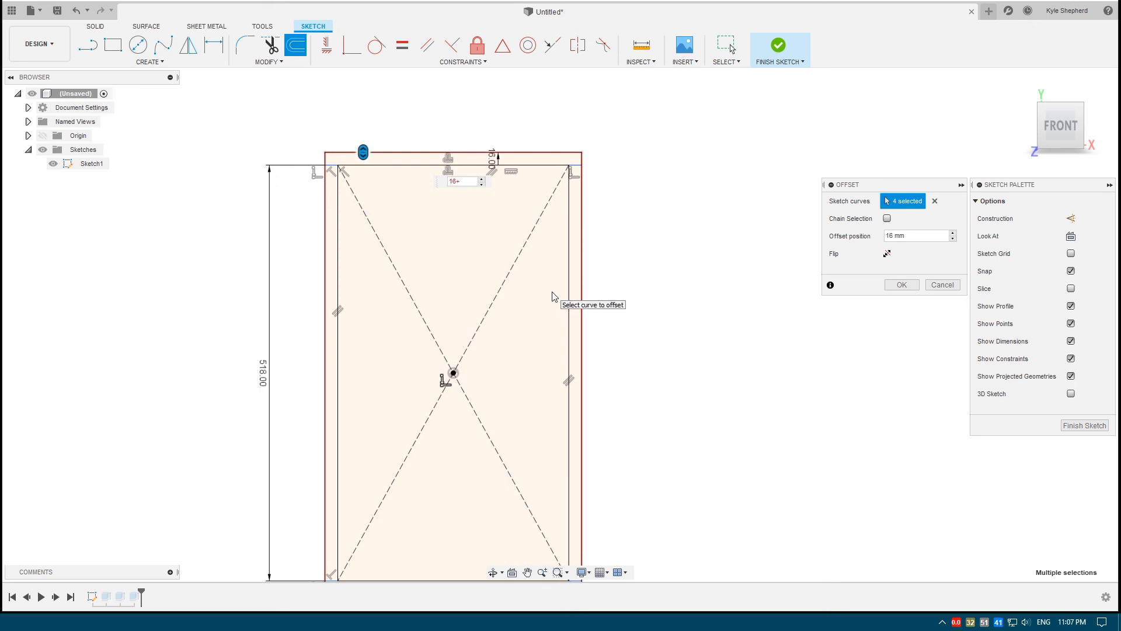
{"action": "scroll", "coordinate": [476, 218], "scroll_direction": "up", "scroll_amount": 1}
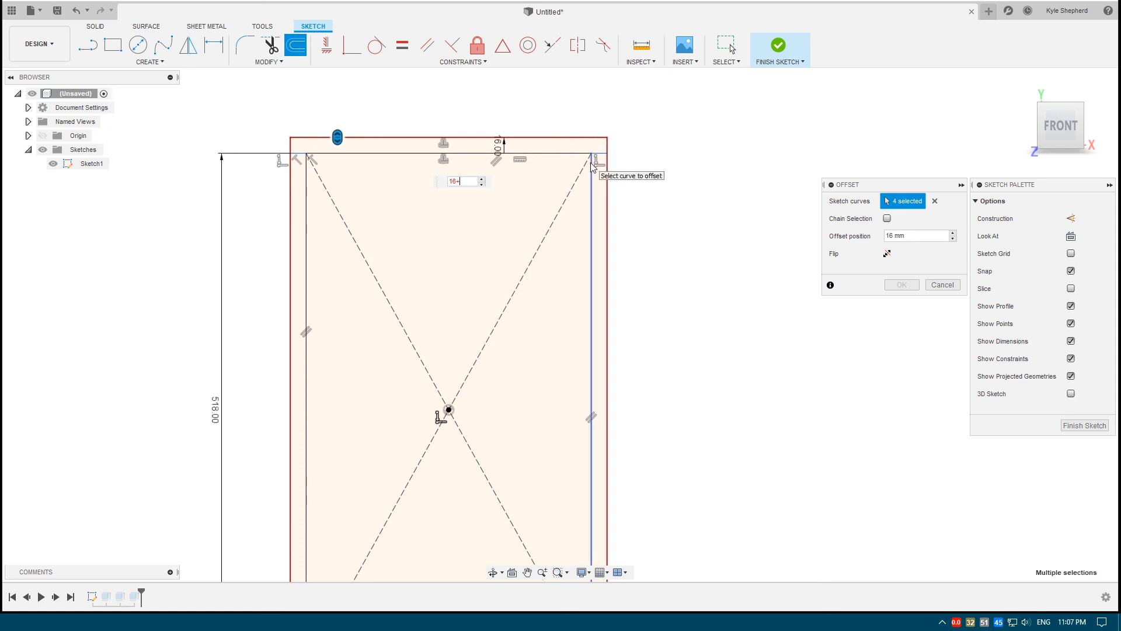
{"action": "type", "text": "+5"}
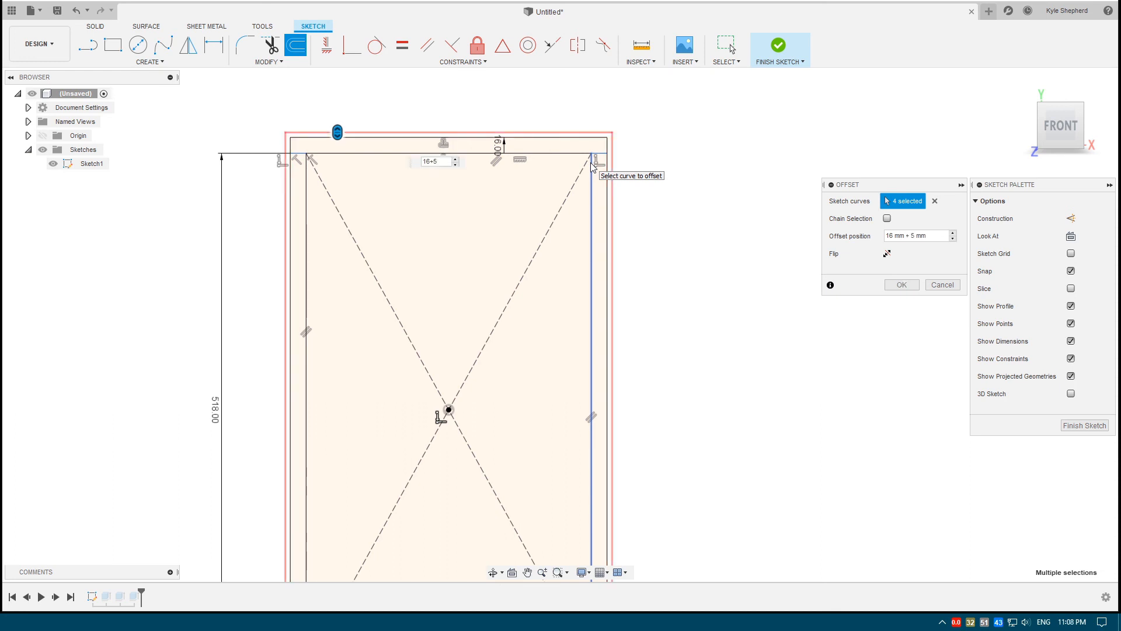
{"action": "scroll", "coordinate": [590, 199], "scroll_direction": "down", "scroll_amount": 2}
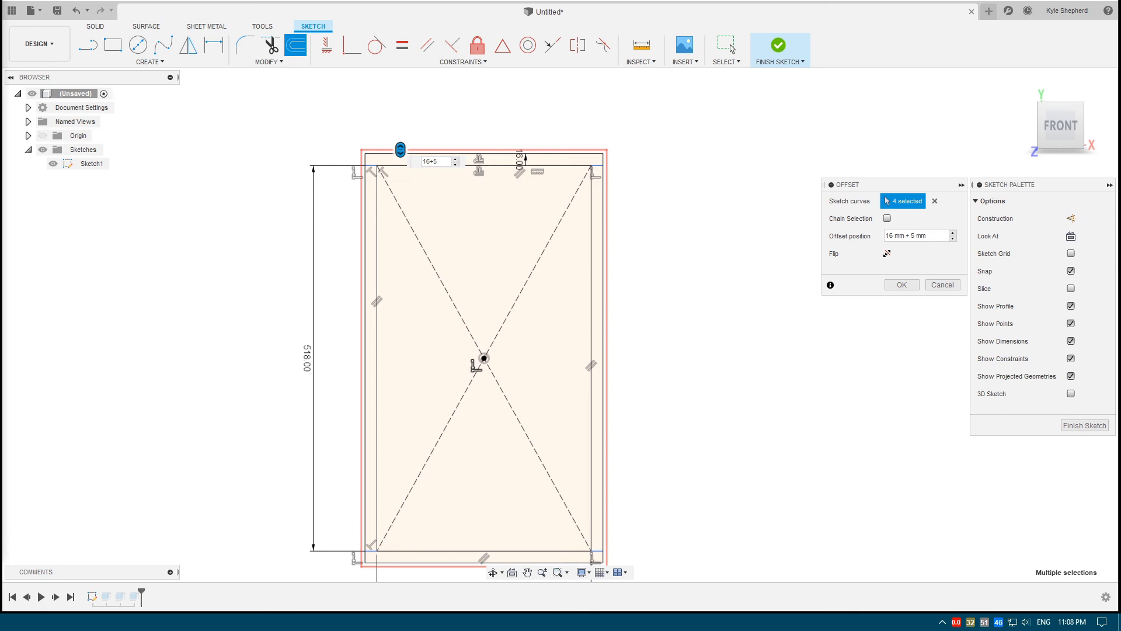
{"action": "middle_click_drag", "start_coordinate": [493, 271], "coordinate": [466, 269]}
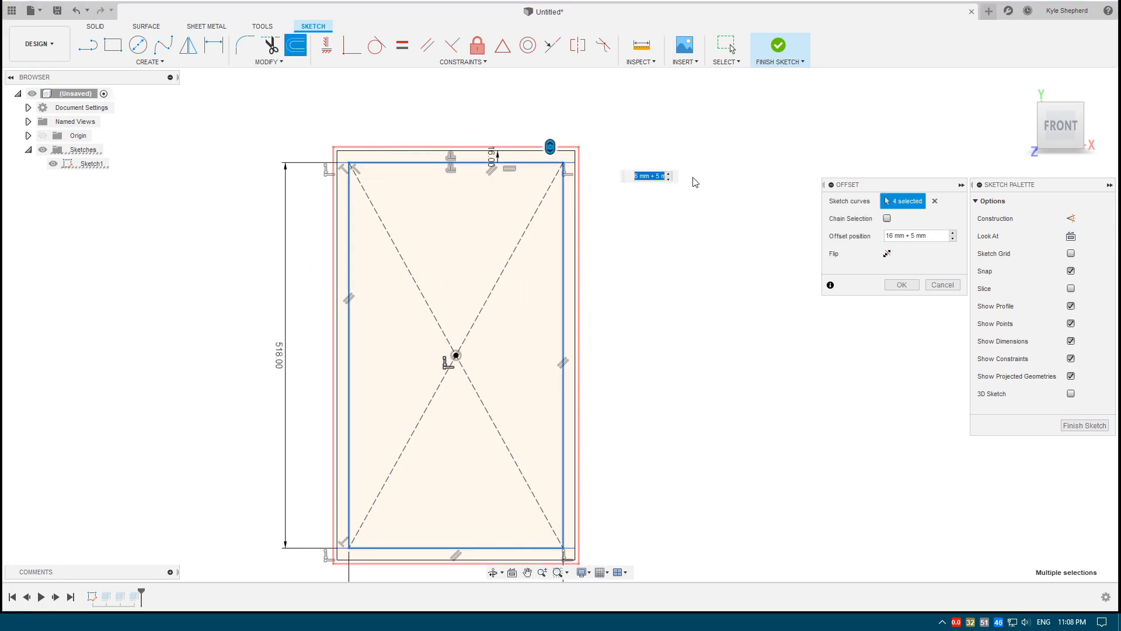
{"action": "key", "text": "Return"}
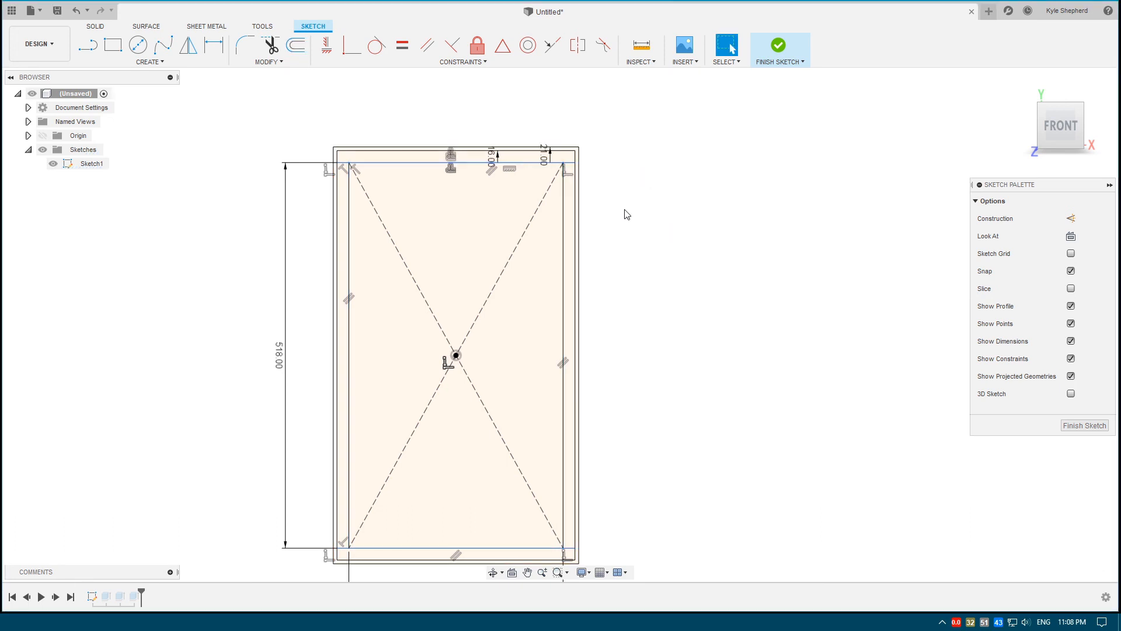
Reposition the 21 mm and 16 mm offset dimensions outside the rectangles, beside the upper right corner
{"action": "middle_click_drag", "start_coordinate": [620, 266], "coordinate": [632, 238]}
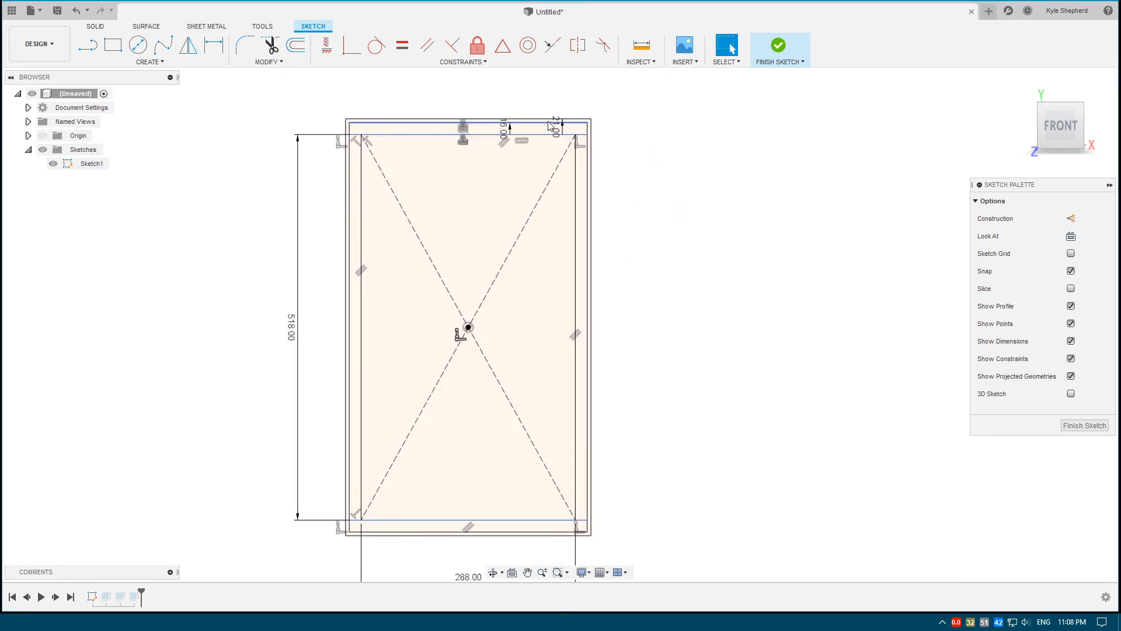
{"action": "key", "text": "o"}
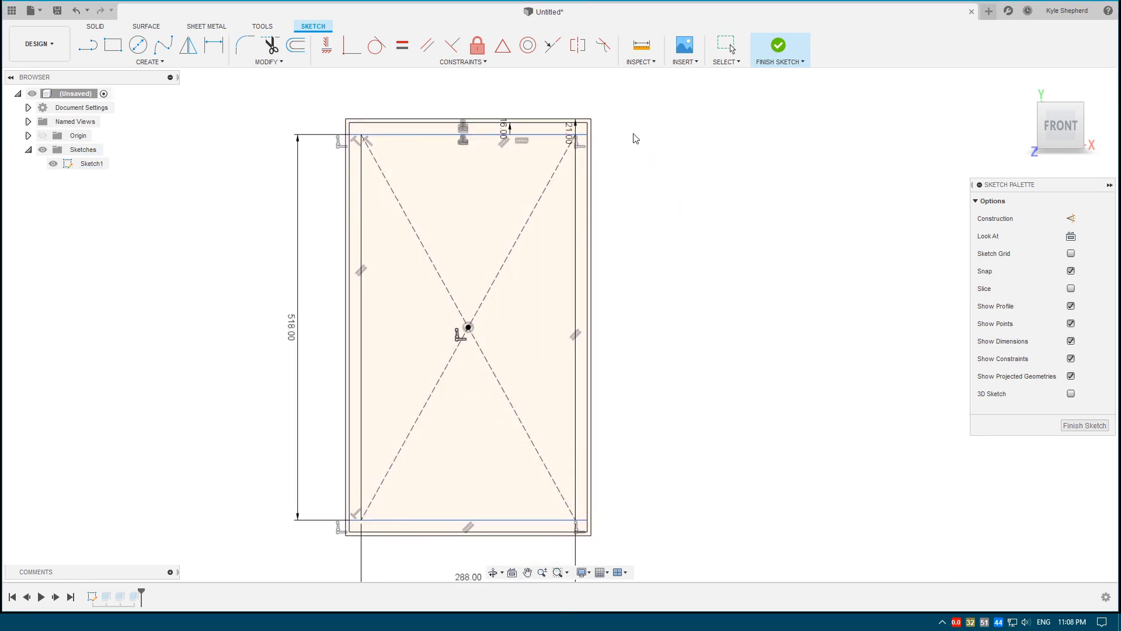
{"action": "left_click_drag", "start_coordinate": [634, 134], "coordinate": [637, 142]}
{"action": "left_click_drag", "start_coordinate": [504, 129], "coordinate": [645, 186]}
{"action": "scroll", "coordinate": [652, 243], "scroll_direction": "down", "scroll_amount": 3}
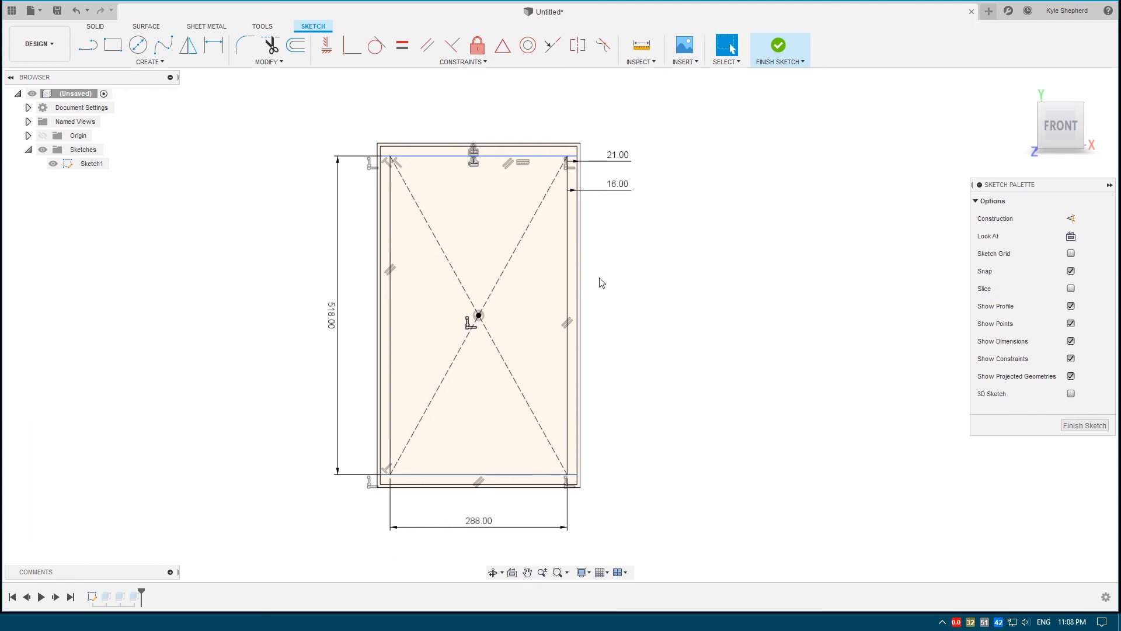
{"action": "mouse_move", "coordinate": [511, 340]}
{"action": "left_mouse_down"}
{"action": "mouse_move", "coordinate": [707, 537]}
{"action": "mouse_move", "coordinate": [699, 532]}
{"action": "left_mouse_up"}
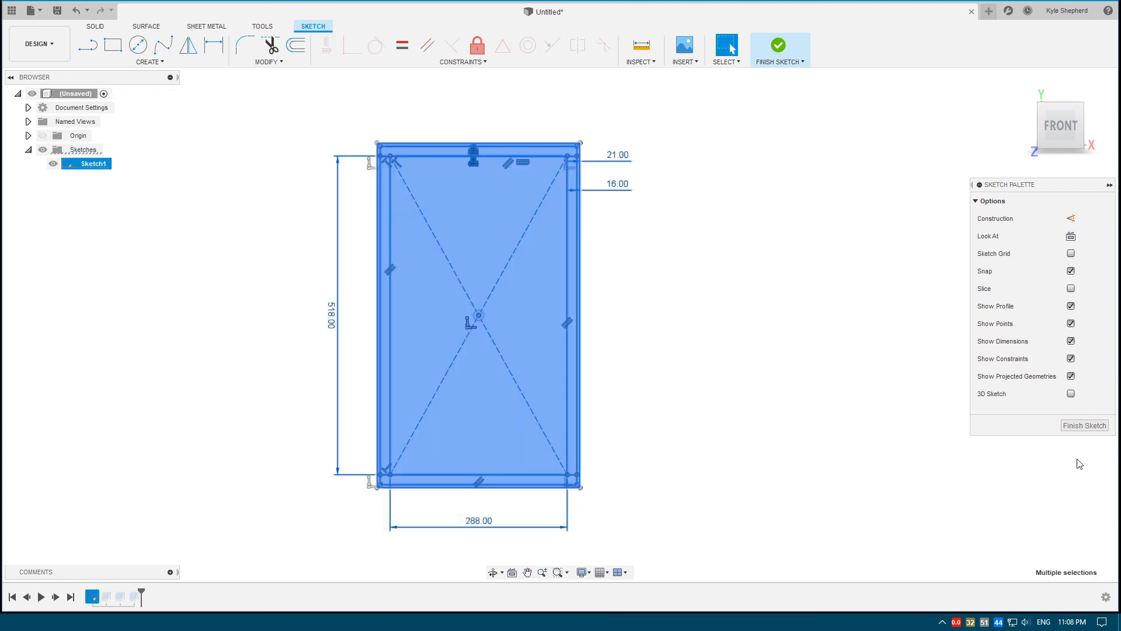
{"action": "key", "text": "e"}
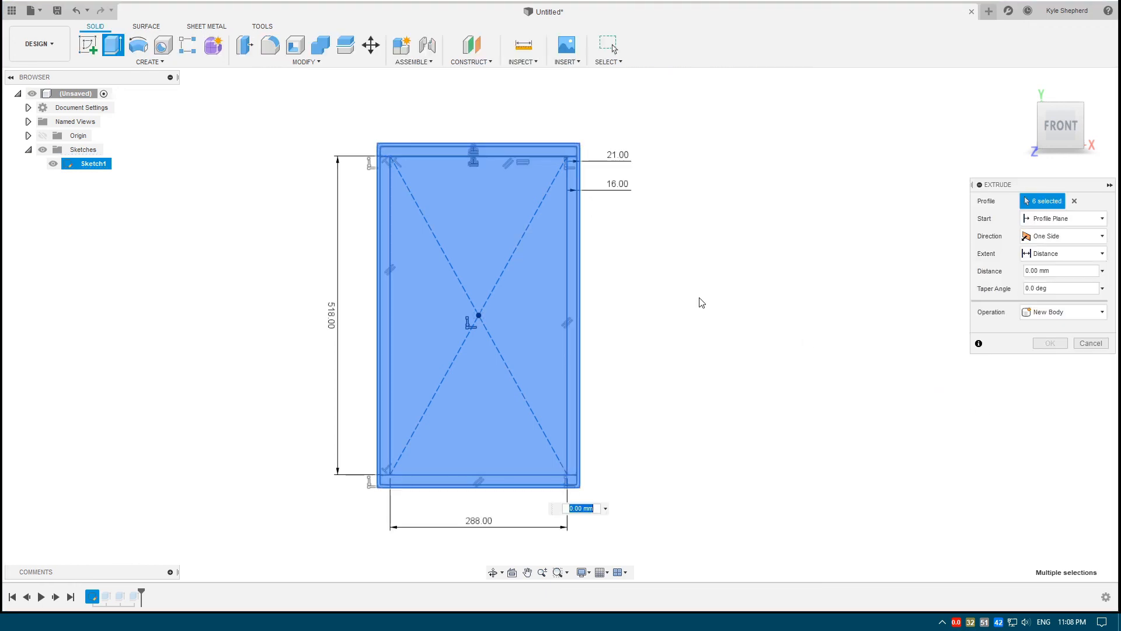
{"action": "left_click", "coordinate": [1093, 344]}
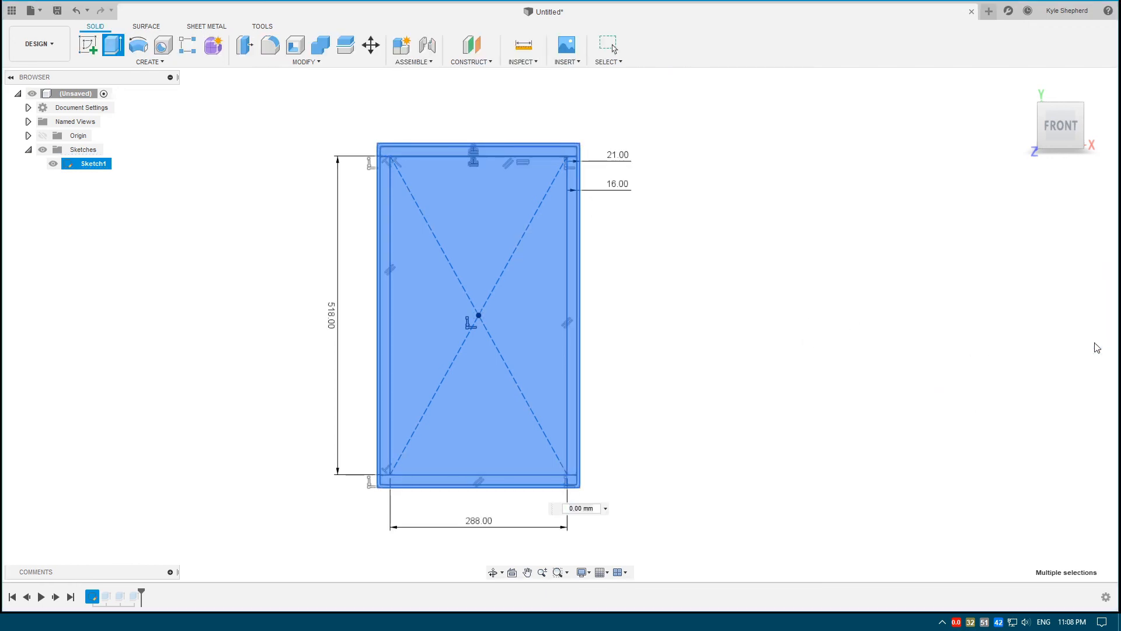
Finish editing Sketch1 and clear the selection in the enclosure model
{"action": "left_click", "coordinate": [1085, 425]}
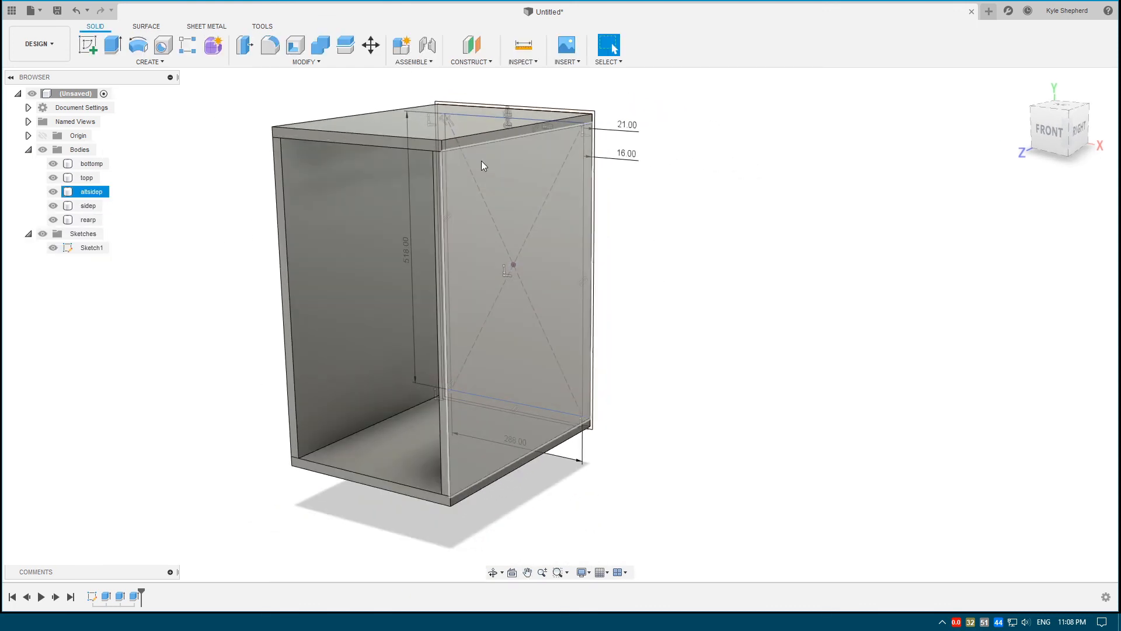
{"action": "middle_click_drag", "start_coordinate": [481, 166], "coordinate": [467, 188]}
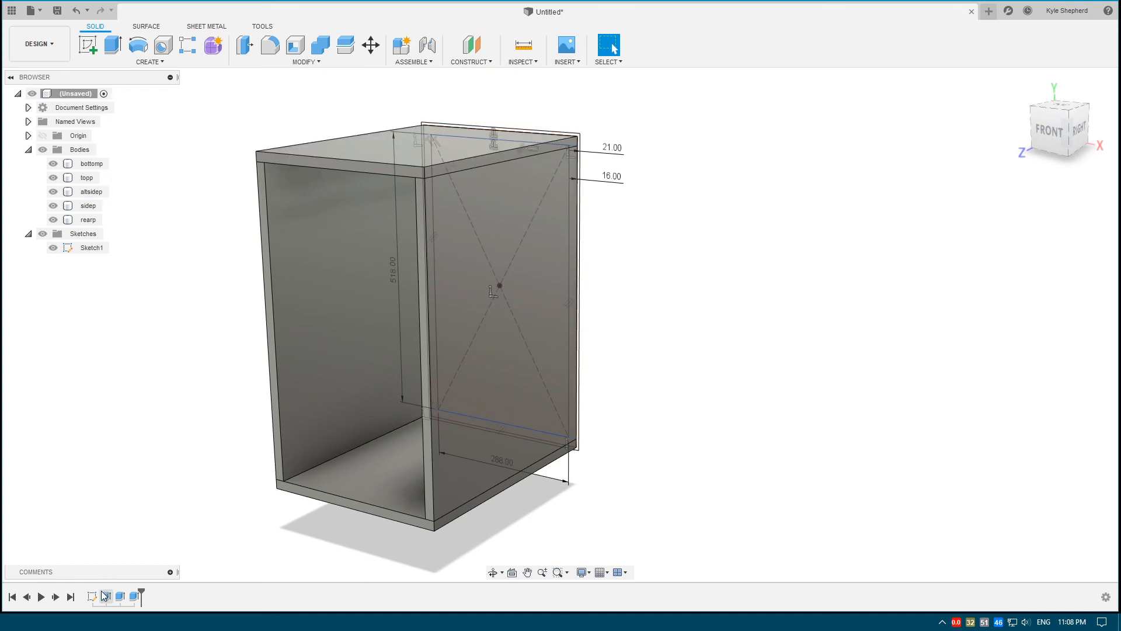
{"action": "left_click", "coordinate": [93, 596]}
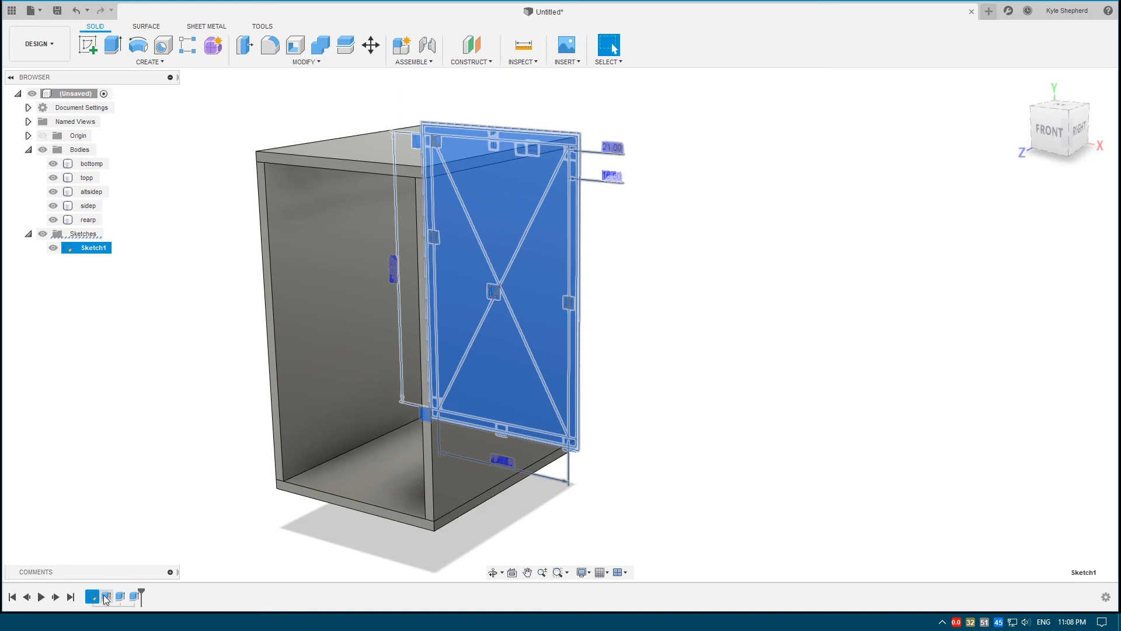
{"action": "left_click", "coordinate": [348, 178]}
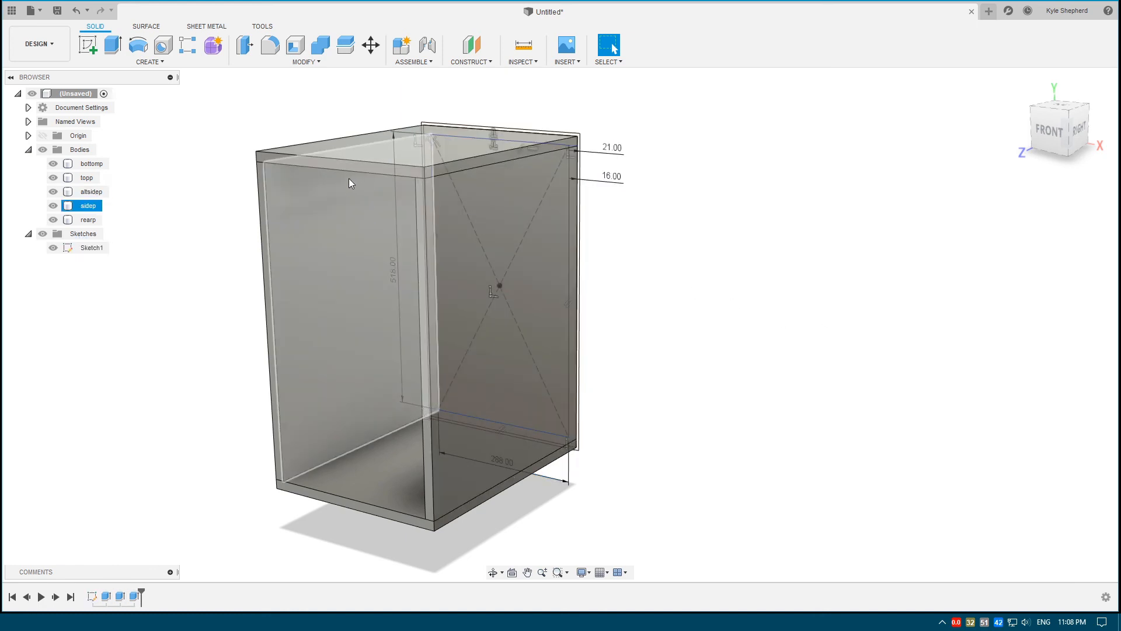
{"action": "scroll", "coordinate": [311, 174], "scroll_direction": "up", "scroll_amount": 2}
{"action": "key", "text": "Escape"}
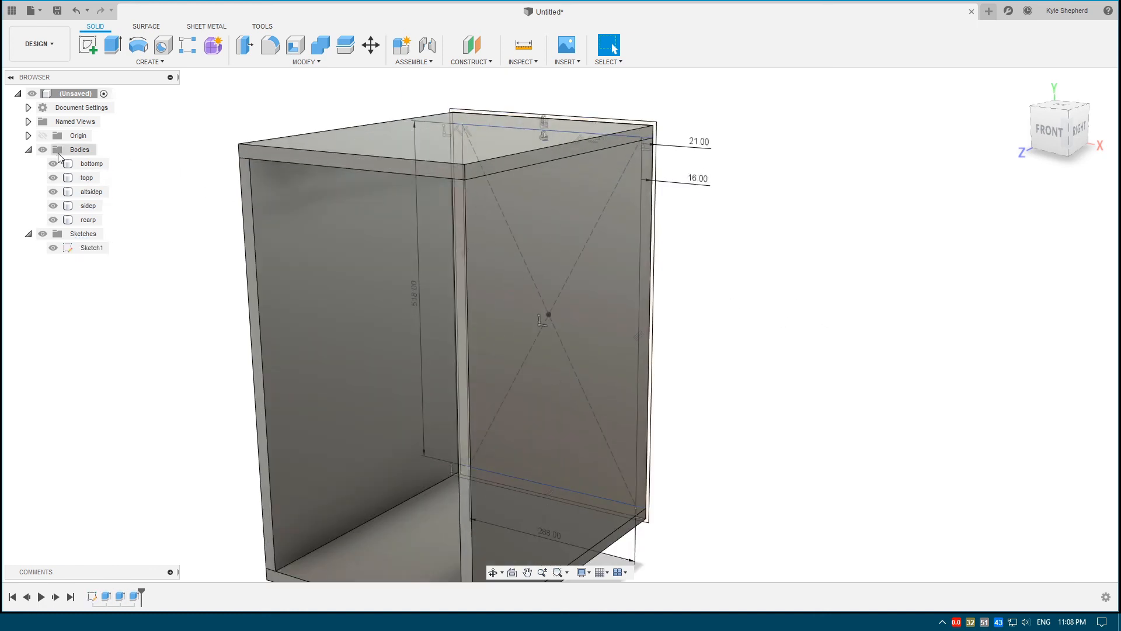
Hide the bodies to select all profiles of Sketch1, restore the bodies and start an Extrude of the profiles
{"action": "left_click", "coordinate": [42, 149]}
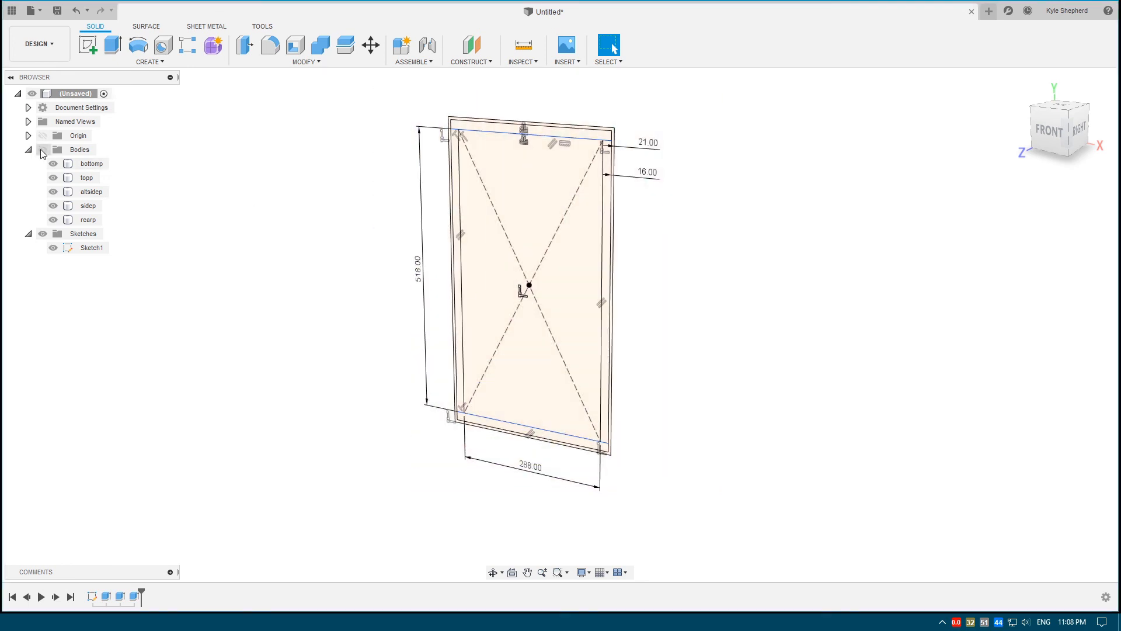
{"action": "left_click_drag", "start_coordinate": [817, 586], "coordinate": [808, 584]}
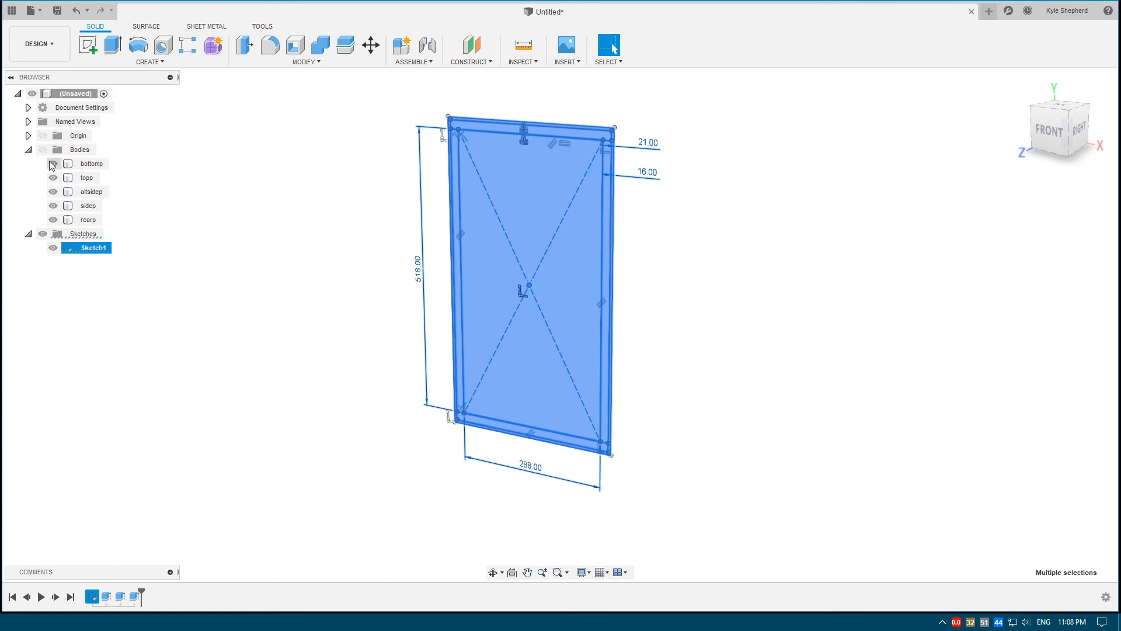
{"action": "left_click", "coordinate": [42, 149]}
{"action": "scroll", "coordinate": [475, 194], "scroll_direction": "up", "scroll_amount": 3}
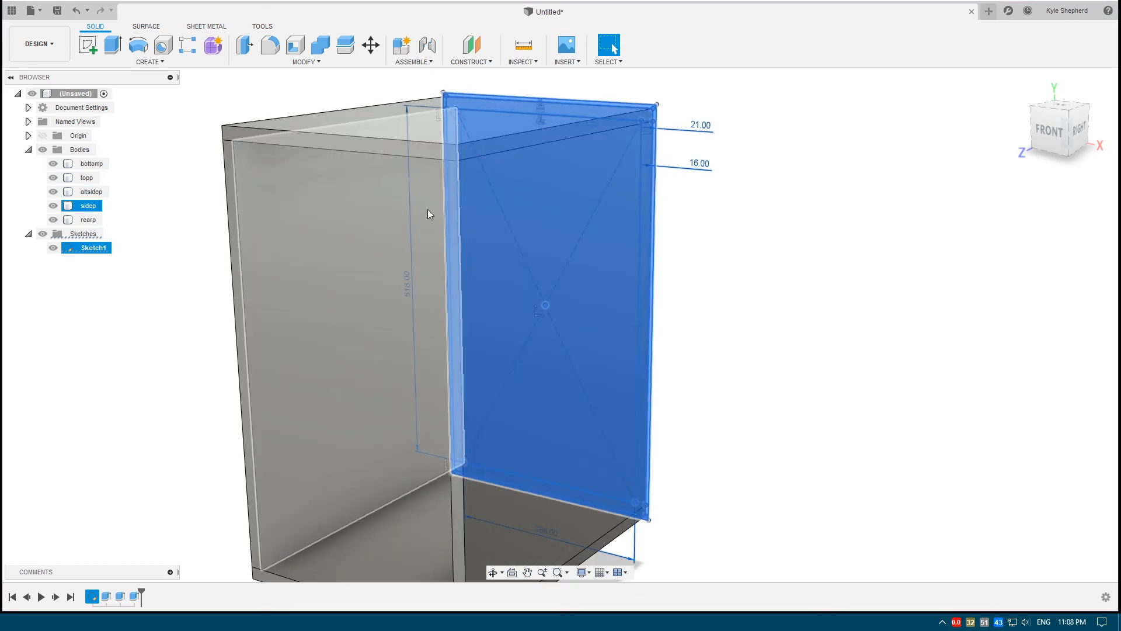
{"action": "key", "text": "e"}
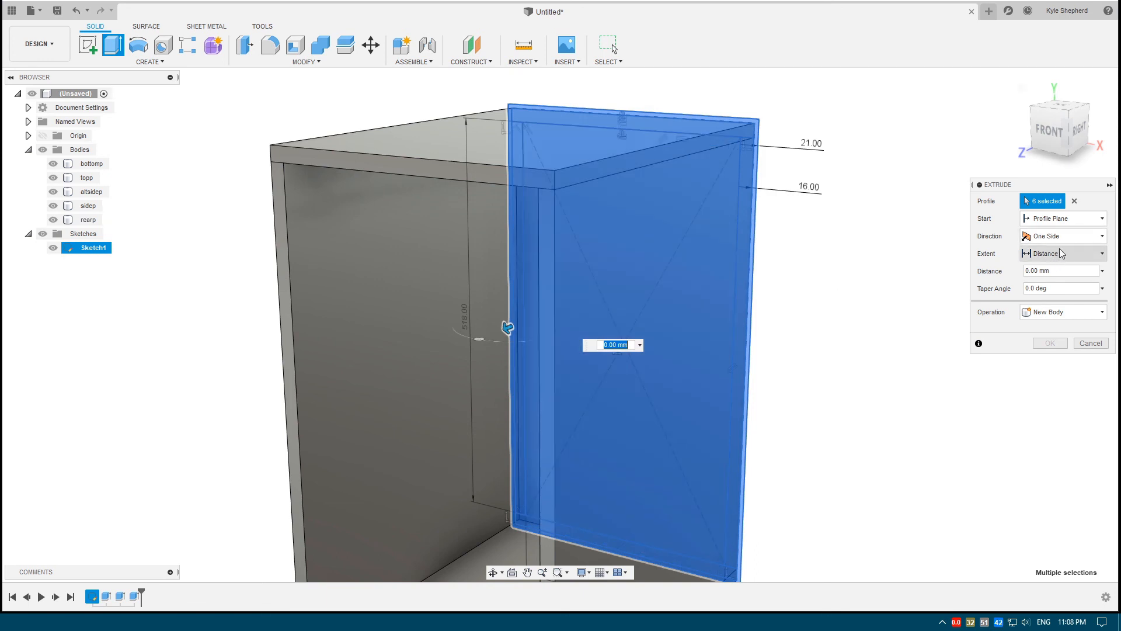
{"action": "left_click", "coordinate": [1060, 218]}
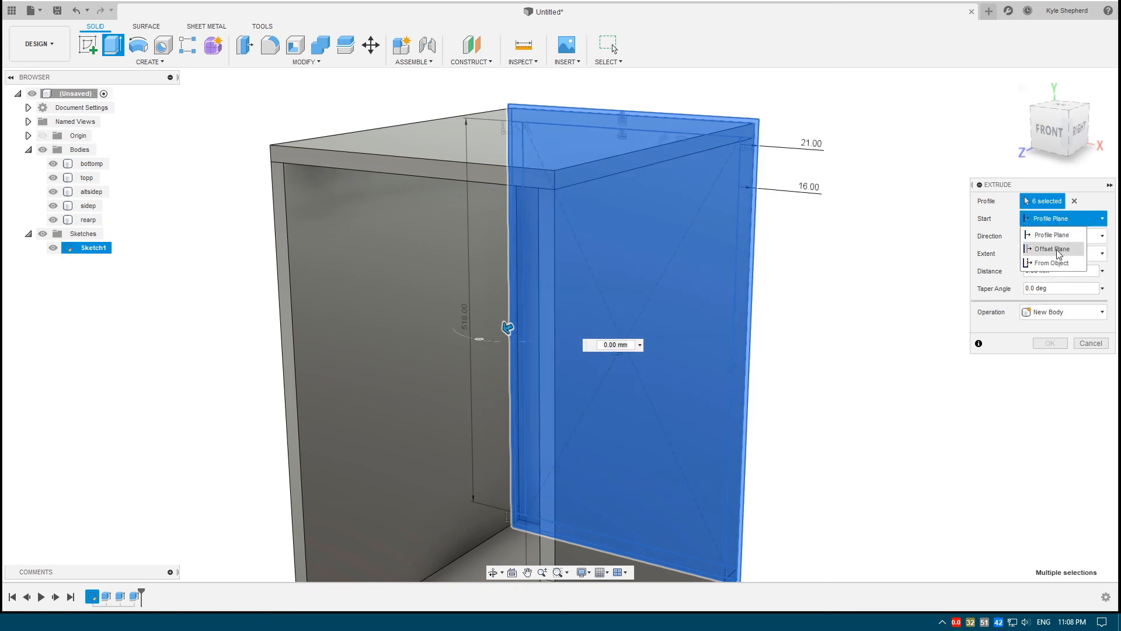
{"action": "left_click", "coordinate": [1053, 249]}
{"action": "scroll", "coordinate": [298, 166], "scroll_direction": "up", "scroll_amount": 3}
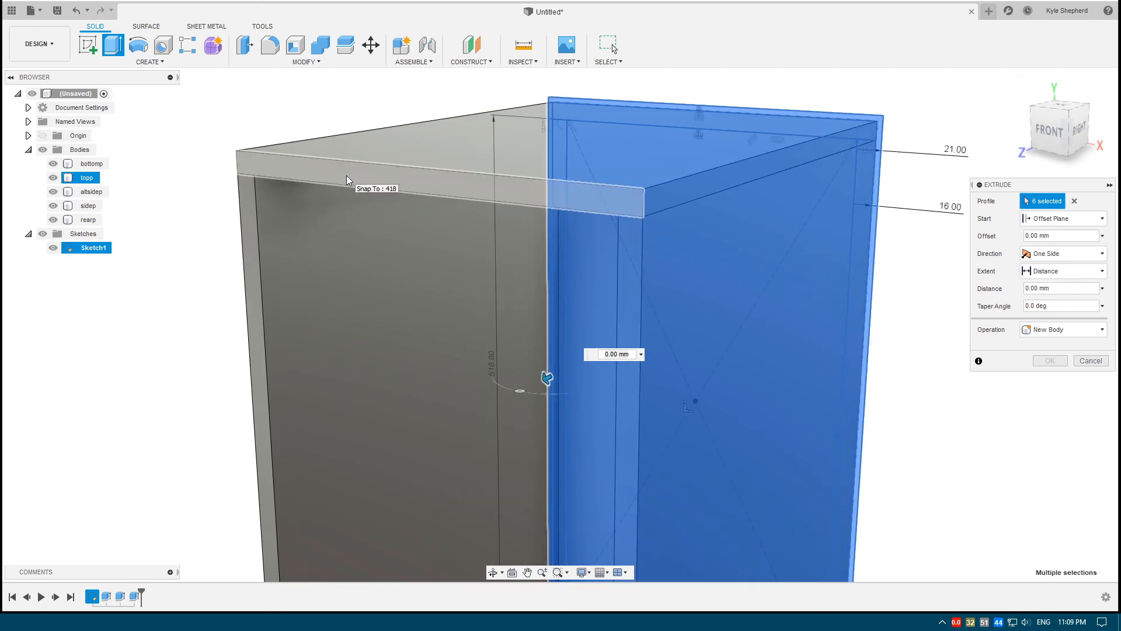
{"action": "left_click", "coordinate": [347, 180]}
{"action": "scroll", "coordinate": [393, 292], "scroll_direction": "down", "scroll_amount": 3}
{"action": "middle_click_drag", "start_coordinate": [480, 482], "coordinate": [481, 408]}
{"action": "left_click", "coordinate": [1063, 330]}
{"action": "left_click", "coordinate": [1062, 390]}
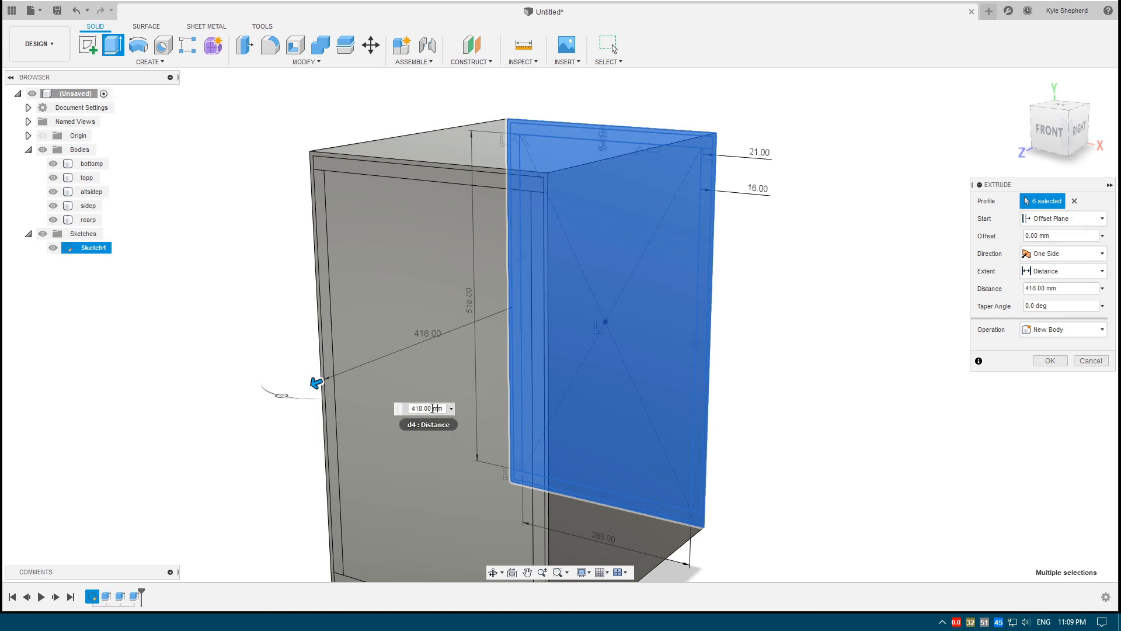
{"action": "double_click", "coordinate": [433, 408]}
{"action": "type", "text": "16"}
{"action": "middle_click_drag", "start_coordinate": [651, 204], "coordinate": [630, 235], "text": "shift"}
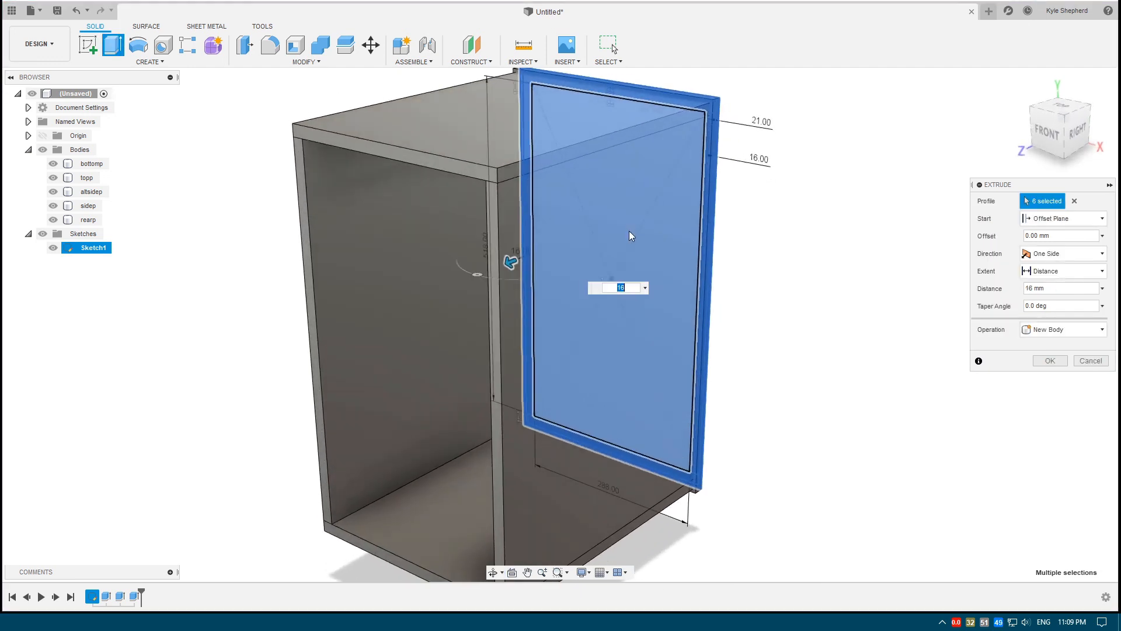
{"action": "left_click", "coordinate": [1072, 223]}
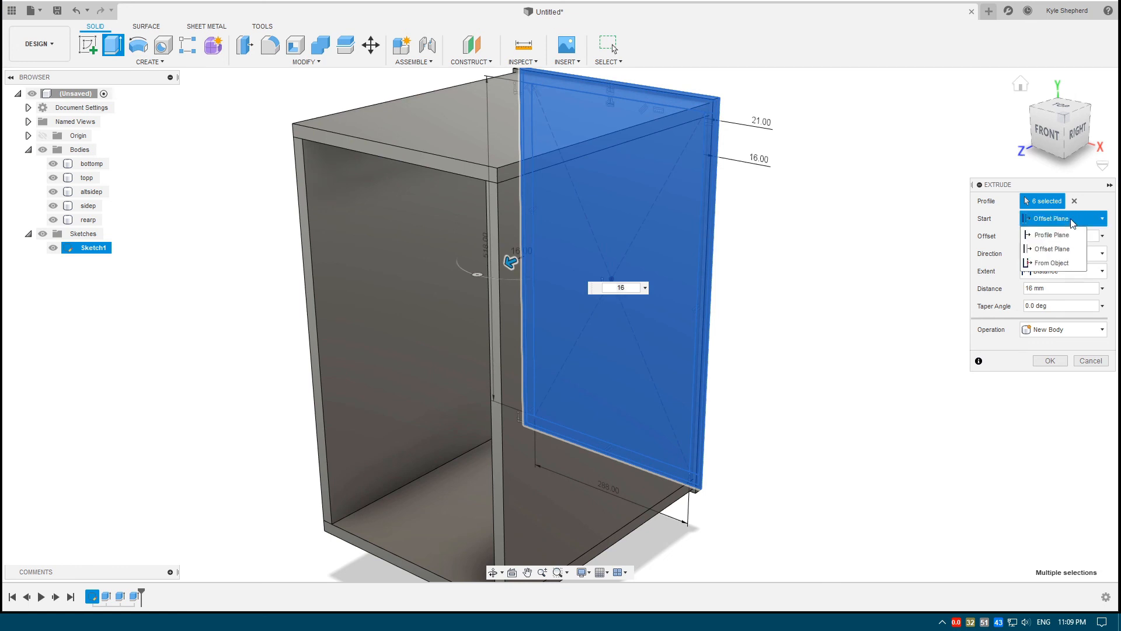
{"action": "left_click", "coordinate": [1060, 264]}
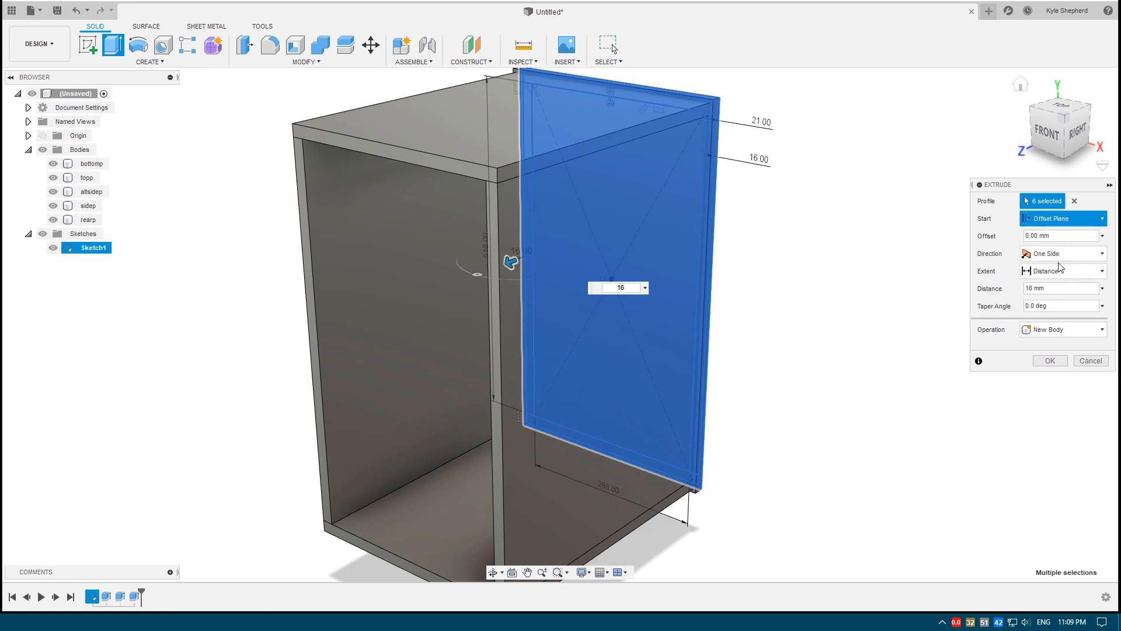
{"action": "scroll", "coordinate": [423, 160], "scroll_direction": "up", "scroll_amount": 1}
{"action": "left_click", "coordinate": [422, 161]}
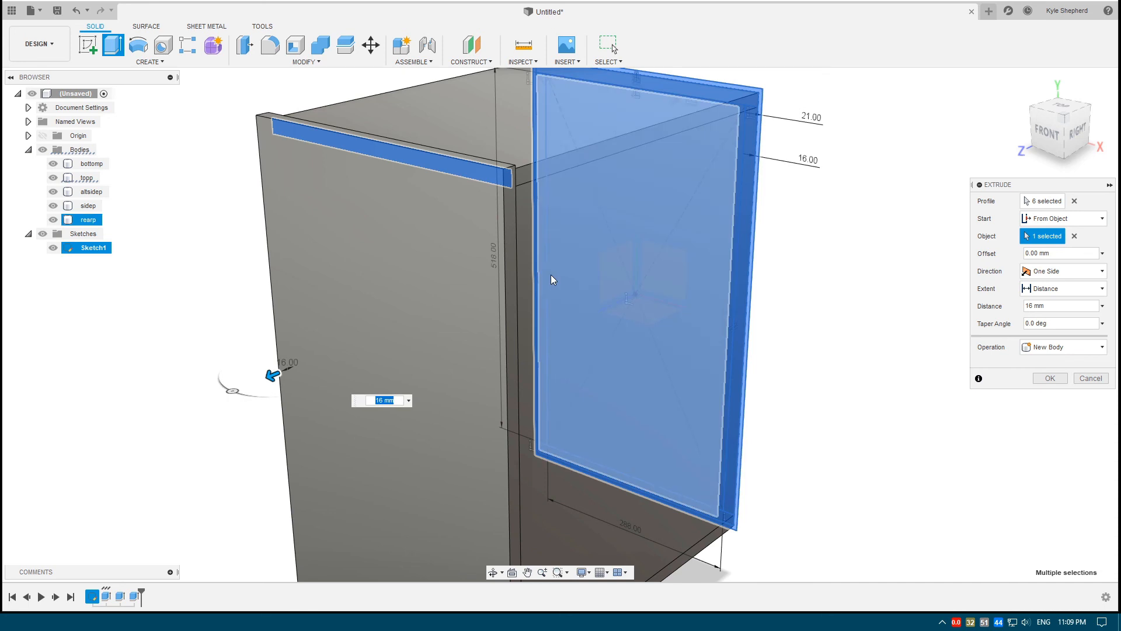
{"action": "scroll", "coordinate": [526, 245], "scroll_direction": "down", "scroll_amount": 2}
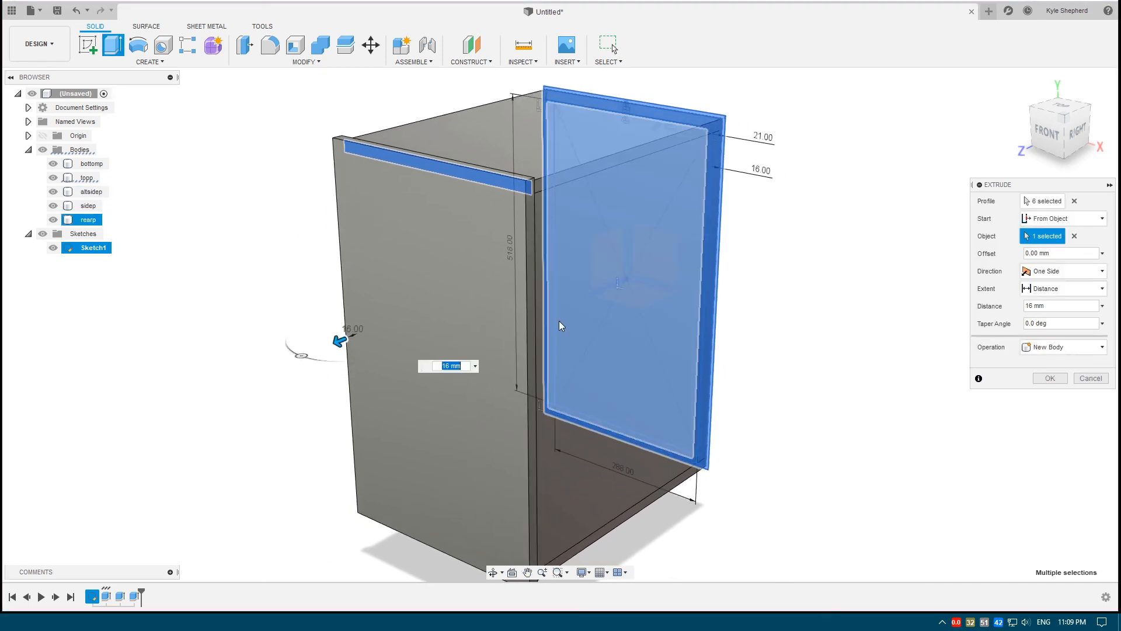
{"action": "left_click", "coordinate": [1090, 379]}
Start an extrusion of all the panel sketch's profiles, starting from the front edge face of the top panel
{"action": "left_click", "coordinate": [43, 149]}
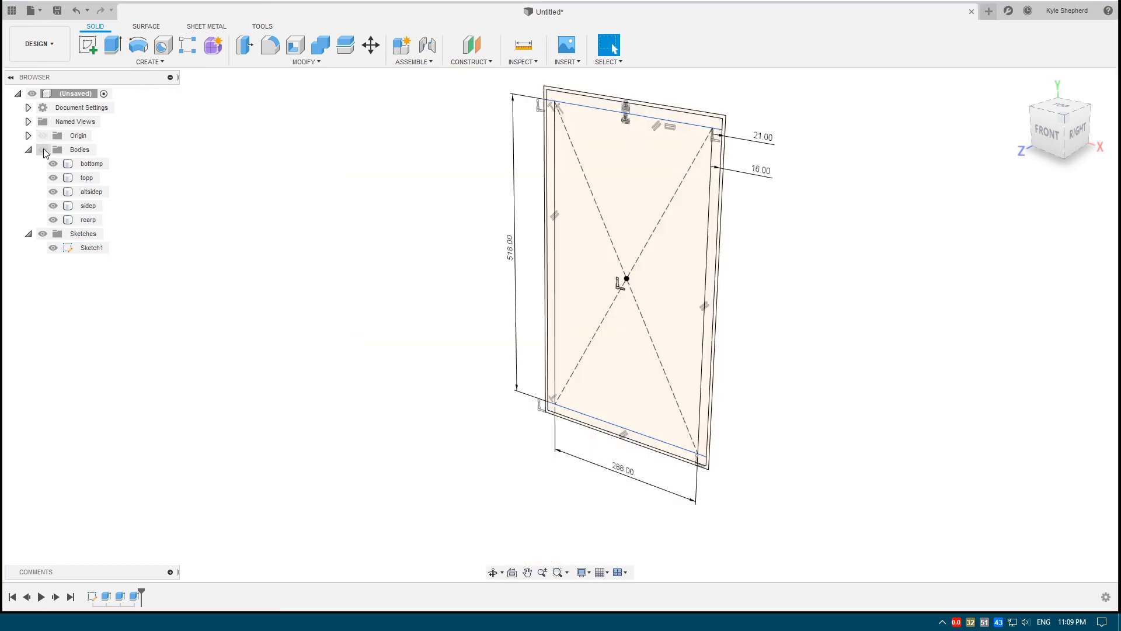
{"action": "left_click_drag", "start_coordinate": [809, 541], "coordinate": [445, 70]}
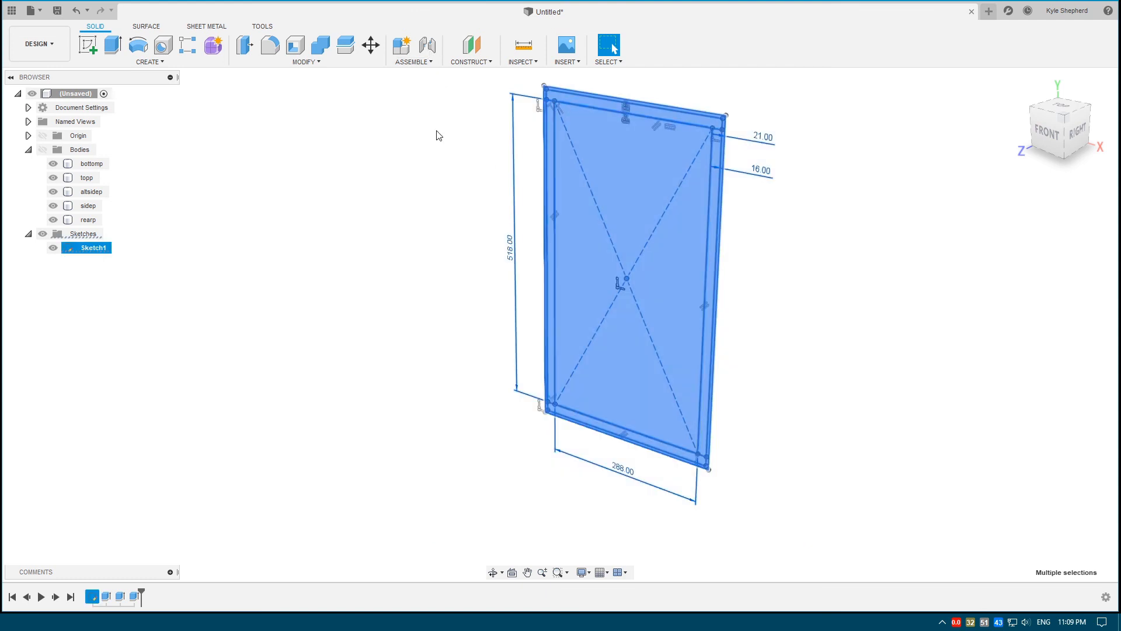
{"action": "left_click", "coordinate": [42, 150]}
{"action": "middle_click_drag", "start_coordinate": [632, 228], "coordinate": [593, 253]}
{"action": "key", "text": "e"}
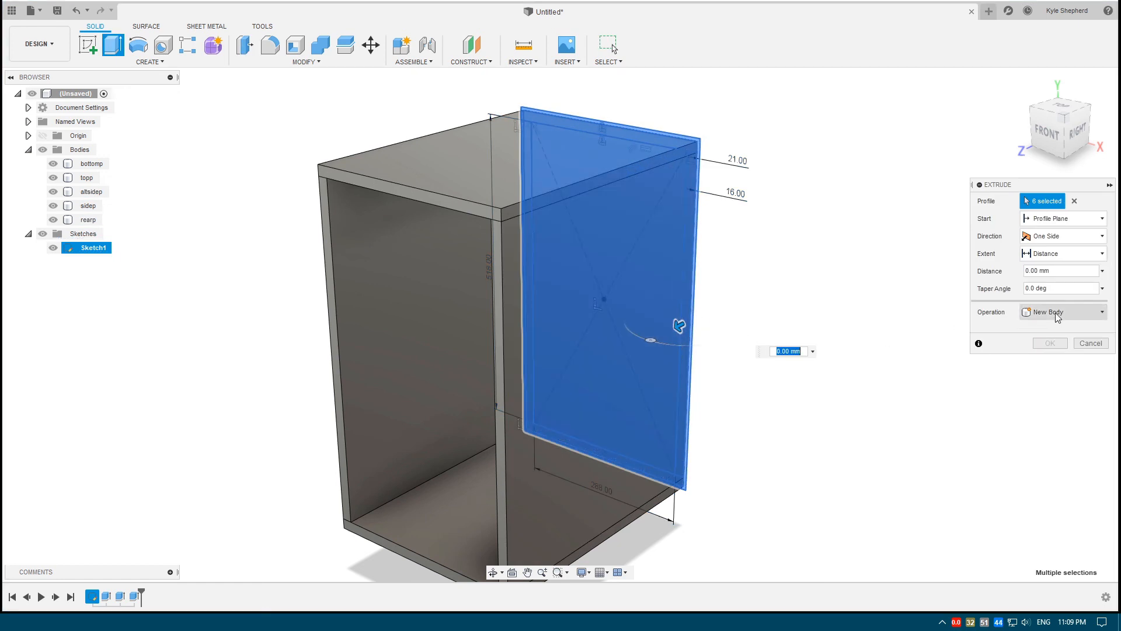
{"action": "left_click", "coordinate": [1066, 220]}
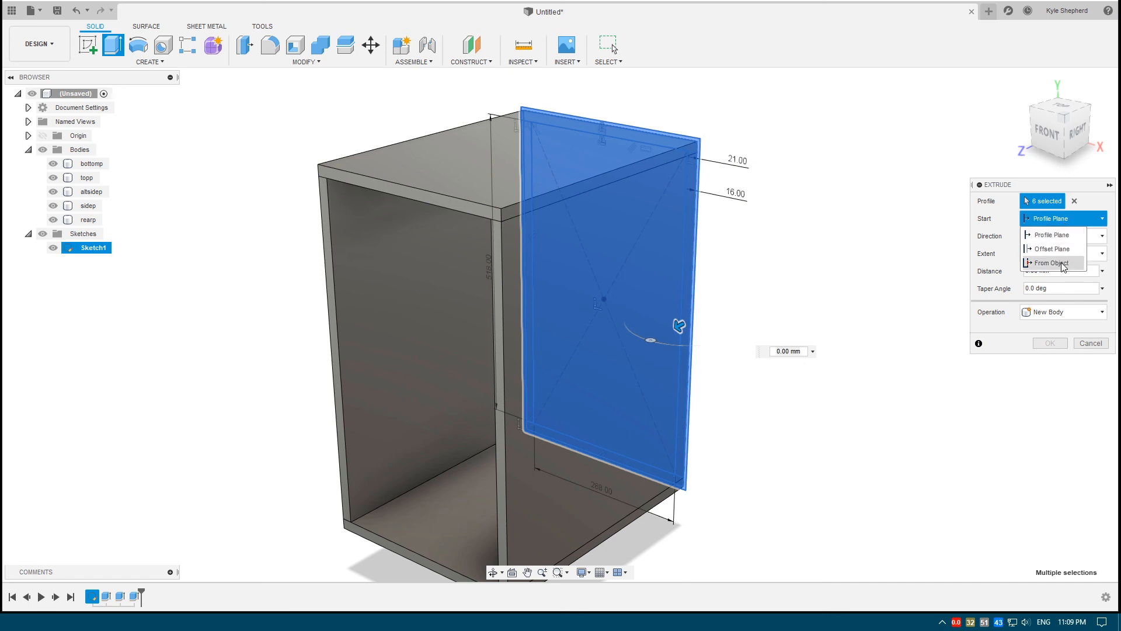
{"action": "left_click", "coordinate": [1048, 263]}
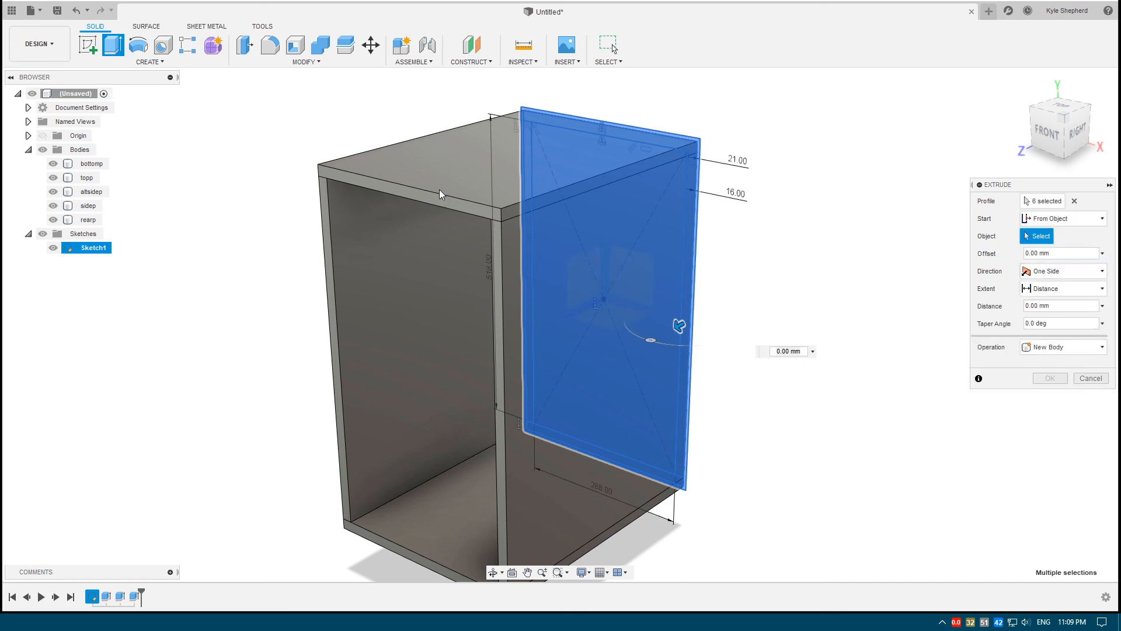
{"action": "scroll", "coordinate": [439, 194], "scroll_direction": "up", "scroll_amount": 2}
{"action": "left_click", "coordinate": [430, 205]}
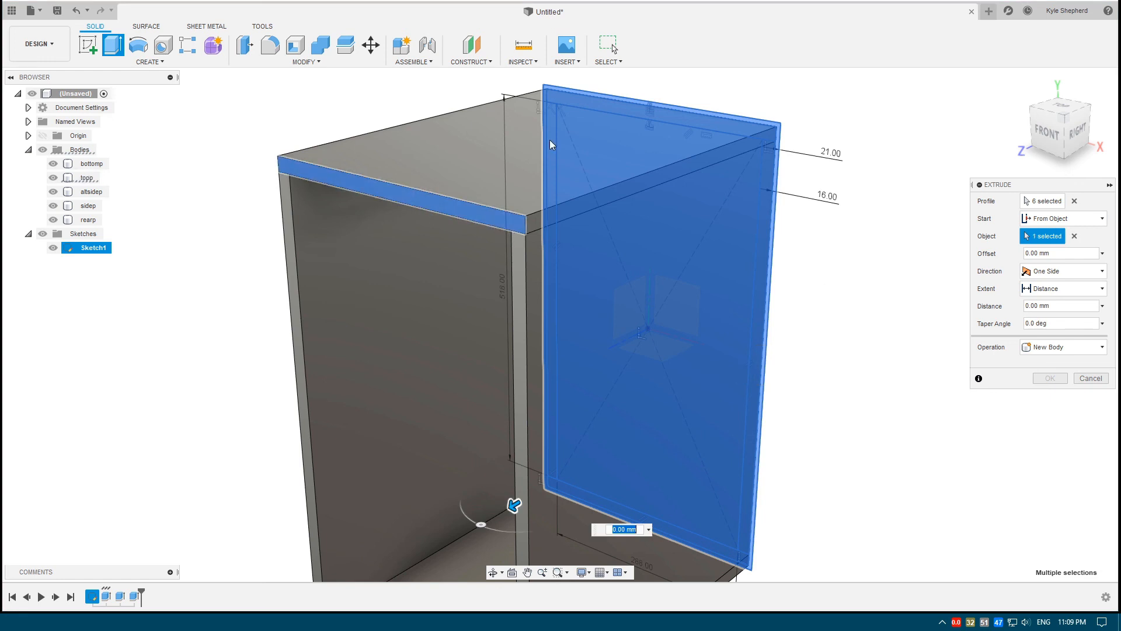
{"action": "scroll", "coordinate": [474, 201], "scroll_direction": "down", "scroll_amount": 2}
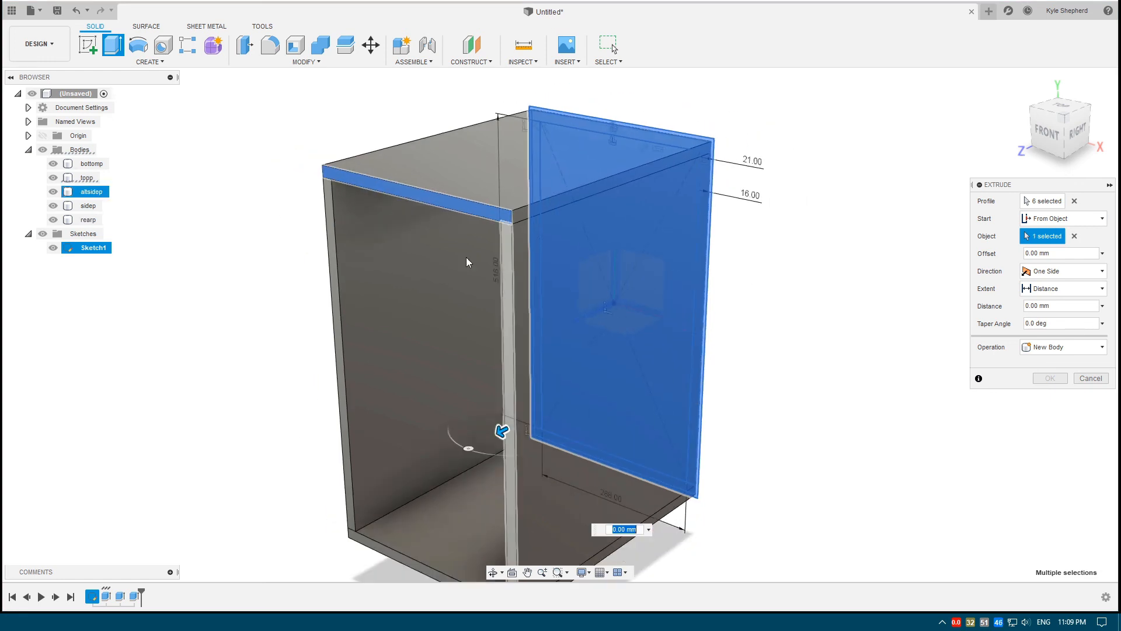
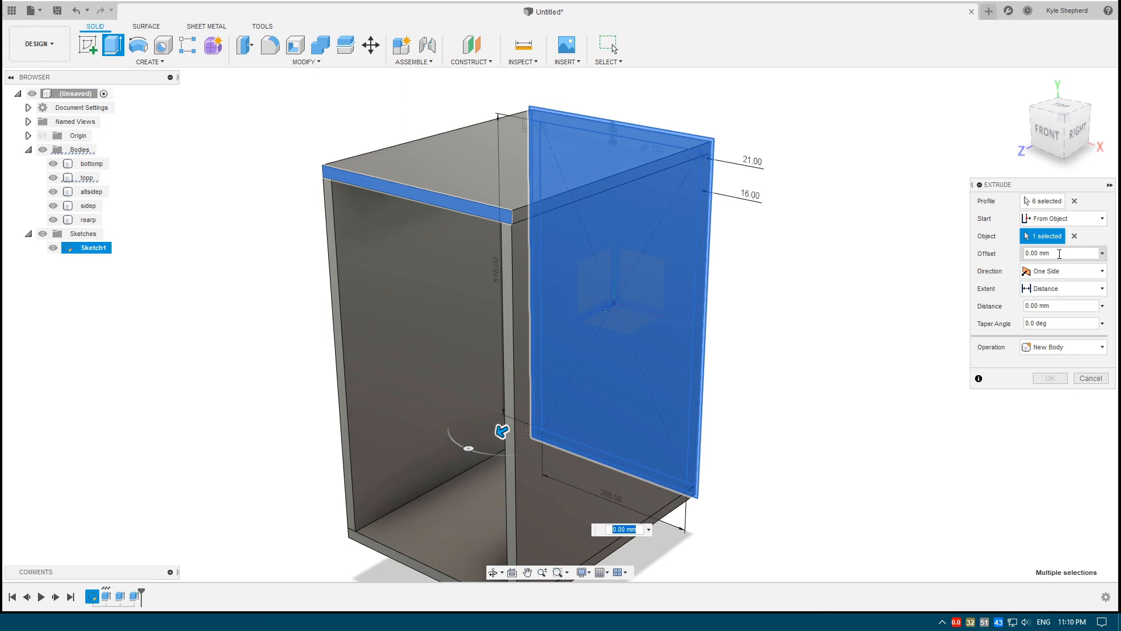
Set the extrusion distance to 16 mm and create the front panel as a new body
{"action": "left_click", "coordinate": [1068, 305]}
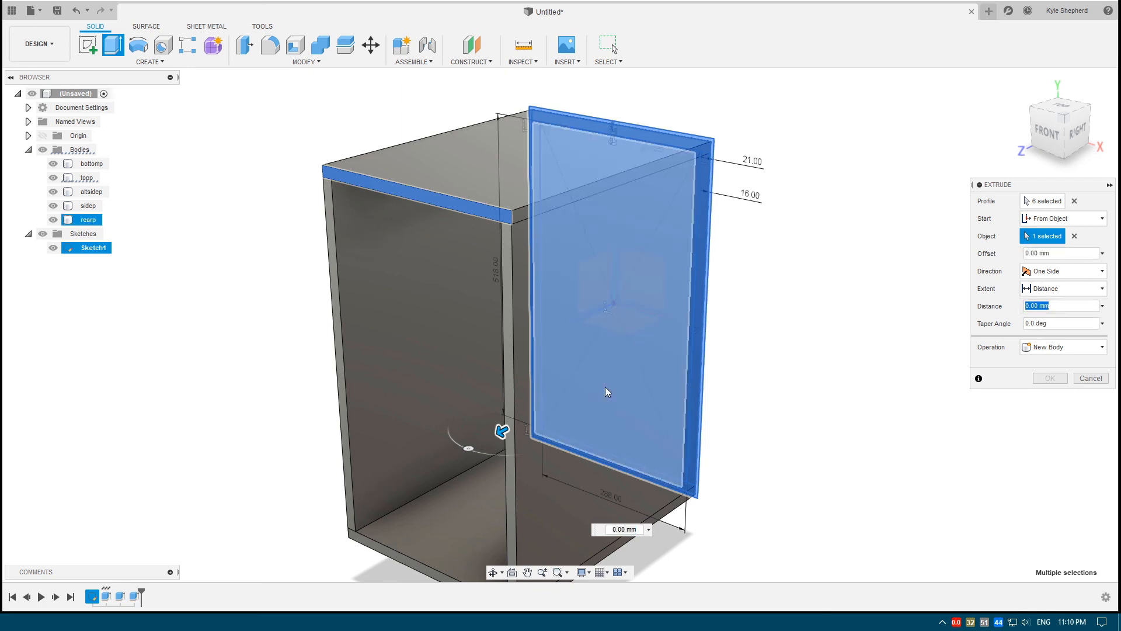
{"action": "type", "text": "16"}
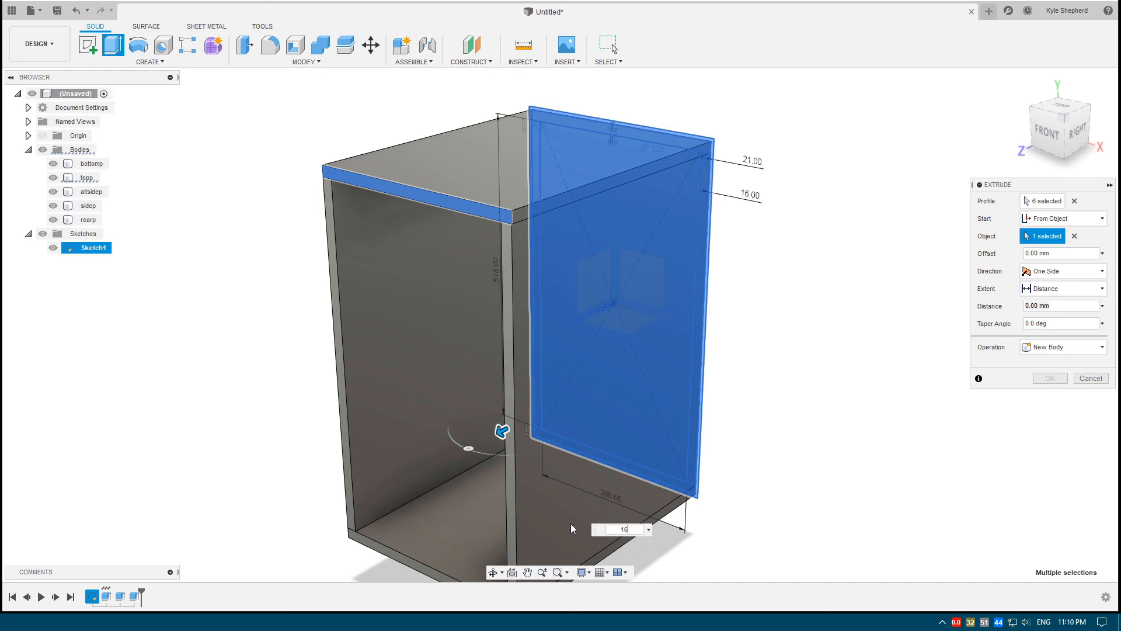
{"action": "left_click", "coordinate": [1102, 348]}
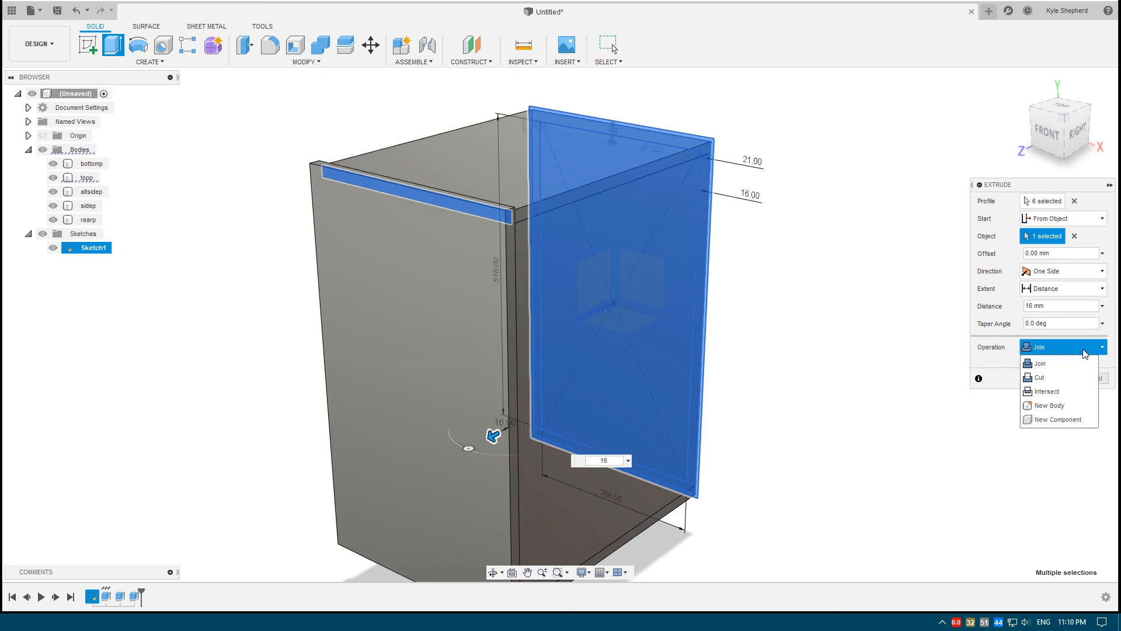
{"action": "left_click", "coordinate": [1053, 409]}
{"action": "left_click", "coordinate": [1056, 380]}
Examine how the new front panel meets the top and side panels of the cabinet
{"action": "middle_click_drag", "start_coordinate": [824, 294], "coordinate": [624, 209], "text": "shift"}
{"action": "scroll", "coordinate": [496, 216], "scroll_direction": "up", "scroll_amount": 3}
{"action": "scroll", "coordinate": [619, 223], "scroll_direction": "down", "scroll_amount": 2}
{"action": "scroll", "coordinate": [485, 215], "scroll_direction": "up", "scroll_amount": 3}
{"action": "key", "text": "Escape"}
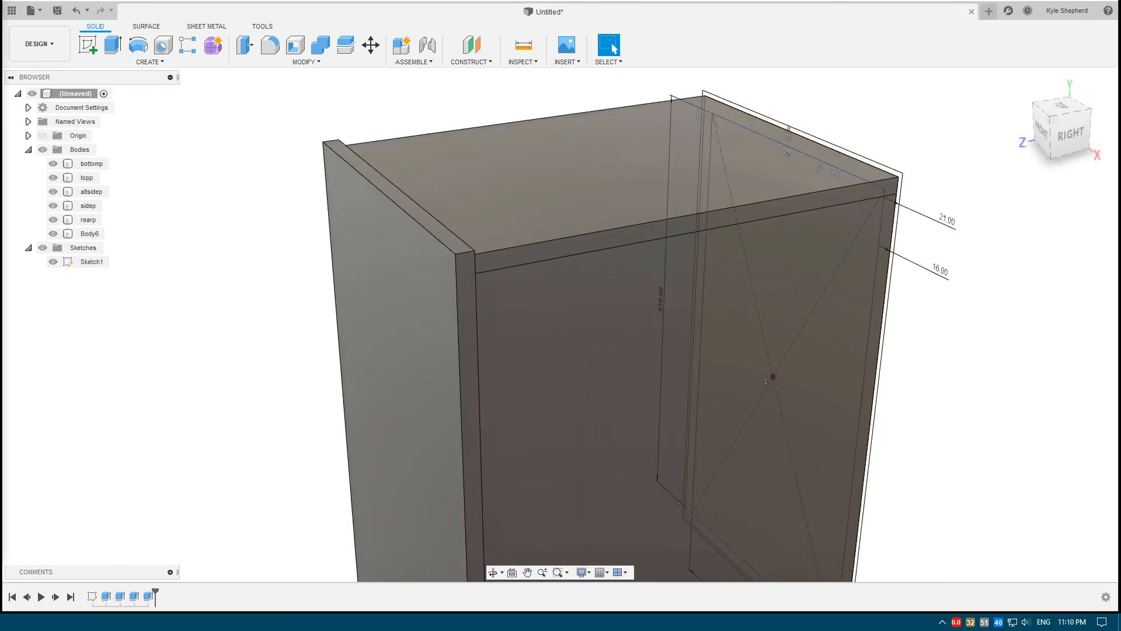
{"action": "left_click", "coordinate": [590, 302]}
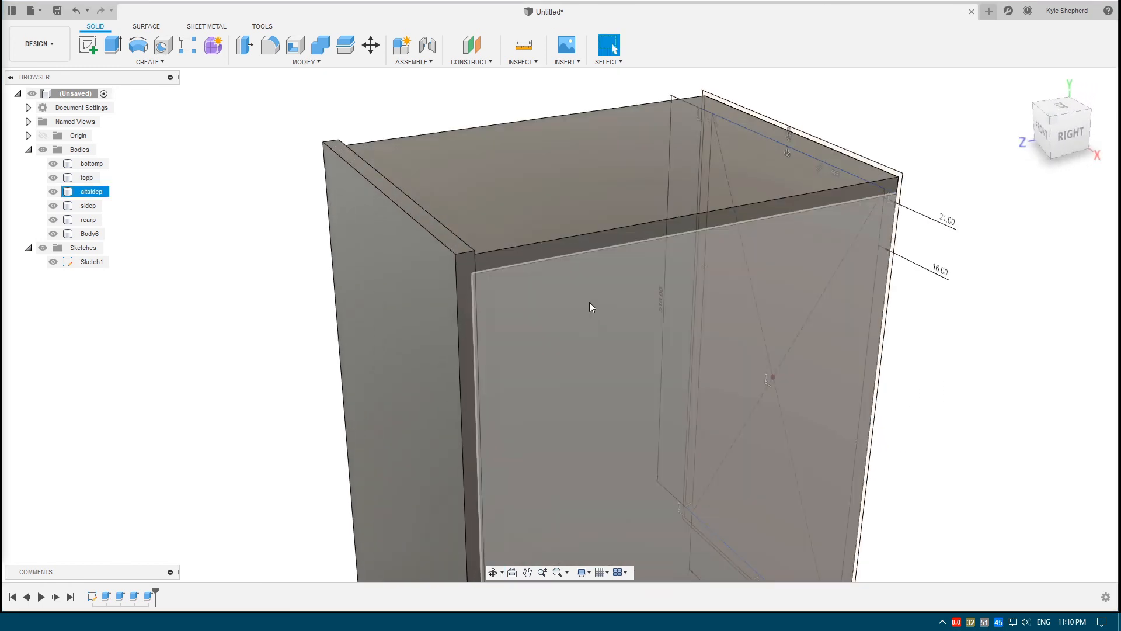
{"action": "scroll", "coordinate": [486, 299], "scroll_direction": "up", "scroll_amount": 2}
{"action": "scroll", "coordinate": [488, 275], "scroll_direction": "down", "scroll_amount": 2}
{"action": "scroll", "coordinate": [488, 274], "scroll_direction": "down", "scroll_amount": 2}
{"action": "mouse_move", "coordinate": [652, 327]}
{"action": "middle_mouse_down", "text": "shift"}
{"action": "mouse_move", "coordinate": [648, 296]}
{"action": "mouse_move", "coordinate": [645, 321]}
{"action": "middle_mouse_up", "text": "shift"}
{"action": "left_click", "coordinate": [387, 334]}
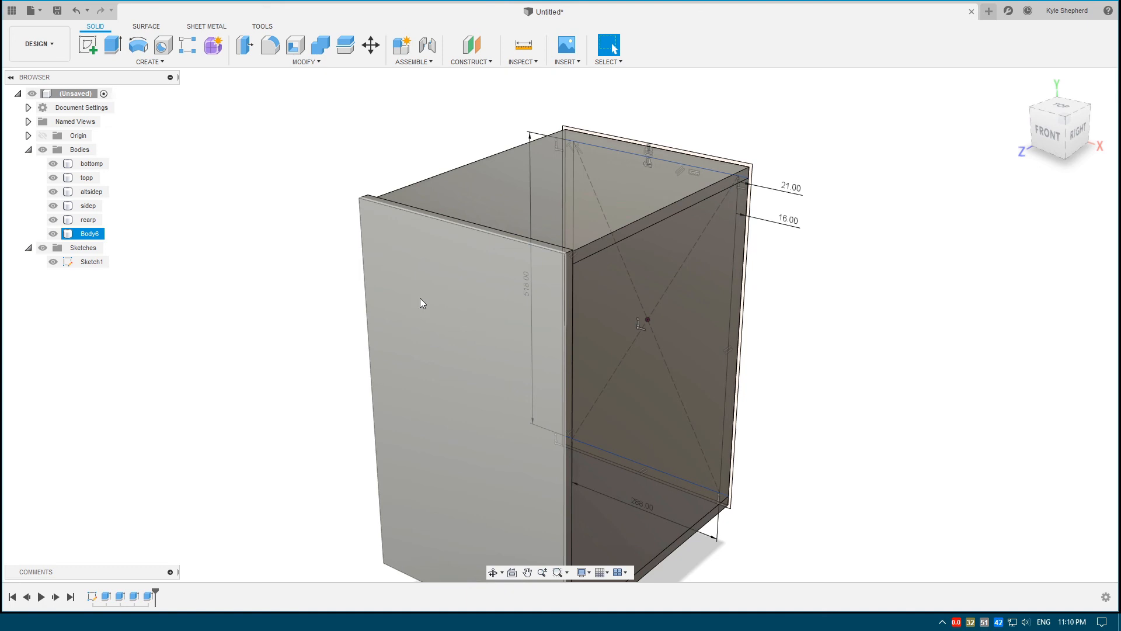
{"action": "key", "text": "Escape"}
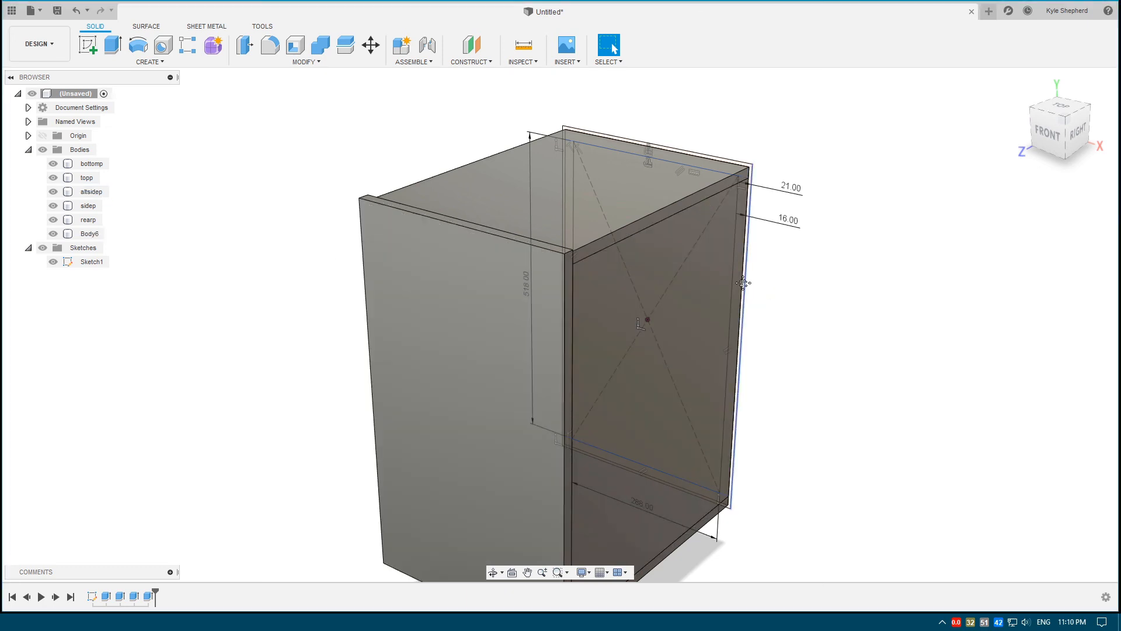
Create a new sketch on the outer face of the front panel
{"action": "middle_click_drag", "start_coordinate": [746, 282], "coordinate": [723, 268]}
{"action": "middle_click_drag", "start_coordinate": [645, 281], "coordinate": [526, 257], "text": "shift"}
{"action": "left_click", "coordinate": [432, 240]}
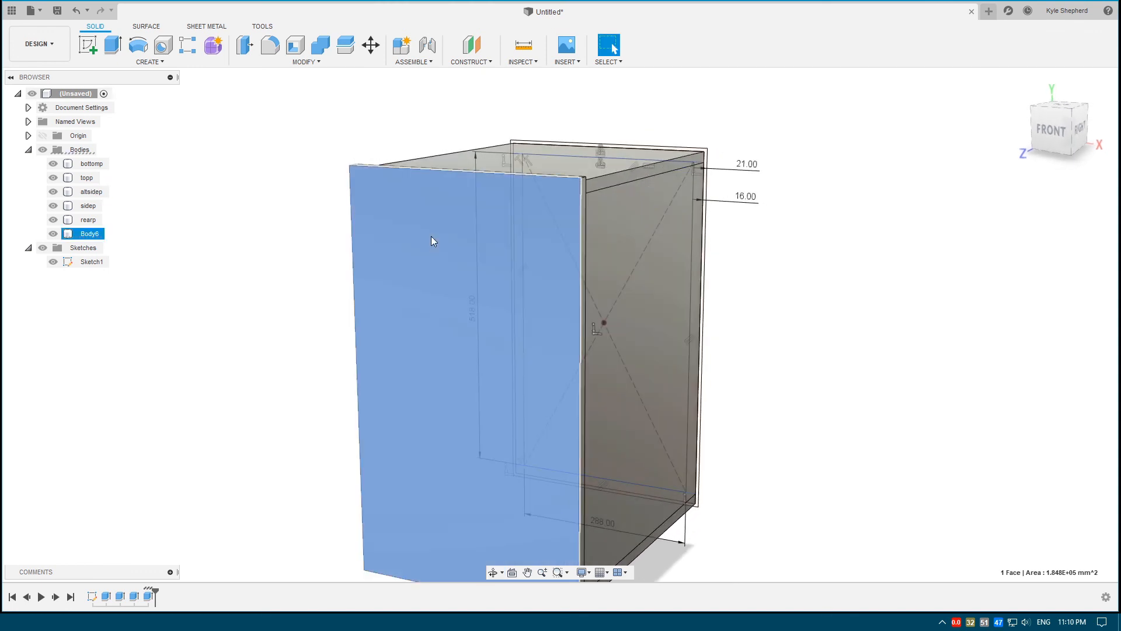
{"action": "left_click", "coordinate": [88, 51]}
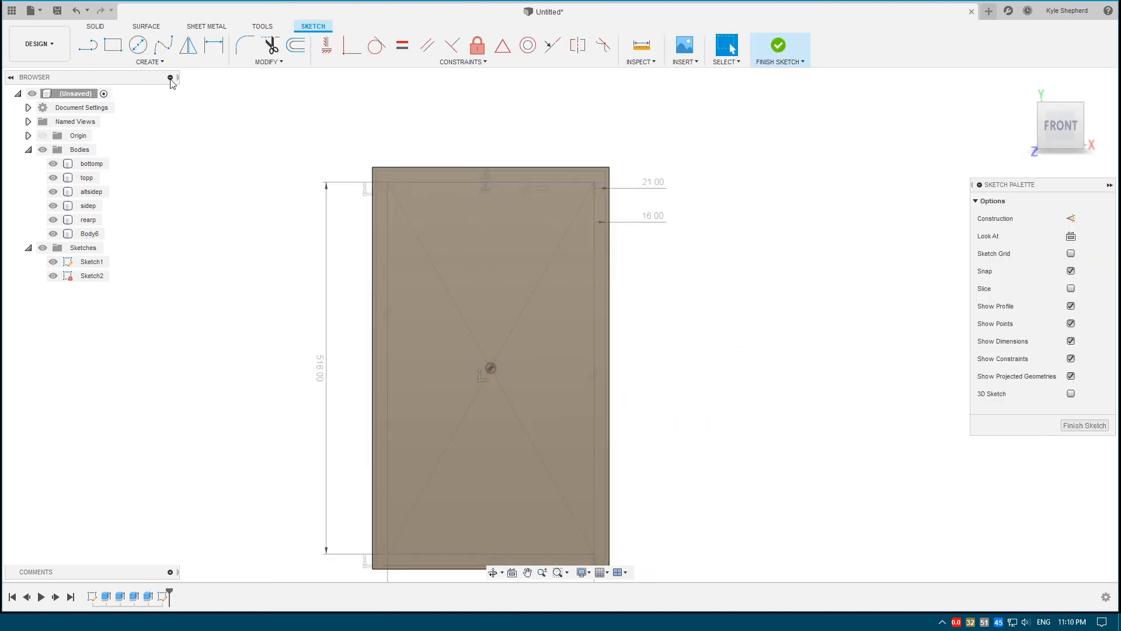
Sketch a circle about 184 mm in diameter on the front panel, centred directly above the panel's midpoint
{"action": "left_click", "coordinate": [138, 45]}
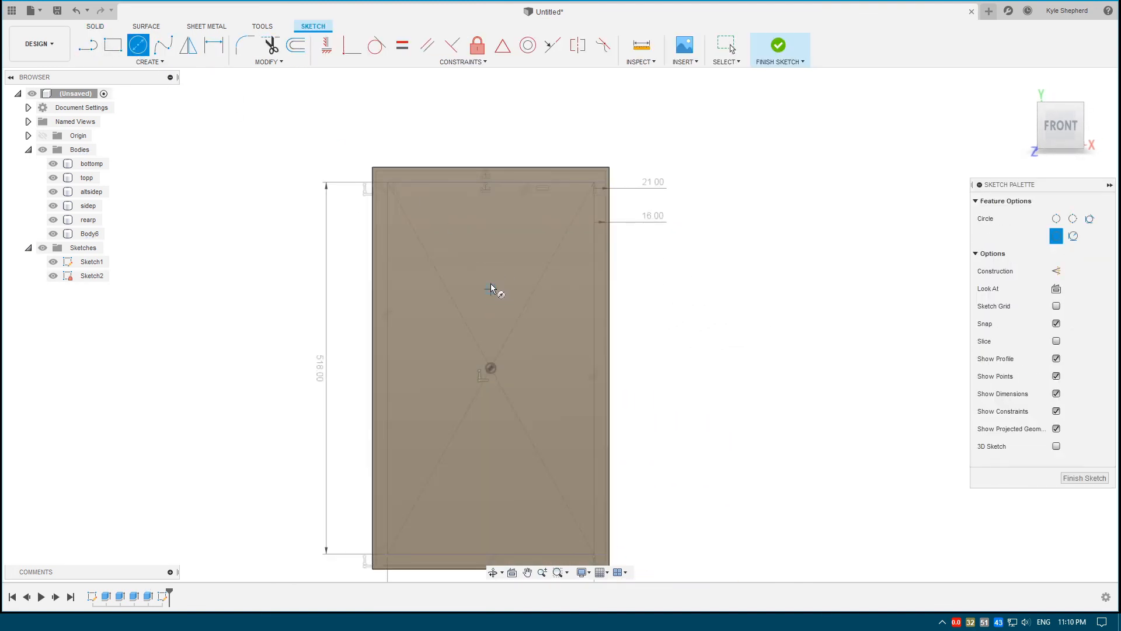
{"action": "scroll", "coordinate": [491, 204], "scroll_direction": "up", "scroll_amount": 2}
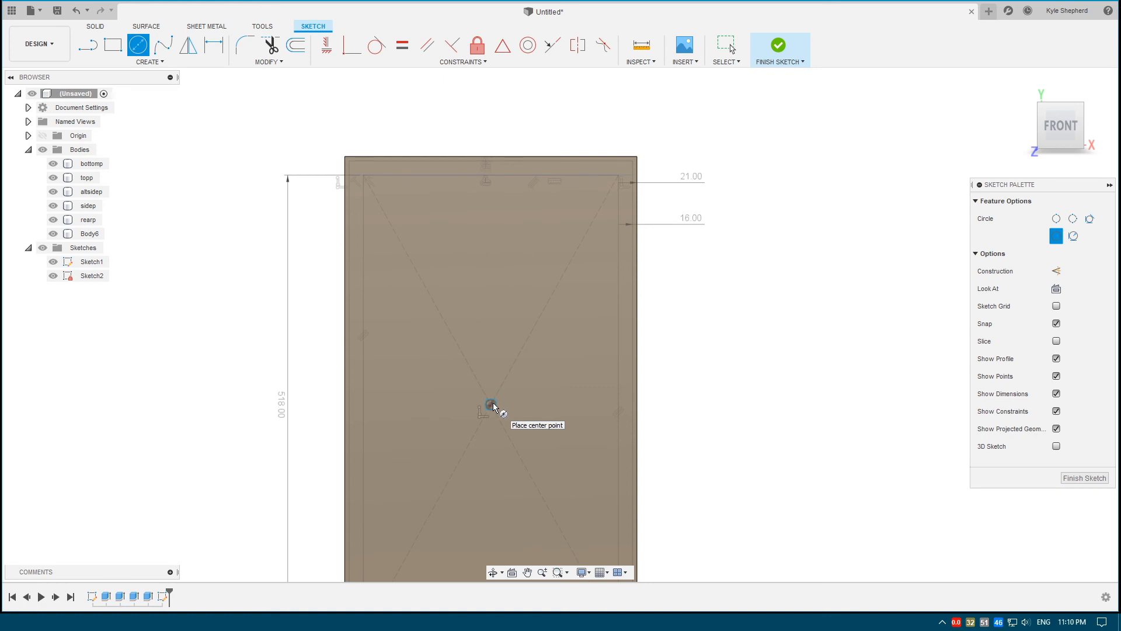
{"action": "left_click", "coordinate": [491, 325]}
{"action": "left_click", "coordinate": [543, 263]}
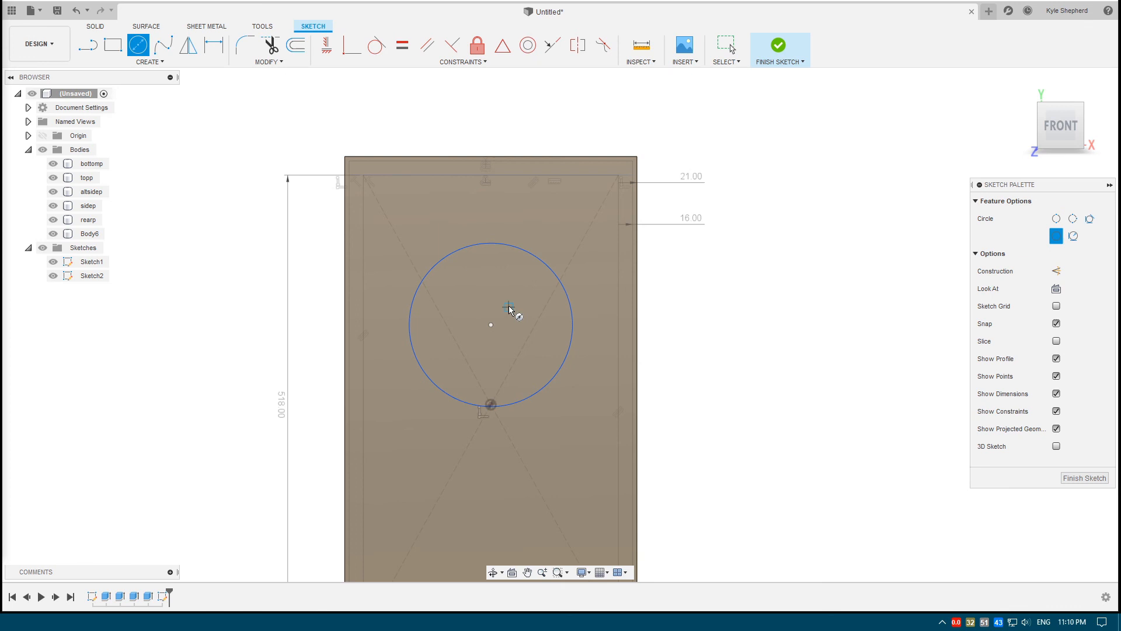
Dimension the circle's diameter and set it to 195 mm
{"action": "middle_click_drag", "start_coordinate": [515, 318], "coordinate": [542, 312]}
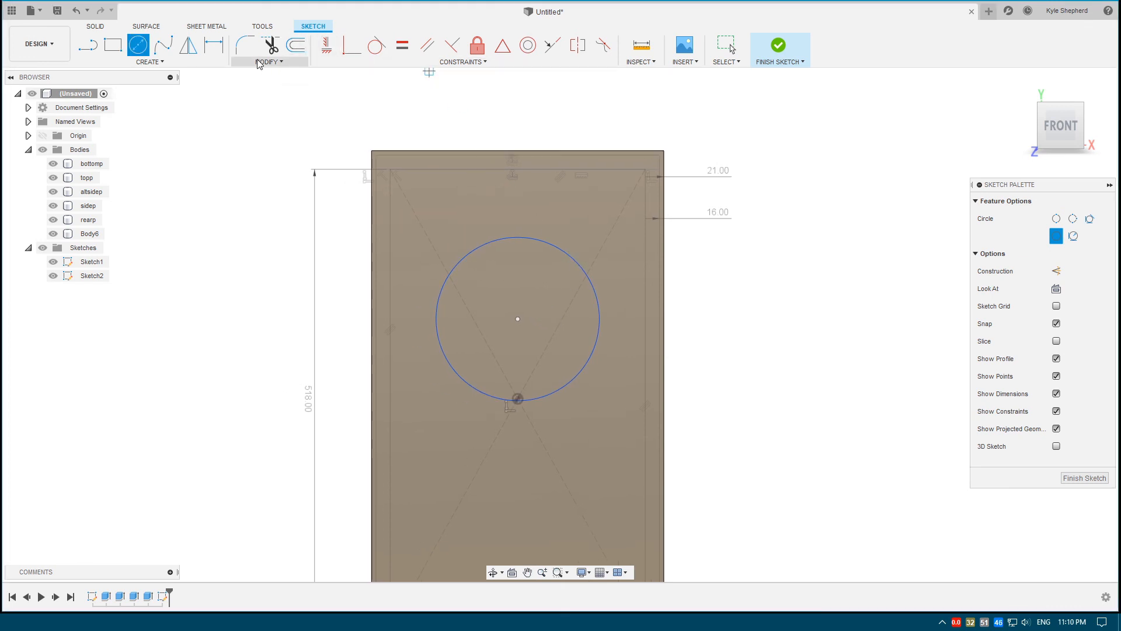
{"action": "left_click", "coordinate": [214, 45]}
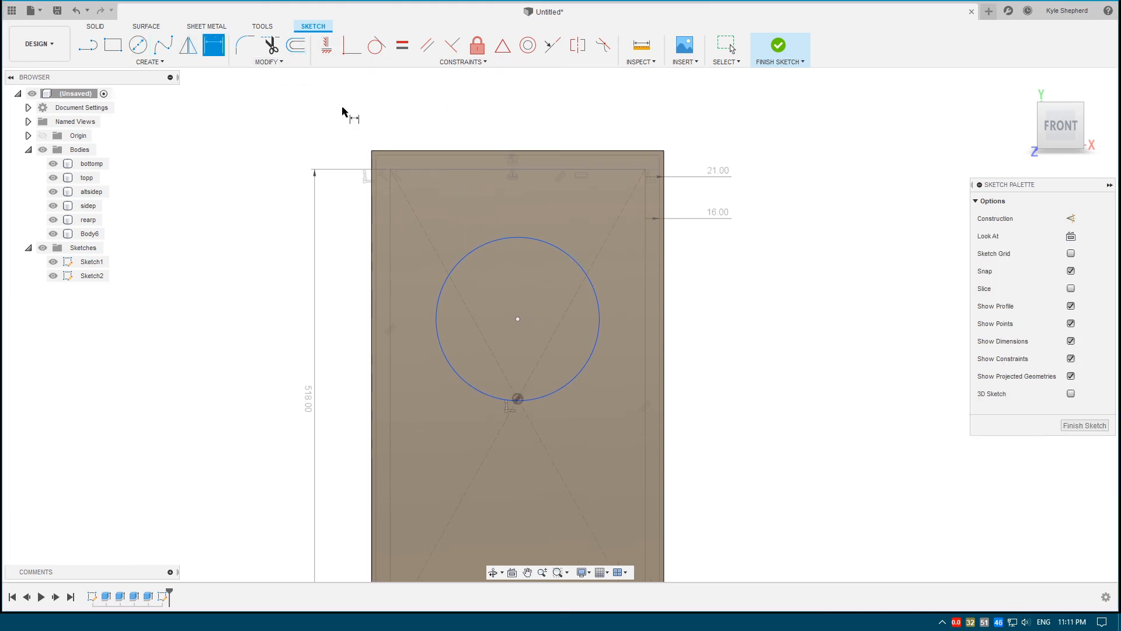
{"action": "left_click", "coordinate": [548, 243]}
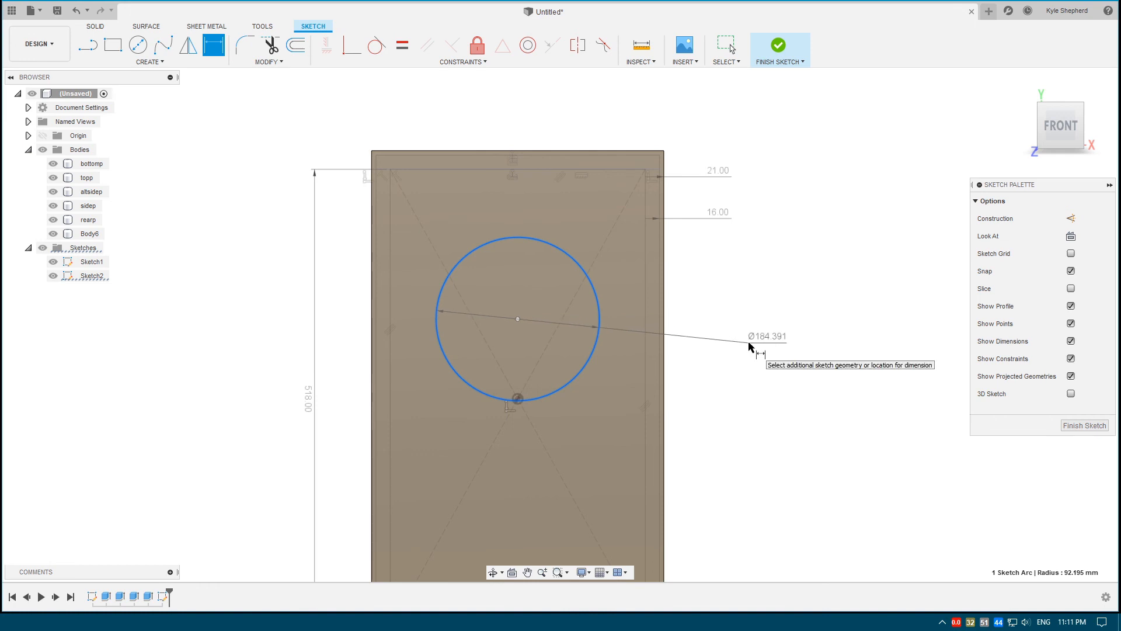
{"action": "left_click", "coordinate": [749, 345]}
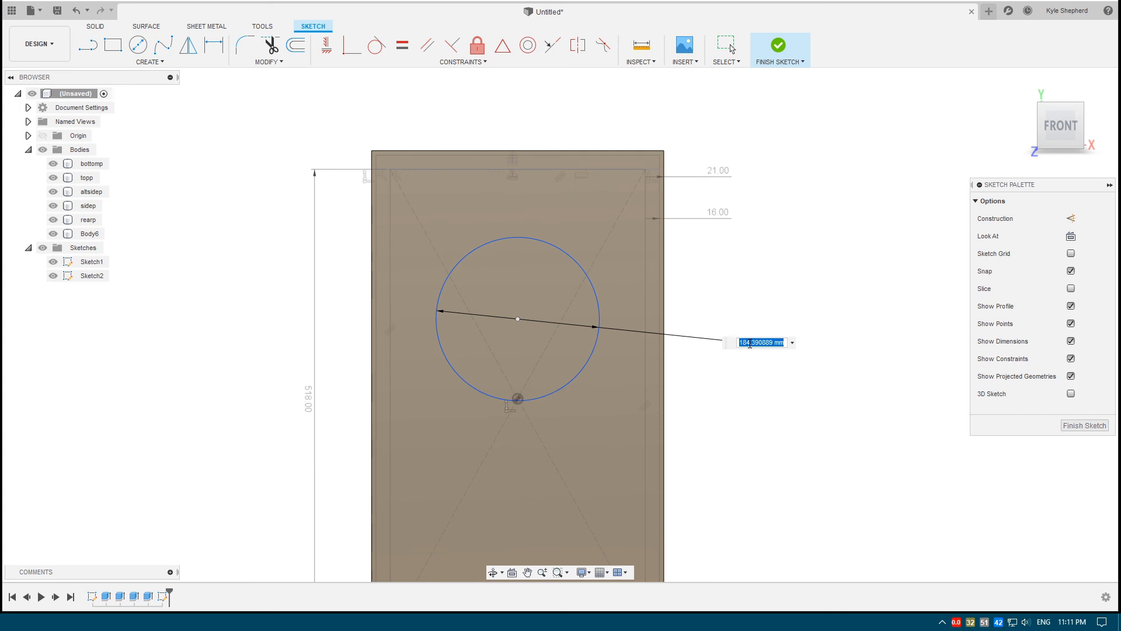
{"action": "type", "text": "195"}
{"action": "key", "text": "Return"}
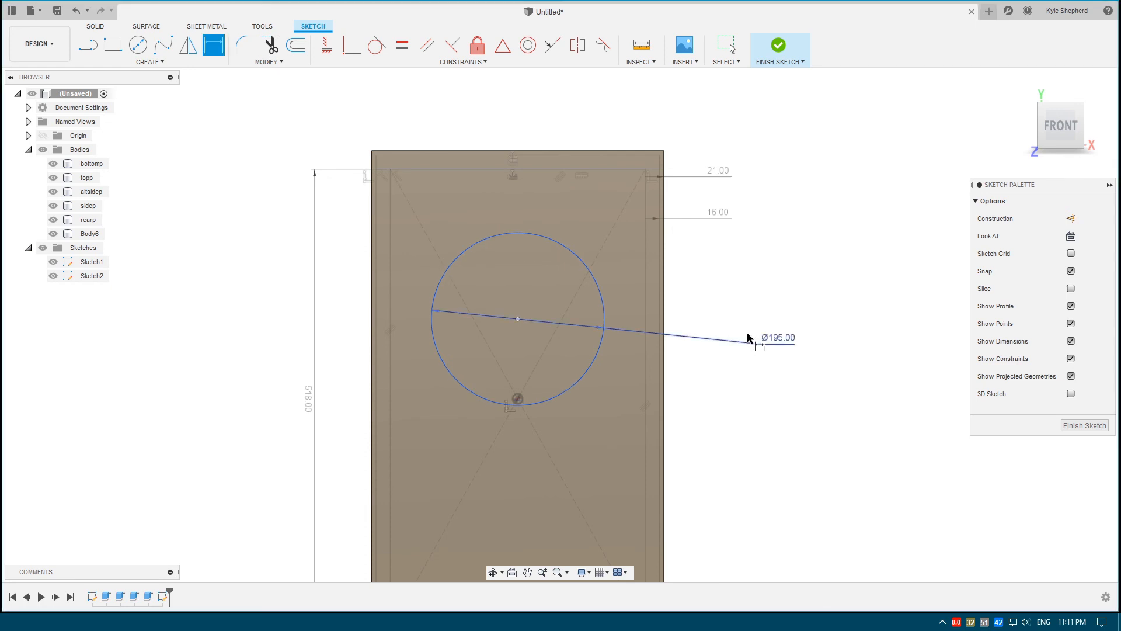
{"action": "scroll", "coordinate": [769, 336], "scroll_direction": "down", "scroll_amount": 2}
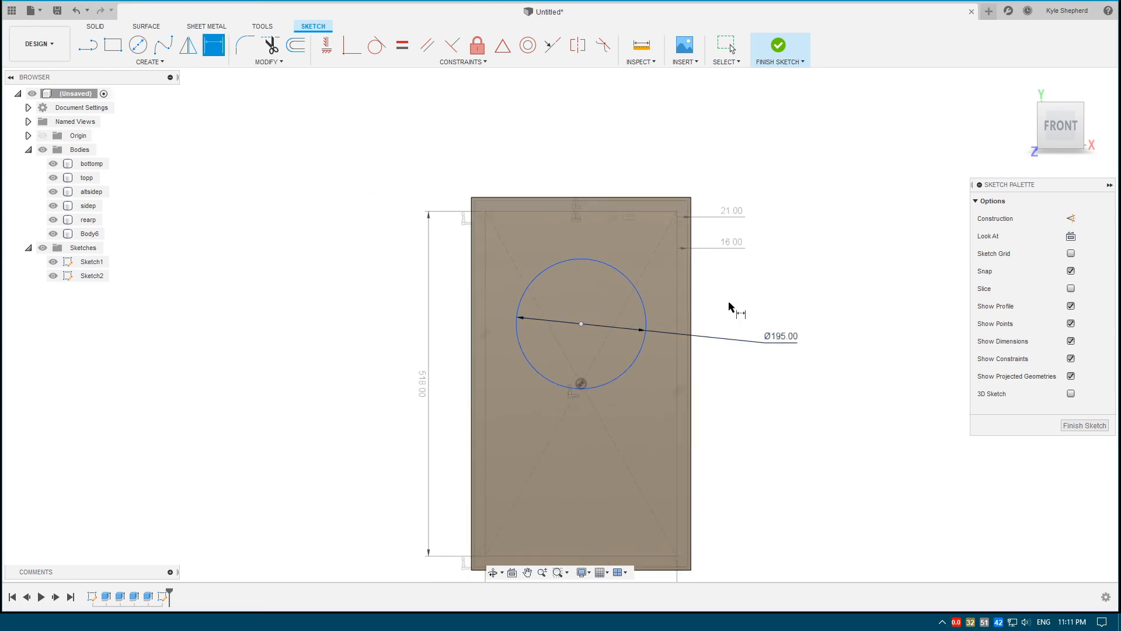
{"action": "scroll", "coordinate": [686, 299], "scroll_direction": "down", "scroll_amount": 1}
{"action": "scroll", "coordinate": [654, 281], "scroll_direction": "down", "scroll_amount": 2}
{"action": "scroll", "coordinate": [666, 297], "scroll_direction": "up", "scroll_amount": 1}
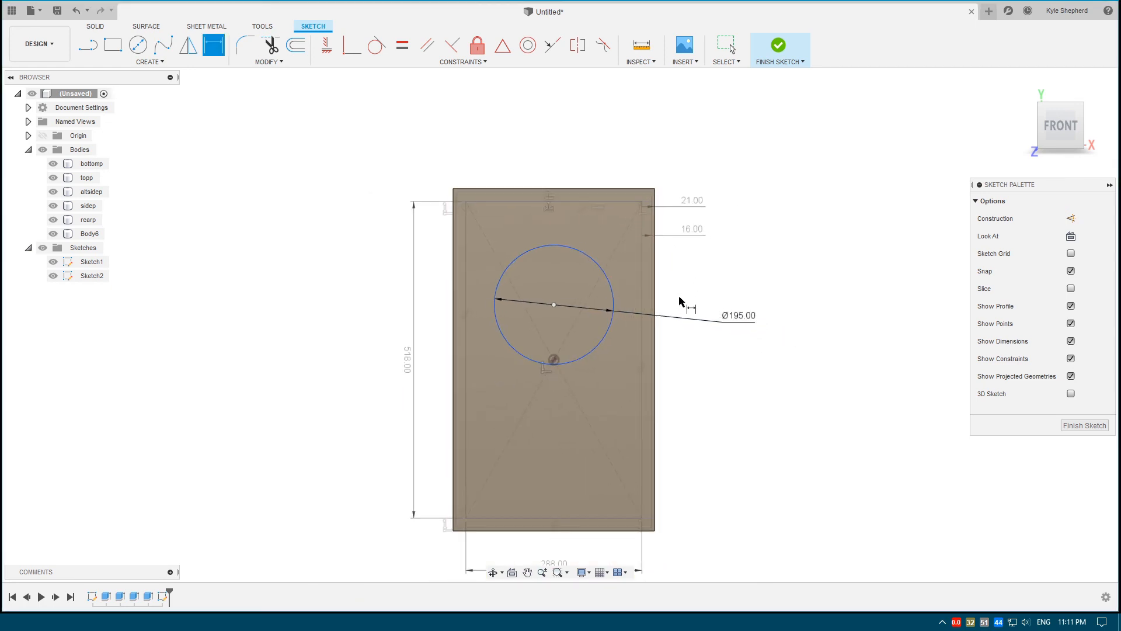
Move the 195 mm circle 20 mm straight down on the front panel
{"action": "key", "text": "Escape"}
{"action": "middle_click_drag", "start_coordinate": [687, 290], "coordinate": [664, 313]}
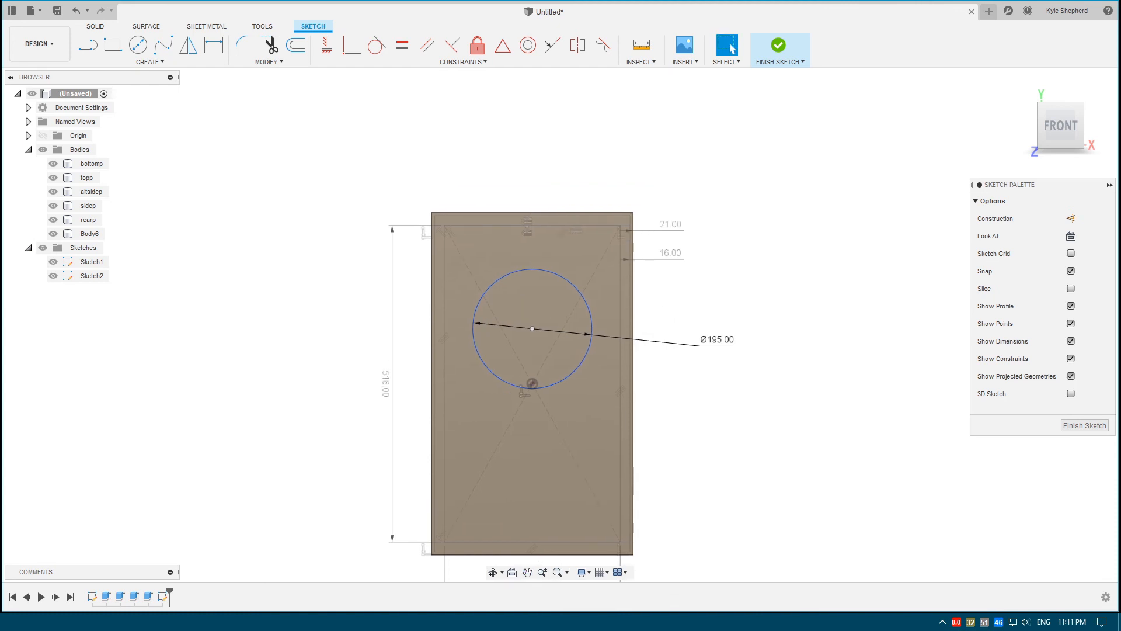
{"action": "left_click", "coordinate": [552, 275]}
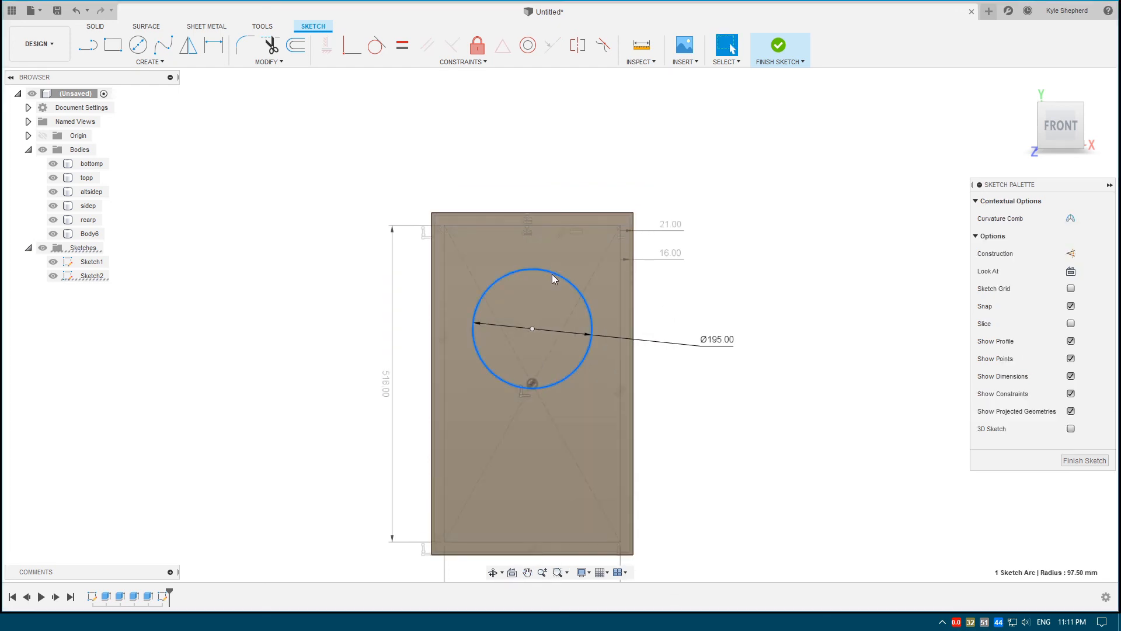
{"action": "key", "text": "m"}
{"action": "mouse_move", "coordinate": [530, 306]}
{"action": "left_mouse_down"}
{"action": "mouse_move", "coordinate": [517, 390]}
{"action": "mouse_move", "coordinate": [516, 296]}
{"action": "mouse_move", "coordinate": [516, 420]}
{"action": "mouse_move", "coordinate": [531, 298]}
{"action": "mouse_move", "coordinate": [532, 310]}
{"action": "left_mouse_up"}
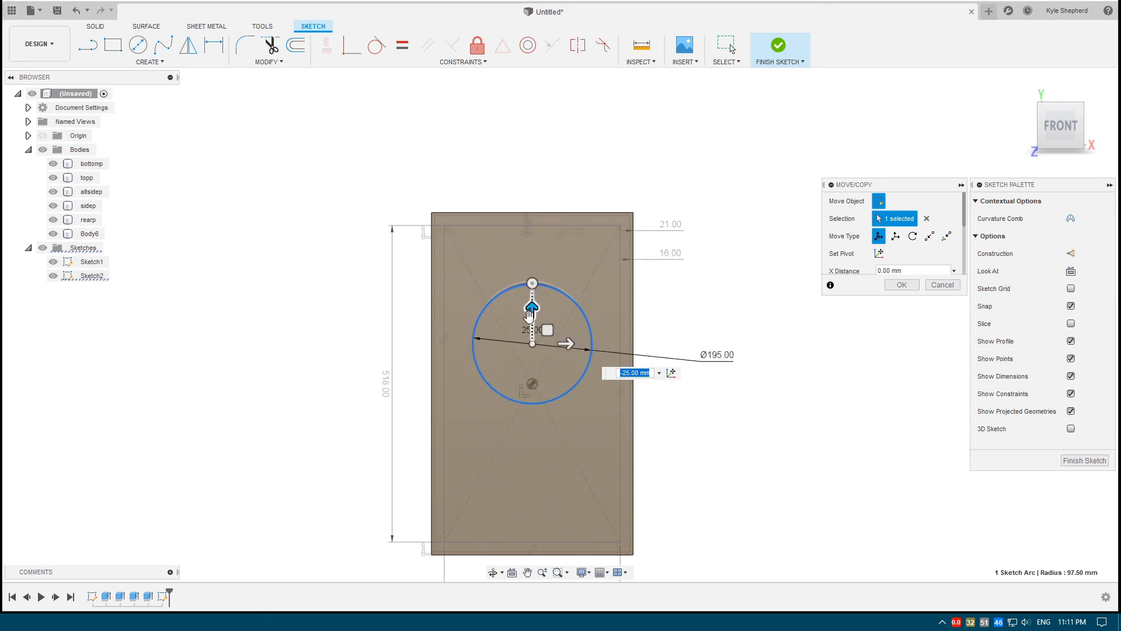
{"action": "scroll", "coordinate": [530, 318], "scroll_direction": "up", "scroll_amount": 2}
{"action": "scroll", "coordinate": [532, 321], "scroll_direction": "up", "scroll_amount": 2}
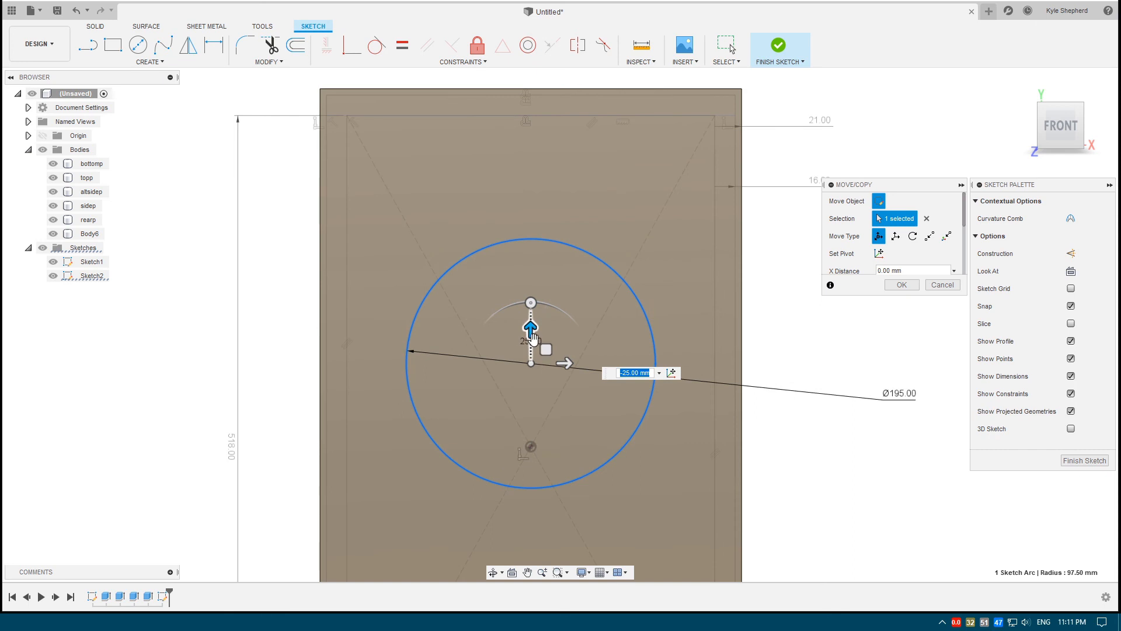
{"action": "left_click_drag", "start_coordinate": [532, 333], "coordinate": [530, 322]}
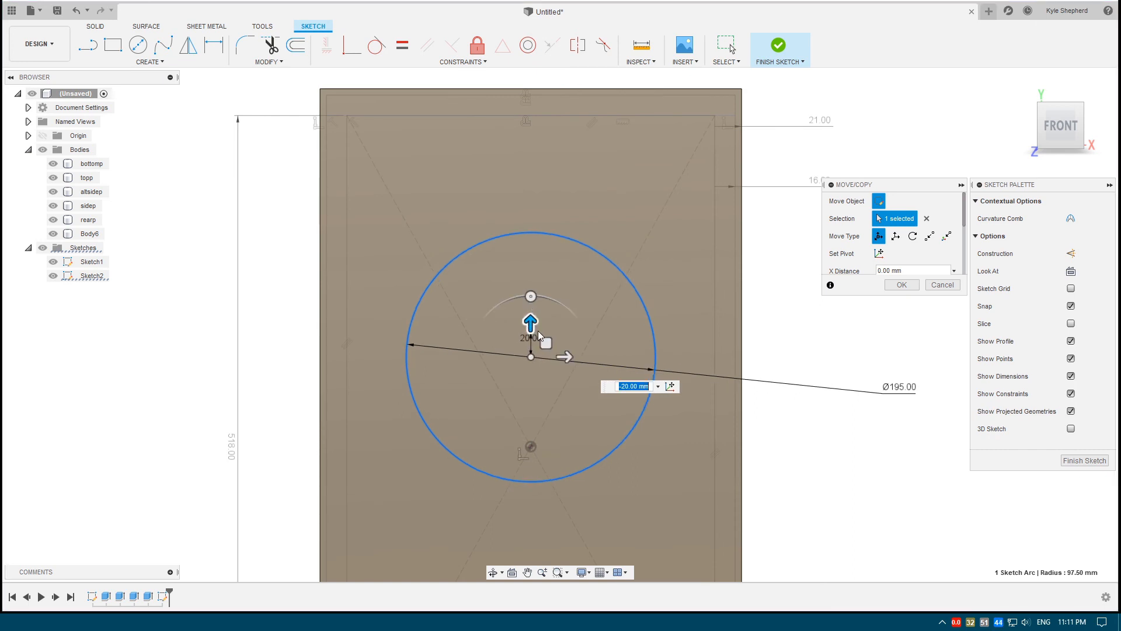
{"action": "scroll", "coordinate": [541, 390], "scroll_direction": "down", "scroll_amount": 3}
{"action": "scroll", "coordinate": [532, 493], "scroll_direction": "down", "scroll_amount": 3}
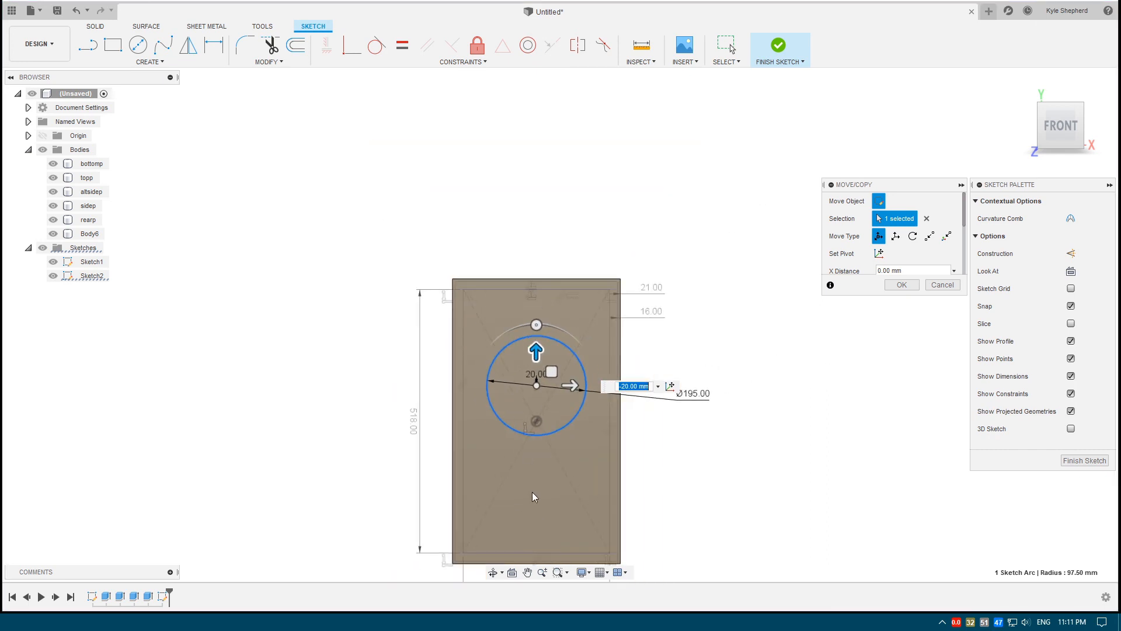
{"action": "middle_click_drag", "start_coordinate": [531, 492], "coordinate": [507, 443]}
{"action": "key", "text": "Return"}
Sketch a two-point rectangle about 295 mm wide and 40 mm high near the bottom of the front panel
{"action": "scroll", "coordinate": [530, 318], "scroll_direction": "up", "scroll_amount": 2}
{"action": "scroll", "coordinate": [524, 314], "scroll_direction": "up", "scroll_amount": 1}
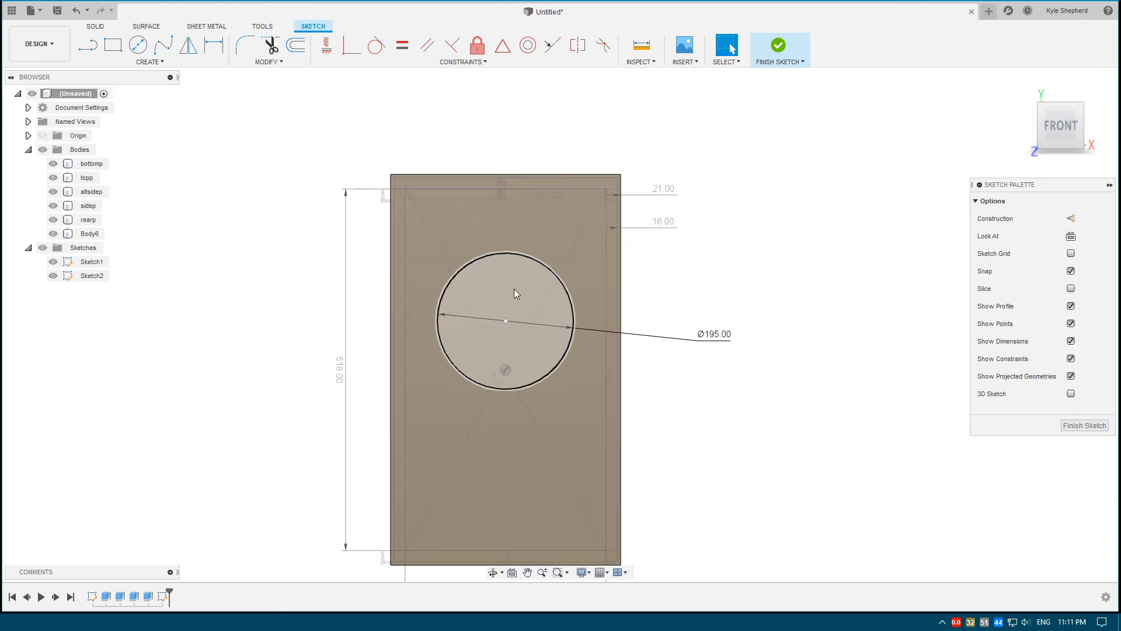
{"action": "middle_click_drag", "start_coordinate": [520, 396], "coordinate": [508, 232]}
{"action": "scroll", "coordinate": [446, 382], "scroll_direction": "up", "scroll_amount": 3}
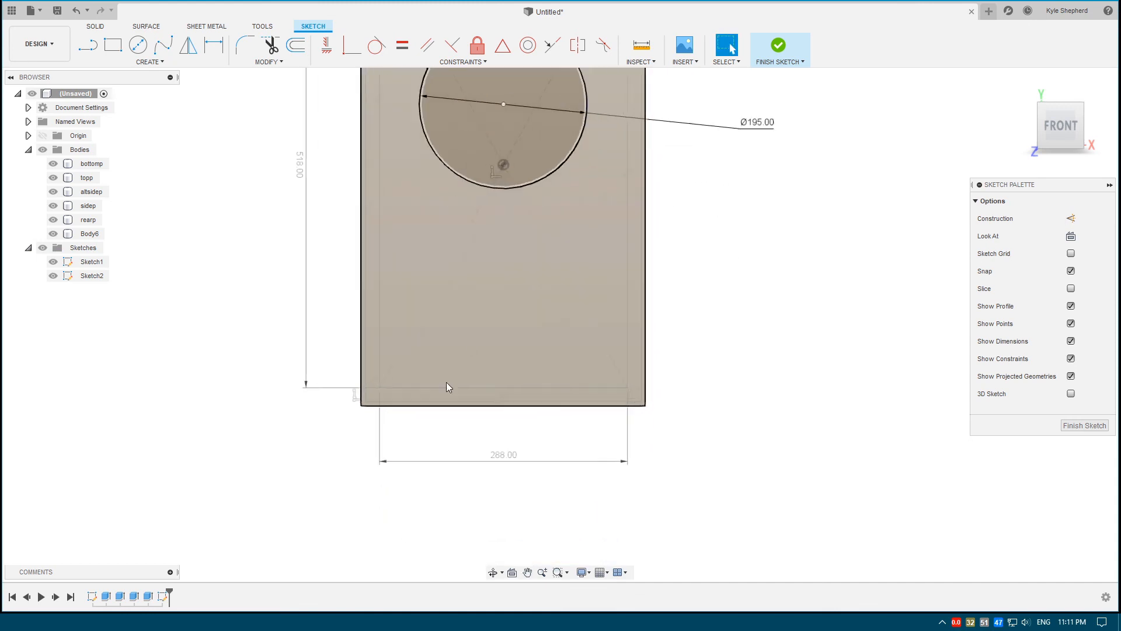
{"action": "scroll", "coordinate": [422, 370], "scroll_direction": "up", "scroll_amount": 1}
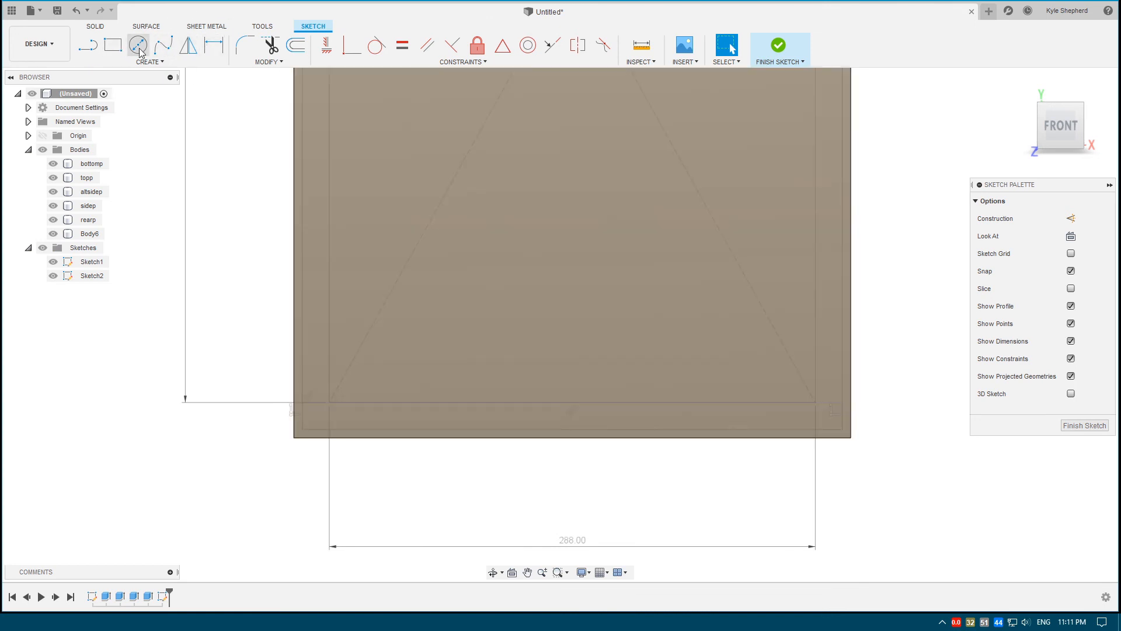
{"action": "left_click", "coordinate": [113, 45]}
{"action": "scroll", "coordinate": [215, 418], "scroll_direction": "up", "scroll_amount": 4}
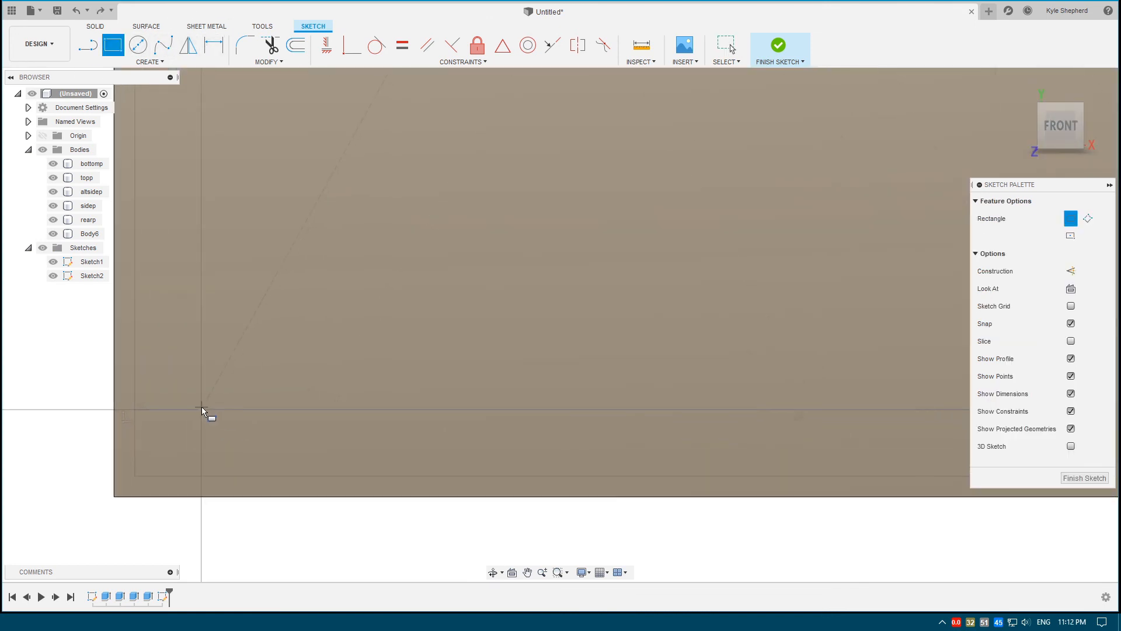
{"action": "scroll", "coordinate": [213, 410], "scroll_direction": "down", "scroll_amount": 3}
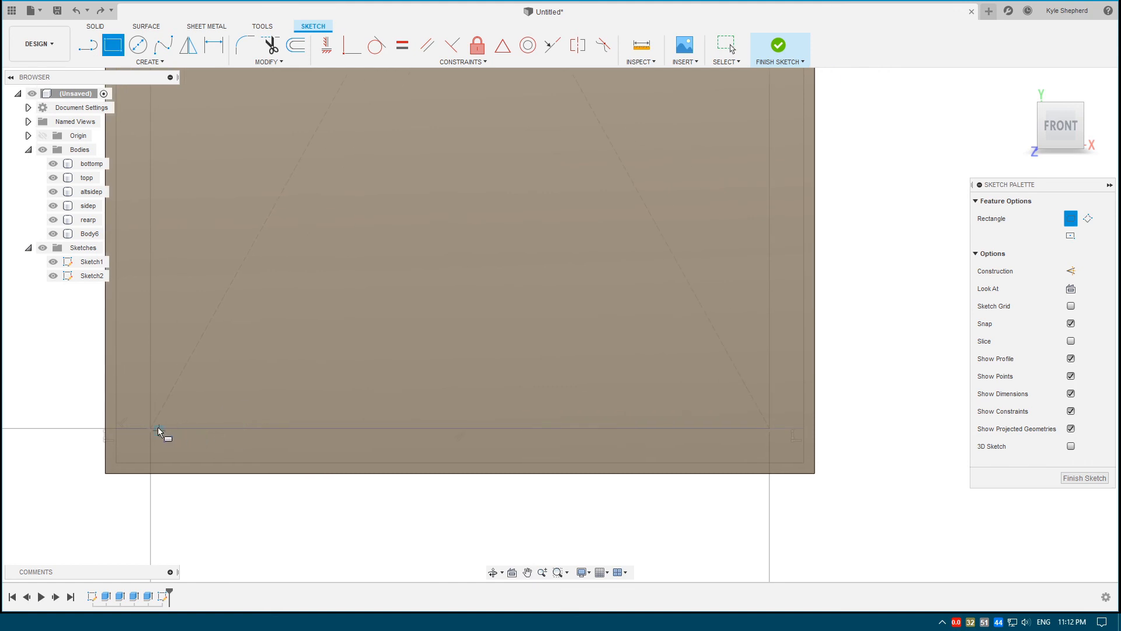
{"action": "left_click", "coordinate": [148, 343]}
{"action": "left_click", "coordinate": [782, 430]}
Dimension the rectangle's bottom edge from the lower line of the inner 288 mm outline and set the offset to 0.001 mm
{"action": "key", "text": "d"}
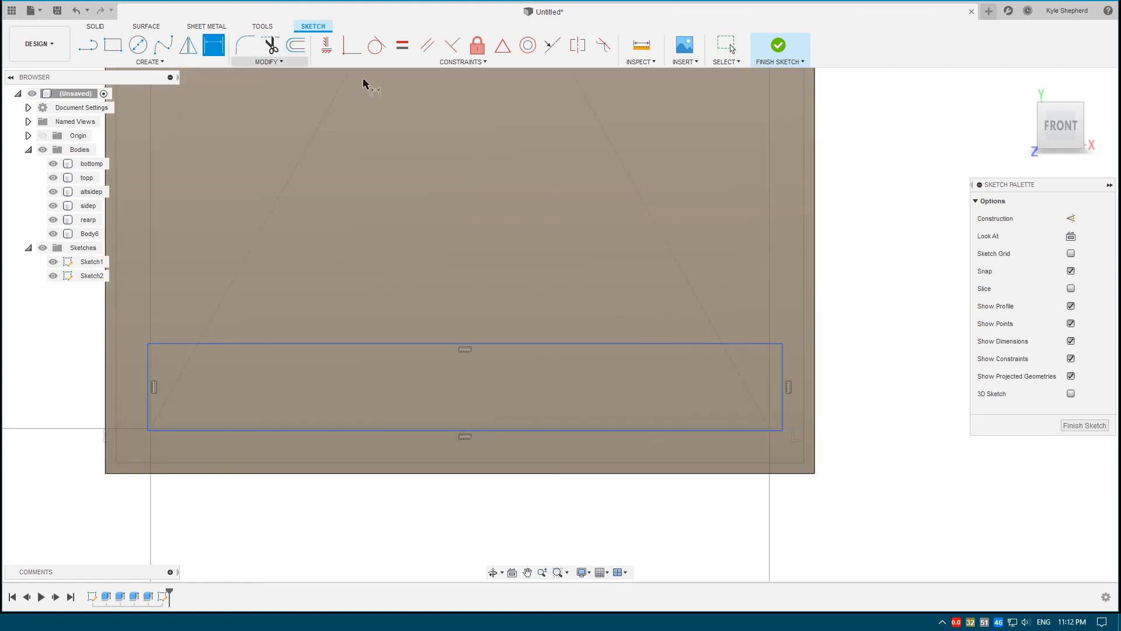
{"action": "scroll", "coordinate": [741, 487], "scroll_direction": "up", "scroll_amount": 2}
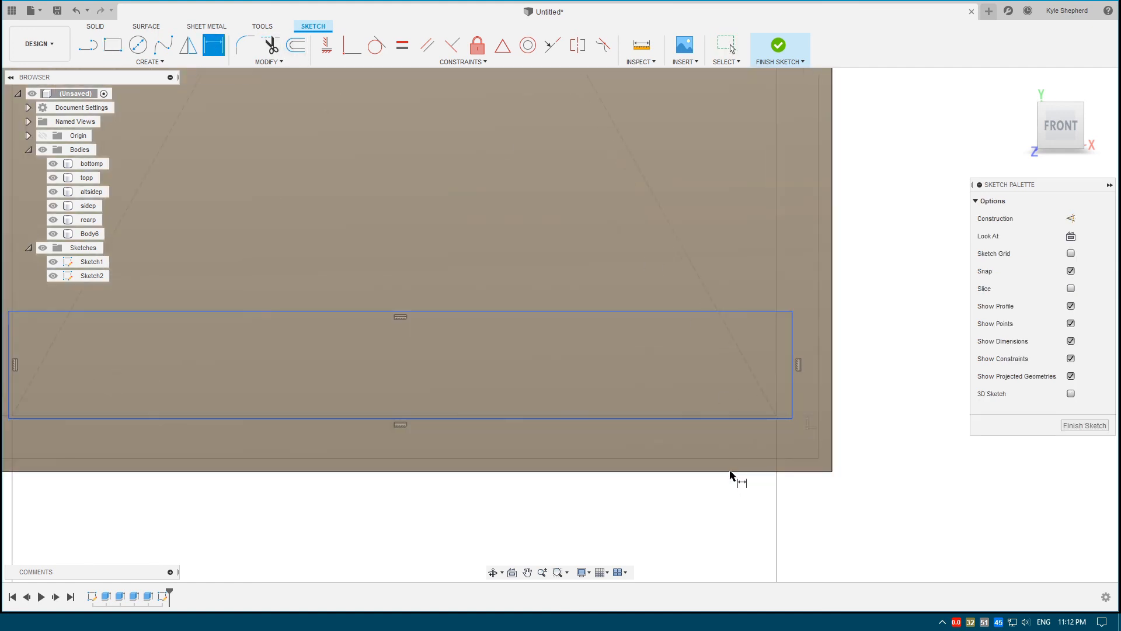
{"action": "scroll", "coordinate": [731, 476], "scroll_direction": "up", "scroll_amount": 3}
{"action": "scroll", "coordinate": [686, 409], "scroll_direction": "up", "scroll_amount": 2}
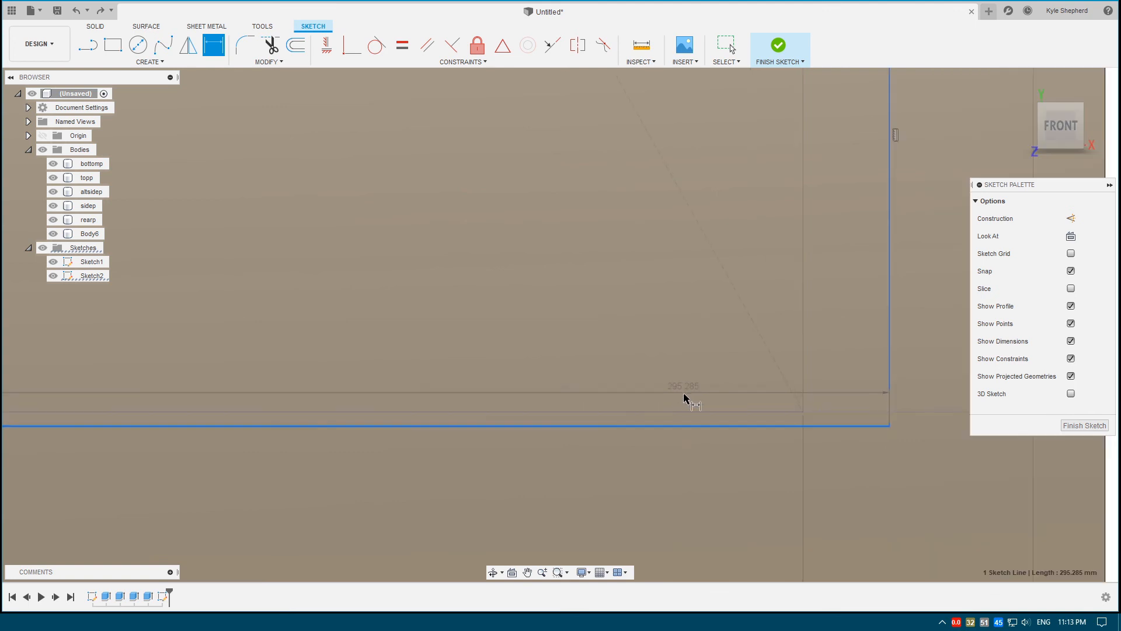
{"action": "scroll", "coordinate": [849, 511], "scroll_direction": "down", "scroll_amount": 10}
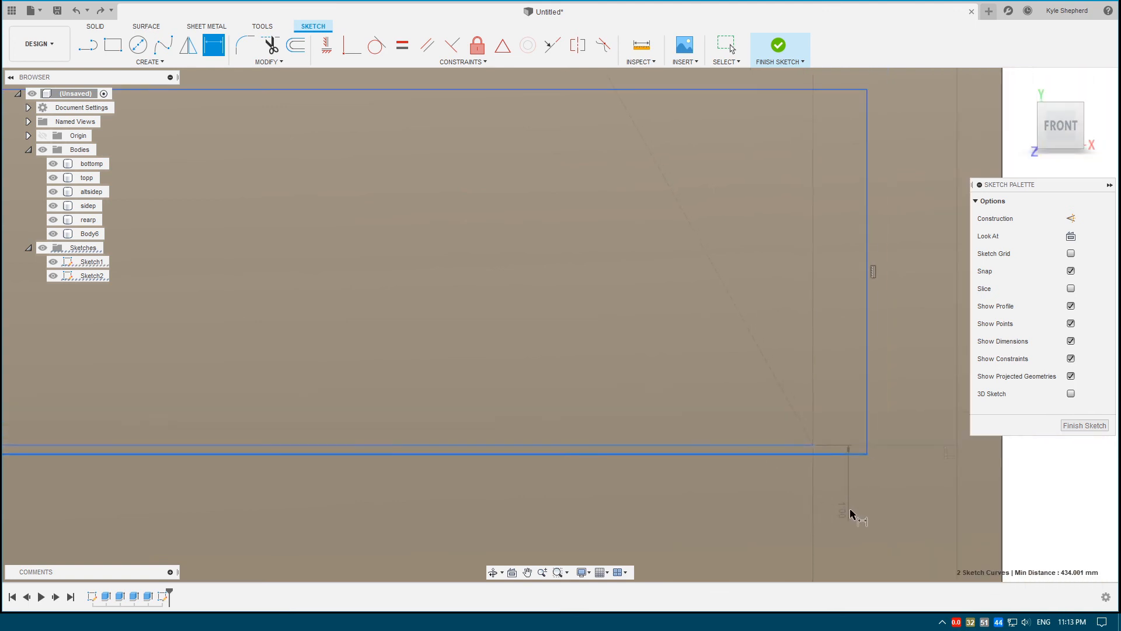
{"action": "left_click", "coordinate": [991, 492]}
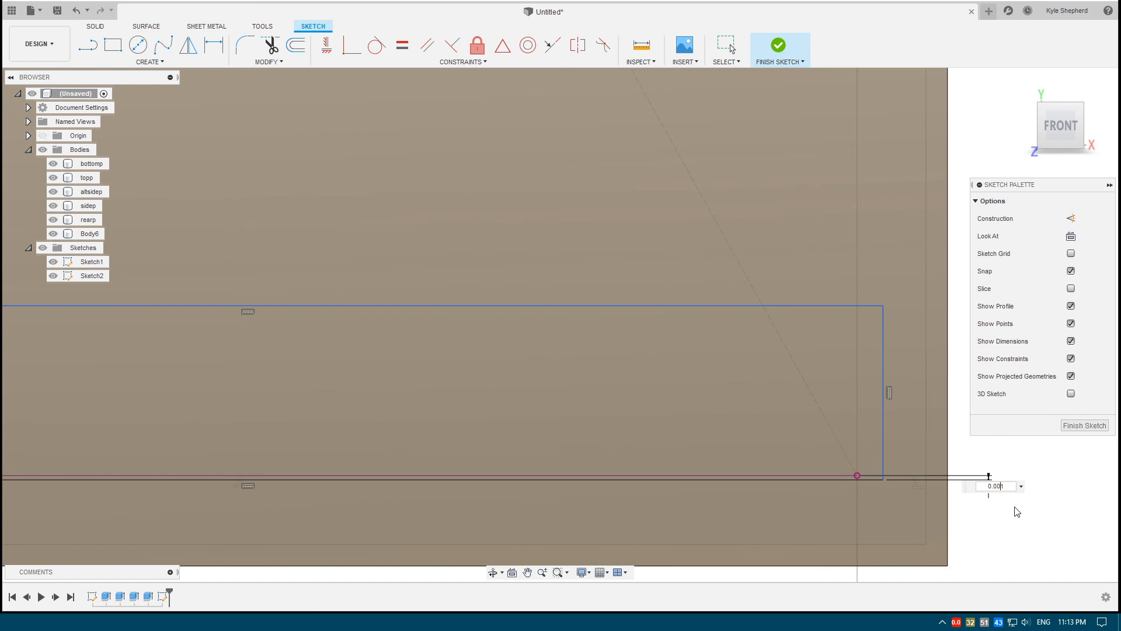
{"action": "key", "text": "Return"}
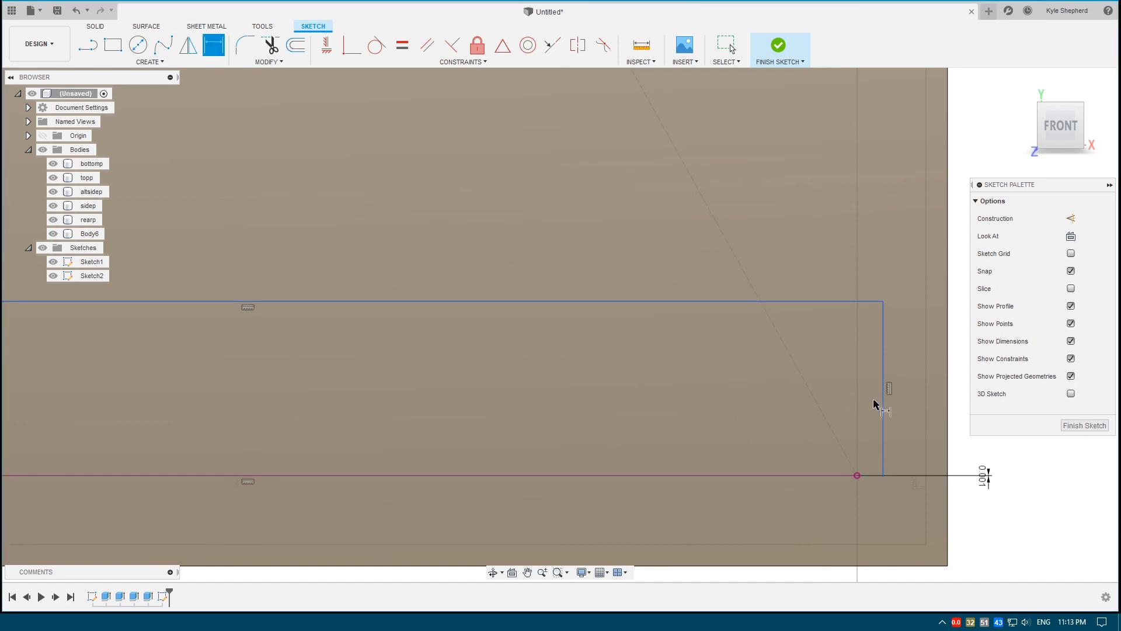
Dimension the rectangle's right edge from the right line of the inner outline and set the offset to 0.001 mm
{"action": "left_click", "coordinate": [881, 444]}
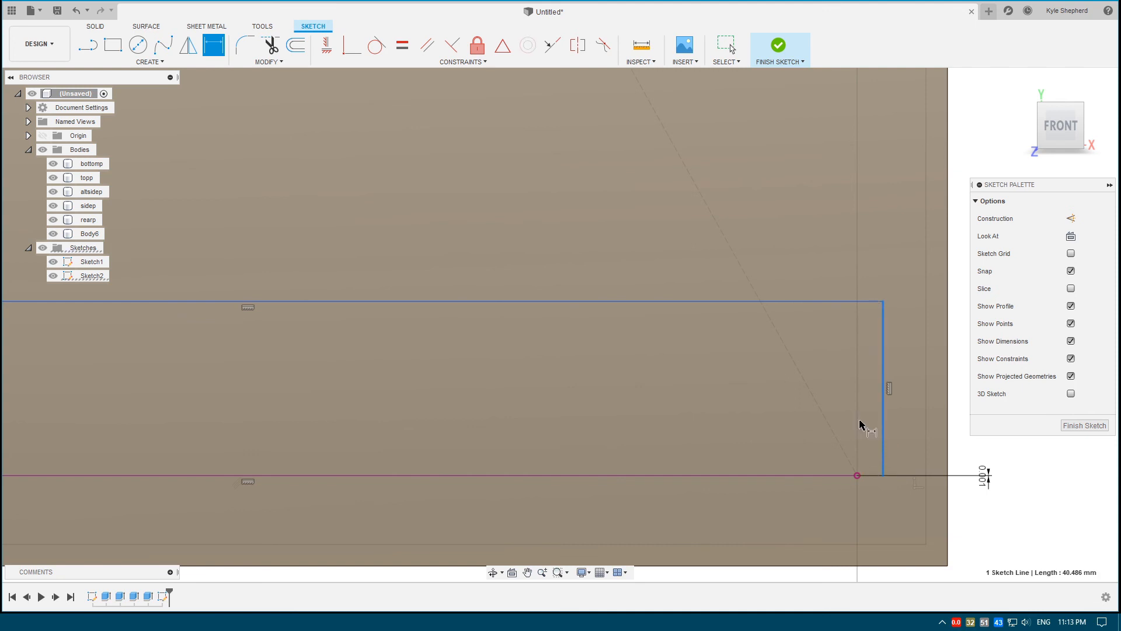
{"action": "left_click", "coordinate": [859, 422]}
{"action": "scroll", "coordinate": [858, 422], "scroll_direction": "down", "scroll_amount": 5}
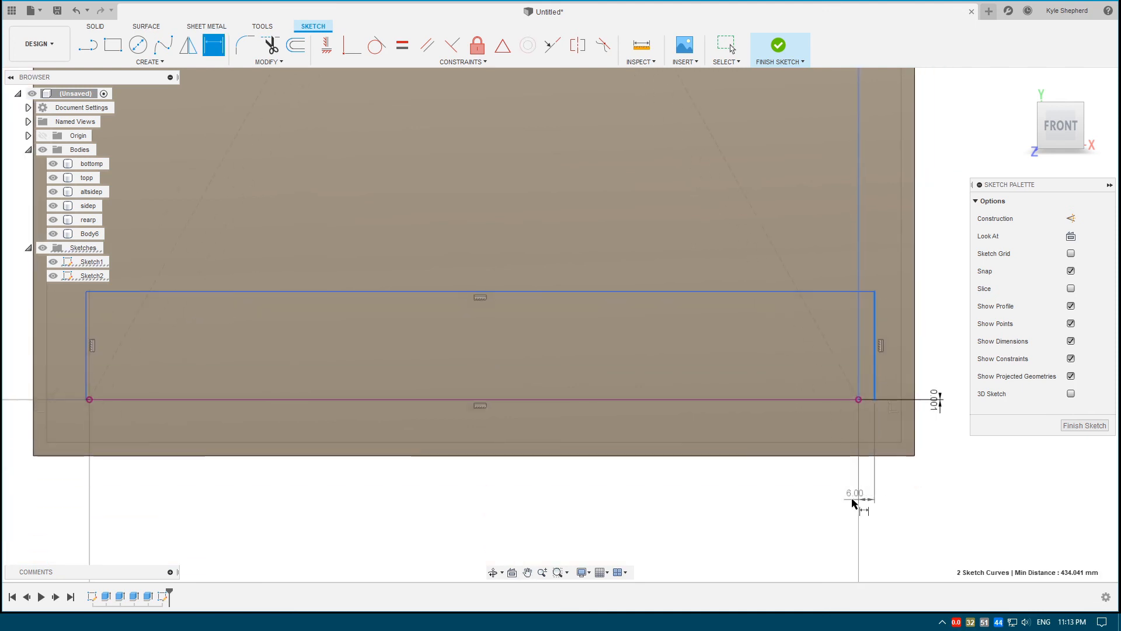
{"action": "left_click", "coordinate": [831, 512]}
{"action": "type", "text": "0.001"}
{"action": "key", "text": "Return"}
Dimension the rectangle's left edge from the left line of the inner outline and set the offset to 0.001 mm
{"action": "middle_click_drag", "start_coordinate": [484, 419], "coordinate": [635, 391]}
{"action": "scroll", "coordinate": [317, 327], "scroll_direction": "up", "scroll_amount": 2}
{"action": "left_click", "coordinate": [197, 361]}
{"action": "left_click", "coordinate": [220, 345]}
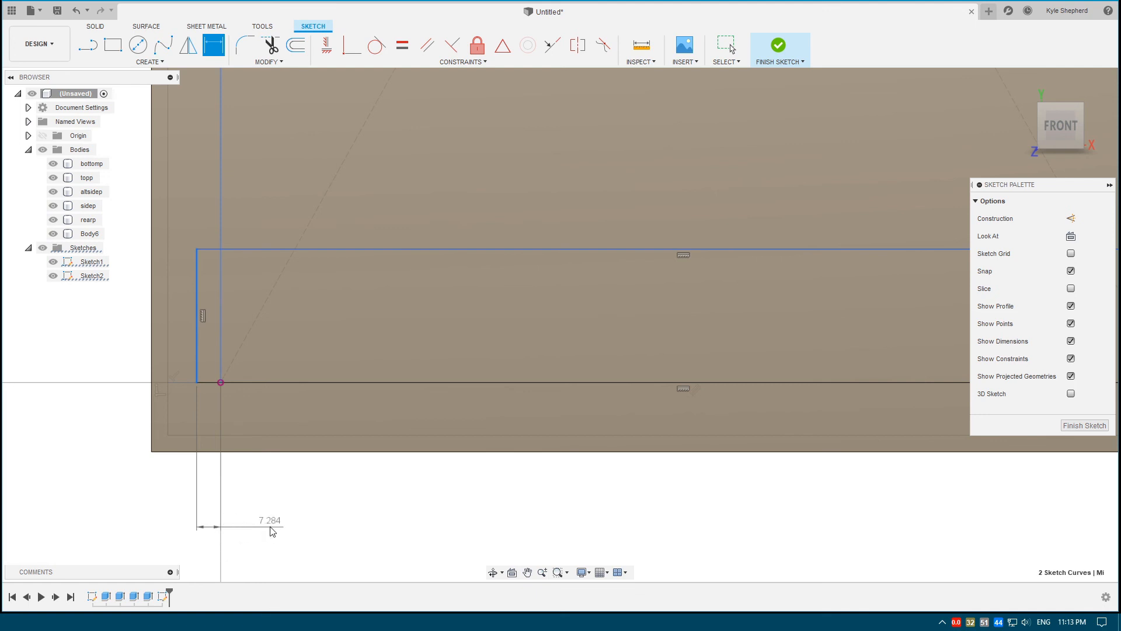
{"action": "left_click", "coordinate": [270, 526]}
{"action": "type", "text": "0.001"}
{"action": "key", "text": "Return"}
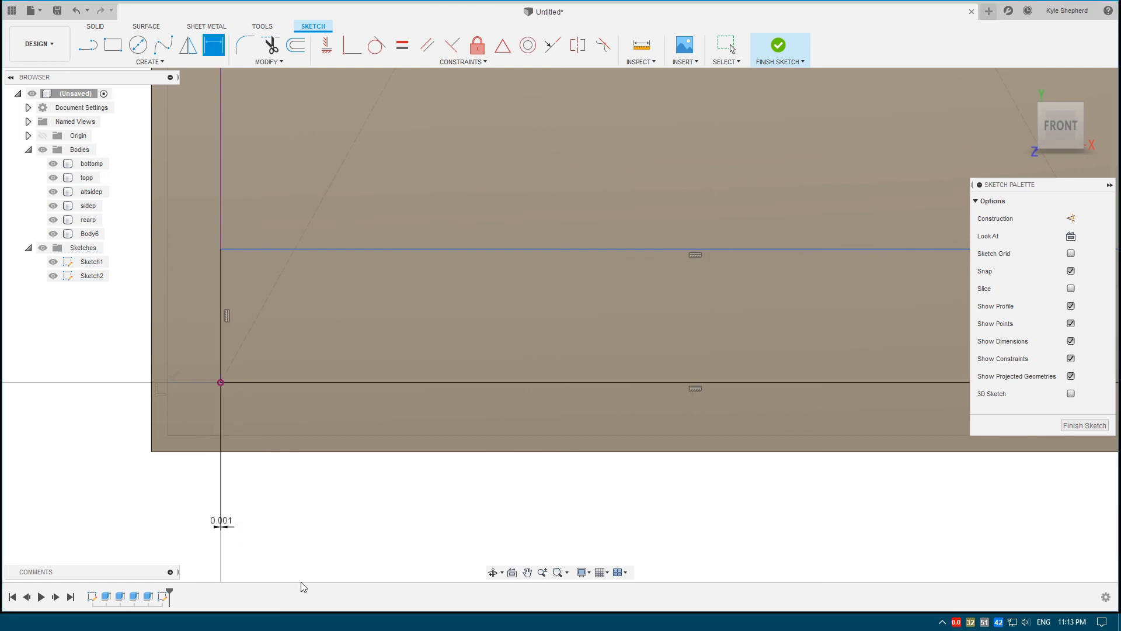
{"action": "scroll", "coordinate": [313, 490], "scroll_direction": "down", "scroll_amount": 3}
{"action": "middle_click_drag", "start_coordinate": [343, 493], "coordinate": [372, 499]}
{"action": "key", "text": "Escape"}
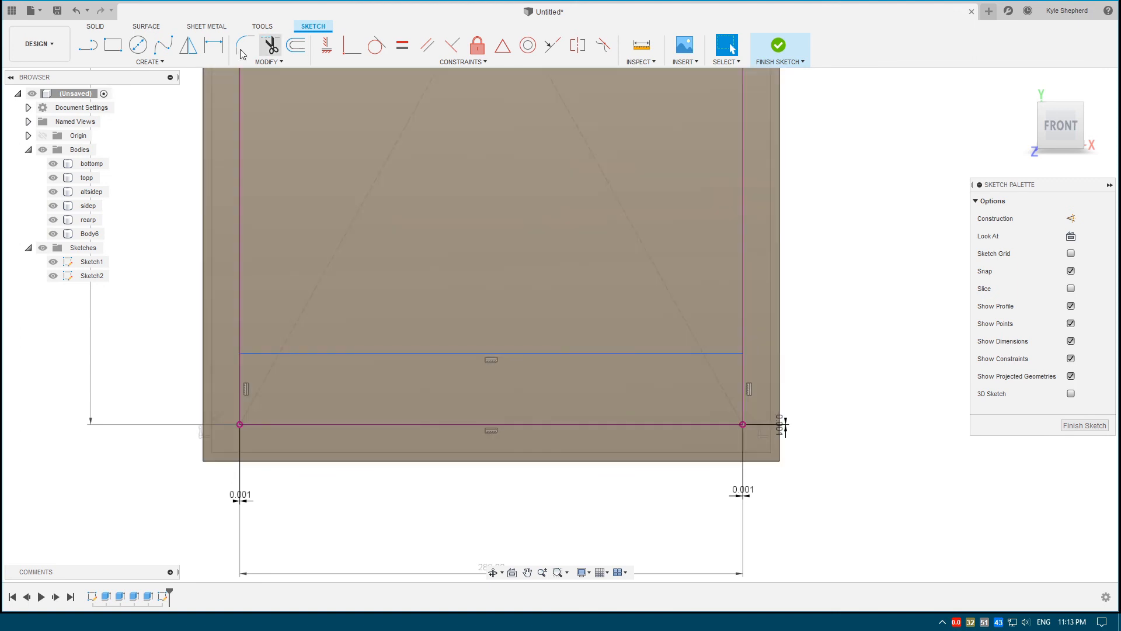
Dimension the rectangle's height between its top and bottom edges and set it to 25 mm
{"action": "left_click", "coordinate": [214, 45]}
{"action": "left_click", "coordinate": [635, 357]}
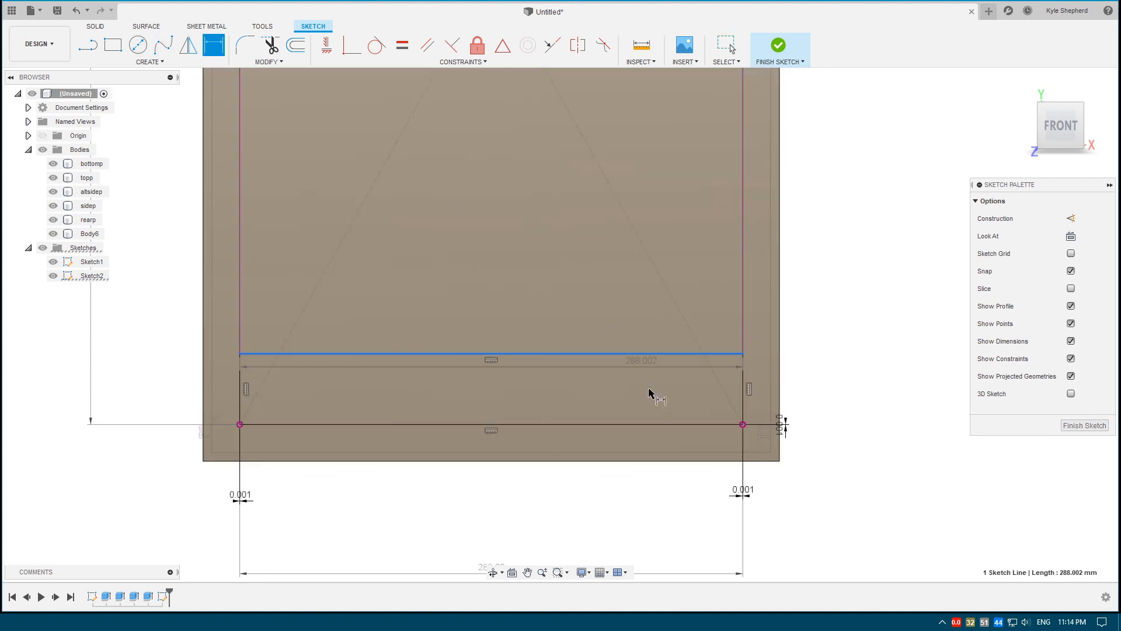
{"action": "left_click", "coordinate": [648, 425]}
{"action": "left_click", "coordinate": [848, 390]}
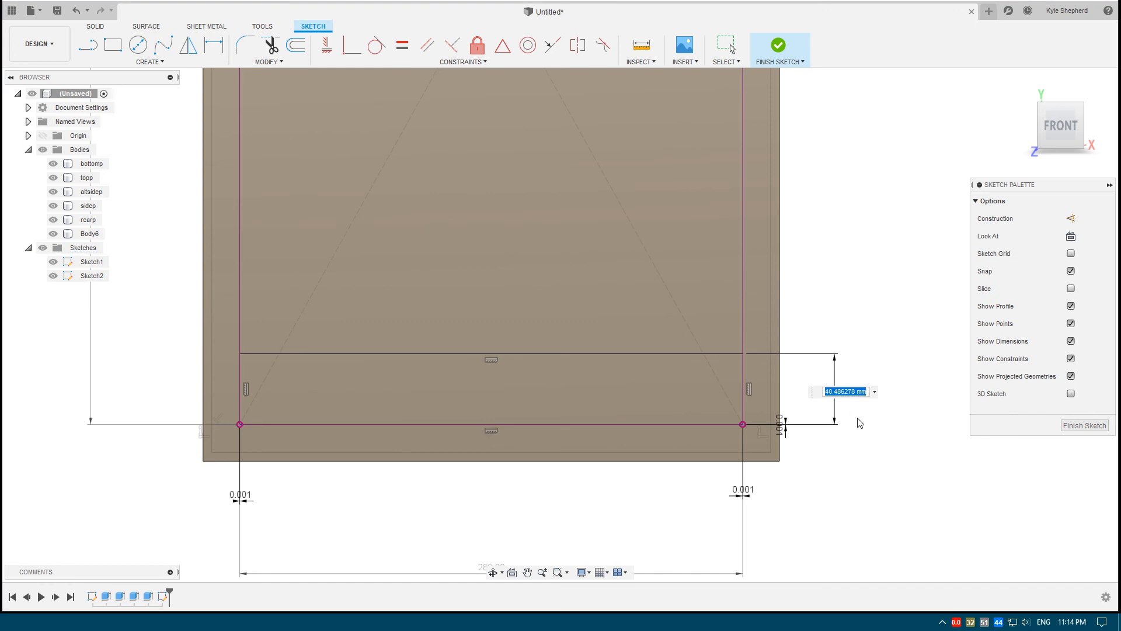
{"action": "type", "text": "25"}
{"action": "key", "text": "Return"}
Sketch a center rectangle 16 mm wide and 30 mm high across the middle of the 25 mm slot as a divider
{"action": "mouse_move", "coordinate": [461, 393]}
{"action": "middle_mouse_down"}
{"action": "mouse_move", "coordinate": [485, 359]}
{"action": "mouse_move", "coordinate": [465, 352]}
{"action": "middle_mouse_up"}
{"action": "scroll", "coordinate": [505, 368], "scroll_direction": "up", "scroll_amount": 3}
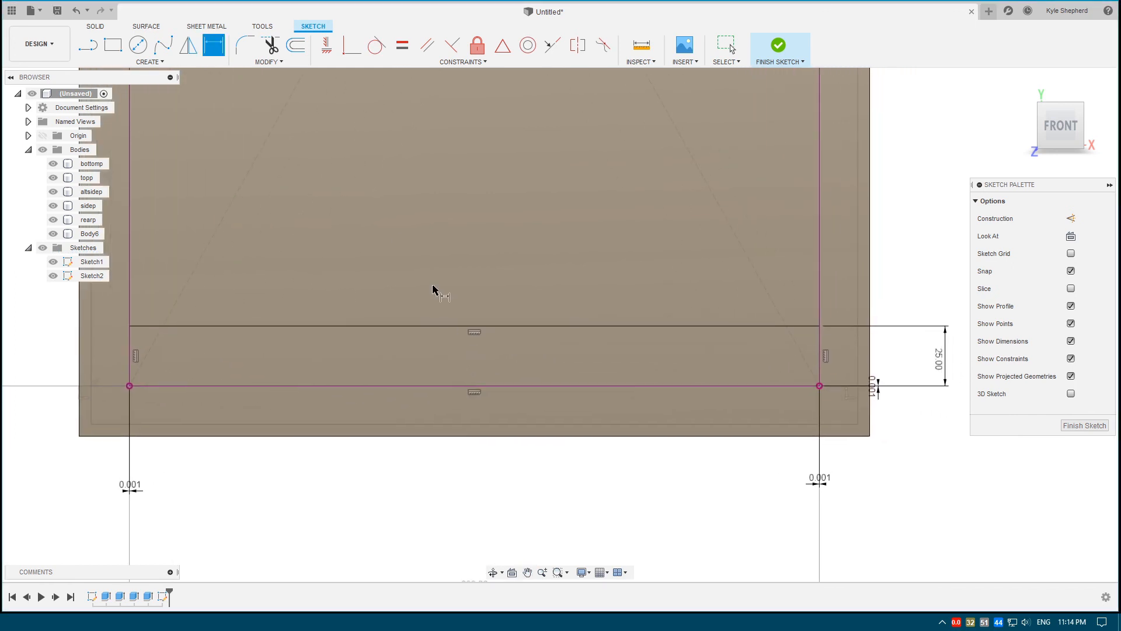
{"action": "left_click", "coordinate": [149, 62]}
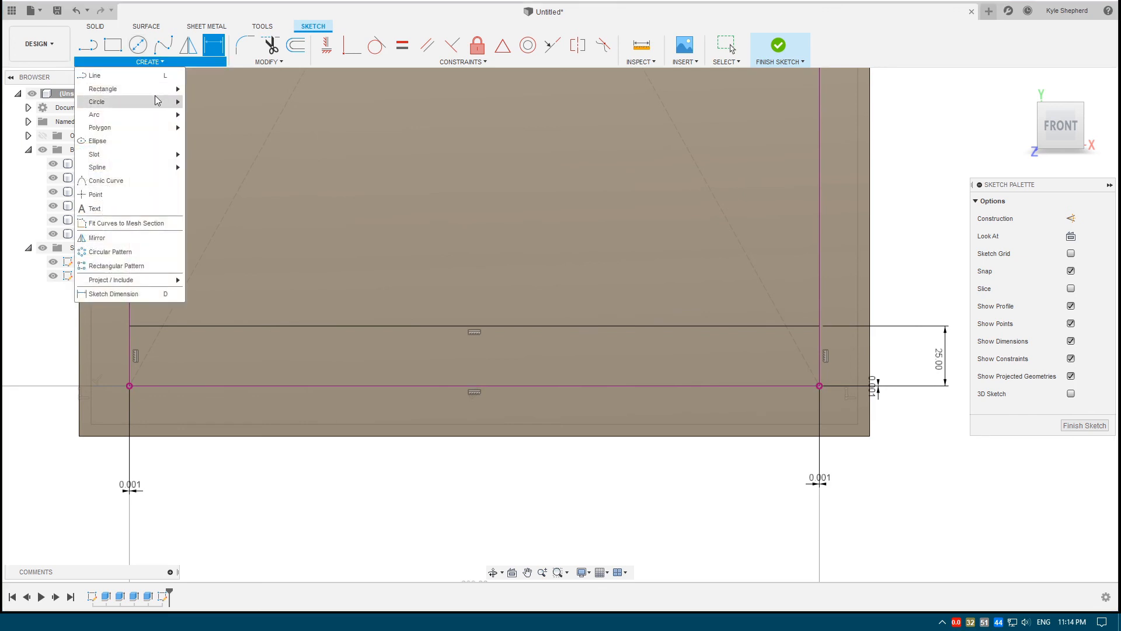
{"action": "mouse_move", "coordinate": [153, 89]}
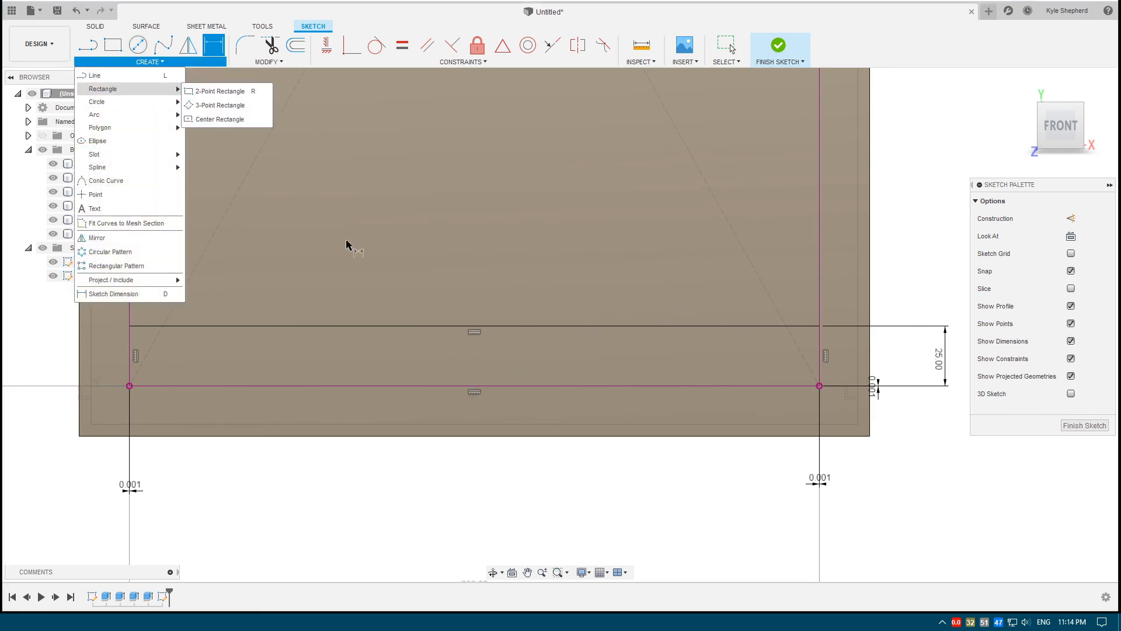
{"action": "left_click", "coordinate": [239, 119]}
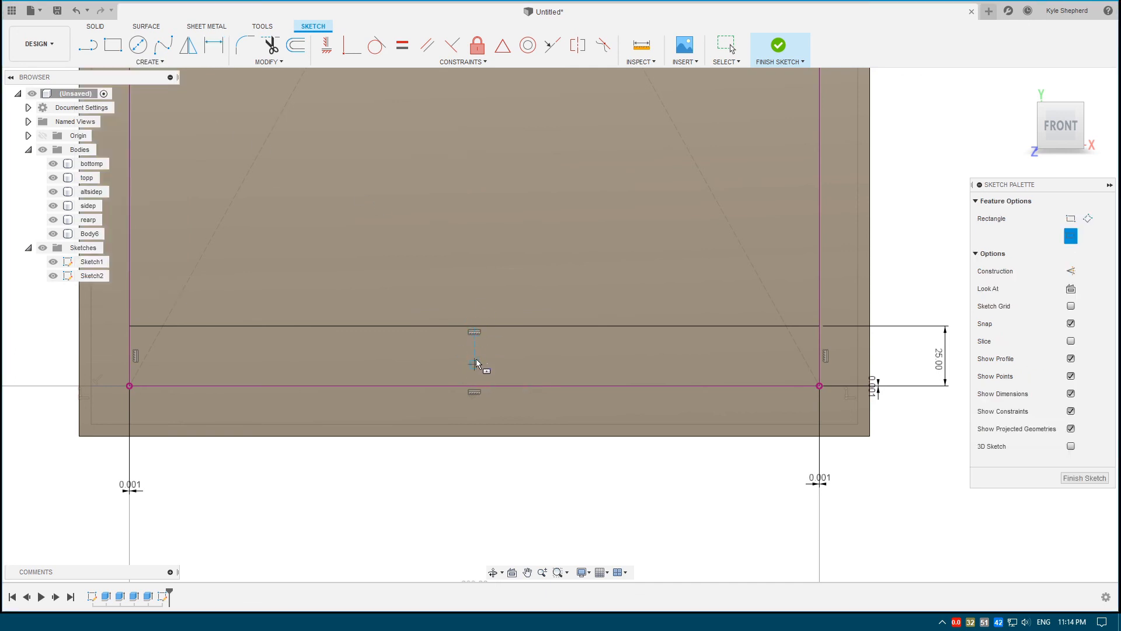
{"action": "scroll", "coordinate": [475, 362], "scroll_direction": "up", "scroll_amount": 2}
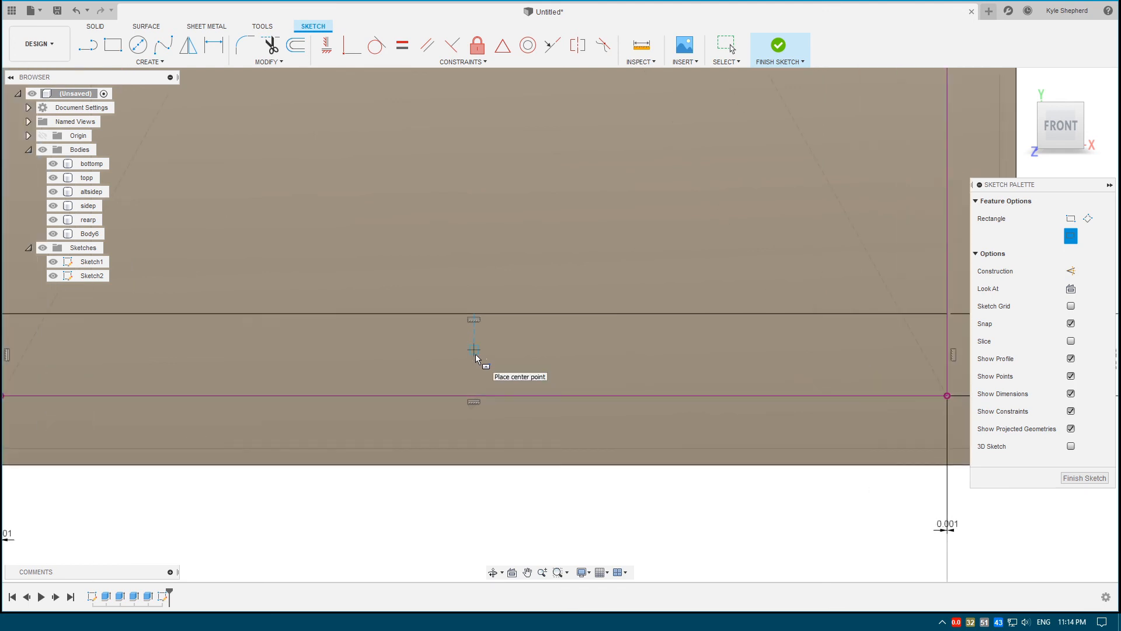
{"action": "left_click", "coordinate": [475, 350]}
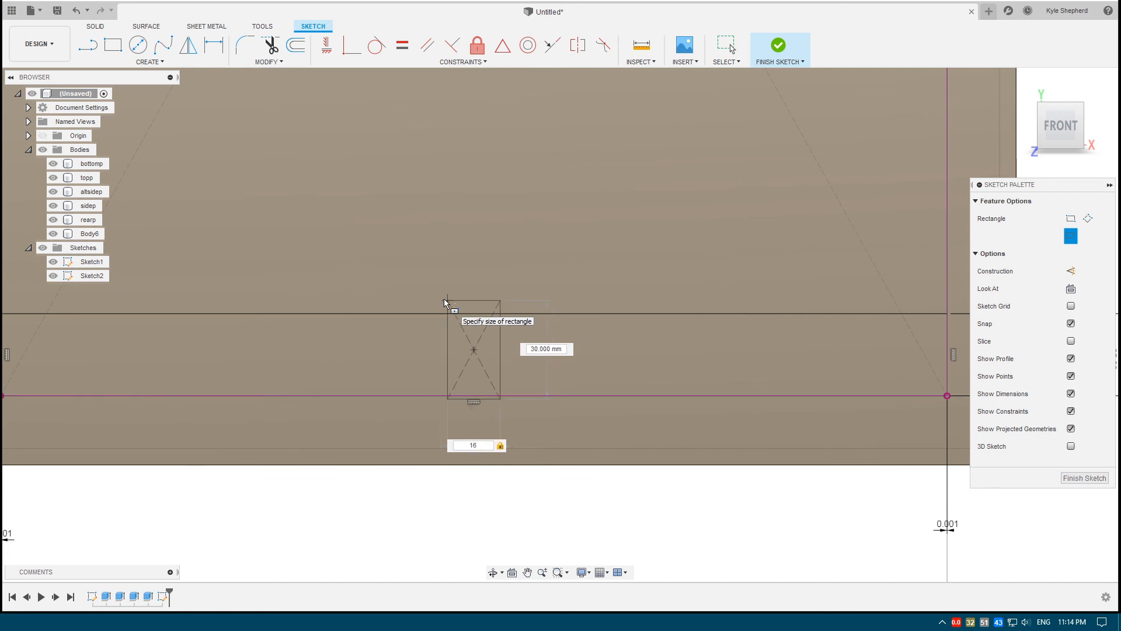
{"action": "key", "text": "Return"}
{"action": "key", "text": "Escape"}
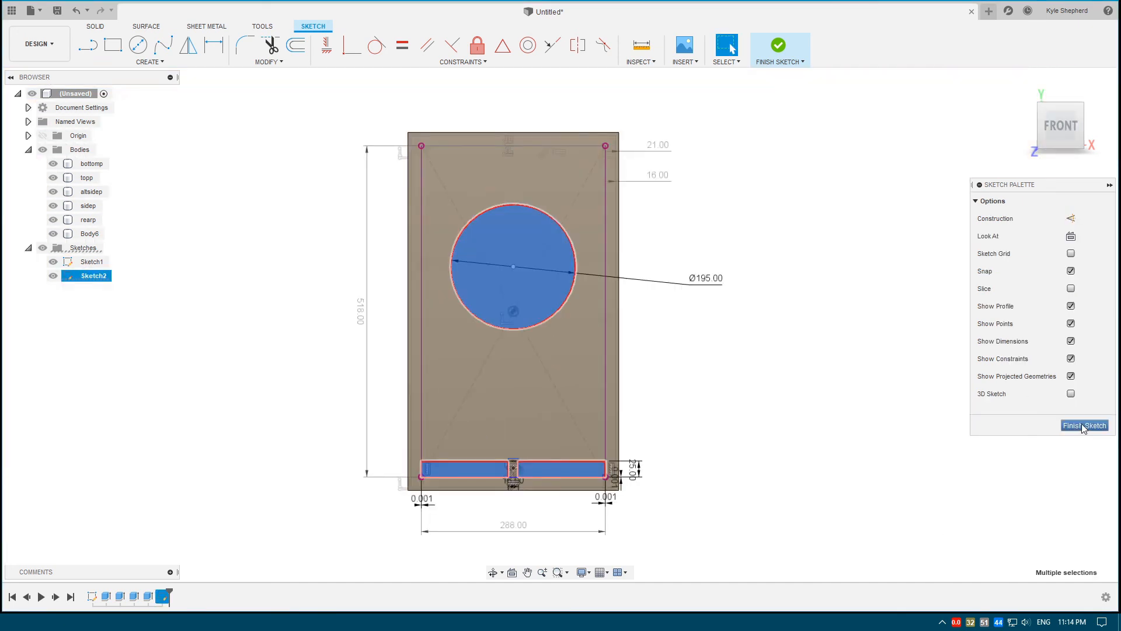
Finish the sketch and select the circle profile plus the two slot profiles on either side of the divider
{"action": "left_click", "coordinate": [1083, 425]}
{"action": "left_click", "coordinate": [490, 320]}
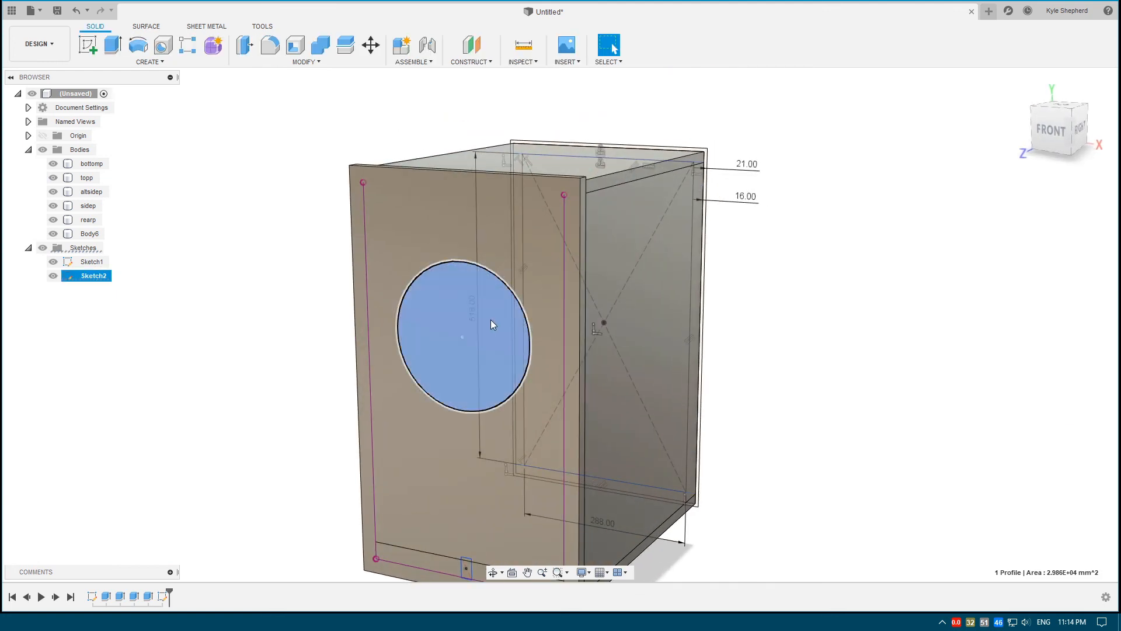
{"action": "scroll", "coordinate": [470, 439], "scroll_direction": "up", "scroll_amount": 10}
{"action": "left_click", "coordinate": [372, 416], "text": "ctrl"}
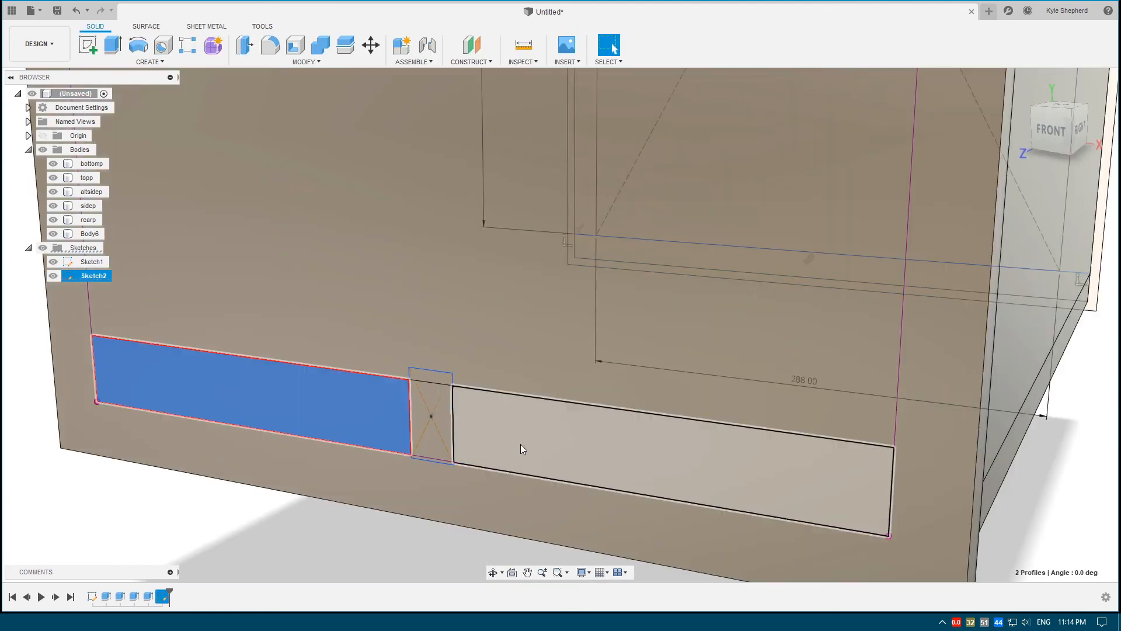
{"action": "left_click", "coordinate": [520, 443], "text": "ctrl"}
{"action": "scroll", "coordinate": [518, 443], "scroll_direction": "down", "scroll_amount": 10}
{"action": "scroll", "coordinate": [493, 301], "scroll_direction": "up", "scroll_amount": 3}
Hide the altsidep body and cut the circle and two slot profiles through the front panel up to its inner face
{"action": "key", "text": "e"}
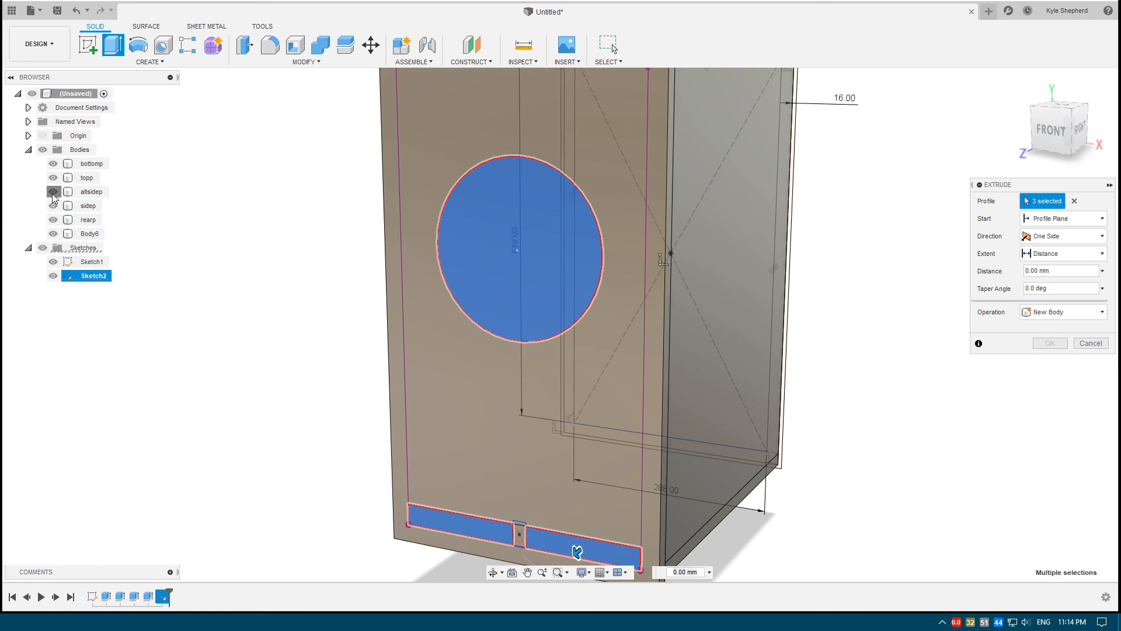
{"action": "left_click", "coordinate": [53, 192]}
{"action": "middle_click_drag", "start_coordinate": [516, 245], "coordinate": [699, 279], "text": "shift"}
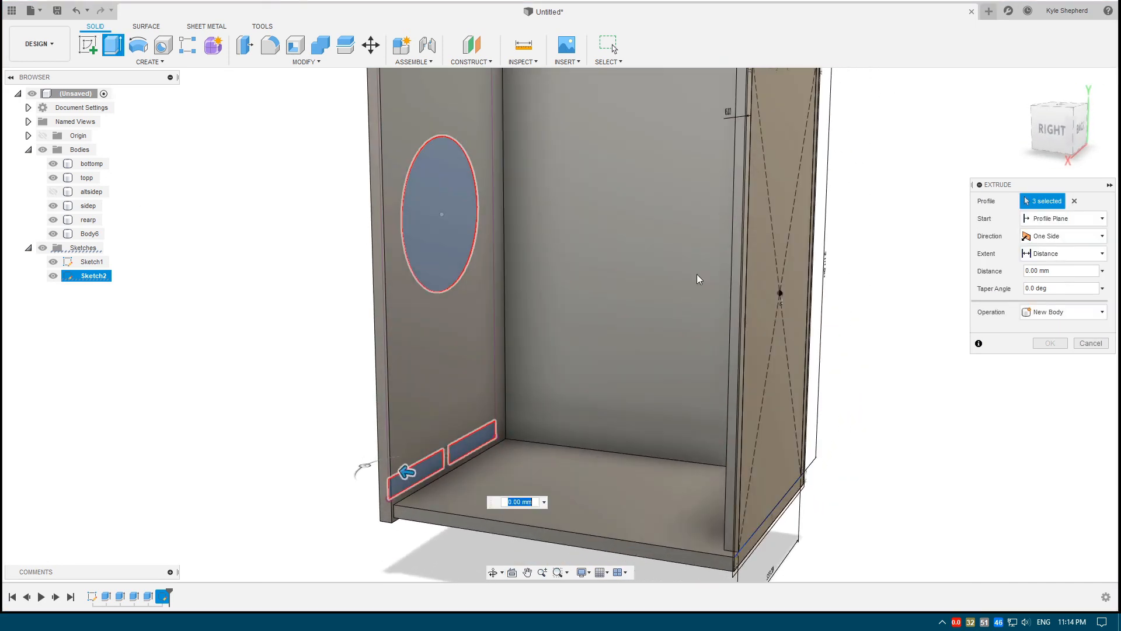
{"action": "left_click", "coordinate": [1051, 254]}
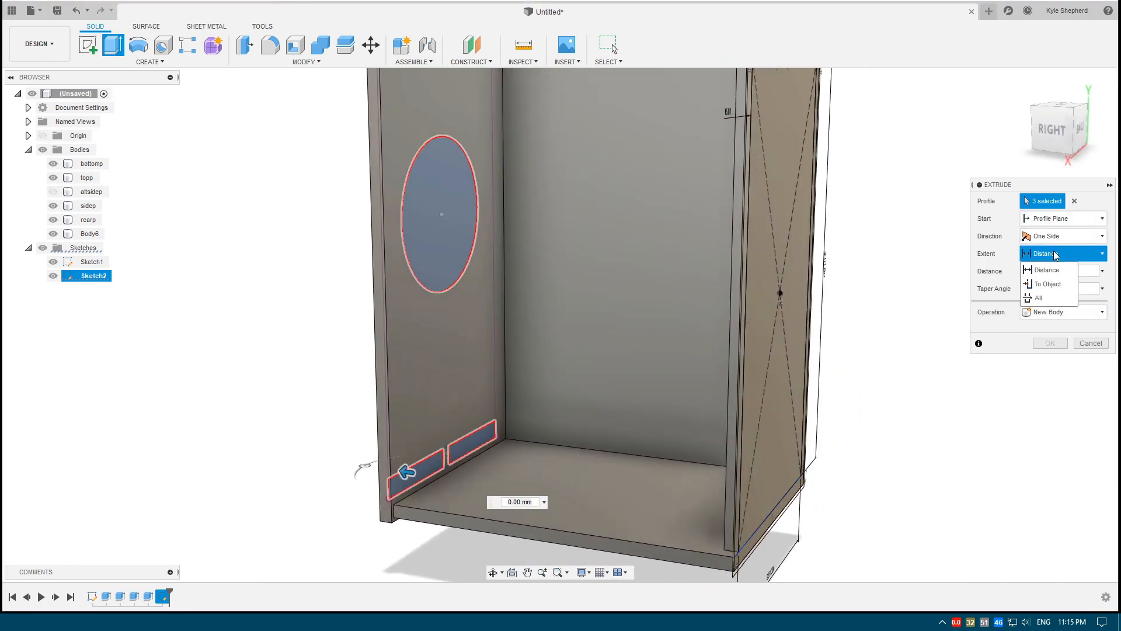
{"action": "left_click", "coordinate": [1050, 286]}
{"action": "left_click", "coordinate": [456, 119]}
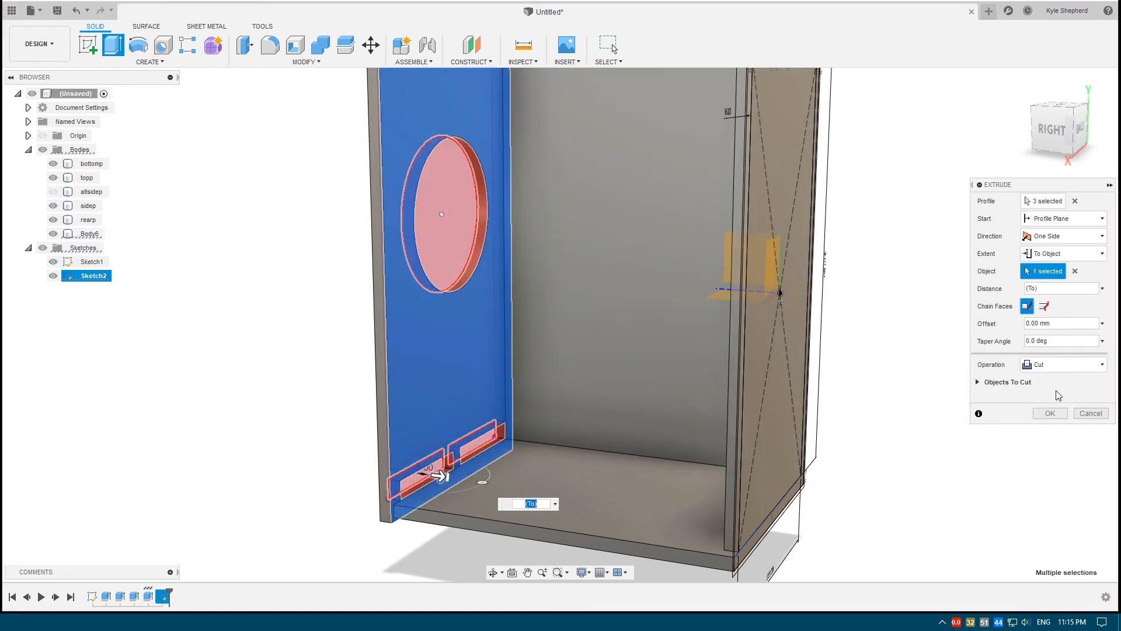
{"action": "left_click", "coordinate": [979, 383]}
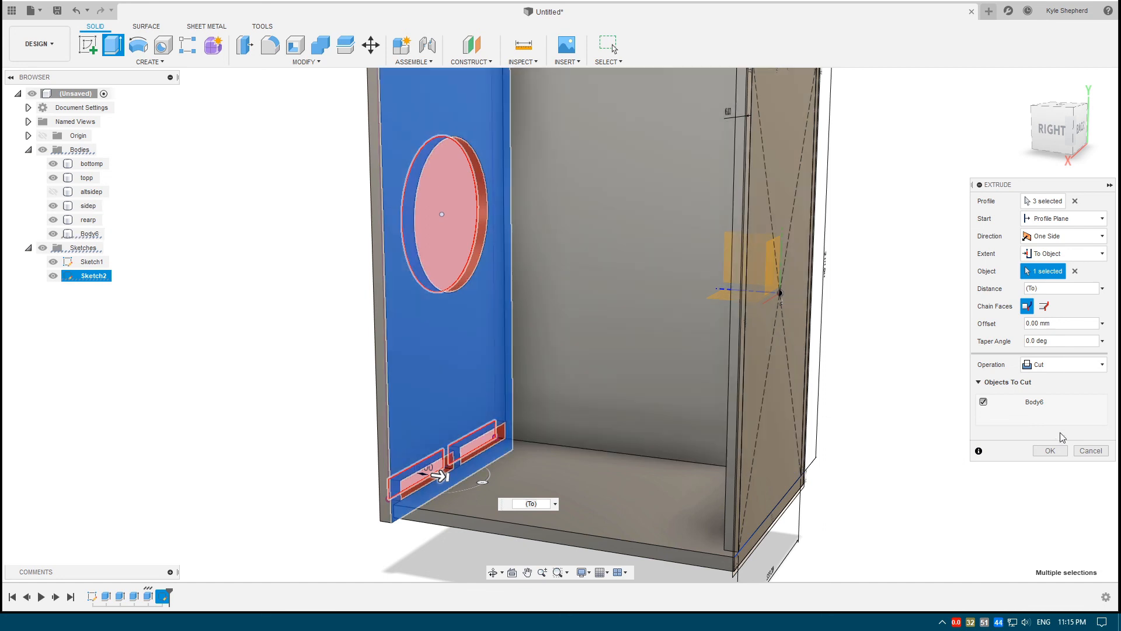
{"action": "key", "text": "Return"}
Rename the front panel body as face
{"action": "double_click", "coordinate": [87, 233]}
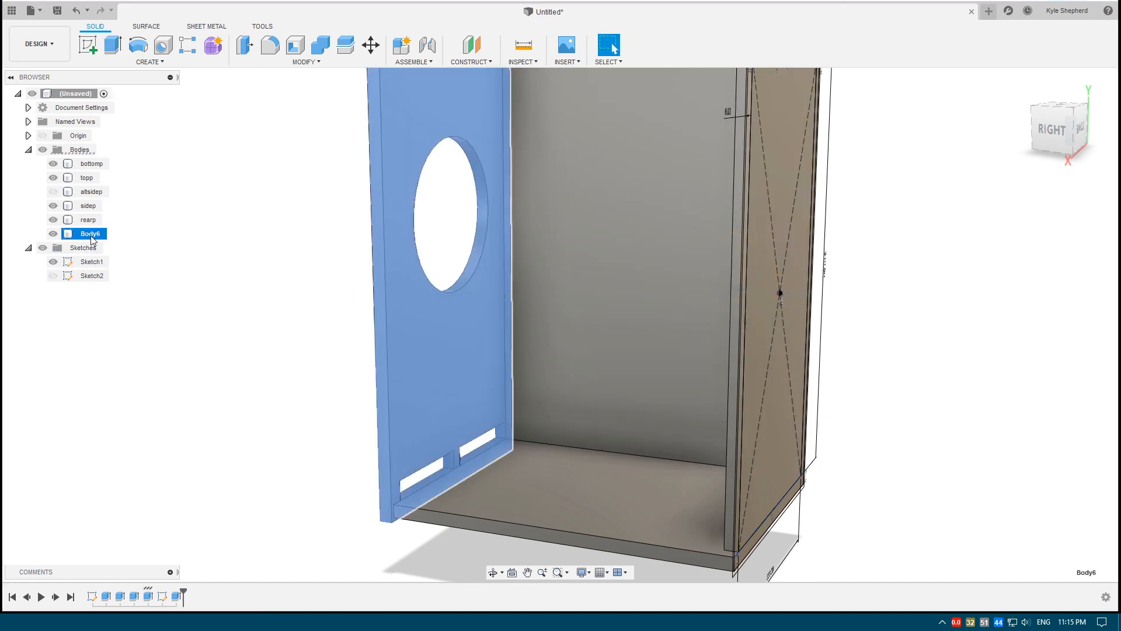
{"action": "type", "text": "face"}
{"action": "key", "text": "Return"}
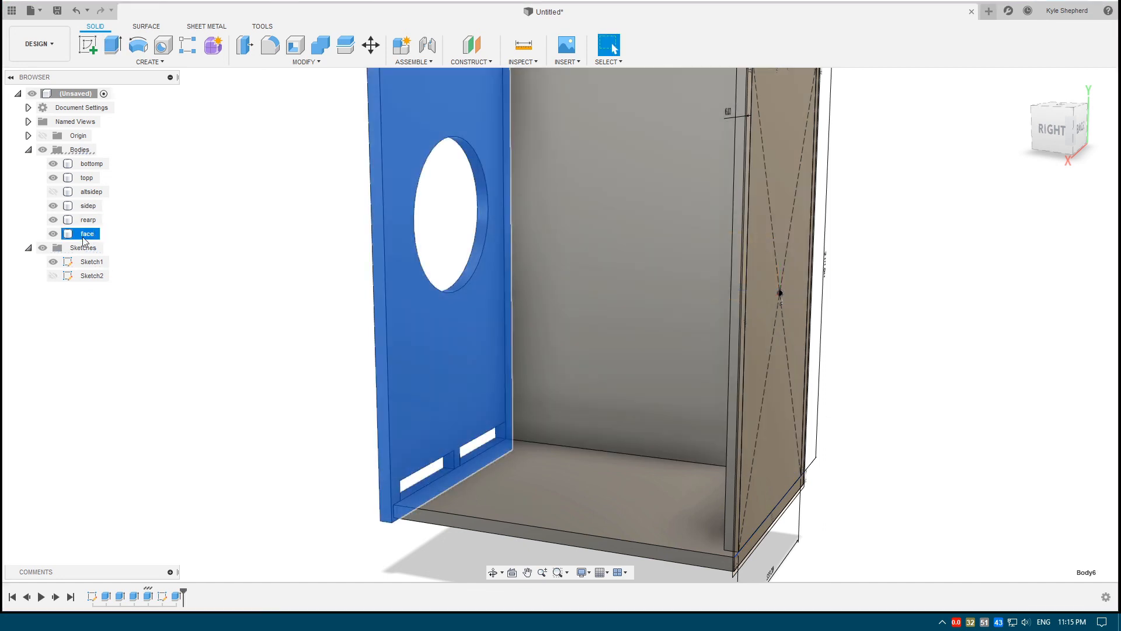
Try an inner rectangle width of 318 mm in the enclosure's base sketch and undo the change
{"action": "left_click", "coordinate": [303, 294]}
{"action": "scroll", "coordinate": [316, 297], "scroll_direction": "down", "scroll_amount": 3}
{"action": "middle_click_drag", "start_coordinate": [469, 334], "coordinate": [526, 325], "text": "shift"}
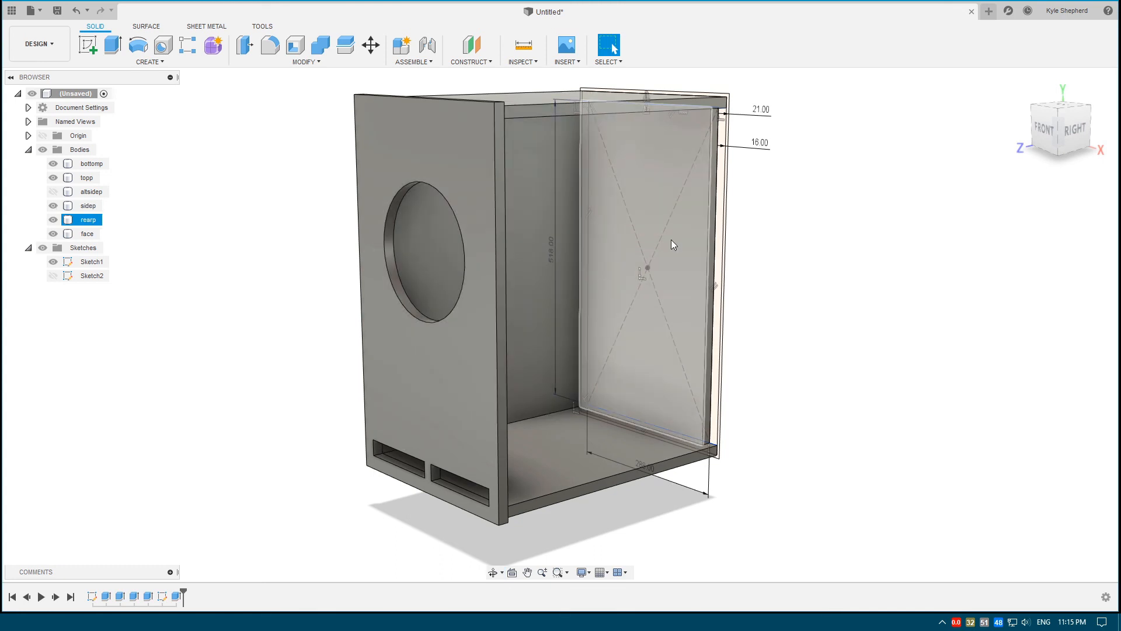
{"action": "middle_click_drag", "start_coordinate": [690, 477], "coordinate": [663, 488], "text": "shift"}
{"action": "double_click", "coordinate": [659, 498]}
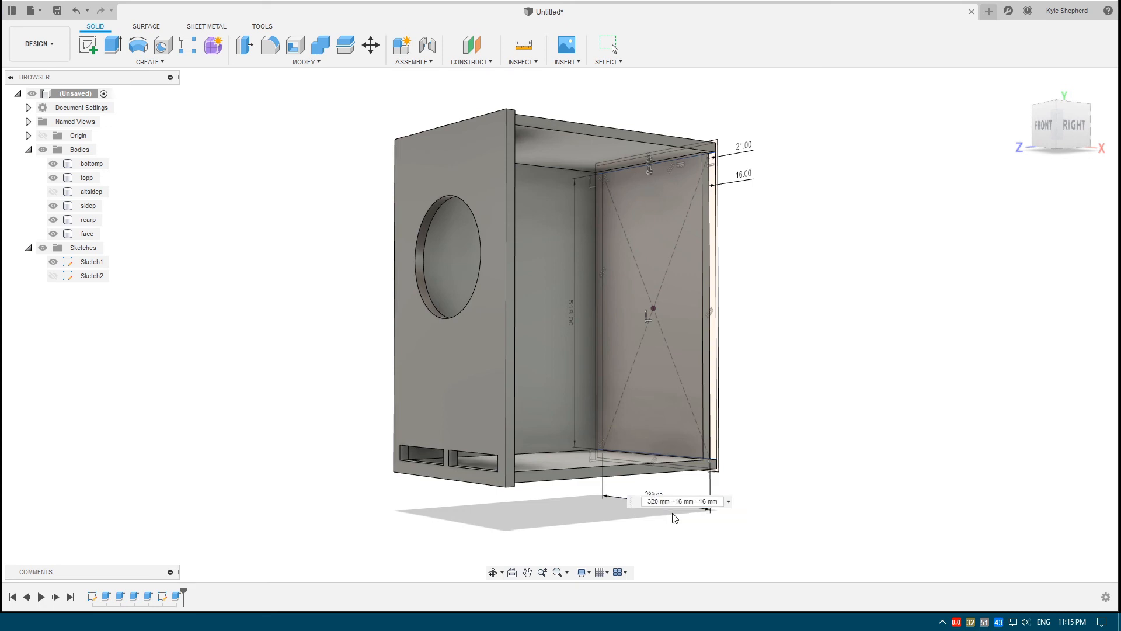
{"action": "key", "text": "Return"}
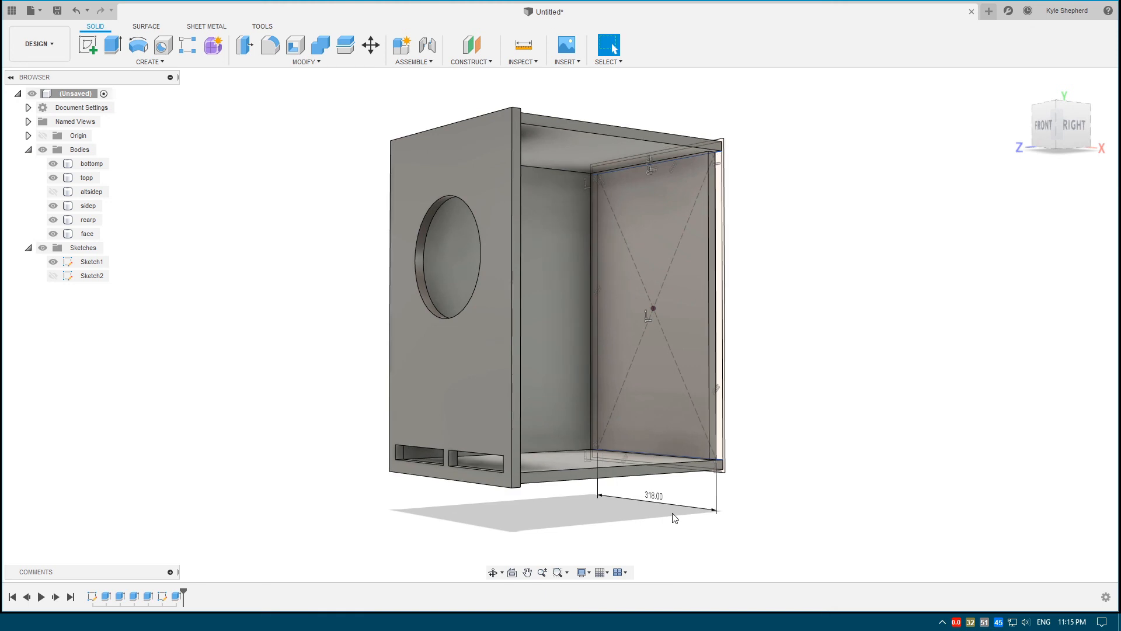
{"action": "mouse_move", "coordinate": [787, 400]}
{"action": "middle_mouse_down", "text": "shift"}
{"action": "mouse_move", "coordinate": [768, 381]}
{"action": "mouse_move", "coordinate": [827, 366]}
{"action": "mouse_move", "coordinate": [794, 356]}
{"action": "mouse_move", "coordinate": [776, 370]}
{"action": "mouse_move", "coordinate": [787, 387]}
{"action": "middle_mouse_up", "text": "shift"}
{"action": "key", "text": "ctrl+z"}
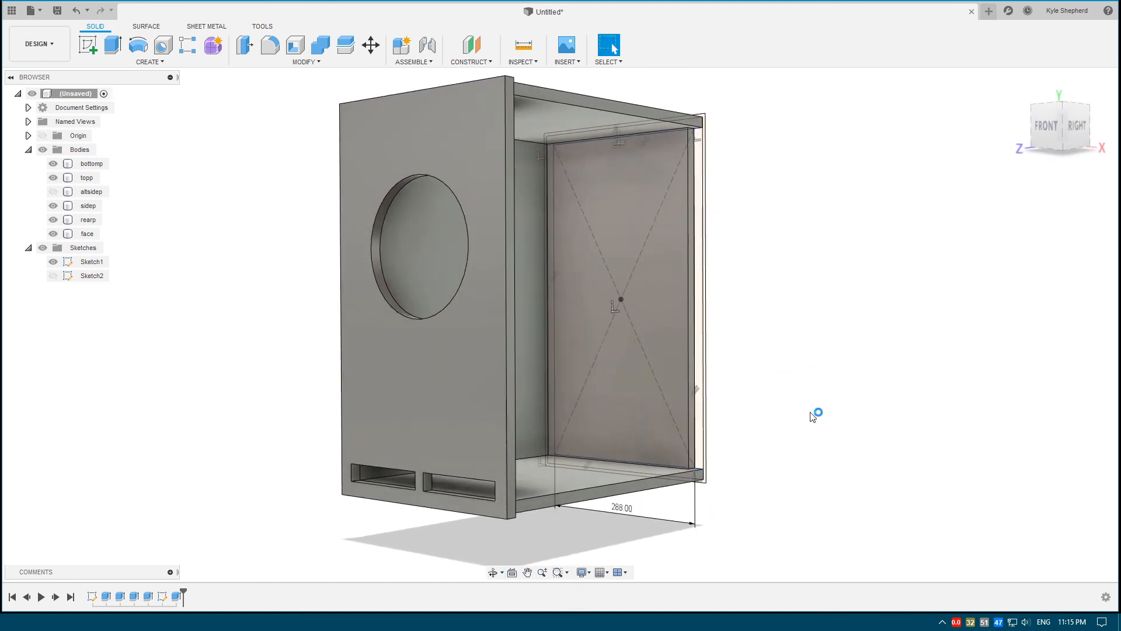
Examine the front panel's cutouts and the adjoining side and bottom panels from several angles
{"action": "scroll", "coordinate": [727, 413], "scroll_direction": "down", "scroll_amount": 1}
{"action": "middle_click_drag", "start_coordinate": [727, 413], "coordinate": [687, 317]}
{"action": "scroll", "coordinate": [685, 317], "scroll_direction": "down", "scroll_amount": 1}
{"action": "middle_click_drag", "start_coordinate": [522, 230], "coordinate": [527, 174], "text": "shift"}
{"action": "middle_click_drag", "start_coordinate": [535, 257], "coordinate": [568, 258], "text": "shift"}
{"action": "scroll", "coordinate": [374, 230], "scroll_direction": "up", "scroll_amount": 2}
{"action": "scroll", "coordinate": [374, 234], "scroll_direction": "up", "scroll_amount": 1}
{"action": "mouse_move", "coordinate": [443, 275]}
{"action": "middle_mouse_down", "text": "shift"}
{"action": "mouse_move", "coordinate": [420, 240]}
{"action": "mouse_move", "coordinate": [443, 246]}
{"action": "mouse_move", "coordinate": [449, 274]}
{"action": "middle_mouse_up", "text": "shift"}
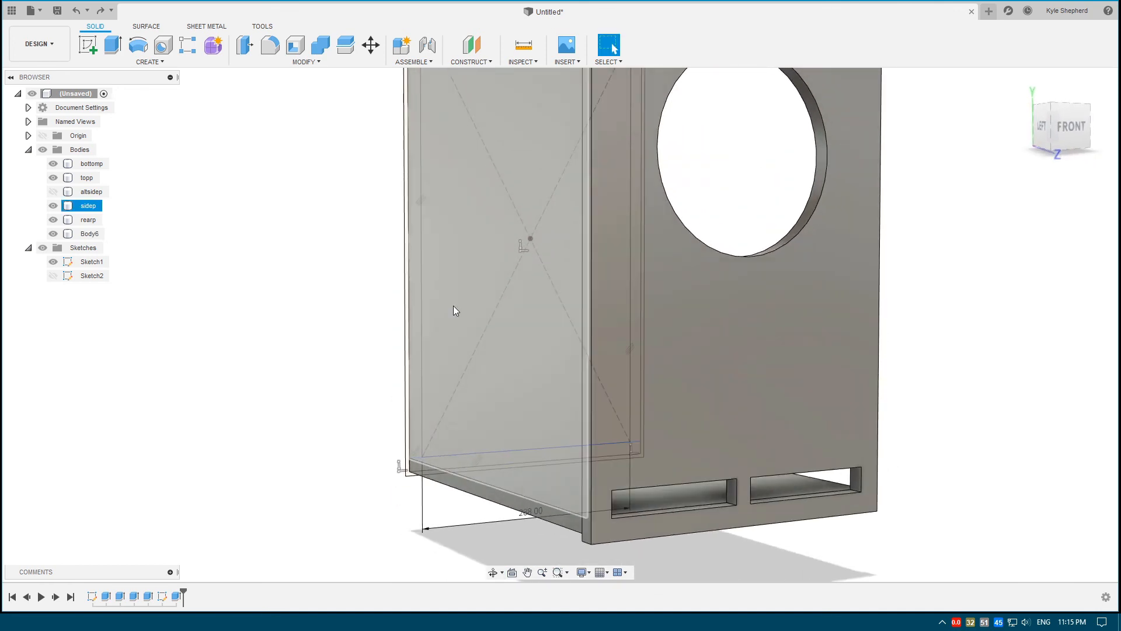
{"action": "scroll", "coordinate": [455, 310], "scroll_direction": "down", "scroll_amount": 3}
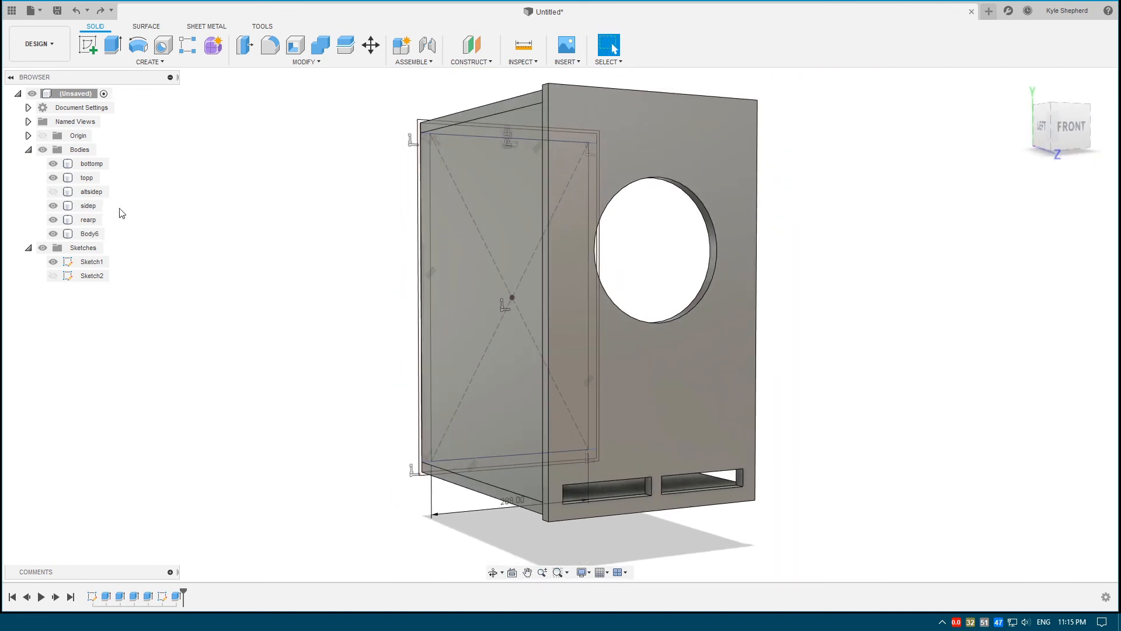
Open Sketch1, set the inner rectangle's height to 700 mm and finish the sketch
{"action": "left_click", "coordinate": [54, 262]}
{"action": "double_click", "coordinate": [69, 262]}
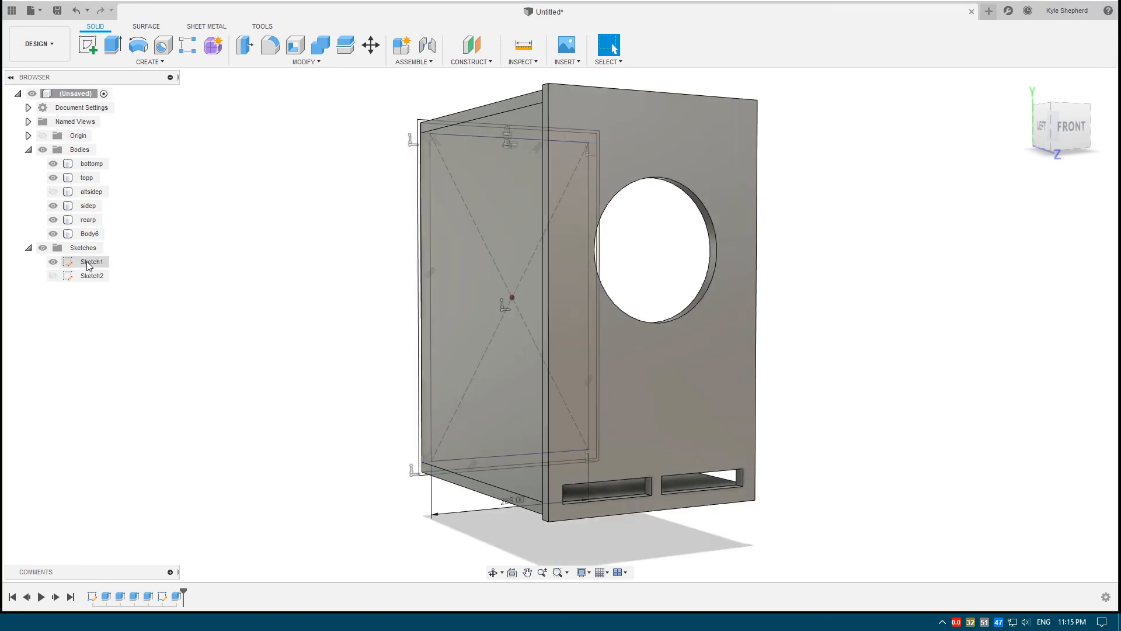
{"action": "double_click", "coordinate": [338, 295]}
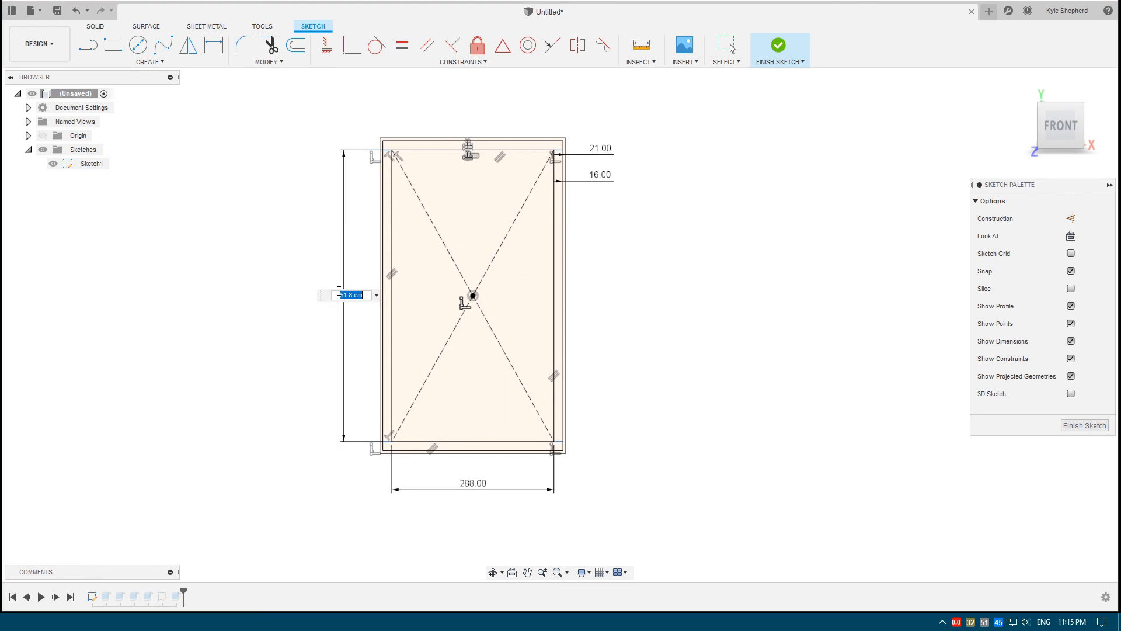
{"action": "type", "text": "700"}
{"action": "left_click", "coordinate": [1090, 430]}
{"action": "mouse_move", "coordinate": [793, 241]}
{"action": "middle_mouse_down", "text": "shift"}
{"action": "mouse_move", "coordinate": [671, 235]}
{"action": "mouse_move", "coordinate": [686, 247]}
{"action": "mouse_move", "coordinate": [719, 240]}
{"action": "middle_mouse_up", "text": "shift"}
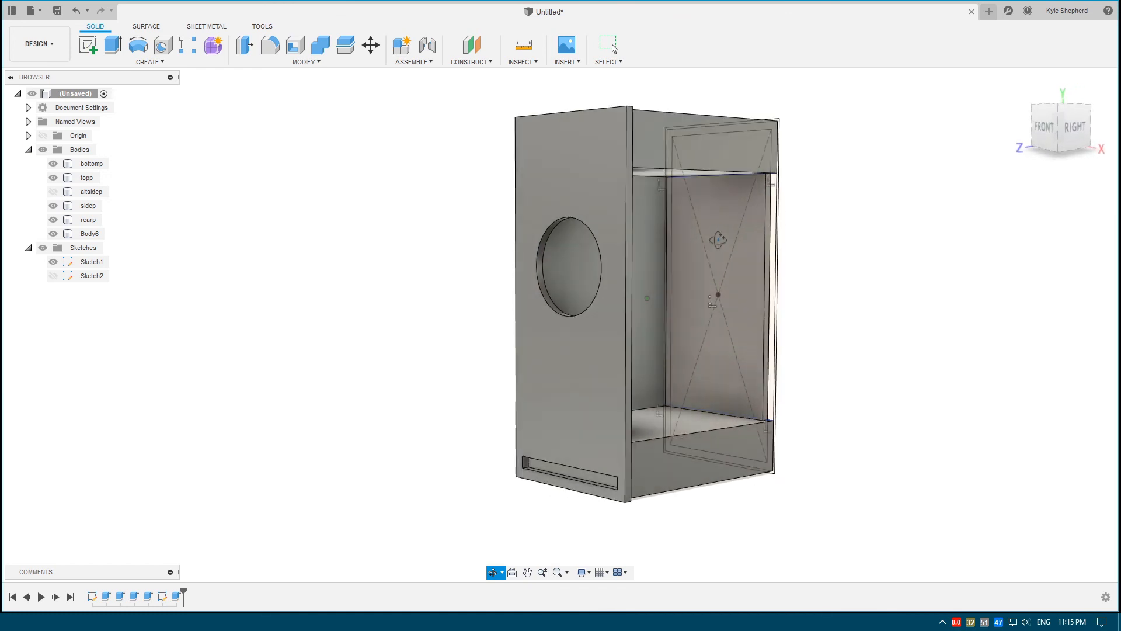
Inspect how the top and bottom panels align with the sketch lines and undo the 700 mm height change
{"action": "scroll", "coordinate": [834, 278], "scroll_direction": "up", "scroll_amount": 2}
{"action": "scroll", "coordinate": [834, 278], "scroll_direction": "down", "scroll_amount": 3}
{"action": "mouse_move", "coordinate": [801, 286]}
{"action": "middle_mouse_down", "text": "shift"}
{"action": "mouse_move", "coordinate": [783, 250]}
{"action": "mouse_move", "coordinate": [765, 264]}
{"action": "mouse_move", "coordinate": [800, 278]}
{"action": "mouse_move", "coordinate": [886, 268]}
{"action": "mouse_move", "coordinate": [796, 258]}
{"action": "mouse_move", "coordinate": [796, 271]}
{"action": "middle_mouse_up", "text": "shift"}
{"action": "scroll", "coordinate": [781, 140], "scroll_direction": "up", "scroll_amount": 5}
{"action": "middle_click_drag", "start_coordinate": [784, 157], "coordinate": [781, 177], "text": "shift"}
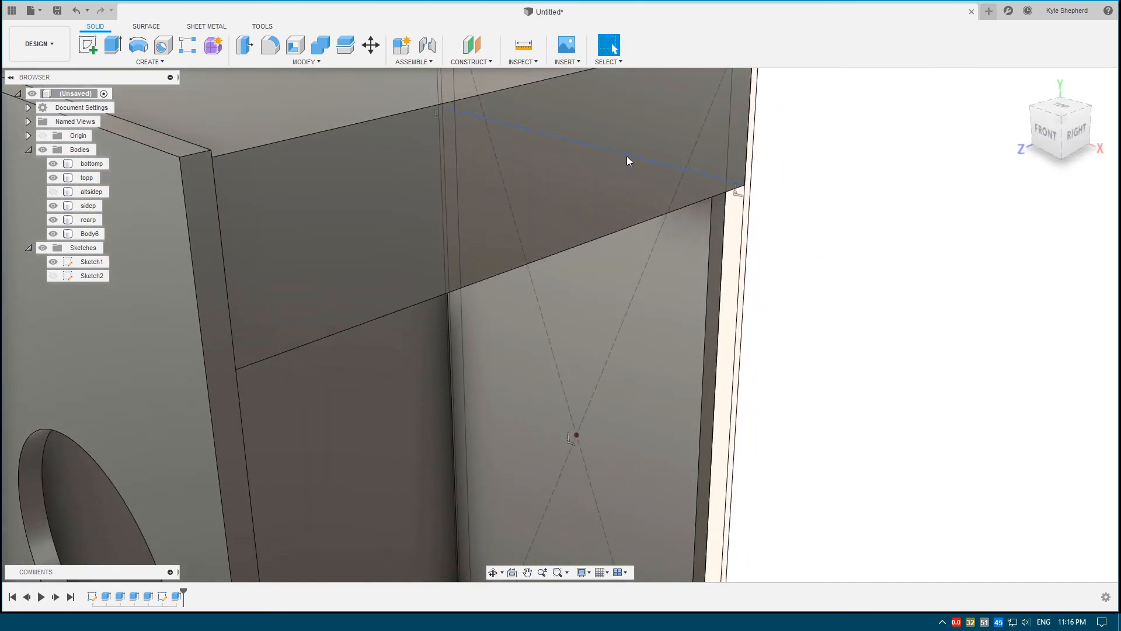
{"action": "scroll", "coordinate": [780, 214], "scroll_direction": "down", "scroll_amount": 3}
{"action": "middle_click_drag", "start_coordinate": [770, 179], "coordinate": [758, 248]}
{"action": "scroll", "coordinate": [756, 225], "scroll_direction": "up", "scroll_amount": 3}
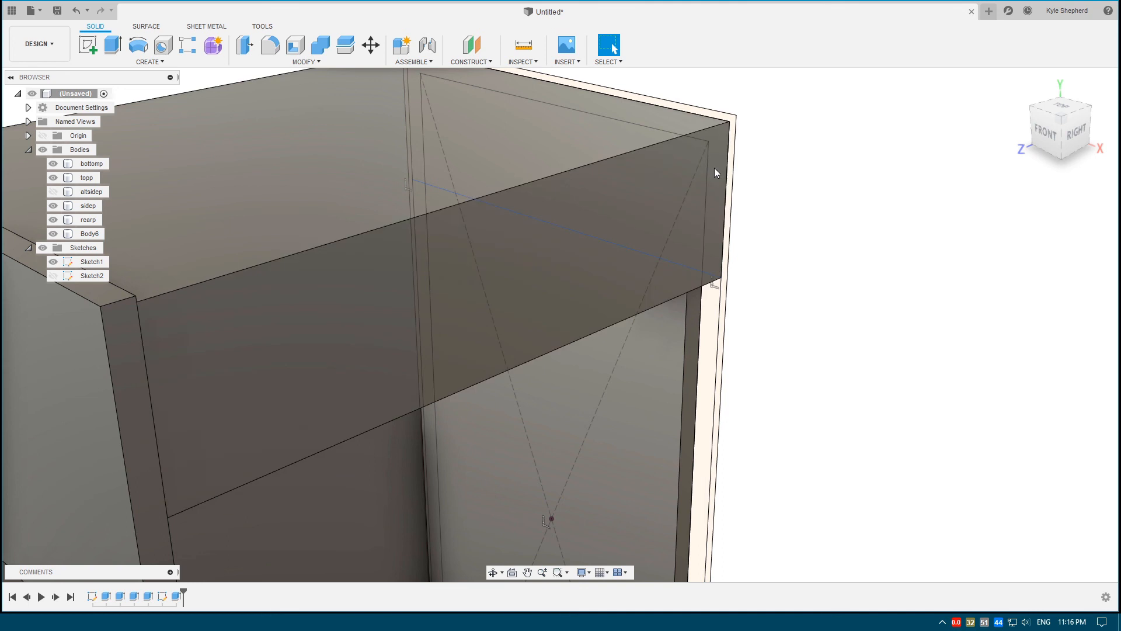
{"action": "left_click", "coordinate": [664, 126]}
{"action": "scroll", "coordinate": [665, 153], "scroll_direction": "down", "scroll_amount": 3}
{"action": "middle_click_drag", "start_coordinate": [713, 310], "coordinate": [667, 224]}
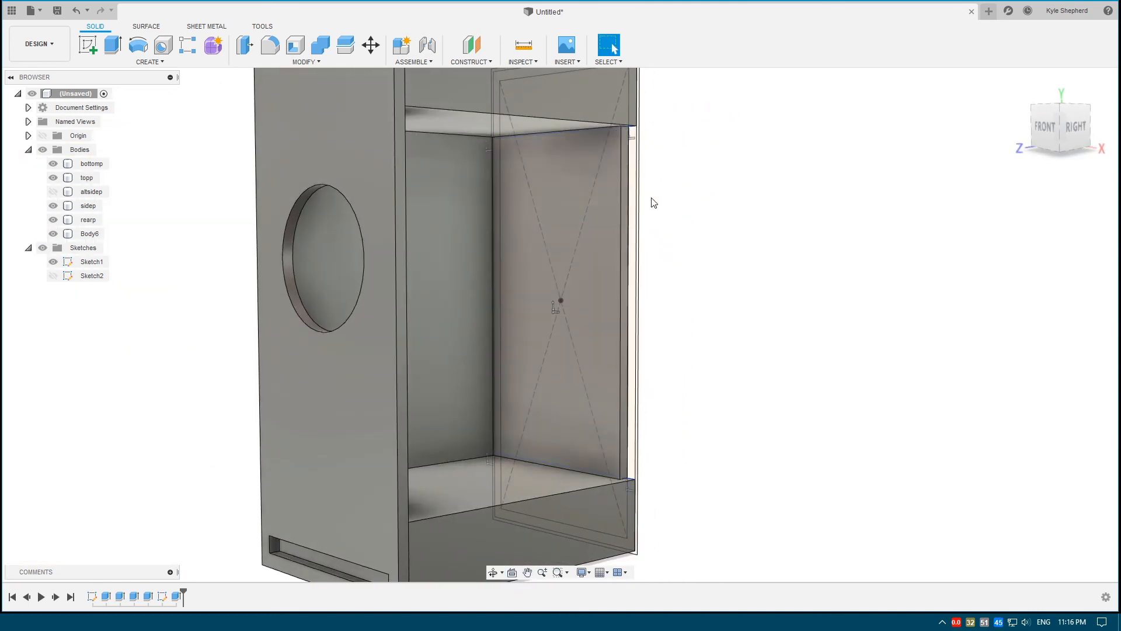
{"action": "double_click", "coordinate": [641, 199]}
{"action": "key", "text": "ctrl+z"}
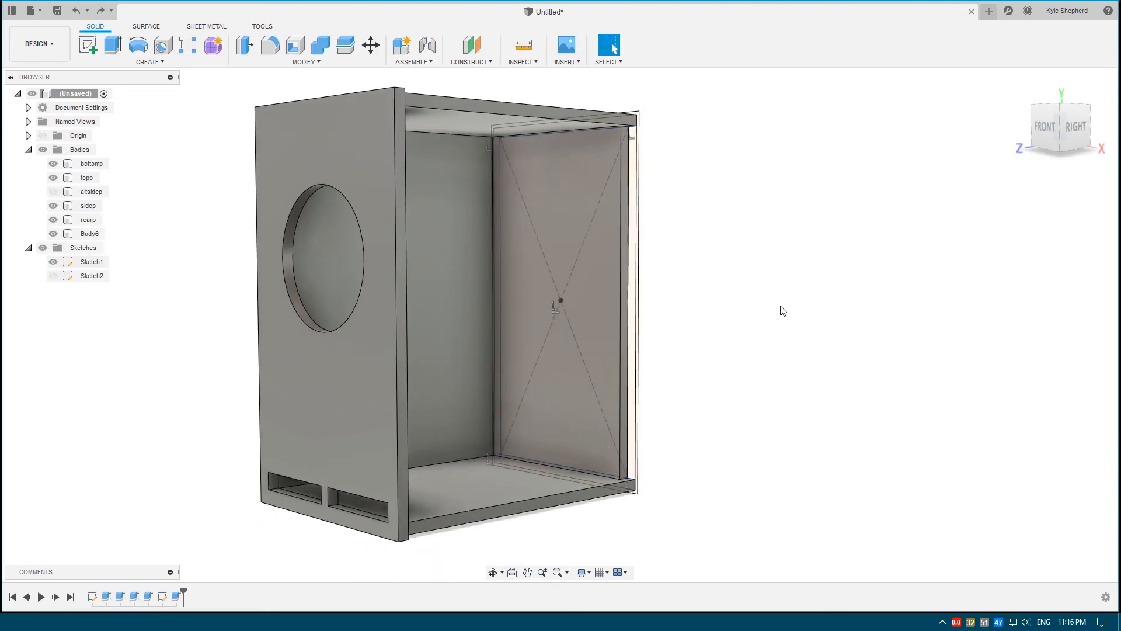
Reopen Sketch1 and make the short line beyond the inner rectangle's upper corner collinear with the rectangle's top edge
{"action": "double_click", "coordinate": [92, 261]}
{"action": "scroll", "coordinate": [723, 135], "scroll_direction": "up", "scroll_amount": 10}
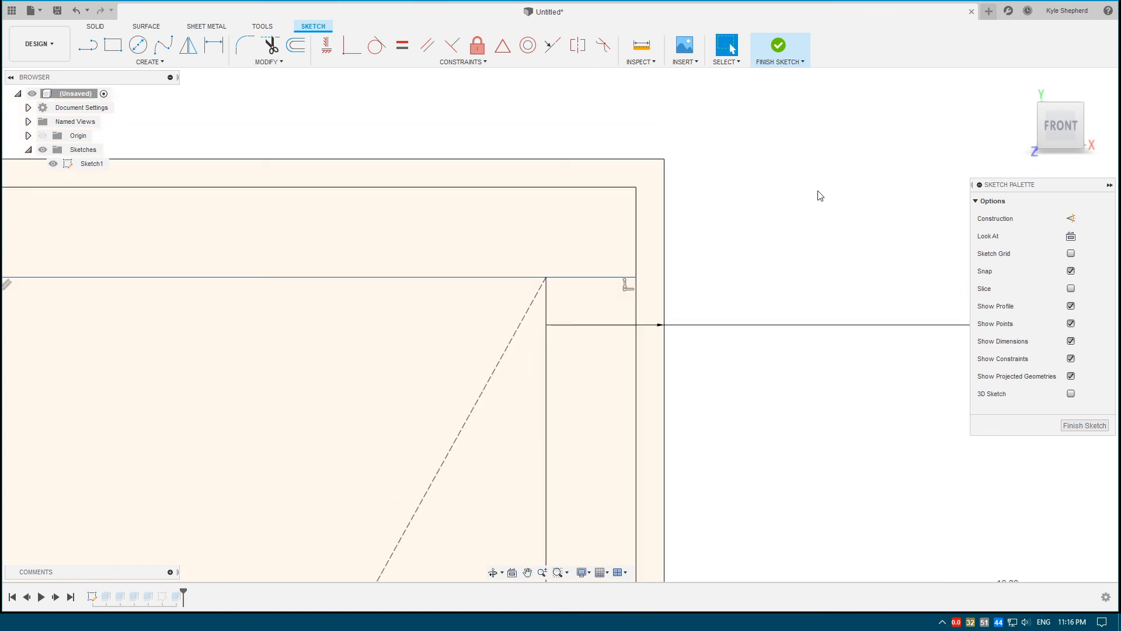
{"action": "left_click", "coordinate": [593, 277]}
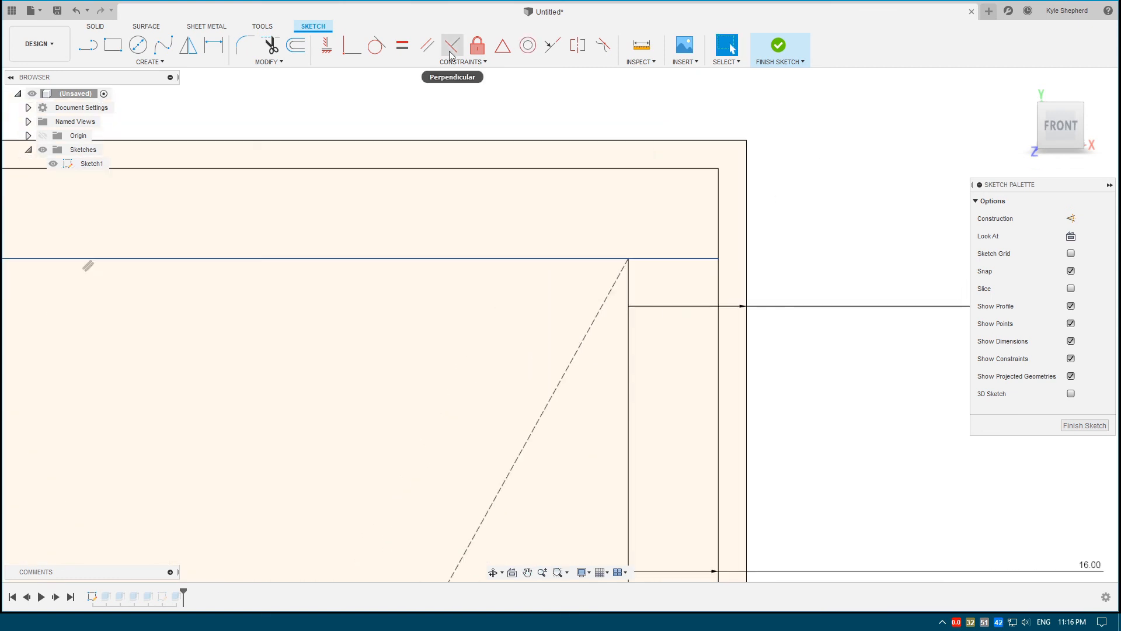
{"action": "left_click", "coordinate": [550, 48]}
{"action": "left_click", "coordinate": [662, 262]}
{"action": "left_click", "coordinate": [558, 258]}
Make the short line beyond the inner rectangle's lower corner collinear with its bottom edge and finish the sketch
{"action": "scroll", "coordinate": [415, 305], "scroll_direction": "down", "scroll_amount": 4}
{"action": "middle_click_drag", "start_coordinate": [371, 456], "coordinate": [482, 203]}
{"action": "scroll", "coordinate": [475, 248], "scroll_direction": "down", "scroll_amount": 1}
{"action": "scroll", "coordinate": [475, 239], "scroll_direction": "down", "scroll_amount": 2}
{"action": "middle_click_drag", "start_coordinate": [518, 340], "coordinate": [529, 196]}
{"action": "scroll", "coordinate": [560, 505], "scroll_direction": "up", "scroll_amount": 2}
{"action": "middle_click_drag", "start_coordinate": [545, 550], "coordinate": [534, 218]}
{"action": "scroll", "coordinate": [528, 292], "scroll_direction": "up", "scroll_amount": 2}
{"action": "left_click", "coordinate": [553, 333]}
{"action": "left_click", "coordinate": [385, 334]}
{"action": "scroll", "coordinate": [435, 361], "scroll_direction": "down", "scroll_amount": 3}
{"action": "mouse_move", "coordinate": [408, 238]}
{"action": "middle_mouse_down"}
{"action": "mouse_move", "coordinate": [499, 361]}
{"action": "mouse_move", "coordinate": [514, 363]}
{"action": "middle_mouse_up"}
{"action": "scroll", "coordinate": [565, 301], "scroll_direction": "down", "scroll_amount": 2}
{"action": "key", "text": "Escape"}
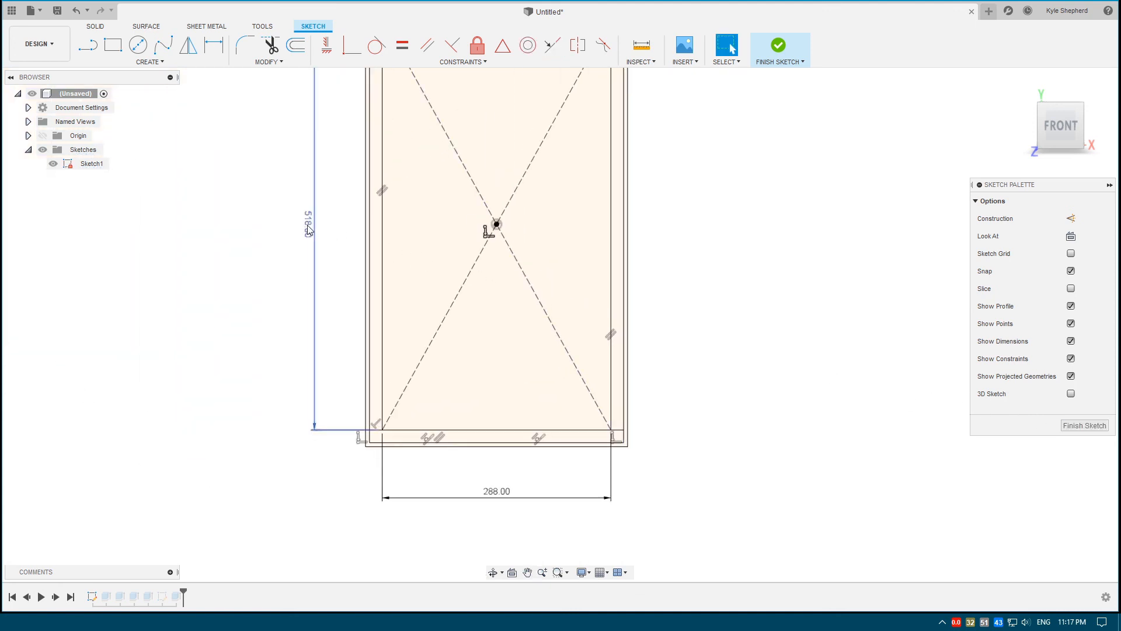
{"action": "left_click", "coordinate": [1084, 425]}
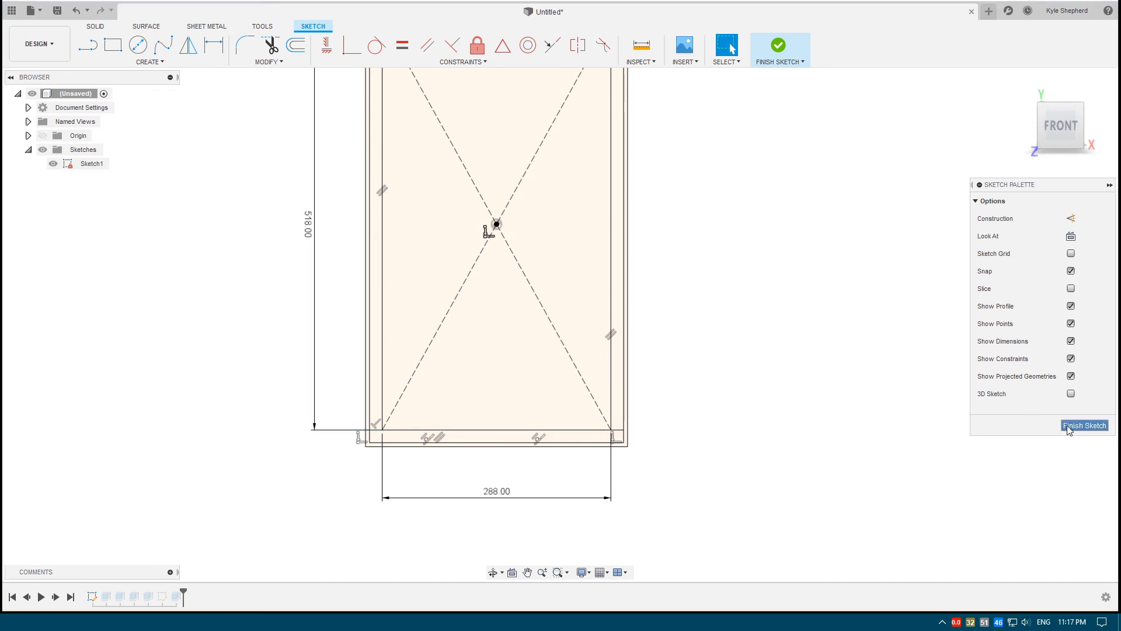
{"action": "mouse_move", "coordinate": [670, 275]}
{"action": "left_mouse_down"}
{"action": "mouse_move", "coordinate": [691, 248]}
{"action": "mouse_move", "coordinate": [666, 270]}
{"action": "left_mouse_up"}
{"action": "key", "text": "Escape"}
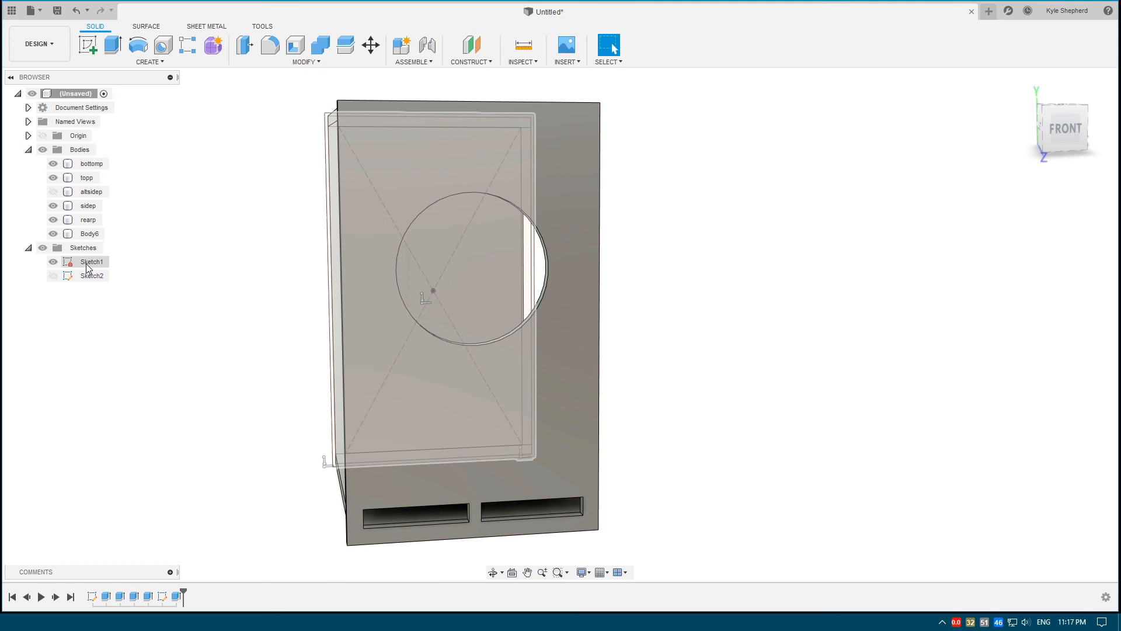
Test the new constraints by setting the inner rectangle's height in Sketch1 to 700 mm and finishing the sketch
{"action": "double_click", "coordinate": [89, 262]}
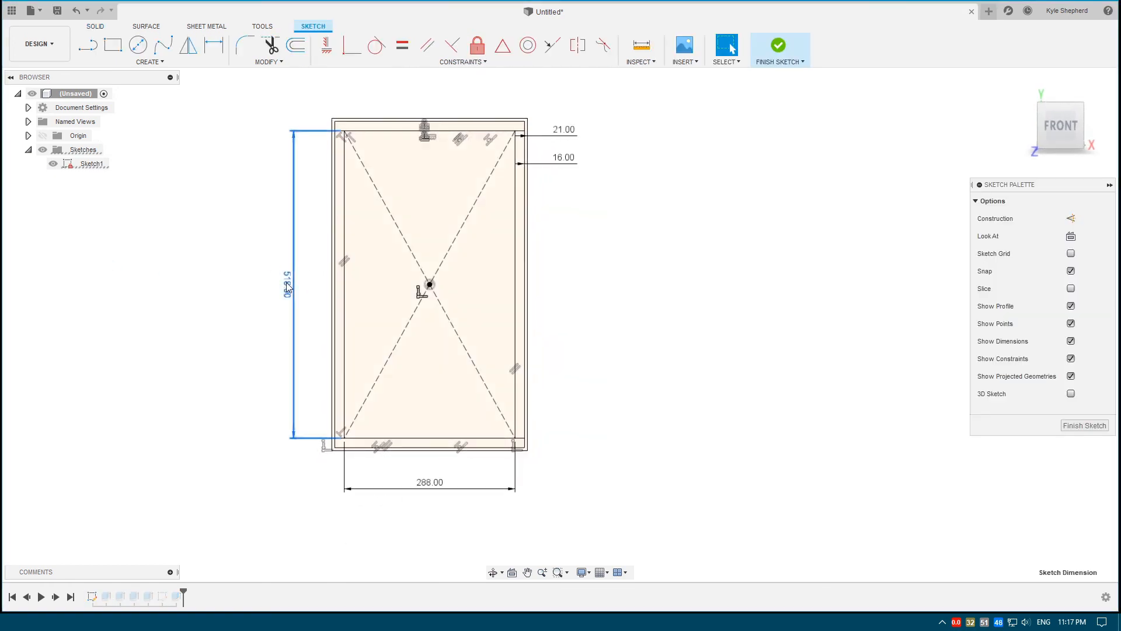
{"action": "double_click", "coordinate": [286, 286]}
{"action": "key", "text": "Return"}
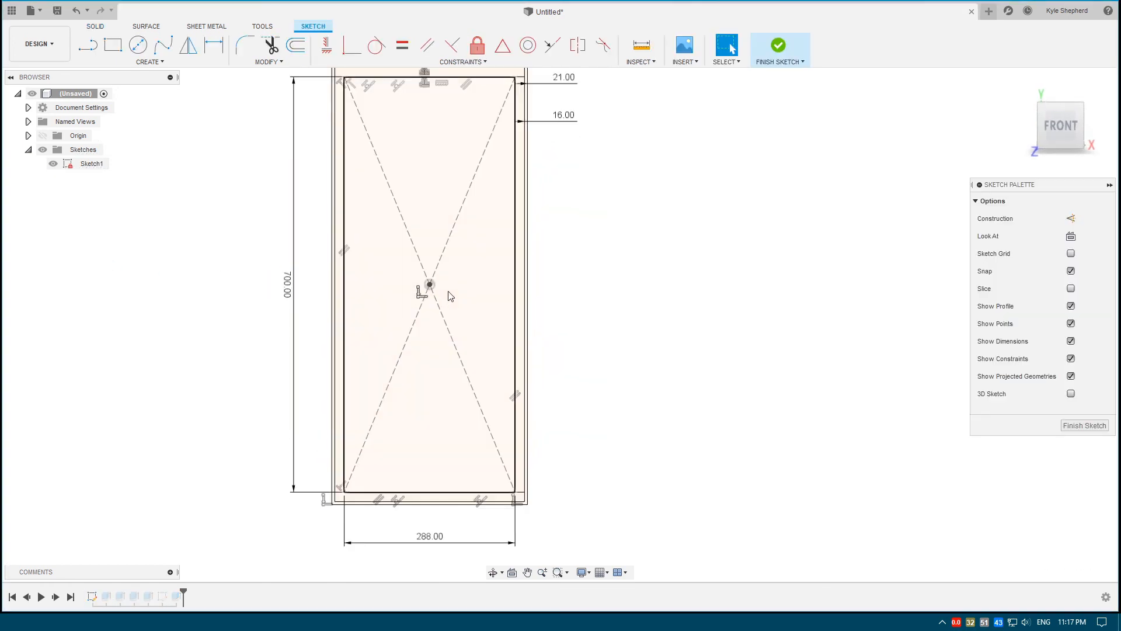
{"action": "left_click", "coordinate": [1062, 425]}
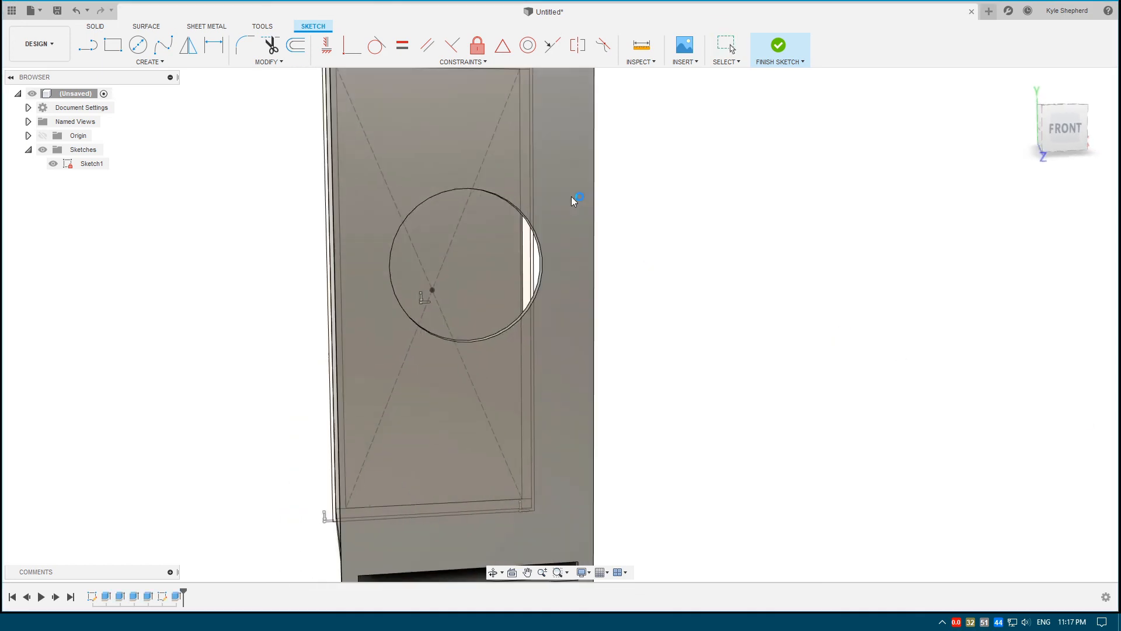
Check the slot in the taller front panel, restore the inner rectangle's earlier height in Sketch1 and finish the sketch
{"action": "scroll", "coordinate": [566, 199], "scroll_direction": "down", "scroll_amount": 3}
{"action": "middle_click_drag", "start_coordinate": [639, 188], "coordinate": [610, 197]}
{"action": "scroll", "coordinate": [610, 198], "scroll_direction": "up", "scroll_amount": 3}
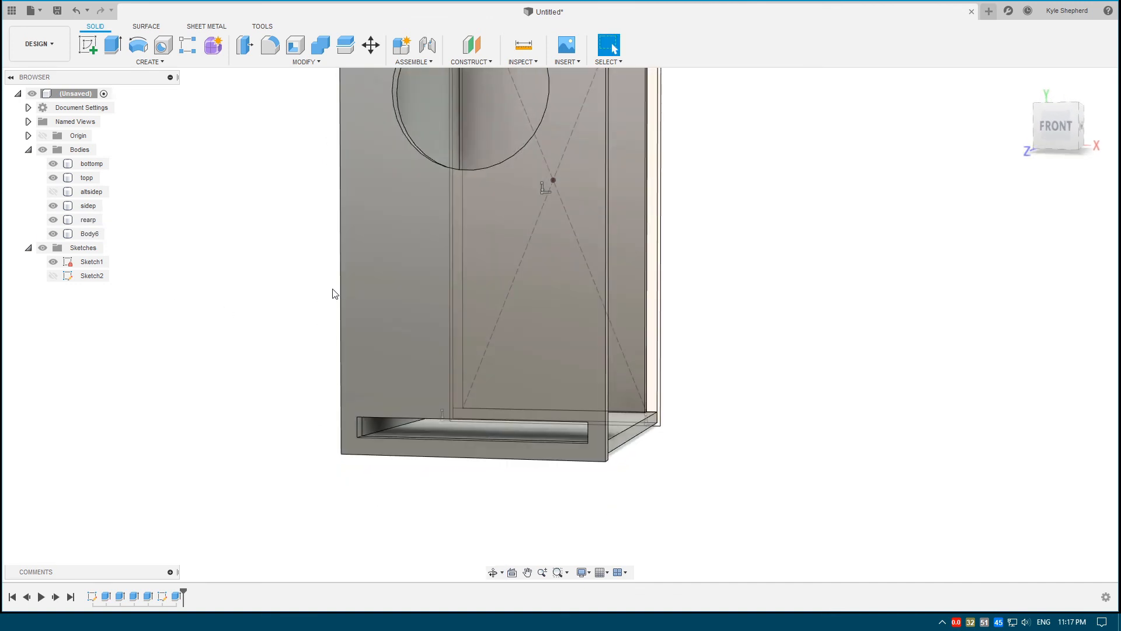
{"action": "double_click", "coordinate": [333, 294]}
{"action": "left_click", "coordinate": [1073, 426]}
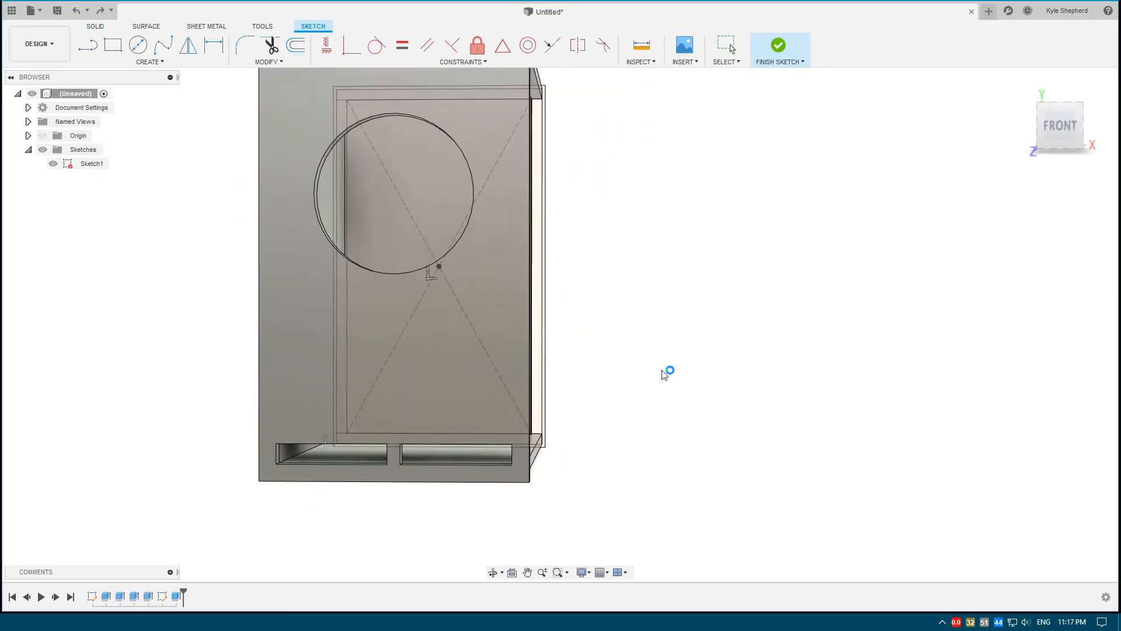
Open Sketch2 and make the divider rectangle's bottom edge collinear with the slot's bottom edge
{"action": "double_click", "coordinate": [92, 276]}
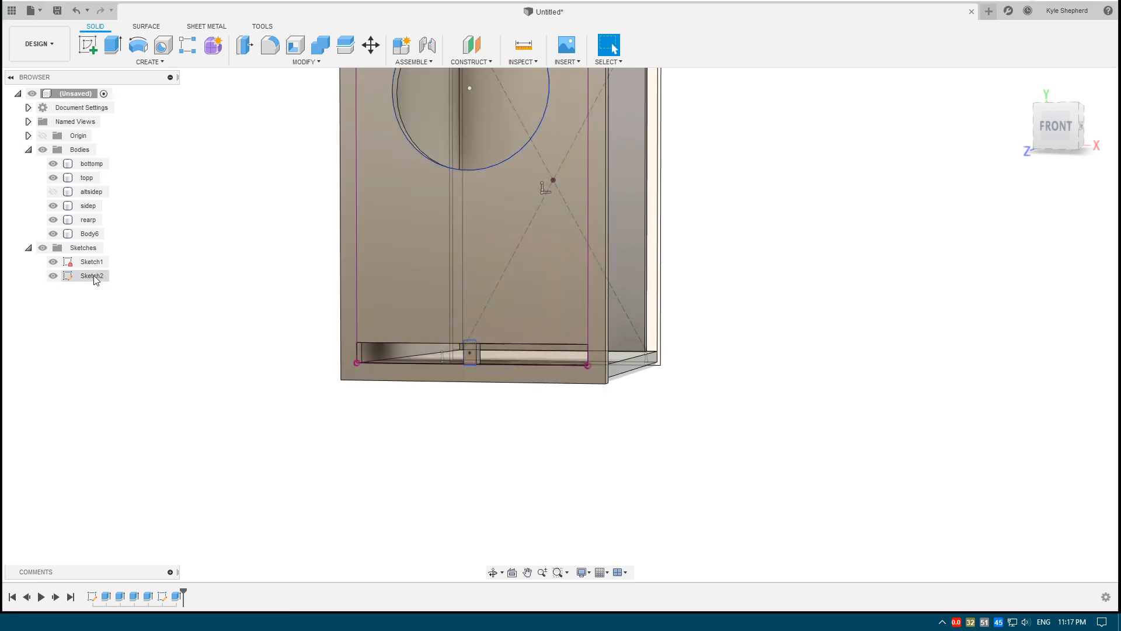
{"action": "scroll", "coordinate": [565, 321], "scroll_direction": "up", "scroll_amount": 5}
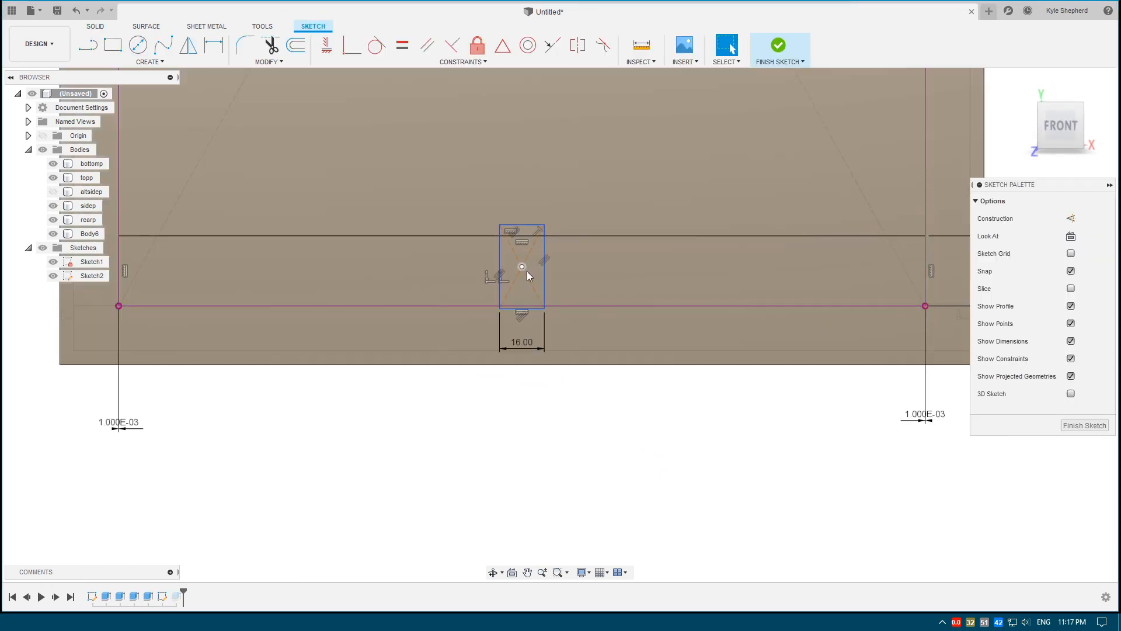
{"action": "scroll", "coordinate": [527, 272], "scroll_direction": "up", "scroll_amount": 2}
{"action": "scroll", "coordinate": [576, 272], "scroll_direction": "down", "scroll_amount": 2}
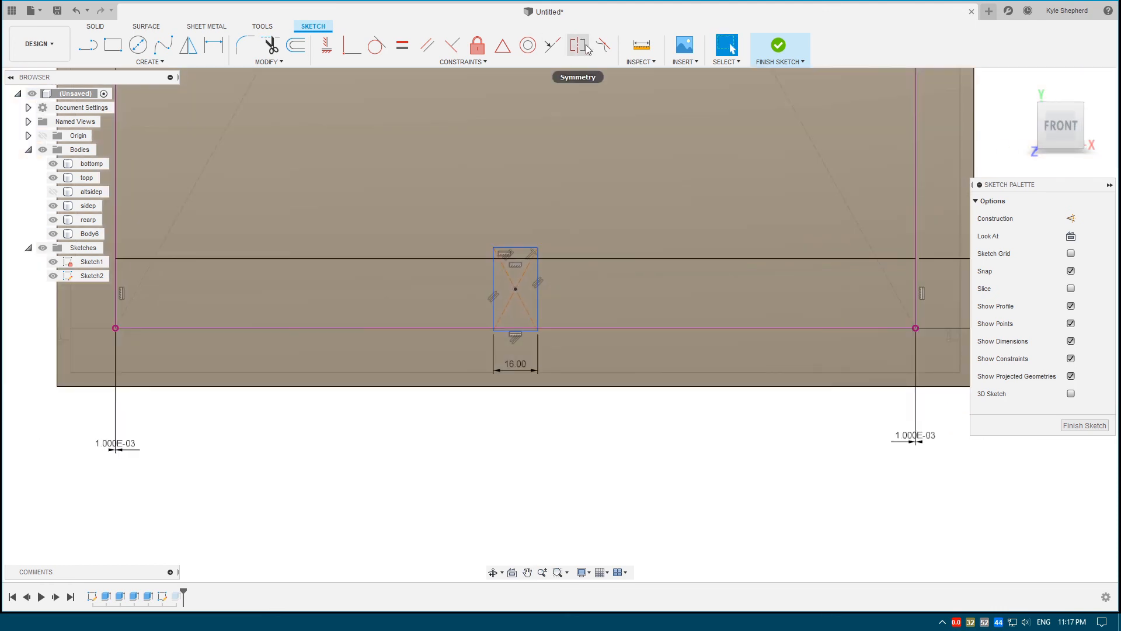
{"action": "left_click", "coordinate": [474, 63]}
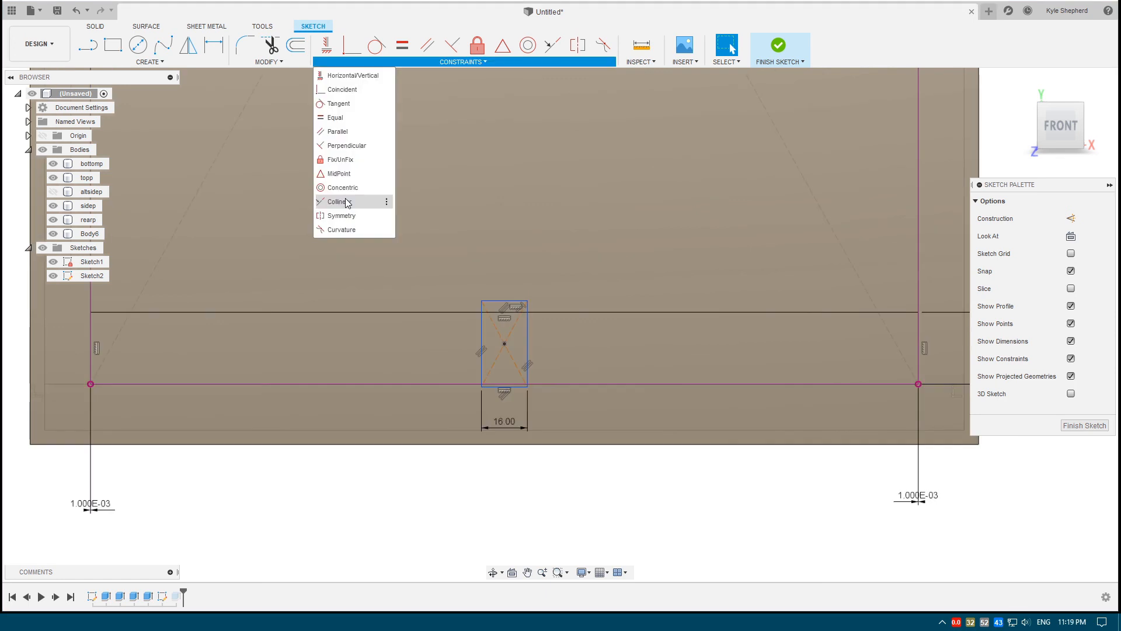
{"action": "left_click", "coordinate": [346, 205]}
{"action": "scroll", "coordinate": [528, 411], "scroll_direction": "up", "scroll_amount": 2}
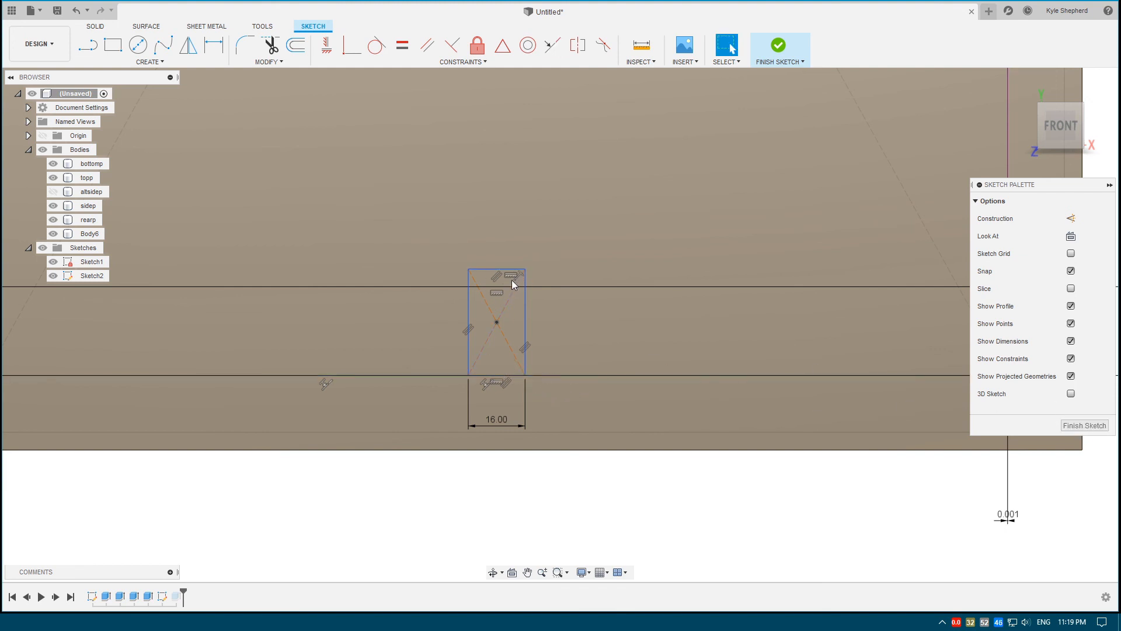
Make the divider rectangle's top edge collinear with the slot's top edge and finish the sketch
{"action": "scroll", "coordinate": [512, 280], "scroll_direction": "down", "scroll_amount": 1}
{"action": "left_click_drag", "start_coordinate": [506, 192], "coordinate": [505, 188]}
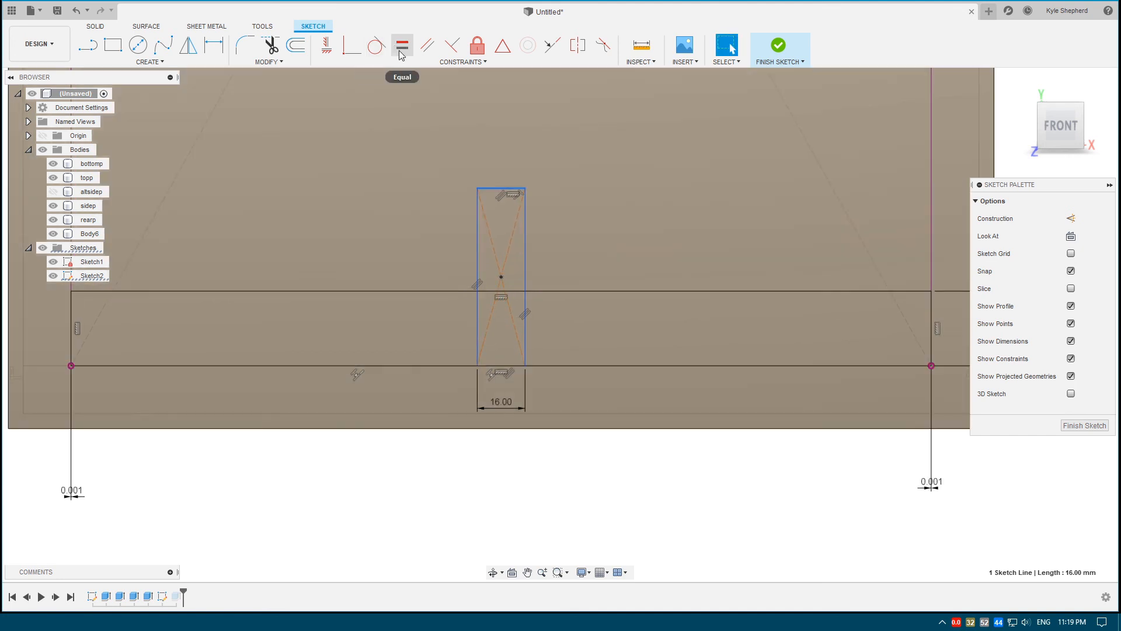
{"action": "left_click", "coordinate": [549, 50]}
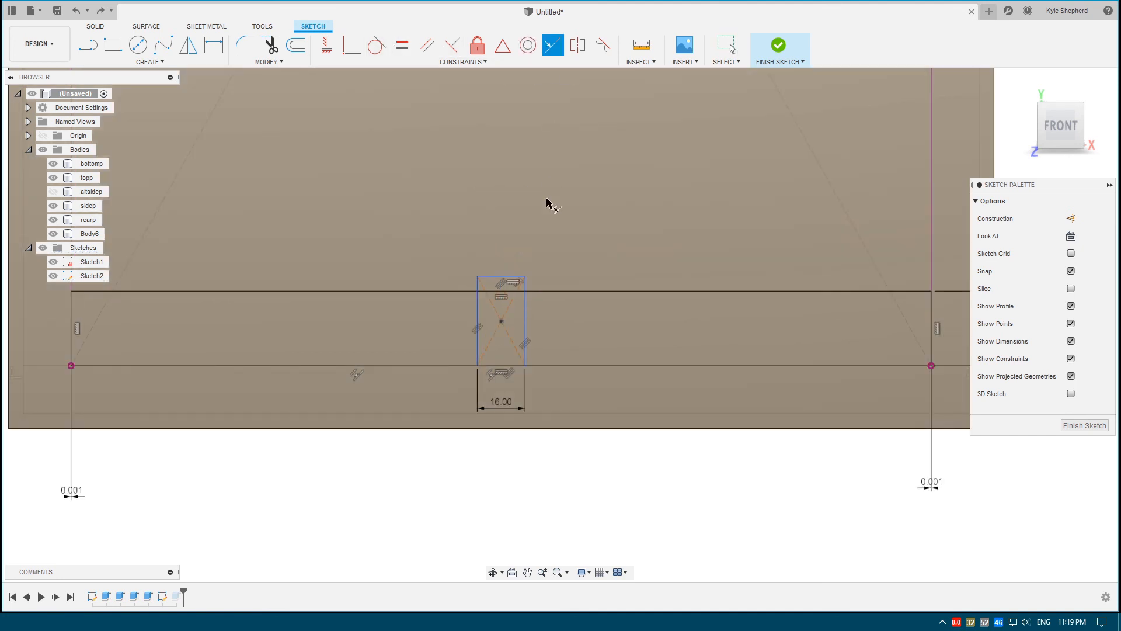
{"action": "left_click", "coordinate": [583, 291]}
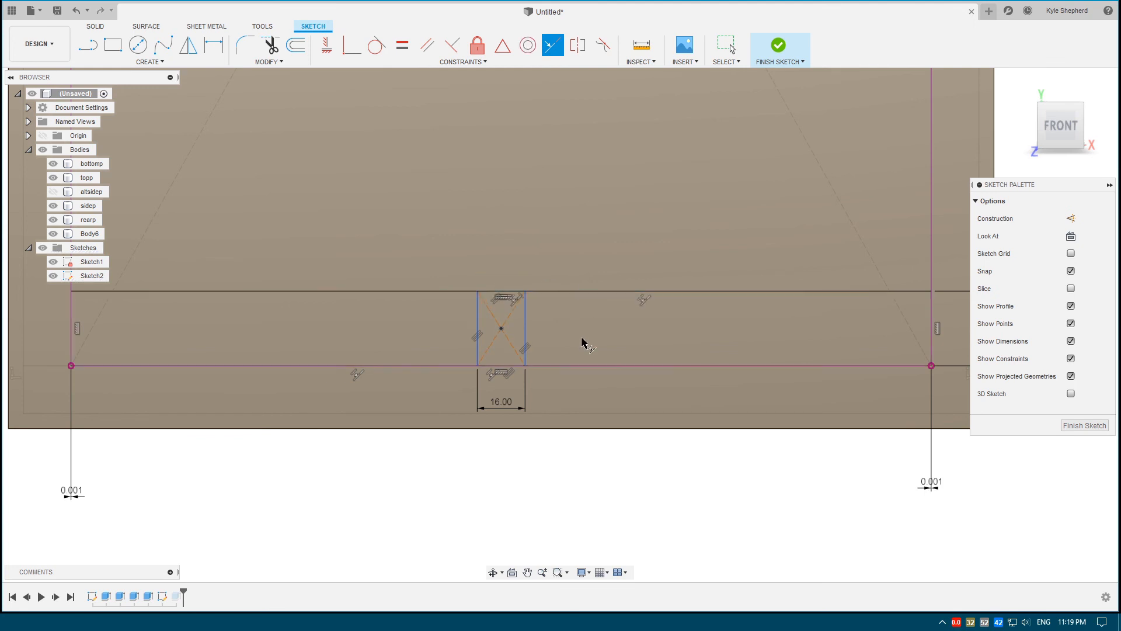
{"action": "scroll", "coordinate": [607, 403], "scroll_direction": "down", "scroll_amount": 2}
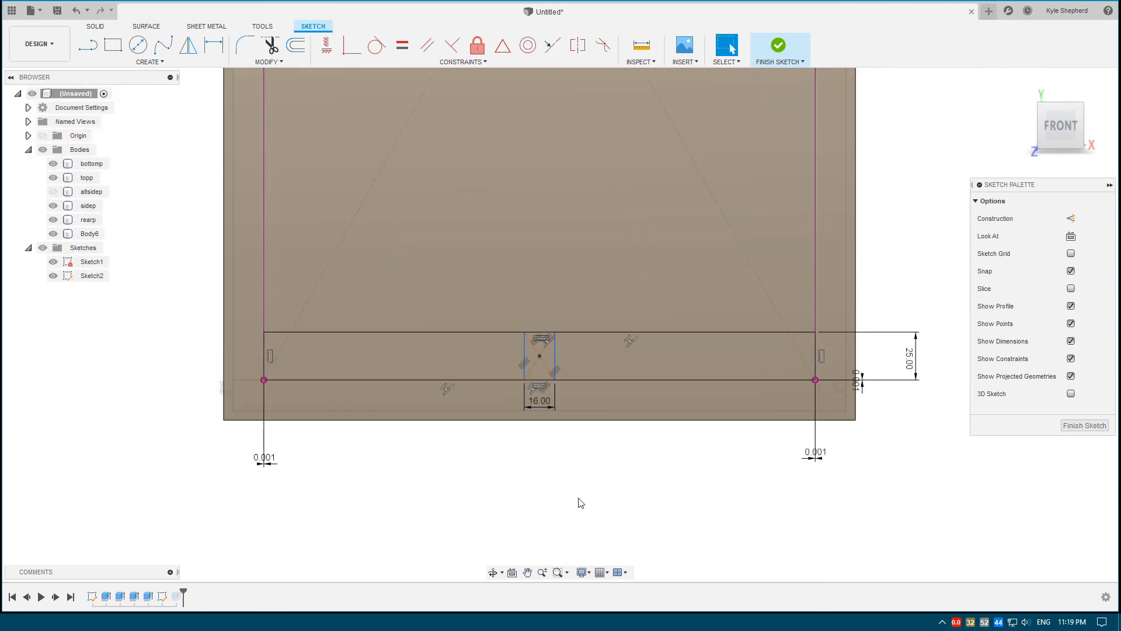
{"action": "left_click", "coordinate": [1084, 425]}
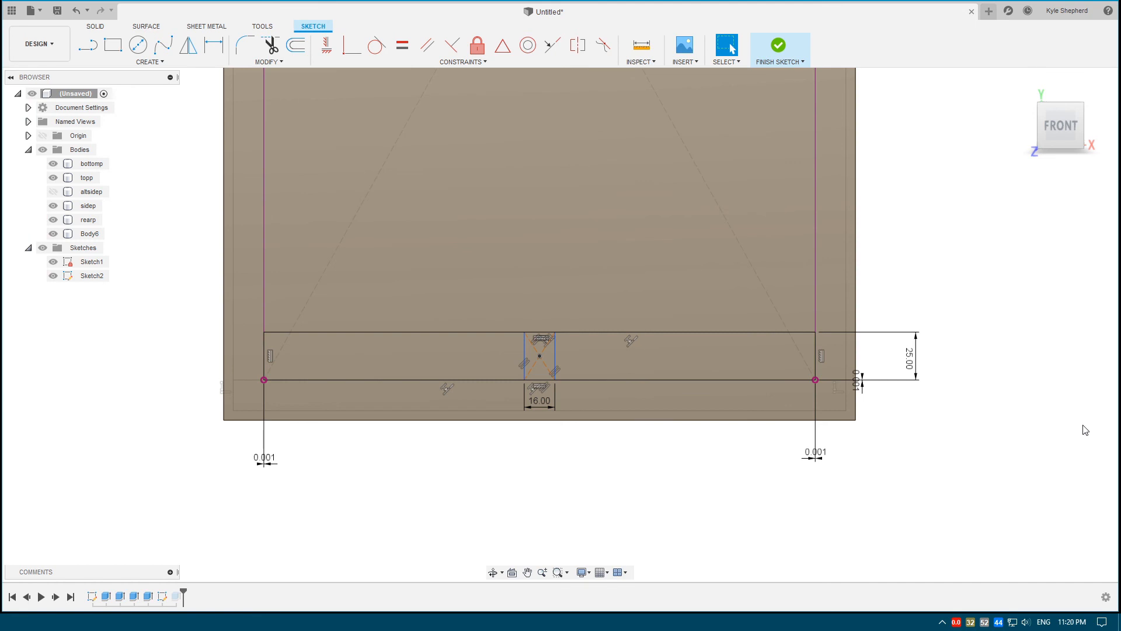
Test the divider constraints by setting the inner rectangle's height in Sketch1 to 800 mm, and restore its earlier height
{"action": "mouse_move", "coordinate": [700, 245]}
{"action": "middle_mouse_down"}
{"action": "mouse_move", "coordinate": [693, 303]}
{"action": "mouse_move", "coordinate": [709, 350]}
{"action": "middle_mouse_up"}
{"action": "scroll", "coordinate": [711, 344], "scroll_direction": "down", "scroll_amount": 2}
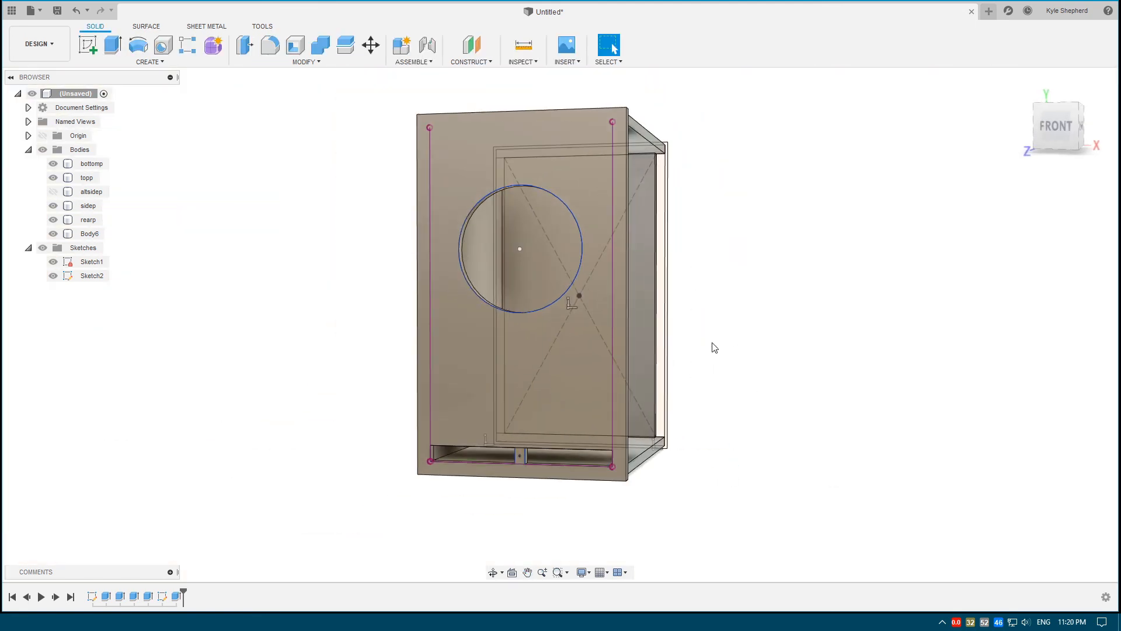
{"action": "double_click", "coordinate": [107, 264]}
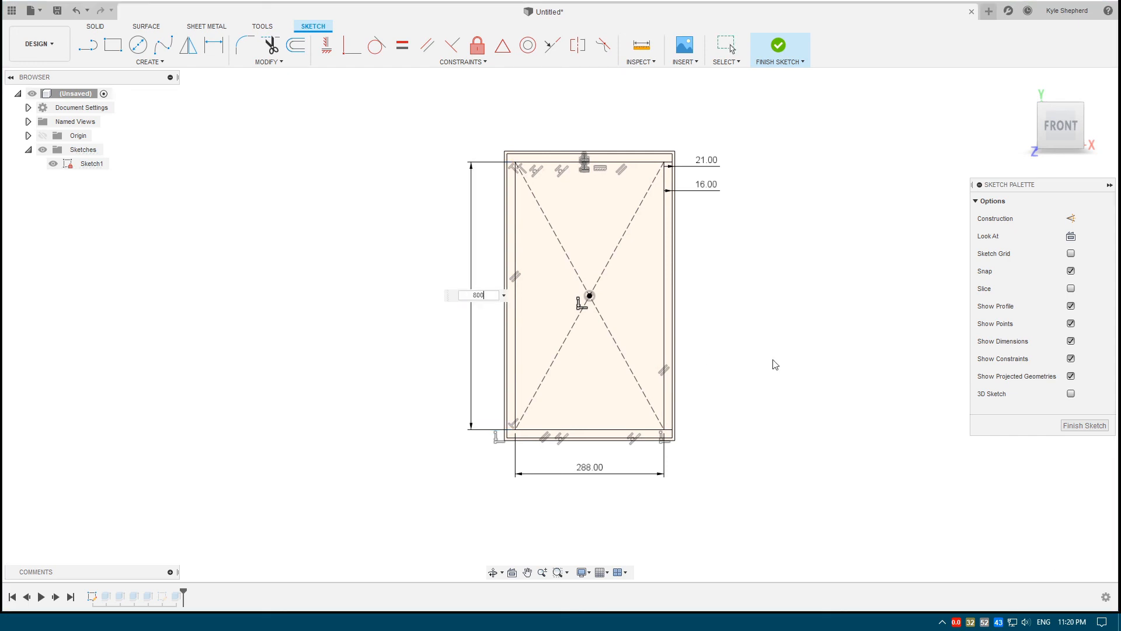
{"action": "left_click", "coordinate": [1086, 425]}
{"action": "mouse_move", "coordinate": [694, 311]}
{"action": "middle_mouse_down", "text": "shift"}
{"action": "mouse_move", "coordinate": [616, 299]}
{"action": "mouse_move", "coordinate": [713, 305]}
{"action": "mouse_move", "coordinate": [664, 302]}
{"action": "mouse_move", "coordinate": [674, 315]}
{"action": "middle_mouse_up", "text": "shift"}
{"action": "double_click", "coordinate": [687, 331]}
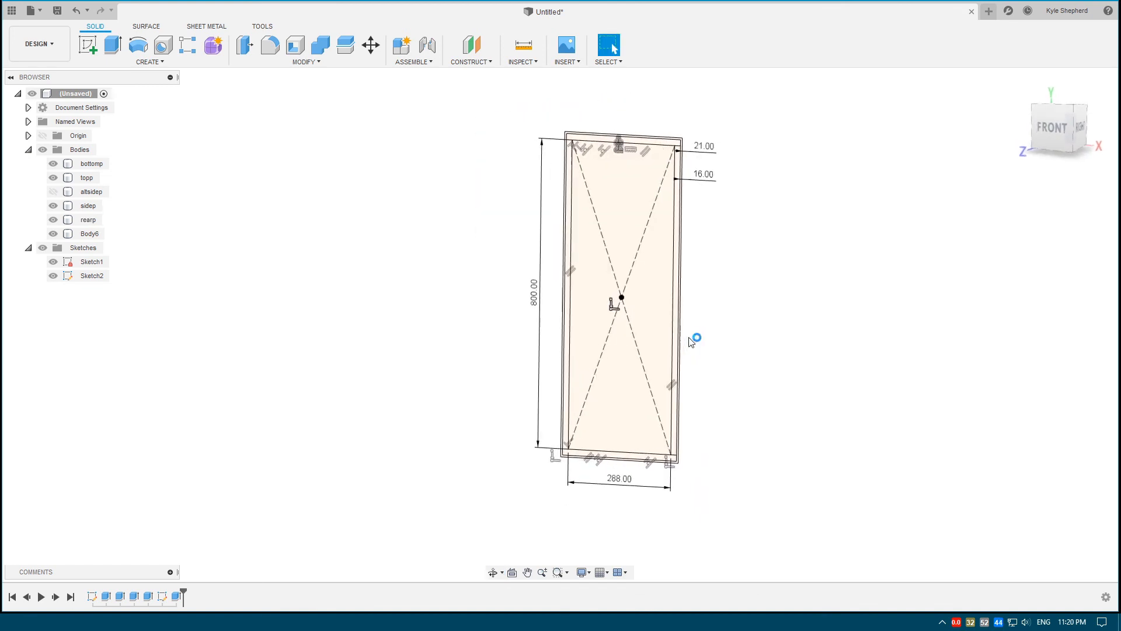
{"action": "left_click", "coordinate": [1085, 426]}
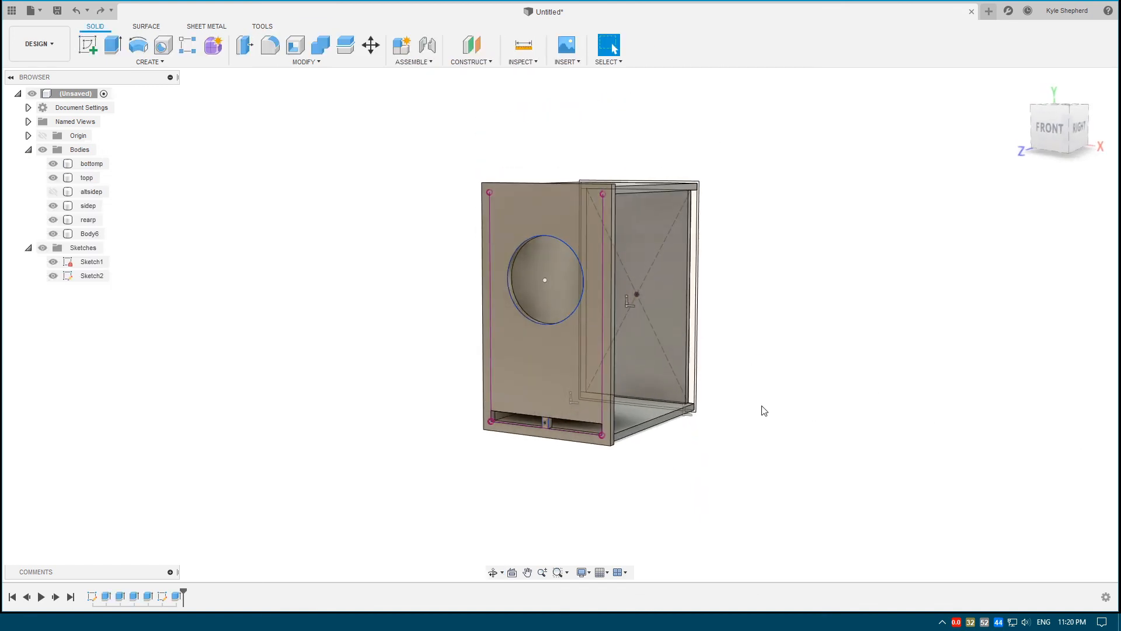
{"action": "middle_click_drag", "start_coordinate": [668, 357], "coordinate": [535, 219], "text": "shift"}
{"action": "middle_click_drag", "start_coordinate": [658, 222], "coordinate": [709, 247], "text": "shift"}
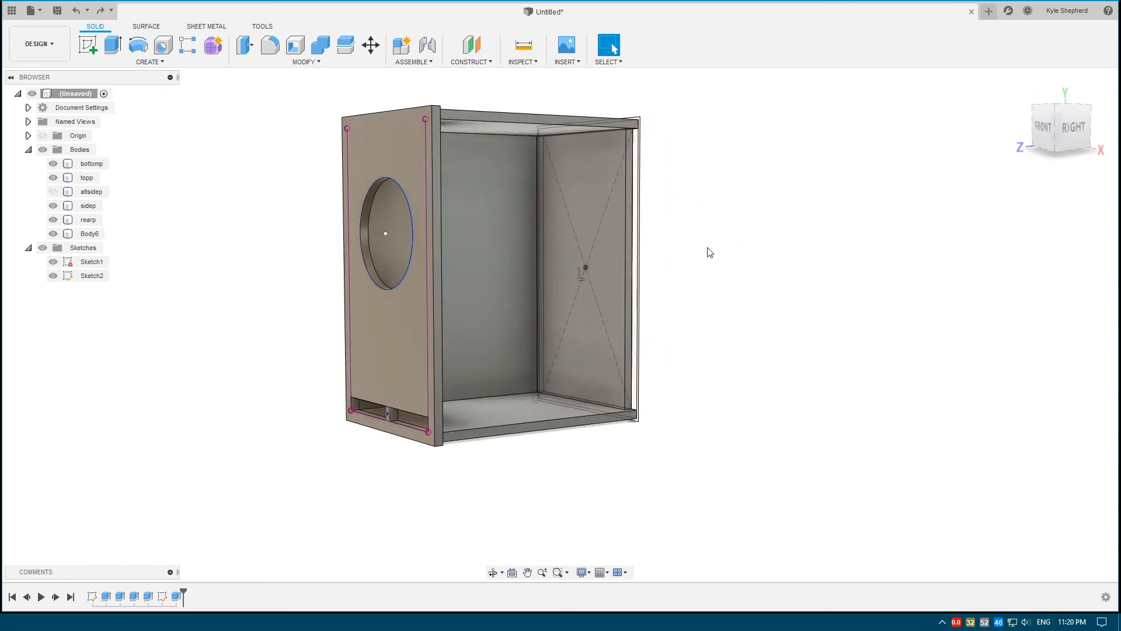
Hide Sketch1 and Sketch2 so only the enclosure panels are shown
{"action": "scroll", "coordinate": [682, 248], "scroll_direction": "up", "scroll_amount": 1}
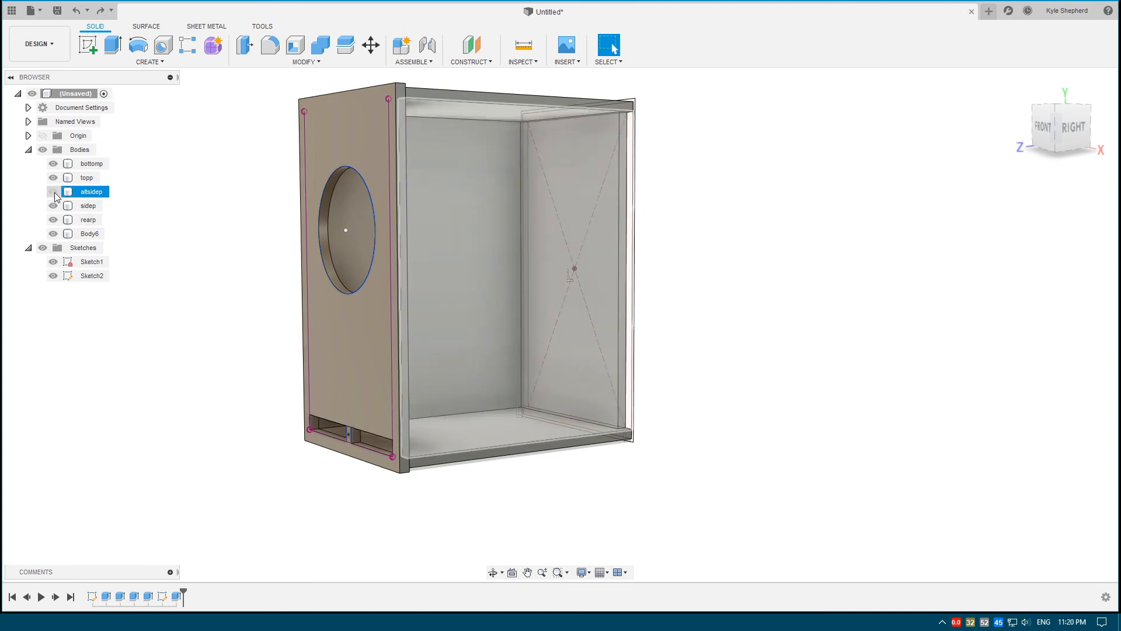
{"action": "middle_click_drag", "start_coordinate": [453, 195], "coordinate": [558, 239]}
{"action": "scroll", "coordinate": [453, 257], "scroll_direction": "up", "scroll_amount": 1}
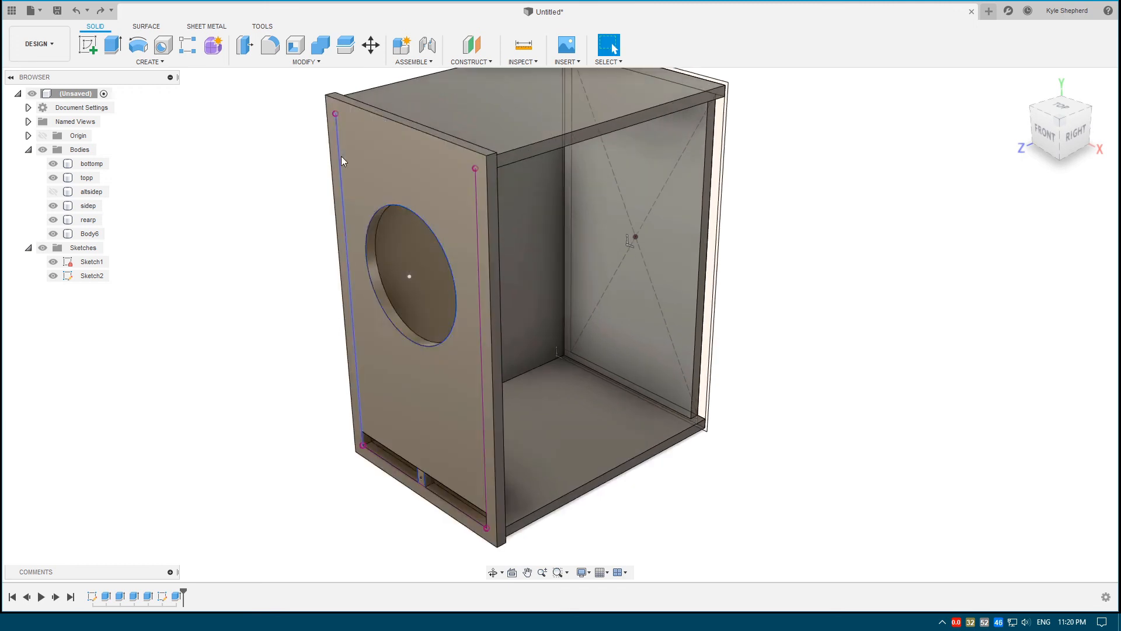
{"action": "left_click", "coordinate": [53, 262]}
{"action": "left_click", "coordinate": [53, 276]}
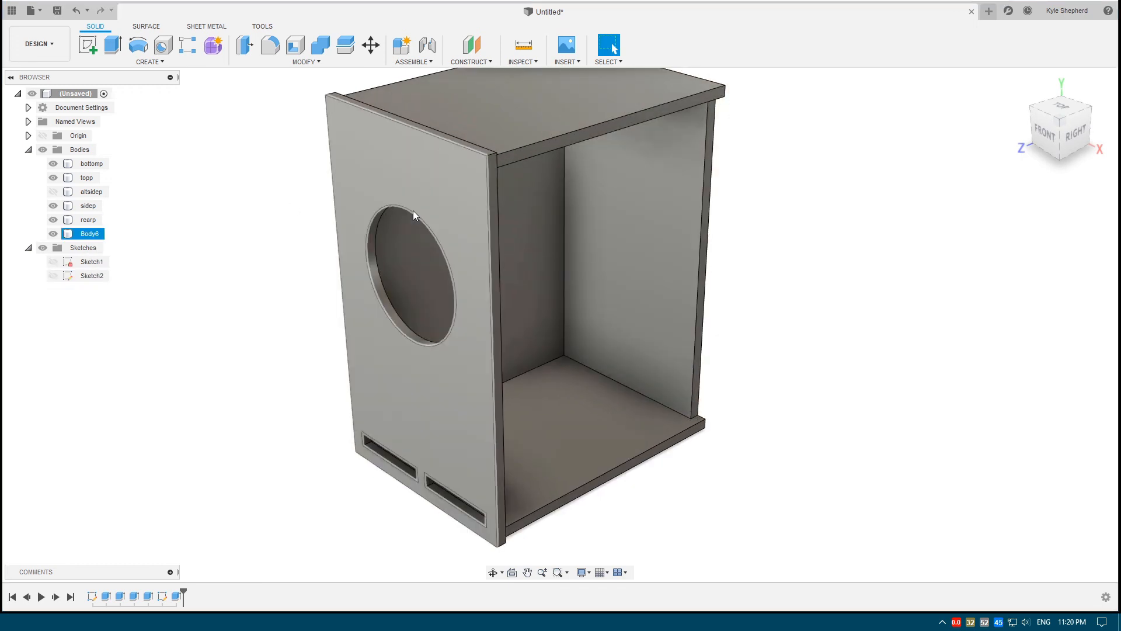
Chamfer both vertical outer front edges of the front panel with an equal distance of 8 mm
{"action": "scroll", "coordinate": [452, 200], "scroll_direction": "up", "scroll_amount": 1}
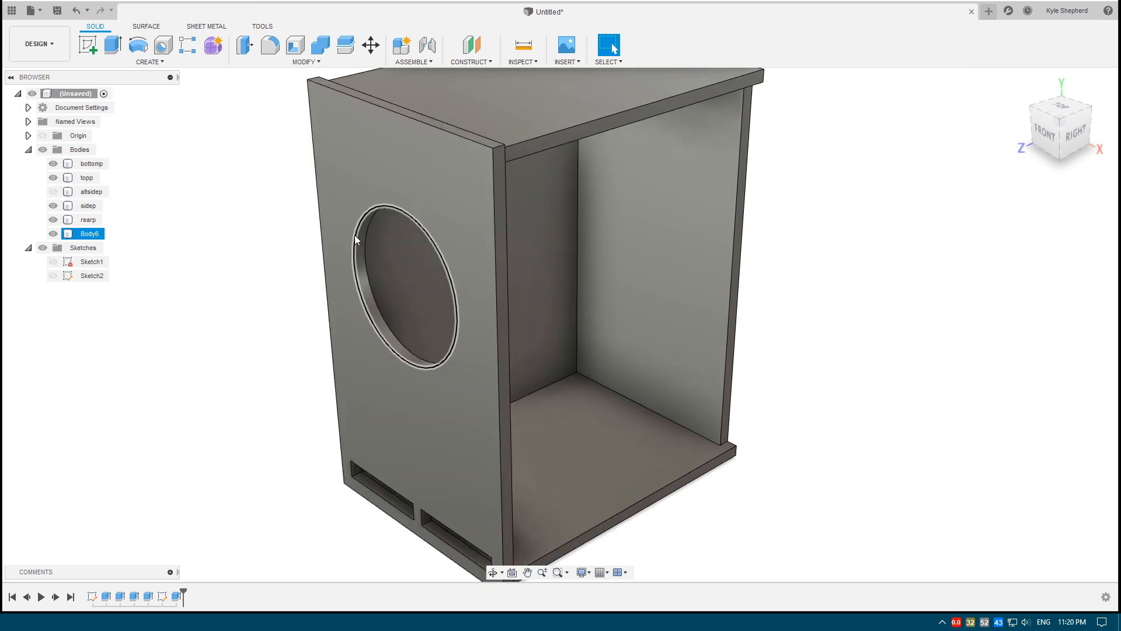
{"action": "left_click", "coordinate": [493, 174]}
{"action": "scroll", "coordinate": [493, 174], "scroll_direction": "up", "scroll_amount": 2}
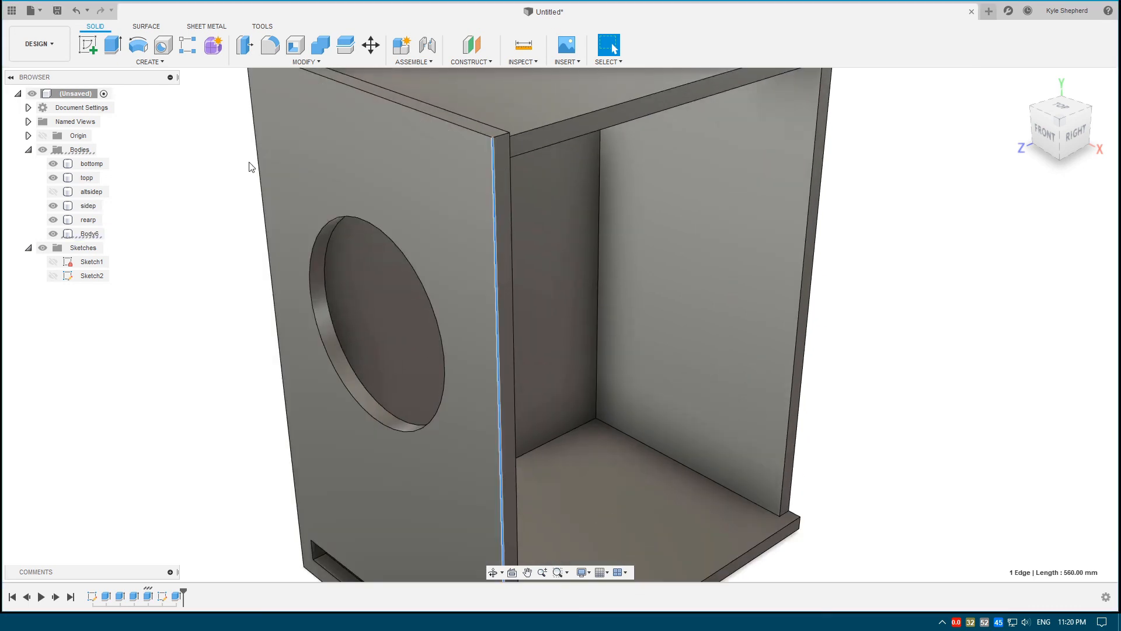
{"action": "left_click", "coordinate": [260, 169], "text": "shift"}
{"action": "middle_click_drag", "start_coordinate": [260, 170], "coordinate": [430, 209], "text": "shift"}
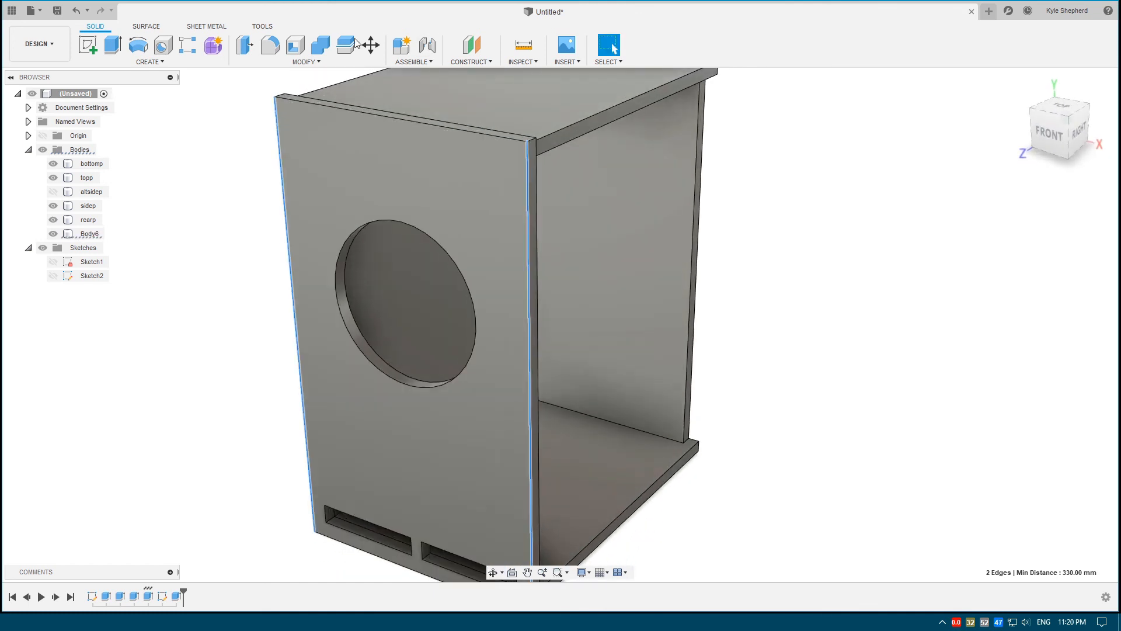
{"action": "left_click", "coordinate": [316, 61]}
{"action": "left_click", "coordinate": [258, 104]}
{"action": "scroll", "coordinate": [535, 152], "scroll_direction": "up", "scroll_amount": 4}
{"action": "type", "text": "8"}
{"action": "middle_click_drag", "start_coordinate": [426, 198], "coordinate": [390, 212], "text": "shift"}
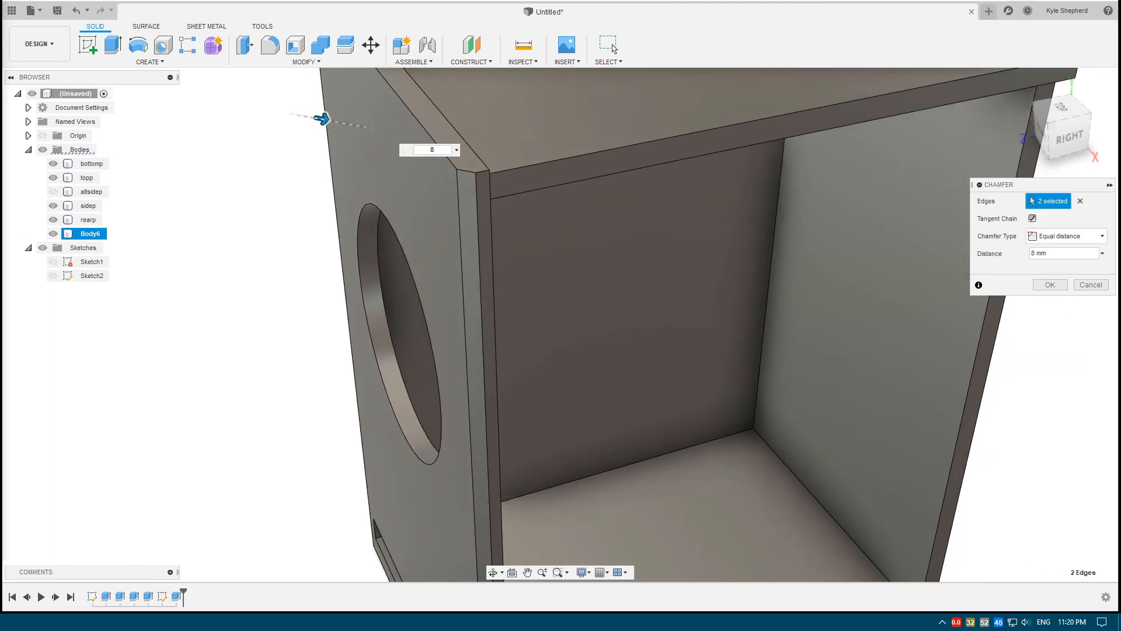
{"action": "middle_click_drag", "start_coordinate": [391, 251], "coordinate": [412, 220], "text": "shift"}
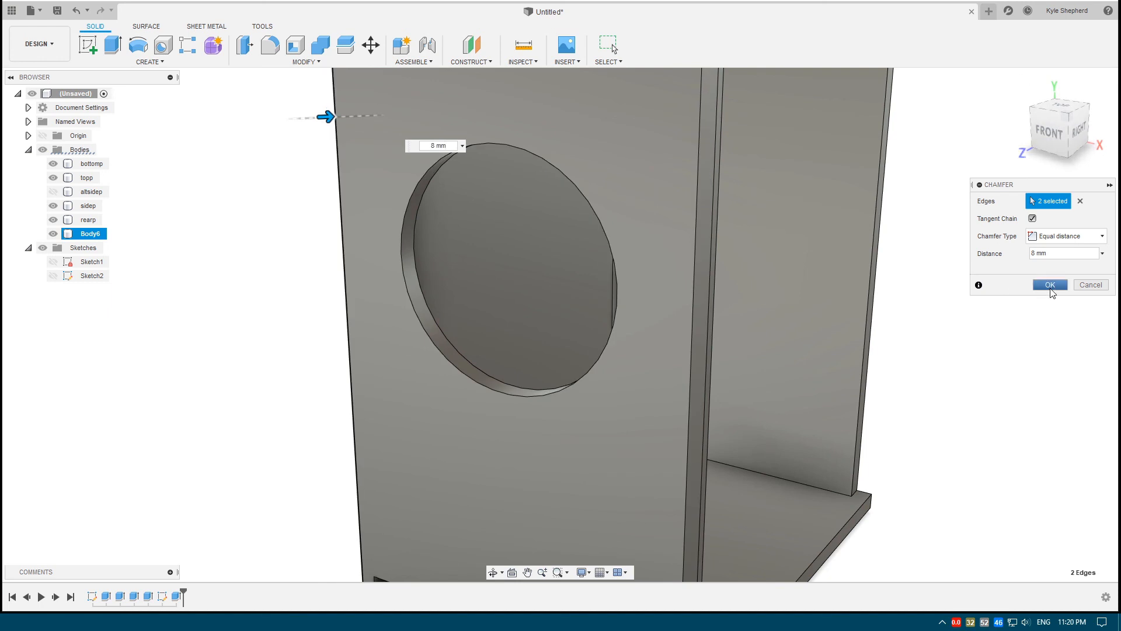
{"action": "left_click", "coordinate": [1050, 285]}
Chamfer the circular hole's front edge, trying distances of 9 mm and 10 mm before applying 8 mm
{"action": "left_click", "coordinate": [401, 221]}
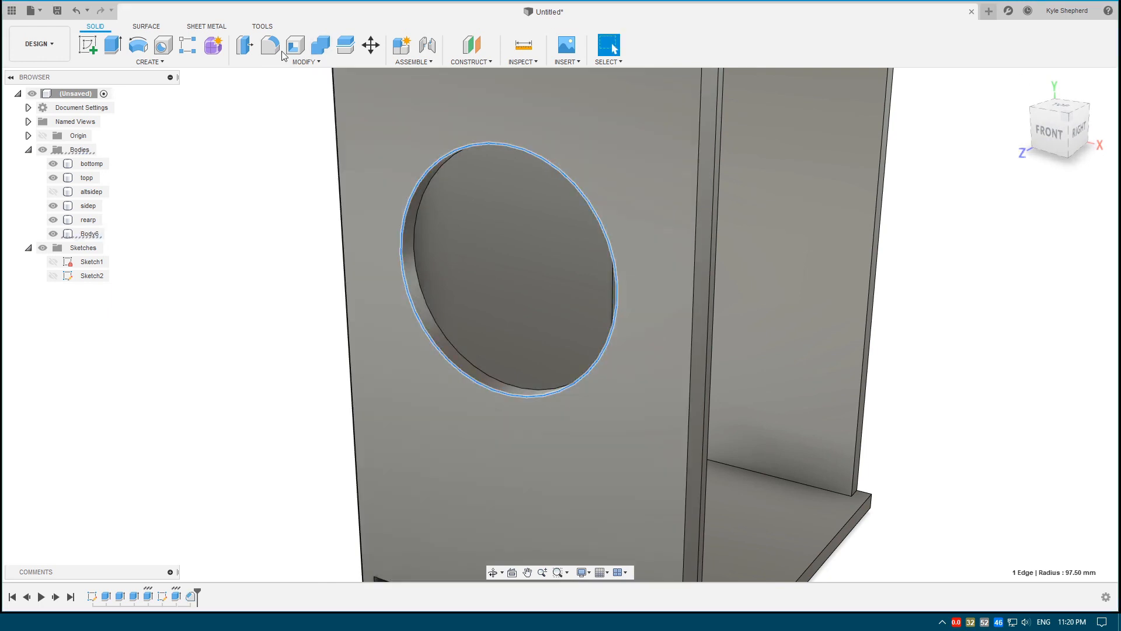
{"action": "left_click", "coordinate": [289, 62]}
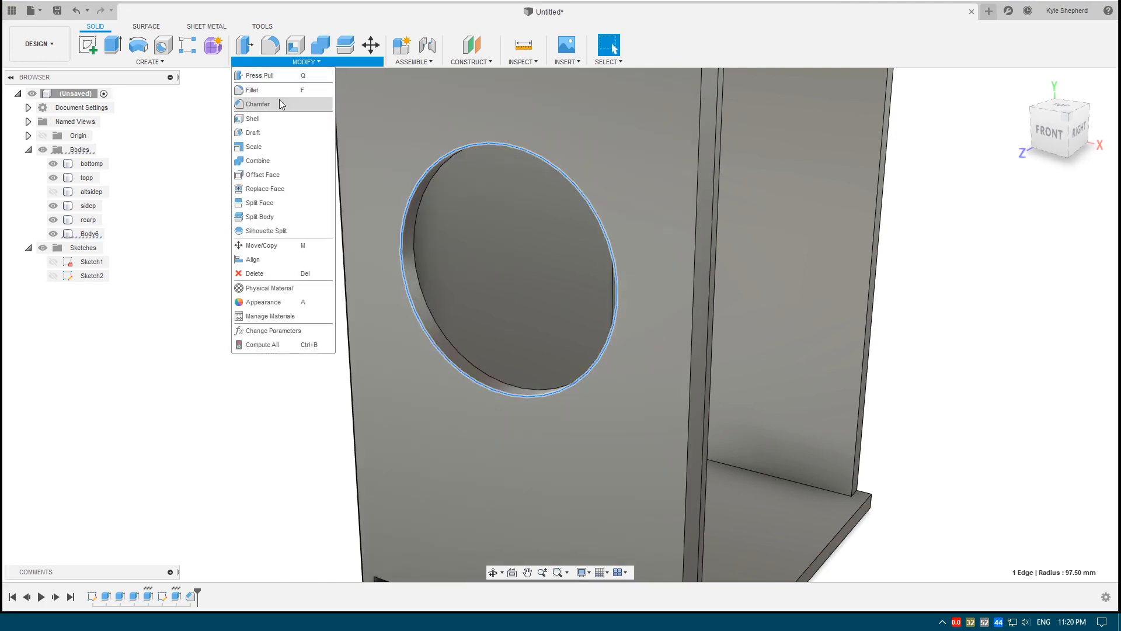
{"action": "left_click", "coordinate": [270, 104]}
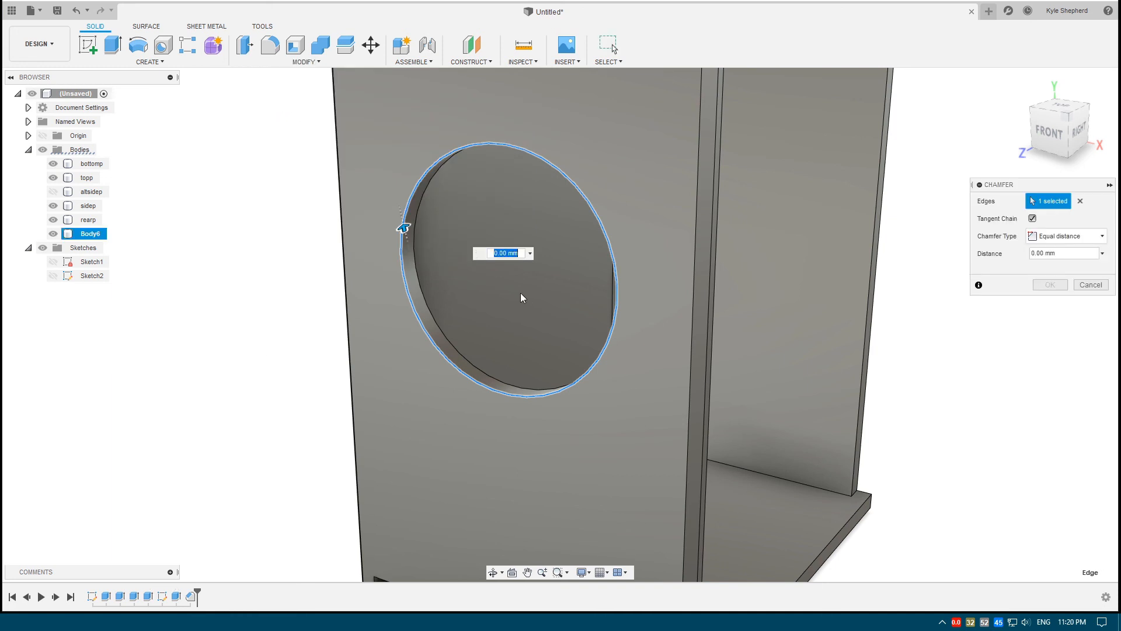
{"action": "type", "text": "9"}
{"action": "scroll", "coordinate": [529, 309], "scroll_direction": "up", "scroll_amount": 2}
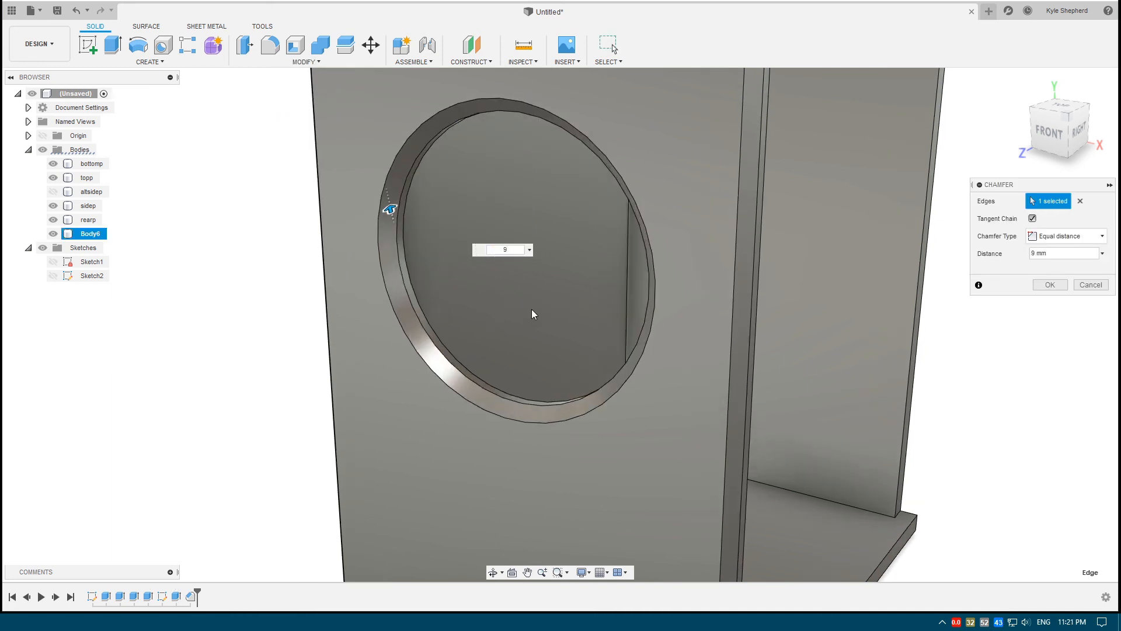
{"action": "middle_click_drag", "start_coordinate": [532, 314], "coordinate": [497, 302], "text": "shift"}
{"action": "type", "text": "10"}
{"action": "middle_click_drag", "start_coordinate": [348, 243], "coordinate": [430, 250], "text": "shift"}
{"action": "type", "text": "8"}
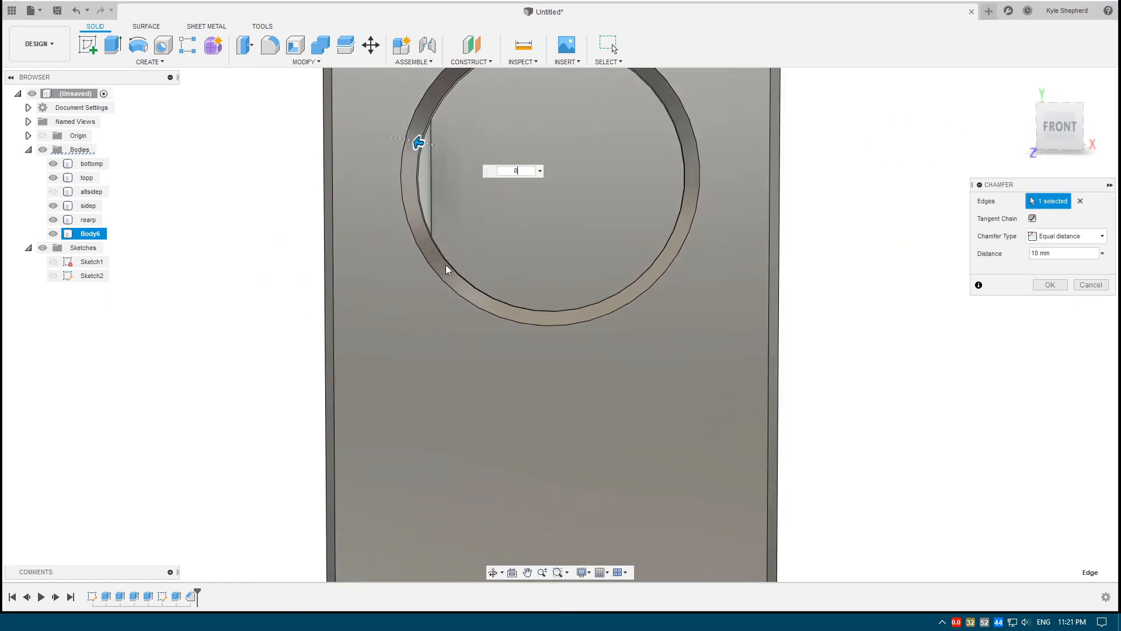
{"action": "middle_click_drag", "start_coordinate": [628, 177], "coordinate": [524, 272]}
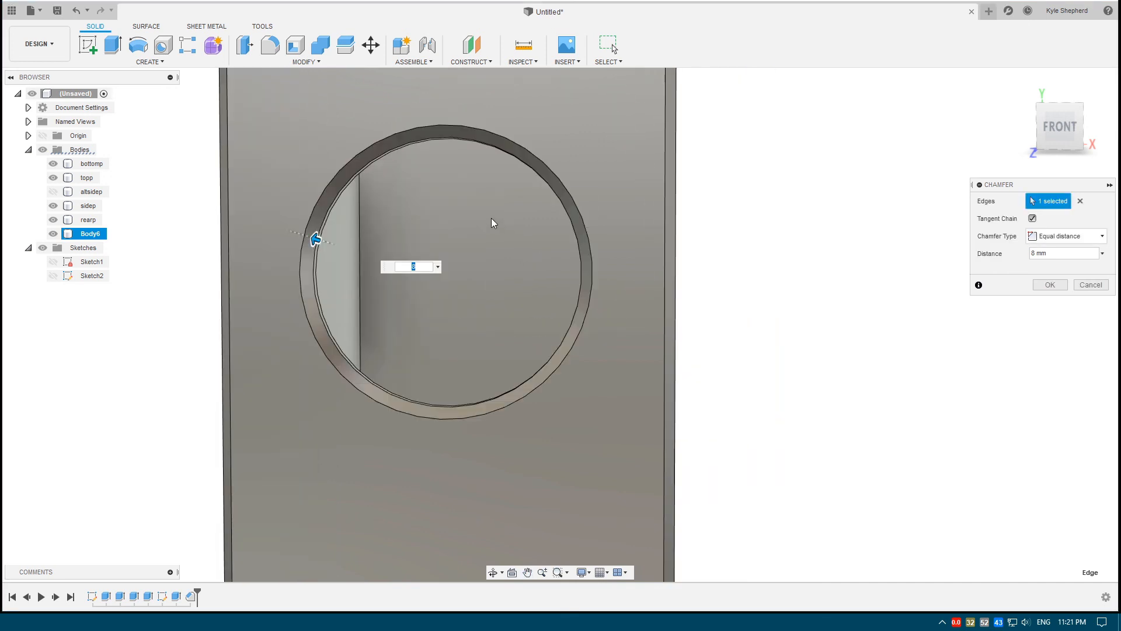
{"action": "key", "text": "Return"}
Examine the two slot openings in the front panel and how their edges meet the bottom panel
{"action": "scroll", "coordinate": [506, 221], "scroll_direction": "down", "scroll_amount": 4}
{"action": "middle_click_drag", "start_coordinate": [672, 94], "coordinate": [620, 119], "text": "shift"}
{"action": "scroll", "coordinate": [442, 404], "scroll_direction": "up", "scroll_amount": 4}
{"action": "middle_click_drag", "start_coordinate": [384, 471], "coordinate": [293, 378]}
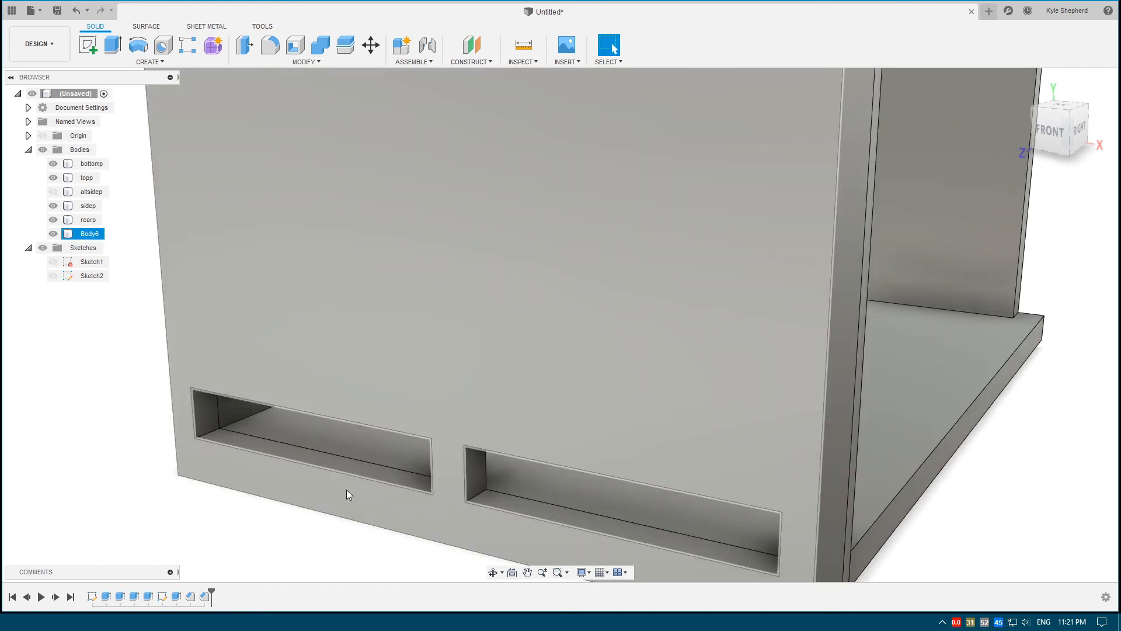
{"action": "left_click", "coordinate": [361, 457]}
{"action": "mouse_move", "coordinate": [397, 435]}
{"action": "middle_mouse_down", "text": "shift"}
{"action": "mouse_move", "coordinate": [388, 426]}
{"action": "mouse_move", "coordinate": [393, 445]}
{"action": "middle_mouse_up", "text": "shift"}
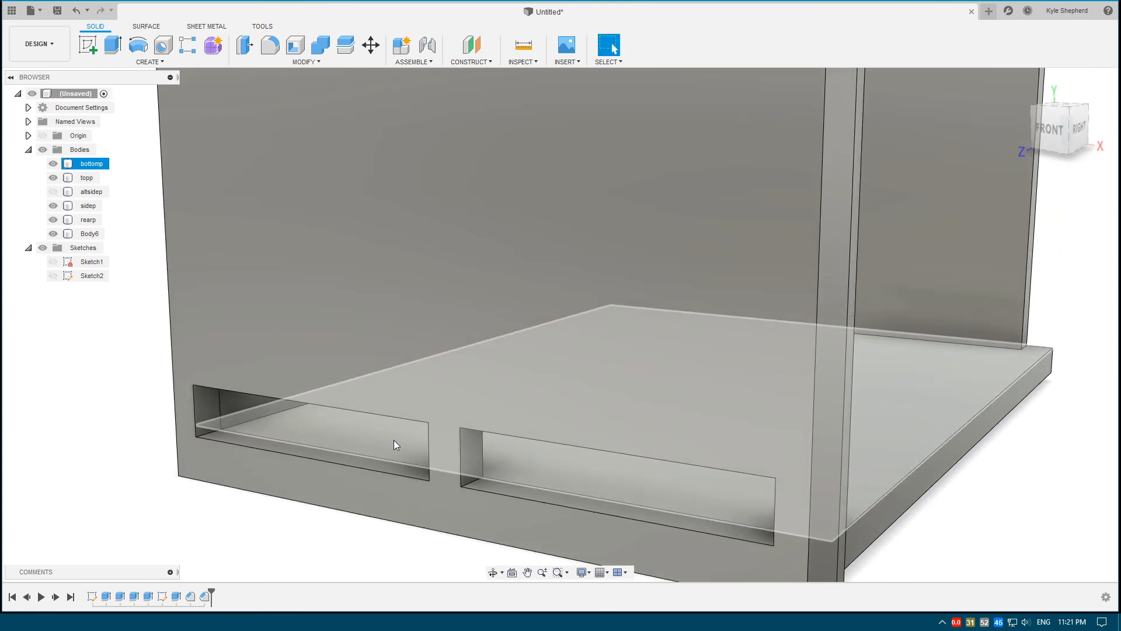
{"action": "left_click", "coordinate": [306, 437]}
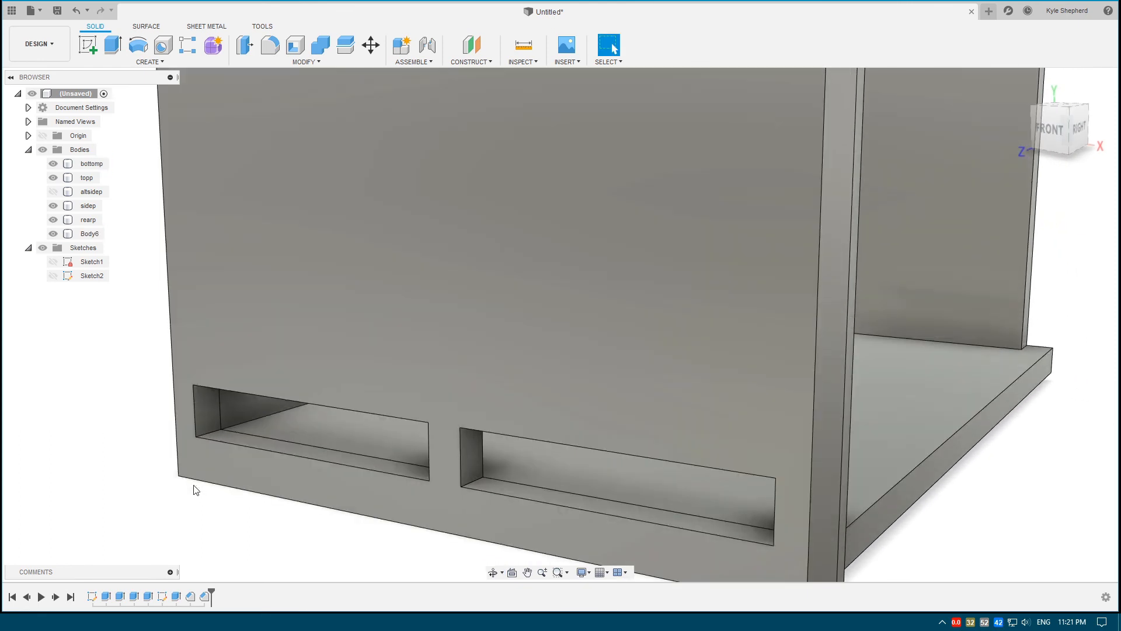
{"action": "left_click", "coordinate": [278, 431]}
{"action": "left_click", "coordinate": [271, 450]}
{"action": "scroll", "coordinate": [367, 381], "scroll_direction": "down", "scroll_amount": 3}
{"action": "middle_click_drag", "start_coordinate": [470, 226], "coordinate": [456, 289]}
Chamfer the upper front edges of both slot openings with an equal distance of 8 mm
{"action": "left_click", "coordinate": [310, 470]}
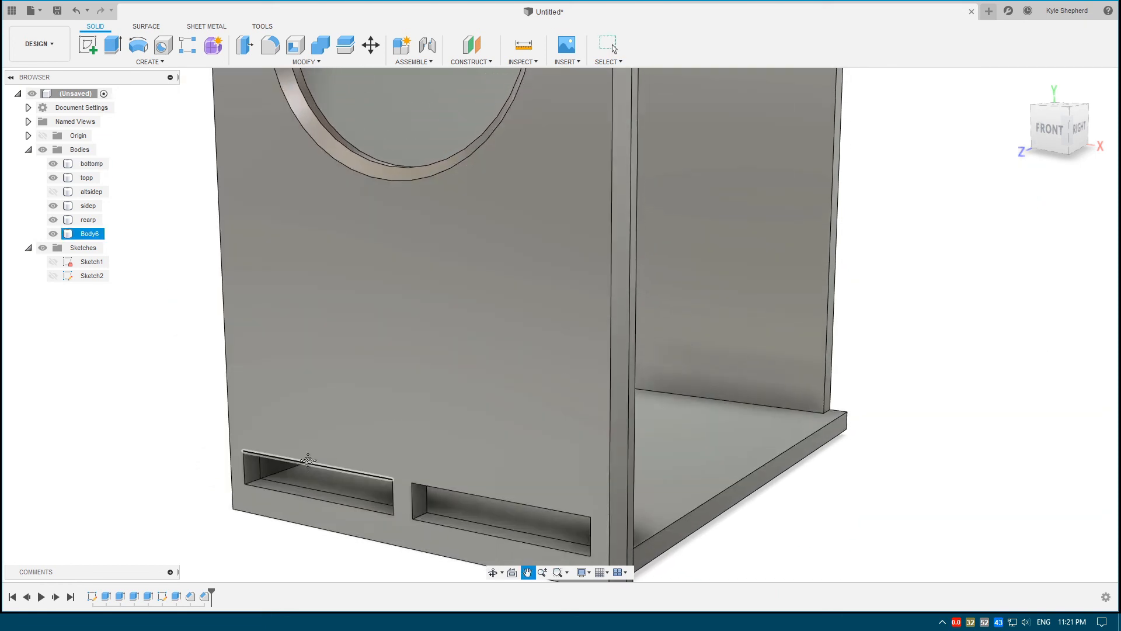
{"action": "scroll", "coordinate": [327, 433], "scroll_direction": "up", "scroll_amount": 4}
{"action": "left_click", "coordinate": [330, 377]}
{"action": "left_click", "coordinate": [526, 406]}
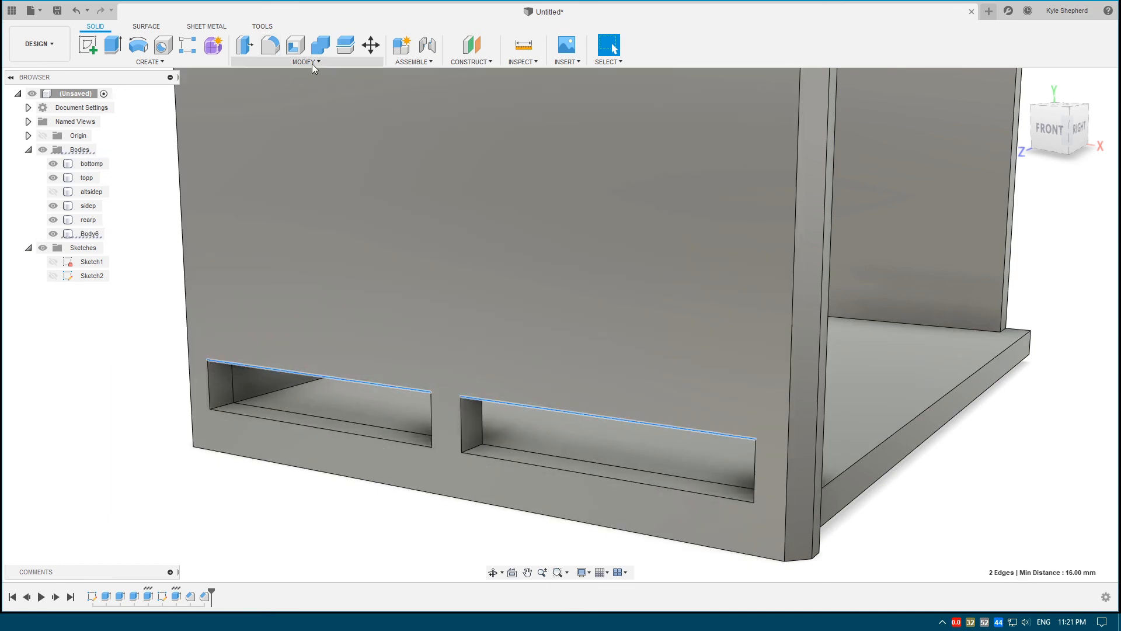
{"action": "left_click", "coordinate": [311, 62]}
{"action": "left_click", "coordinate": [271, 101]}
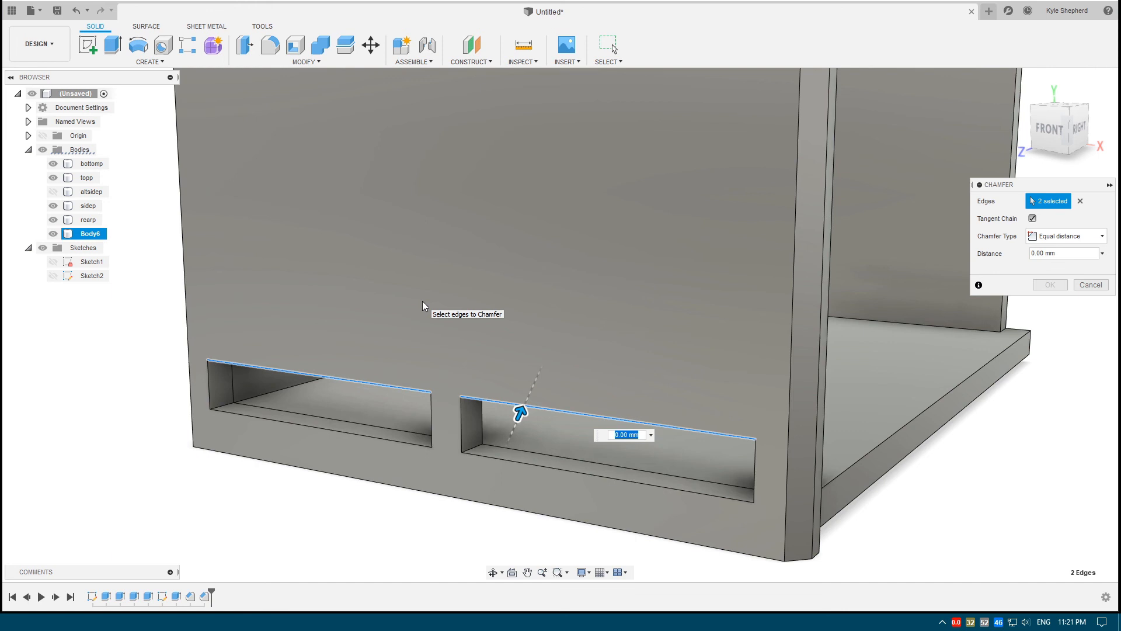
{"action": "type", "text": "8"}
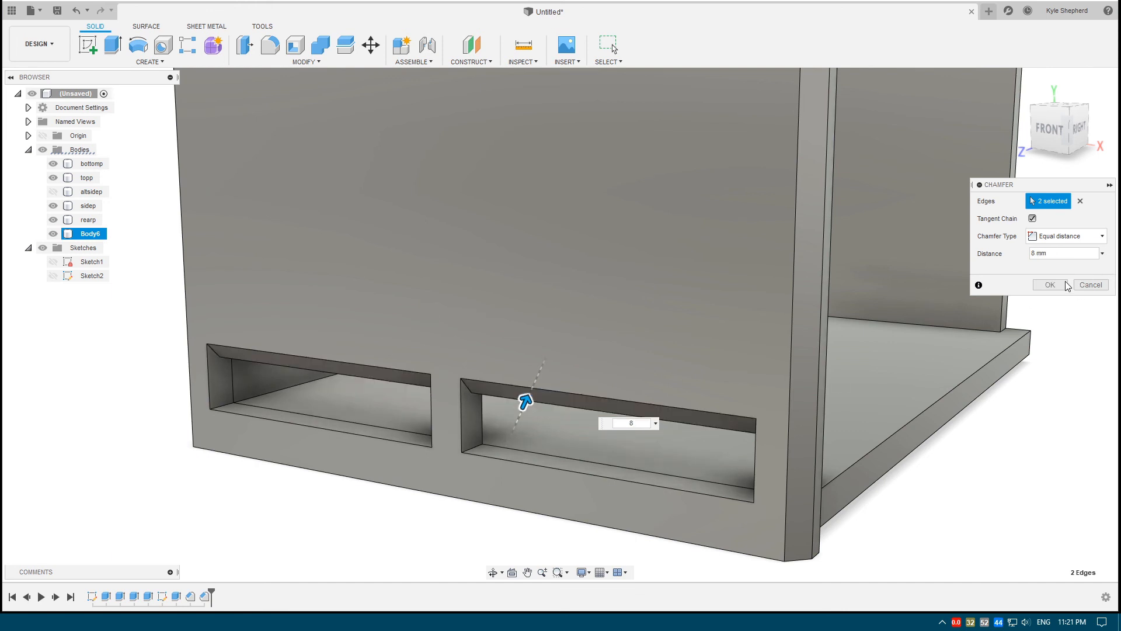
{"action": "left_click", "coordinate": [1064, 284]}
Check the chamfered slot openings around the divider and undo the slot chamfer
{"action": "middle_click_drag", "start_coordinate": [1064, 284], "coordinate": [939, 263], "text": "shift"}
{"action": "scroll", "coordinate": [577, 351], "scroll_direction": "up", "scroll_amount": 3}
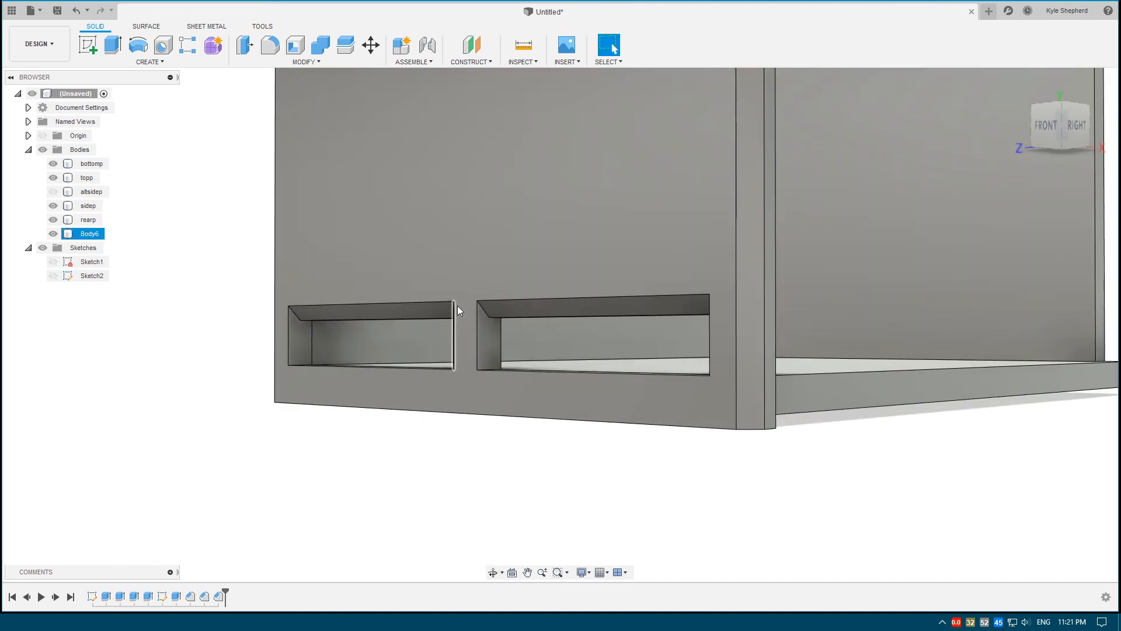
{"action": "scroll", "coordinate": [473, 320], "scroll_direction": "up", "scroll_amount": 2}
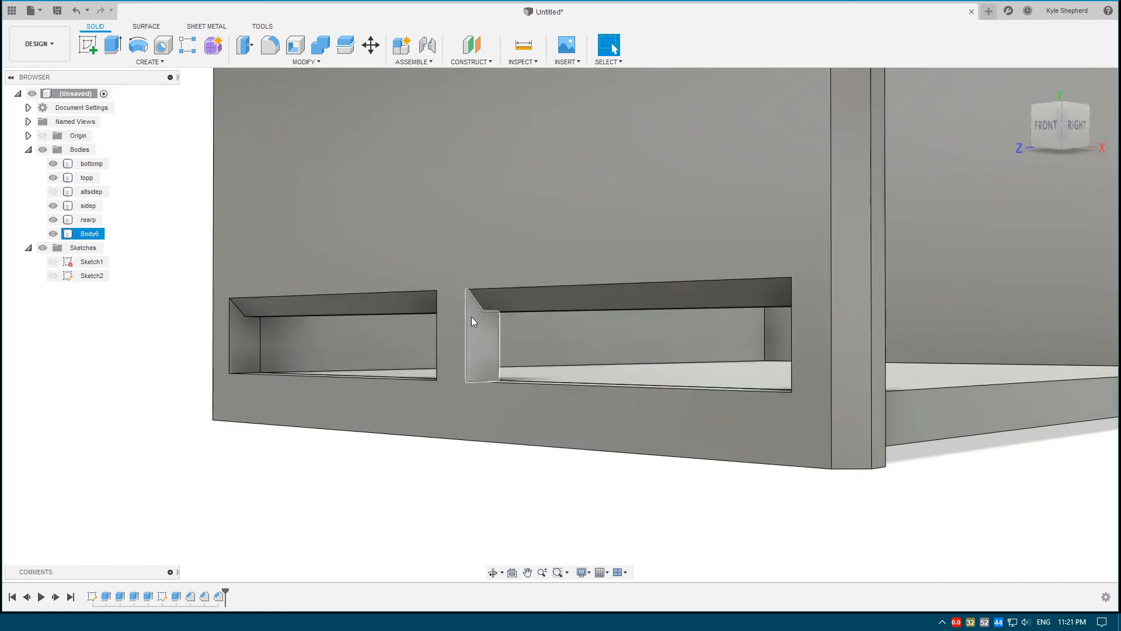
{"action": "middle_click_drag", "start_coordinate": [509, 303], "coordinate": [534, 295], "text": "shift"}
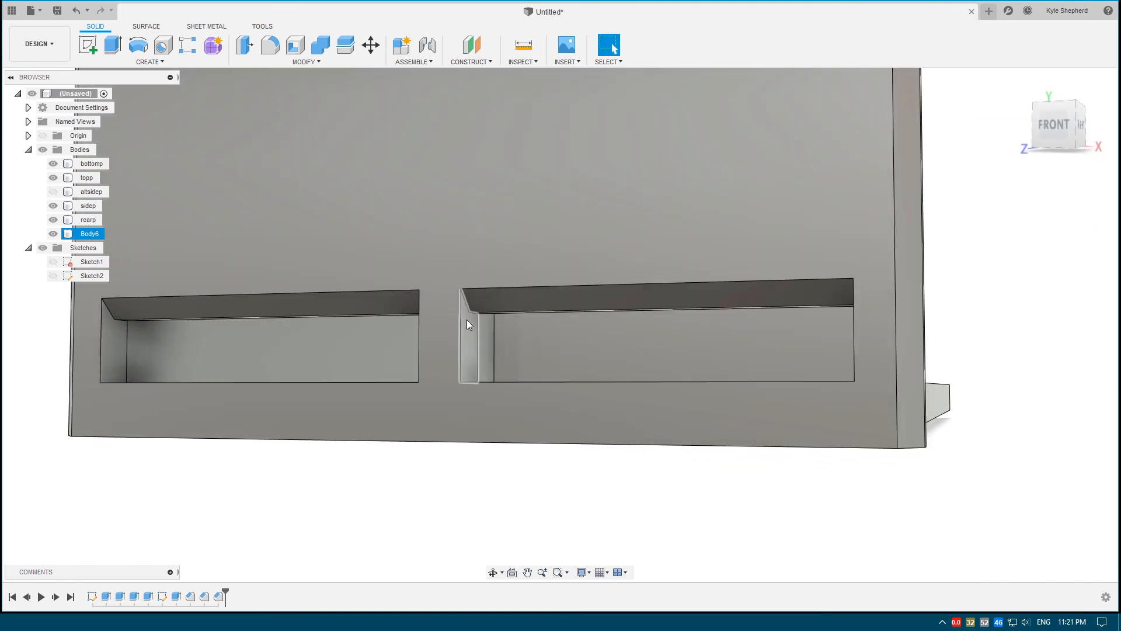
{"action": "left_click", "coordinate": [520, 340]}
{"action": "mouse_move", "coordinate": [537, 340]}
{"action": "middle_mouse_down", "text": "shift"}
{"action": "mouse_move", "coordinate": [523, 345]}
{"action": "mouse_move", "coordinate": [523, 335]}
{"action": "middle_mouse_up", "text": "shift"}
{"action": "key", "text": "ctrl+z"}
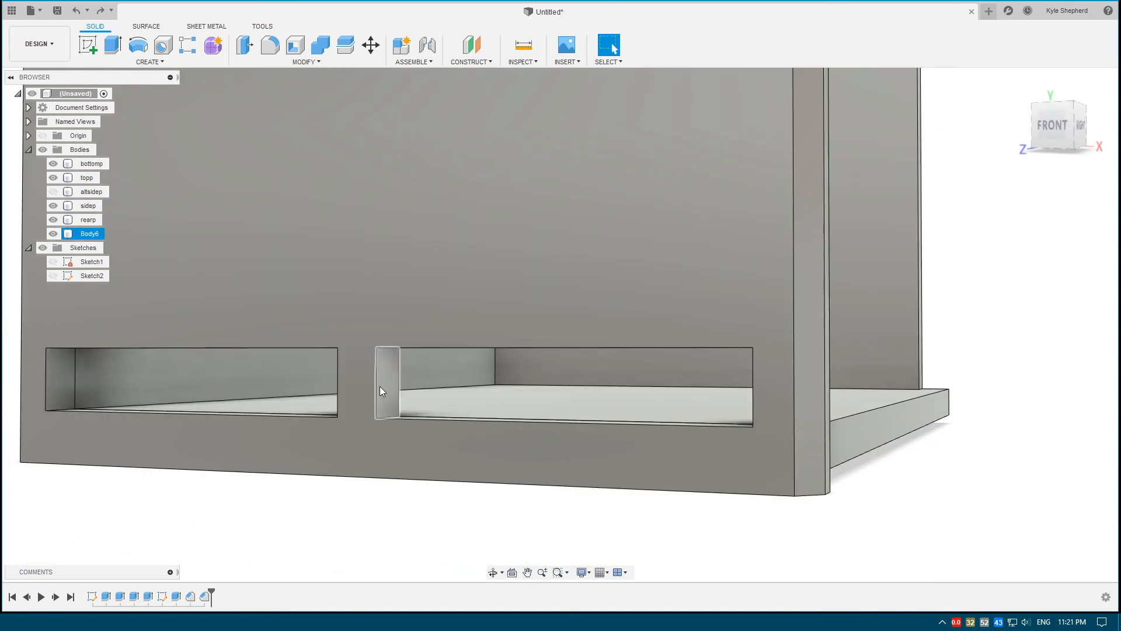
{"action": "mouse_move", "coordinate": [380, 387]}
{"action": "middle_mouse_down", "text": "shift"}
{"action": "mouse_move", "coordinate": [363, 395]}
{"action": "mouse_move", "coordinate": [362, 380]}
{"action": "middle_mouse_up", "text": "shift"}
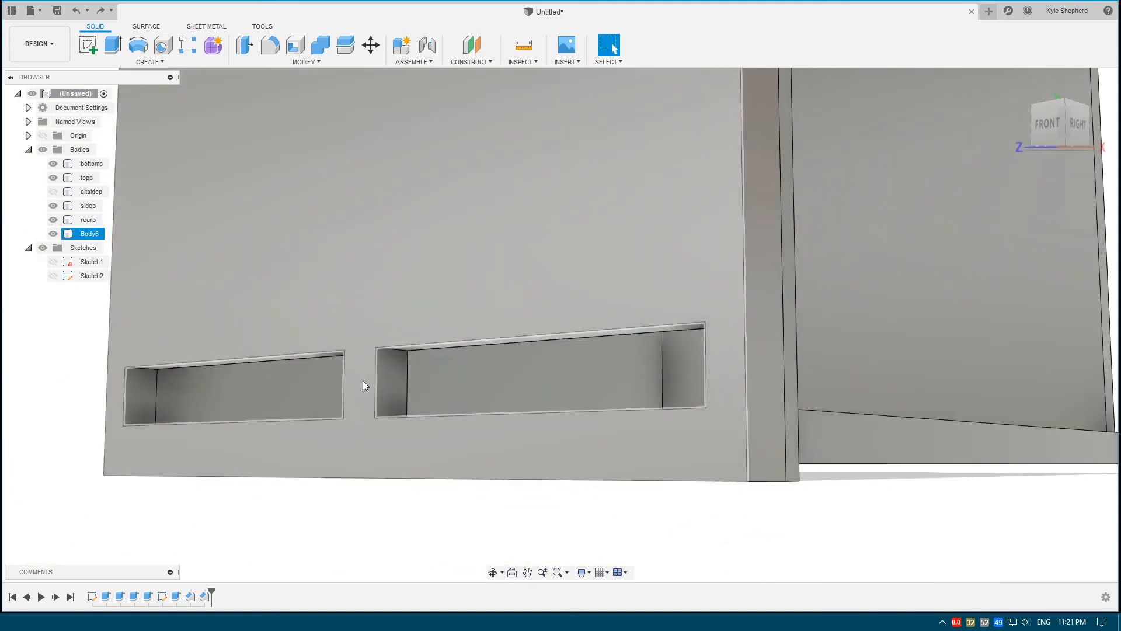
{"action": "scroll", "coordinate": [374, 362], "scroll_direction": "up", "scroll_amount": 5}
{"action": "left_click", "coordinate": [404, 327]}
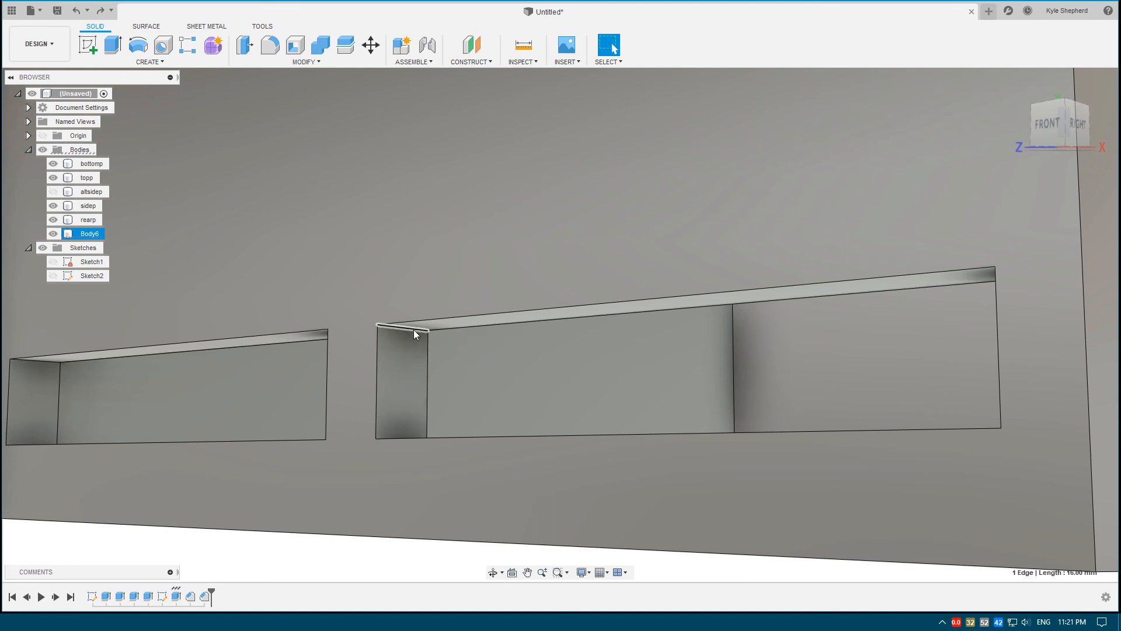
{"action": "scroll", "coordinate": [414, 333], "scroll_direction": "down", "scroll_amount": 2}
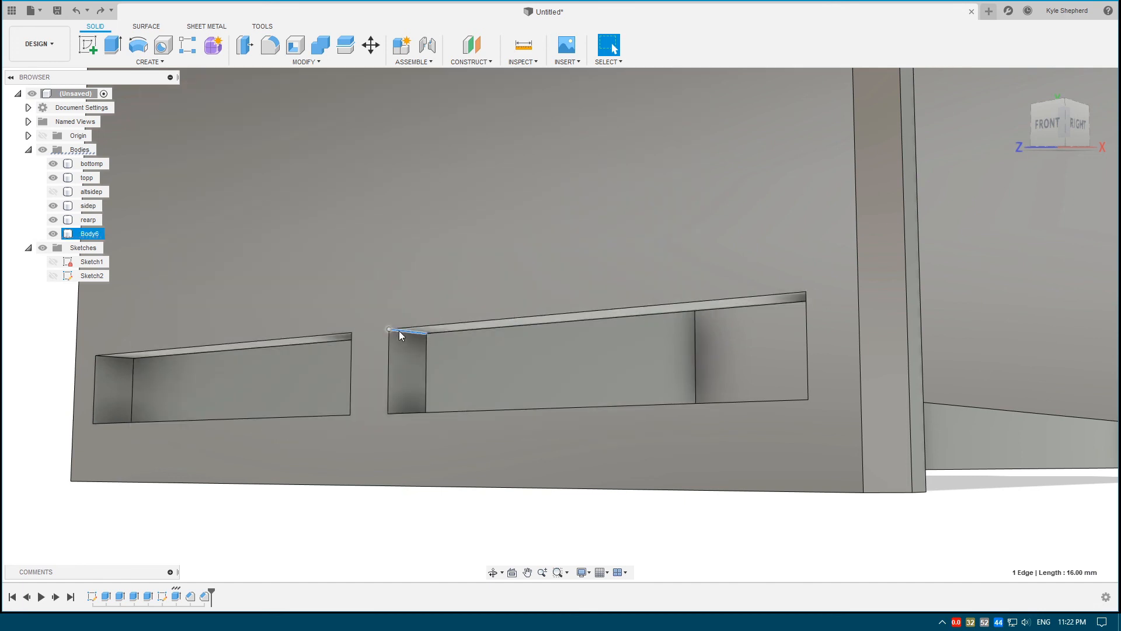
{"action": "scroll", "coordinate": [411, 352], "scroll_direction": "down", "scroll_amount": 3}
{"action": "middle_click_drag", "start_coordinate": [639, 265], "coordinate": [623, 275], "text": "shift"}
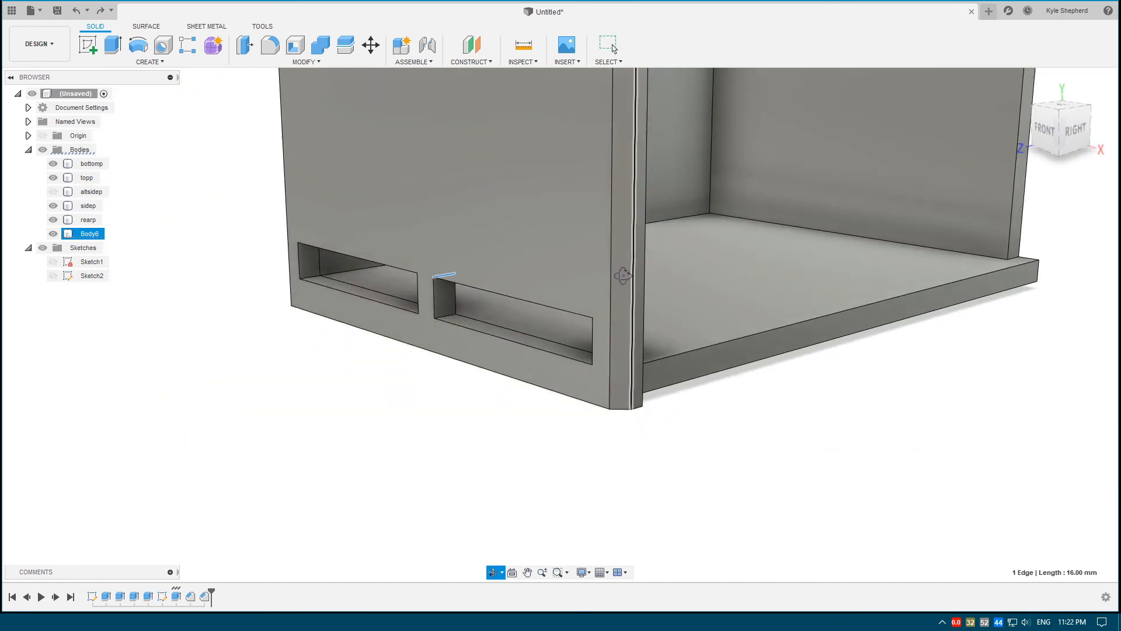
Start a fillet on the front panel's four outer corner edges with a radius of 8 mm
{"action": "scroll", "coordinate": [623, 275], "scroll_direction": "down", "scroll_amount": 1}
{"action": "middle_click_drag", "start_coordinate": [534, 230], "coordinate": [461, 493]}
{"action": "middle_click_drag", "start_coordinate": [534, 281], "coordinate": [488, 505]}
{"action": "middle_click_drag", "start_coordinate": [473, 231], "coordinate": [464, 468]}
{"action": "scroll", "coordinate": [511, 262], "scroll_direction": "up", "scroll_amount": 2}
{"action": "middle_click_drag", "start_coordinate": [353, 315], "coordinate": [539, 303], "text": "shift"}
{"action": "left_click", "coordinate": [344, 261], "text": "ctrl"}
{"action": "middle_click_drag", "start_coordinate": [345, 260], "coordinate": [659, 27], "text": "shift"}
{"action": "scroll", "coordinate": [246, 491], "scroll_direction": "up", "scroll_amount": 2}
{"action": "left_click", "coordinate": [253, 481], "text": "ctrl"}
{"action": "scroll", "coordinate": [534, 176], "scroll_direction": "down", "scroll_amount": 2}
{"action": "middle_click_drag", "start_coordinate": [534, 181], "coordinate": [612, 348], "text": "shift"}
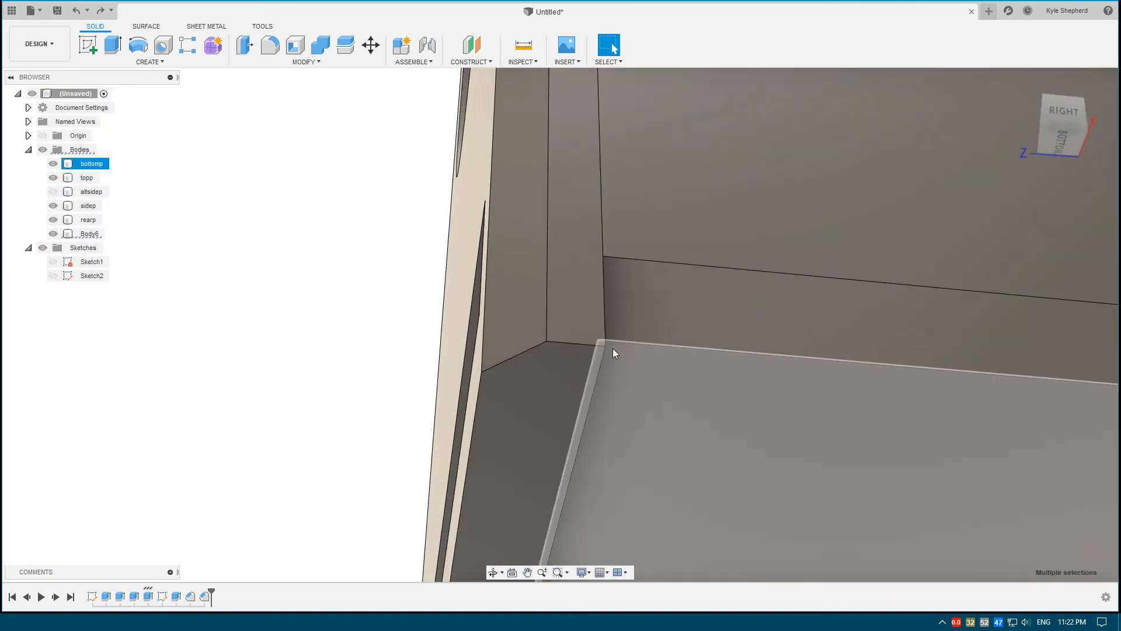
{"action": "left_click", "coordinate": [271, 46]}
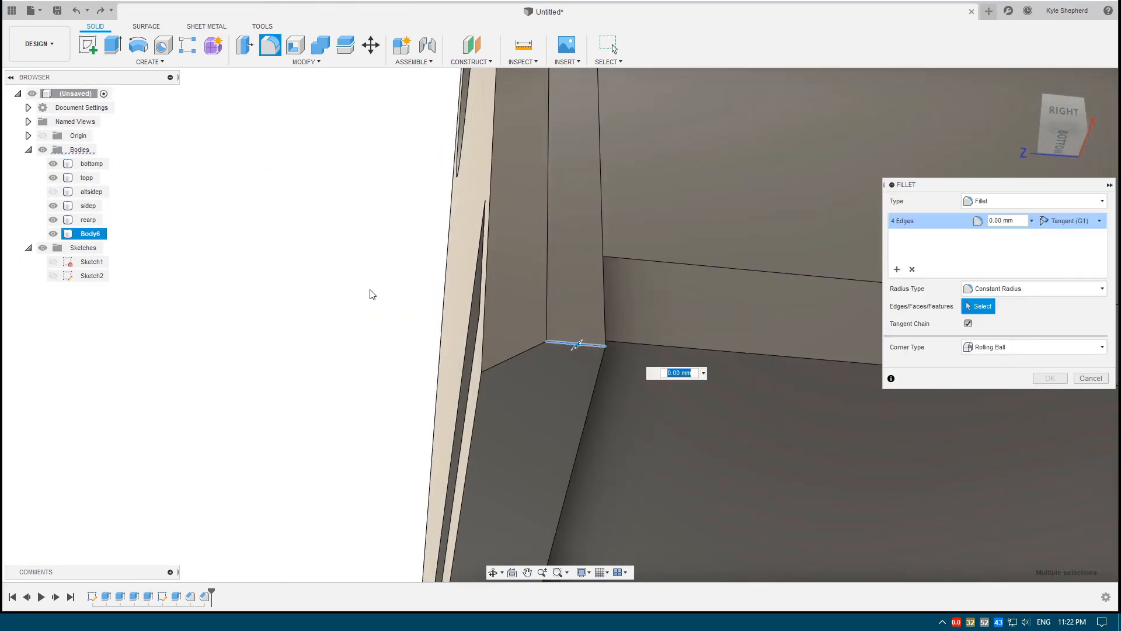
{"action": "type", "text": "8"}
Try a 12 mm radius for the front panel's corner fillet, check the rounding, and apply 10 mm
{"action": "middle_click_drag", "start_coordinate": [502, 313], "coordinate": [590, 186], "text": "shift"}
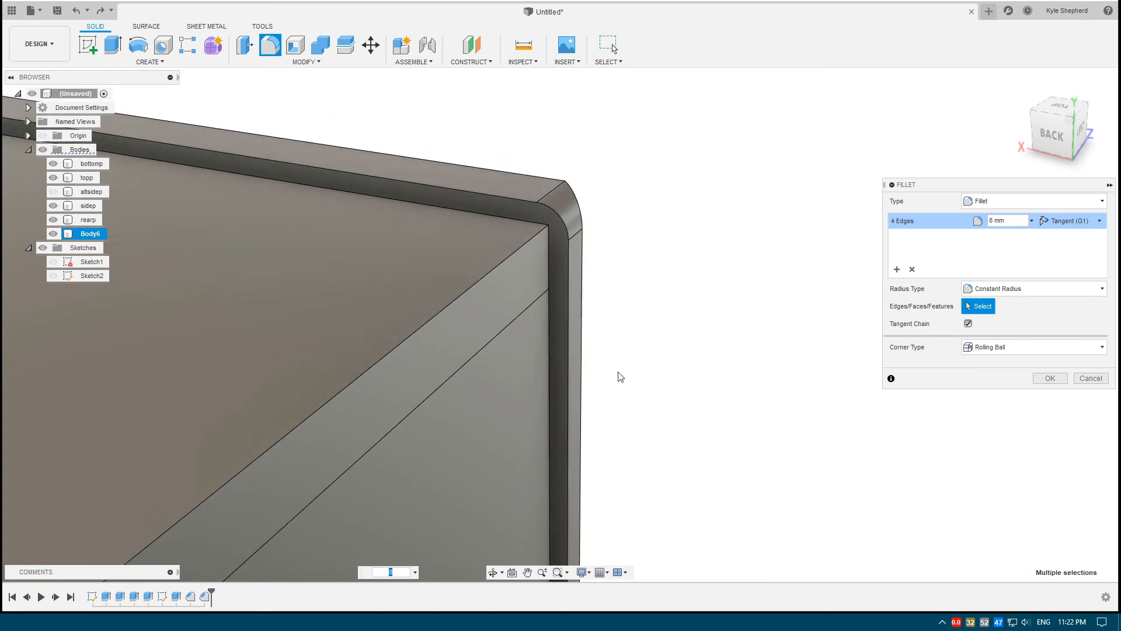
{"action": "type", "text": "12"}
{"action": "middle_click_drag", "start_coordinate": [590, 244], "coordinate": [475, 241], "text": "shift"}
{"action": "scroll", "coordinate": [478, 241], "scroll_direction": "down", "scroll_amount": 5}
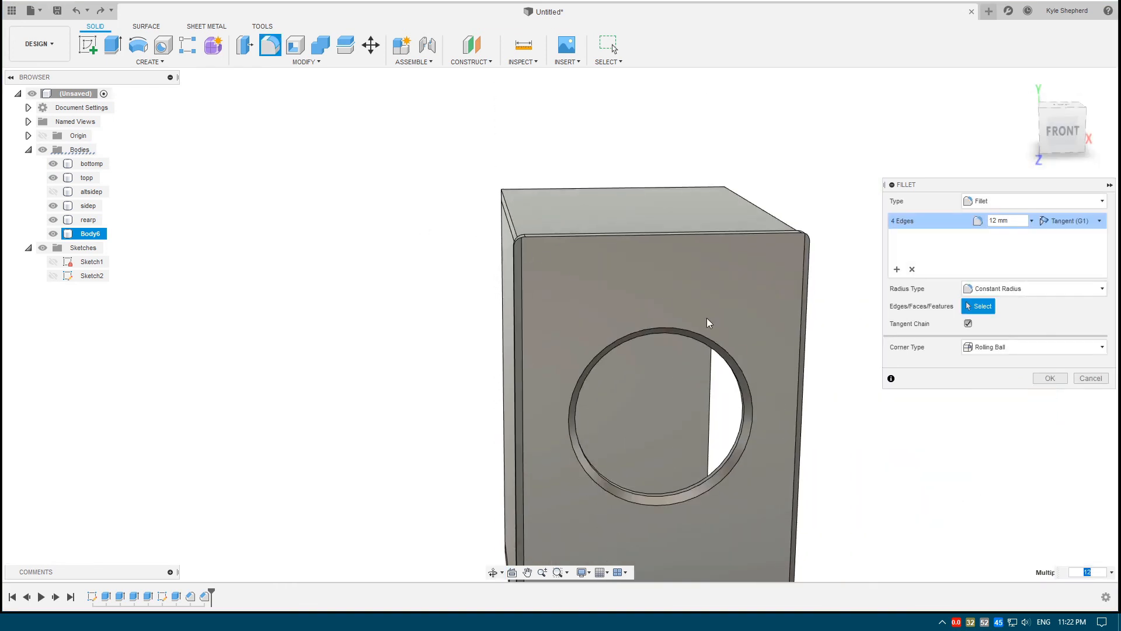
{"action": "middle_click_drag", "start_coordinate": [708, 322], "coordinate": [618, 237]}
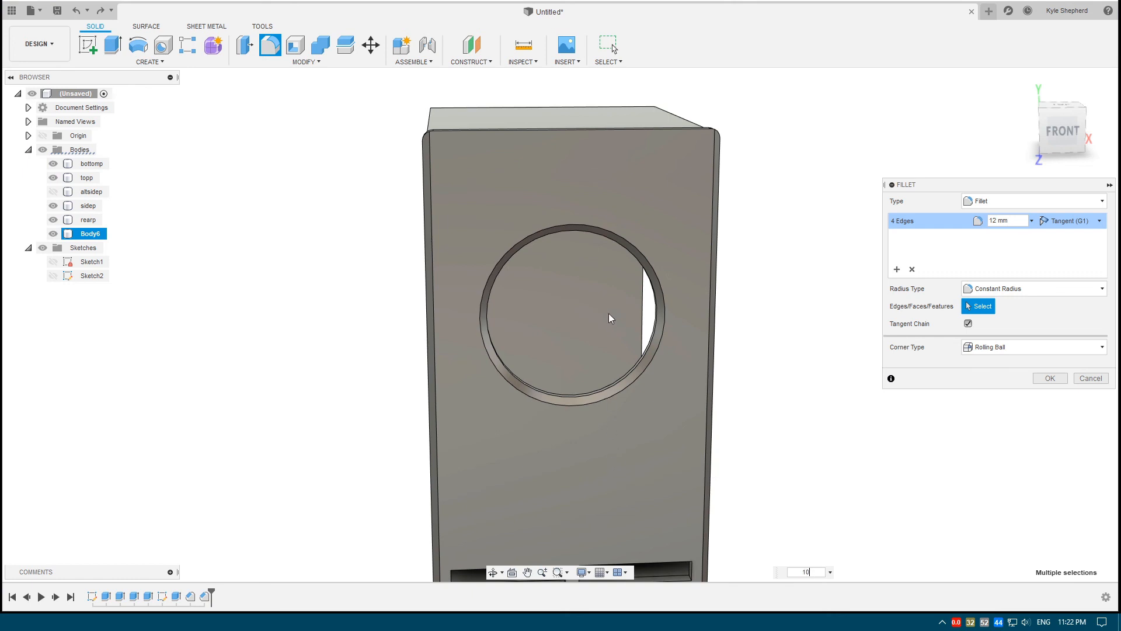
{"action": "key", "text": "Return"}
Show the altsidep panel and select the four short corner edges of one slot opening in the front panel
{"action": "middle_click_drag", "start_coordinate": [687, 378], "coordinate": [646, 368], "text": "shift"}
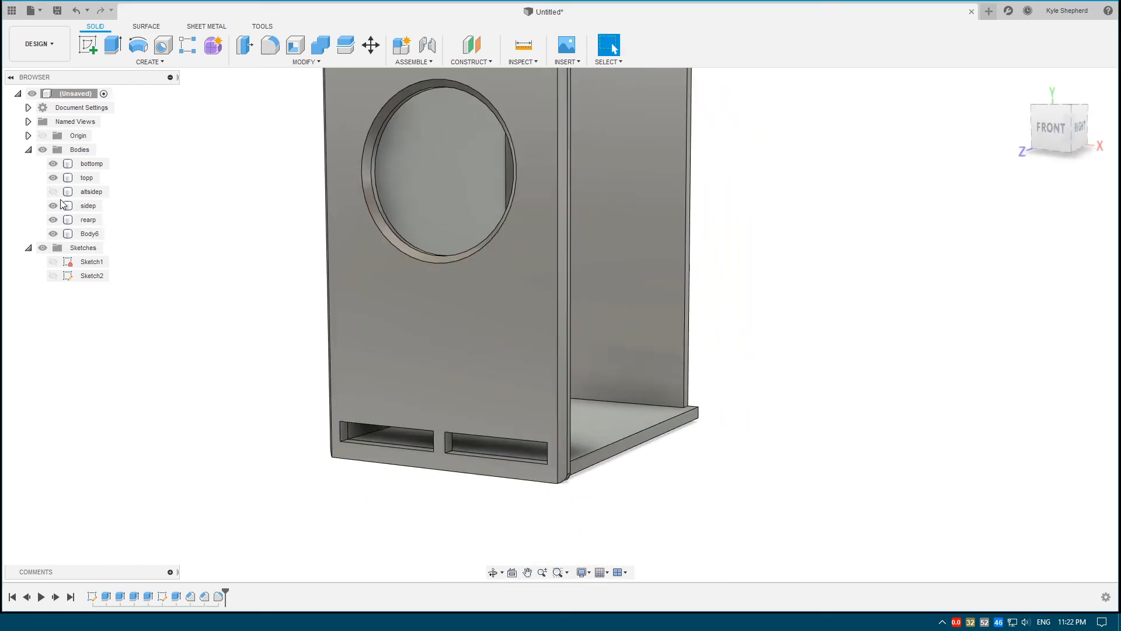
{"action": "left_click", "coordinate": [53, 192]}
{"action": "scroll", "coordinate": [338, 430], "scroll_direction": "up", "scroll_amount": 6}
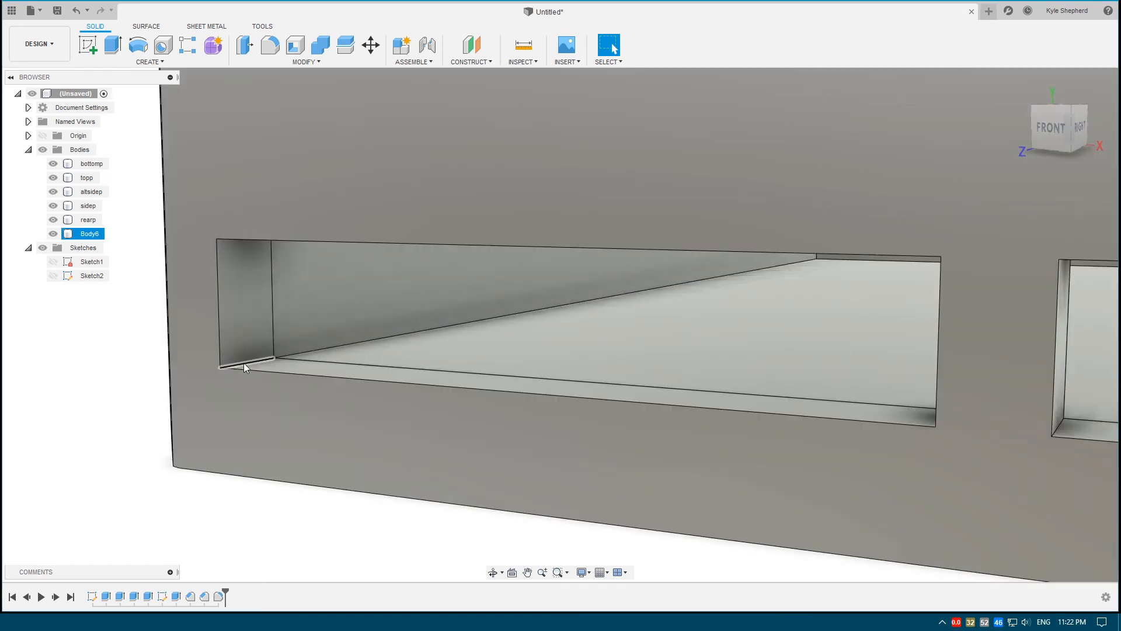
{"action": "left_click", "coordinate": [244, 362]}
{"action": "left_click", "coordinate": [245, 238], "text": "ctrl"}
{"action": "middle_click_drag", "start_coordinate": [245, 238], "coordinate": [257, 233], "text": "shift"}
{"action": "middle_click_drag", "start_coordinate": [593, 264], "coordinate": [597, 331], "text": "shift"}
{"action": "scroll", "coordinate": [597, 330], "scroll_direction": "down", "scroll_amount": 2}
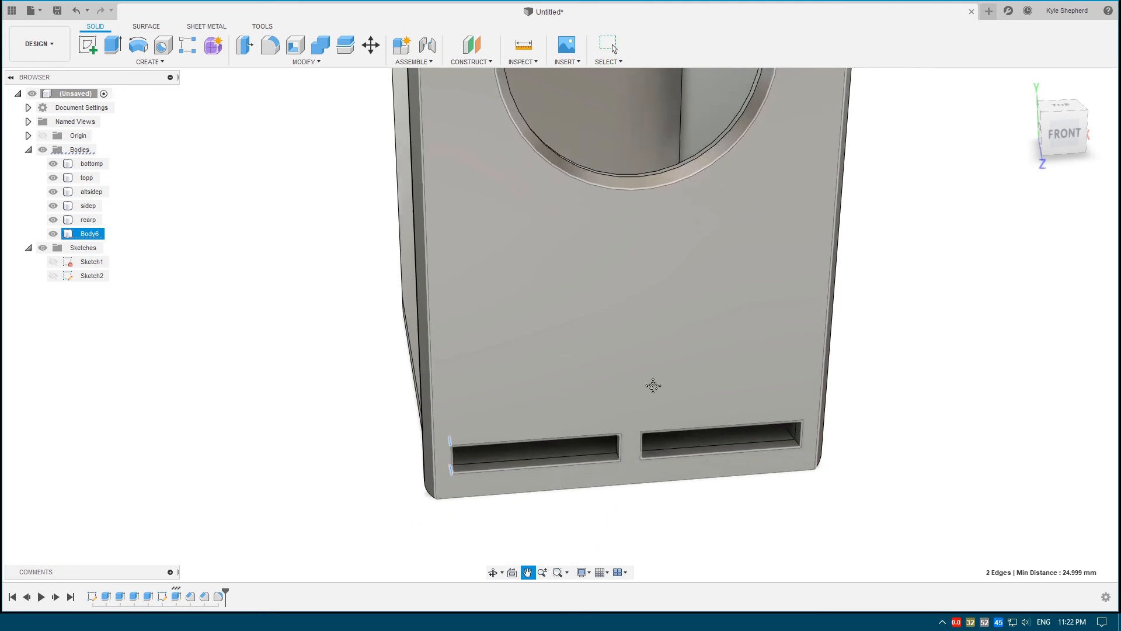
{"action": "scroll", "coordinate": [622, 401], "scroll_direction": "up", "scroll_amount": 10}
{"action": "scroll", "coordinate": [699, 366], "scroll_direction": "down", "scroll_amount": 5}
{"action": "mouse_move", "coordinate": [675, 246]}
{"action": "middle_mouse_down", "text": "shift"}
{"action": "mouse_move", "coordinate": [671, 221]}
{"action": "mouse_move", "coordinate": [679, 235]}
{"action": "middle_mouse_up", "text": "shift"}
{"action": "left_click", "coordinate": [644, 277], "text": "ctrl"}
{"action": "scroll", "coordinate": [981, 337], "scroll_direction": "down", "scroll_amount": 5}
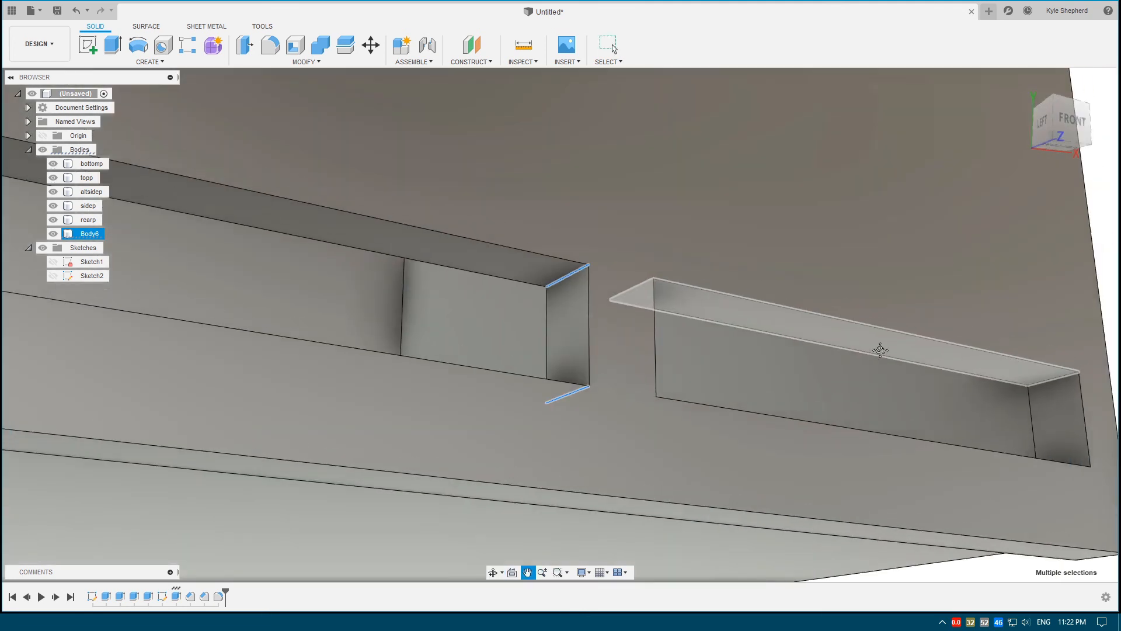
{"action": "left_click", "coordinate": [935, 378], "text": "ctrl"}
{"action": "middle_click_drag", "start_coordinate": [562, 319], "coordinate": [481, 327], "text": "shift"}
{"action": "middle_click_drag", "start_coordinate": [220, 380], "coordinate": [513, 394]}
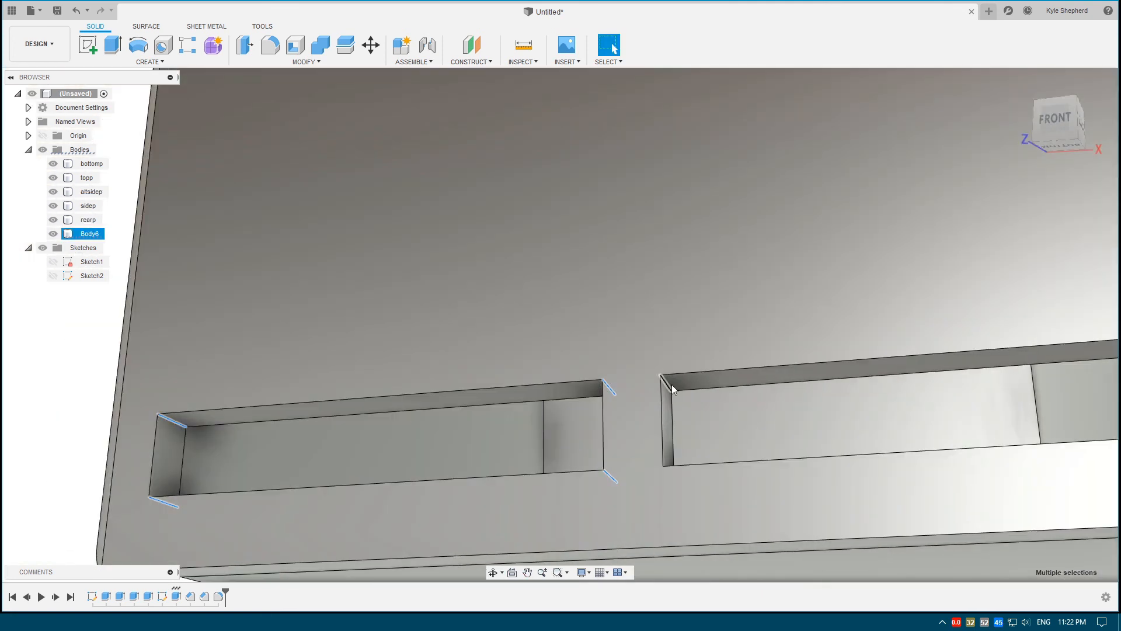
Add the other slot's four corner edges and fillet all eight, trying a 6 mm radius before applying 3 mm
{"action": "left_click", "coordinate": [672, 385], "text": "ctrl"}
{"action": "middle_click_drag", "start_coordinate": [817, 403], "coordinate": [386, 549]}
{"action": "scroll", "coordinate": [491, 456], "scroll_direction": "down", "scroll_amount": 4}
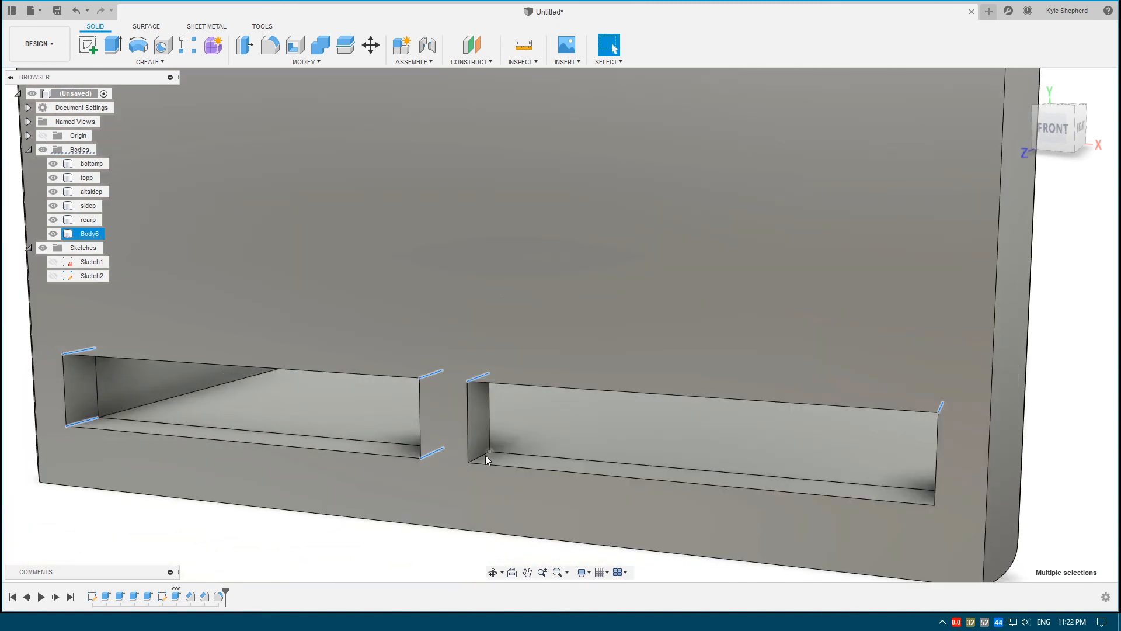
{"action": "middle_click_drag", "start_coordinate": [534, 464], "coordinate": [991, 497], "text": "shift"}
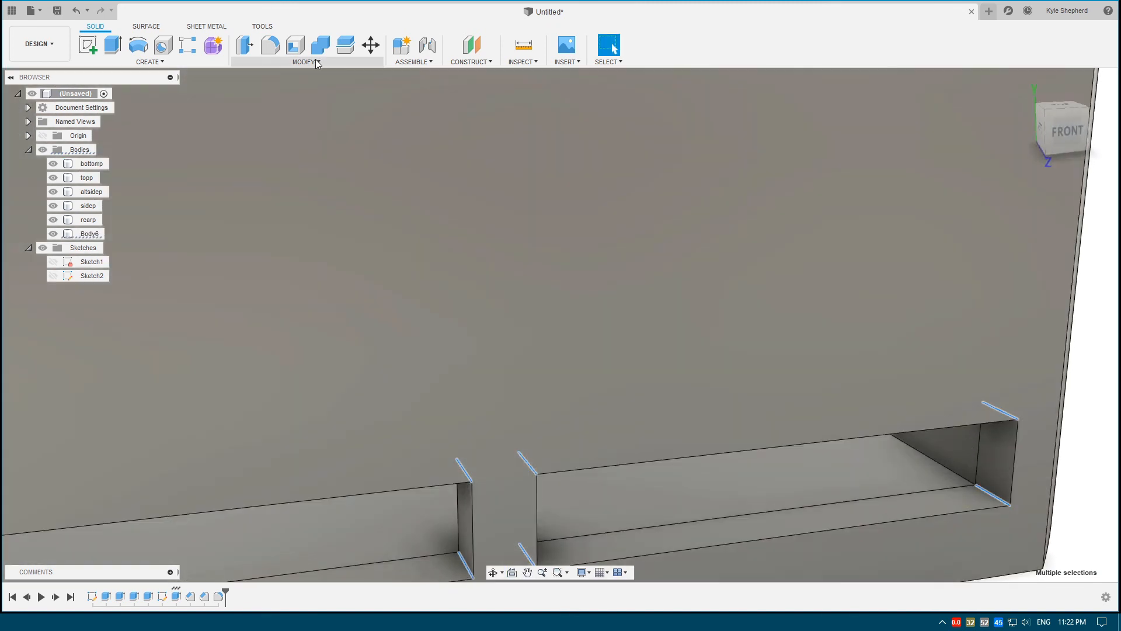
{"action": "left_click", "coordinate": [271, 45]}
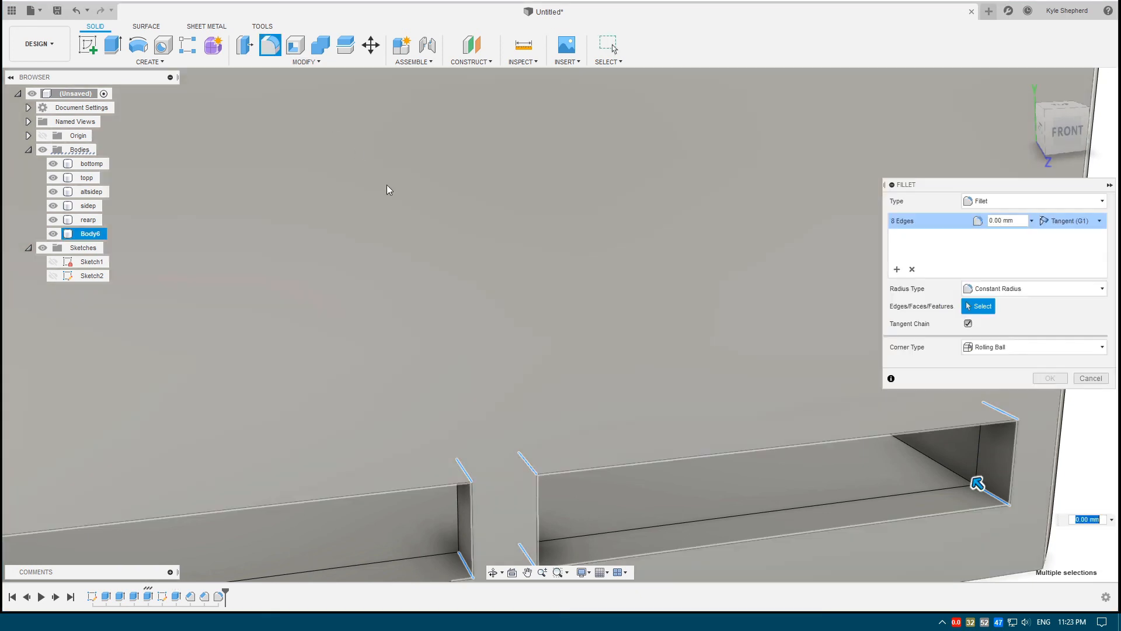
{"action": "scroll", "coordinate": [698, 419], "scroll_direction": "down", "scroll_amount": 3}
{"action": "type", "text": "6"}
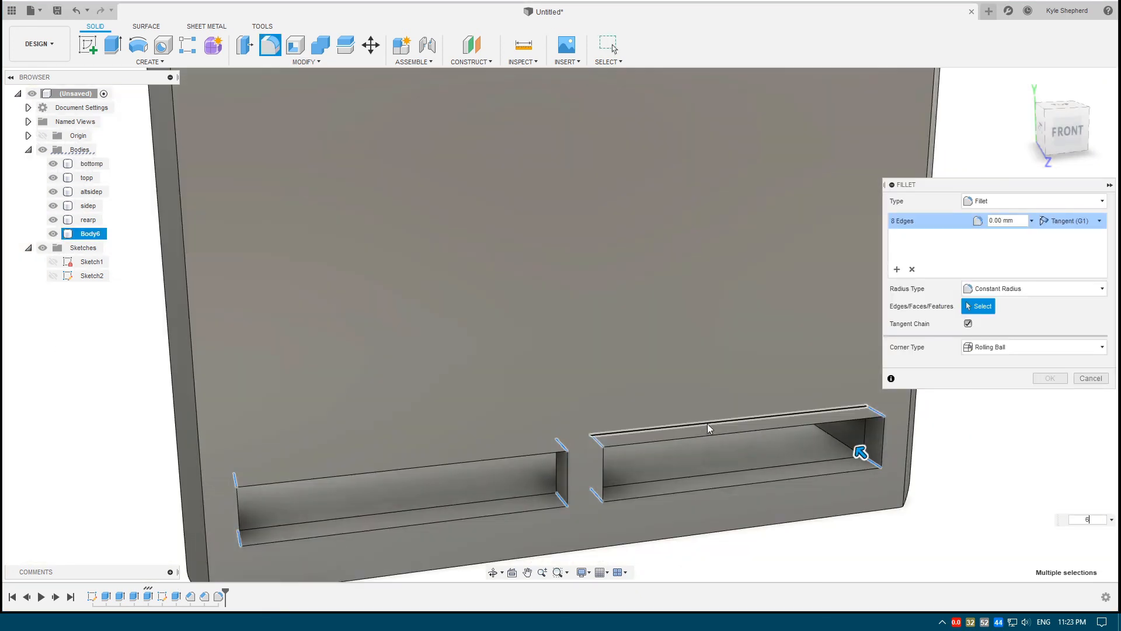
{"action": "middle_click_drag", "start_coordinate": [741, 442], "coordinate": [724, 438], "text": "shift"}
{"action": "scroll", "coordinate": [724, 439], "scroll_direction": "up", "scroll_amount": 3}
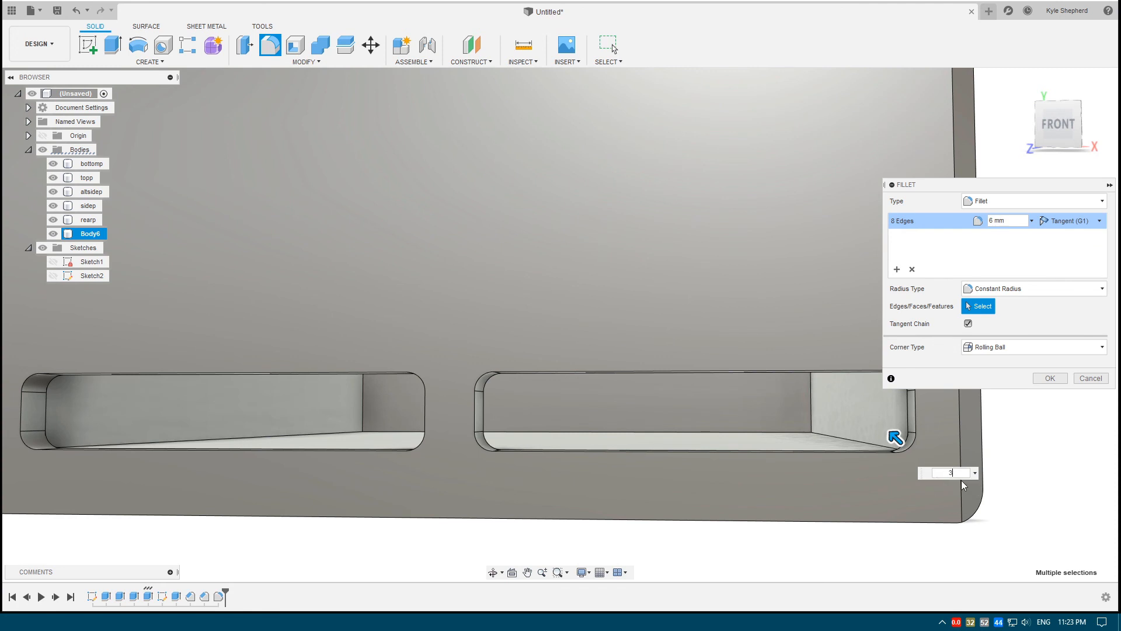
{"action": "key", "text": "Return"}
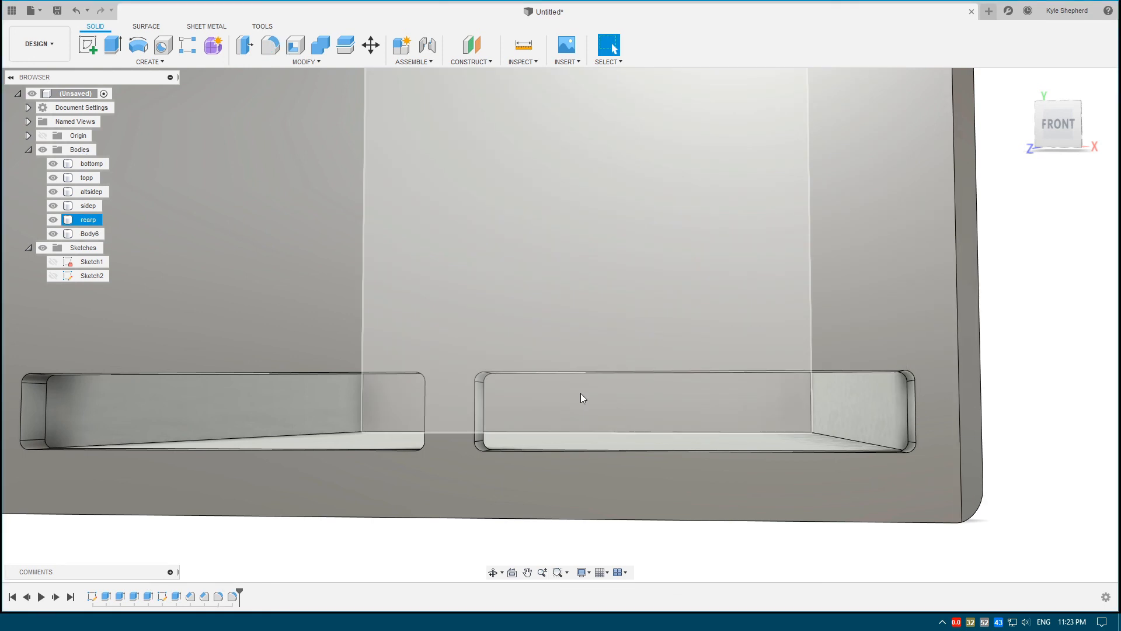
Examine the closed enclosure from the front and side, checking the rounded front panel and slot corners
{"action": "scroll", "coordinate": [581, 393], "scroll_direction": "down", "scroll_amount": 5}
{"action": "middle_click_drag", "start_coordinate": [649, 302], "coordinate": [680, 402], "text": "shift"}
{"action": "scroll", "coordinate": [686, 238], "scroll_direction": "down", "scroll_amount": 2}
{"action": "middle_click_drag", "start_coordinate": [741, 173], "coordinate": [704, 200], "text": "shift"}
{"action": "scroll", "coordinate": [737, 192], "scroll_direction": "down", "scroll_amount": 2}
{"action": "middle_click_drag", "start_coordinate": [763, 157], "coordinate": [666, 218]}
{"action": "left_click", "coordinate": [828, 273]}
{"action": "middle_click_drag", "start_coordinate": [828, 273], "coordinate": [754, 266], "text": "shift"}
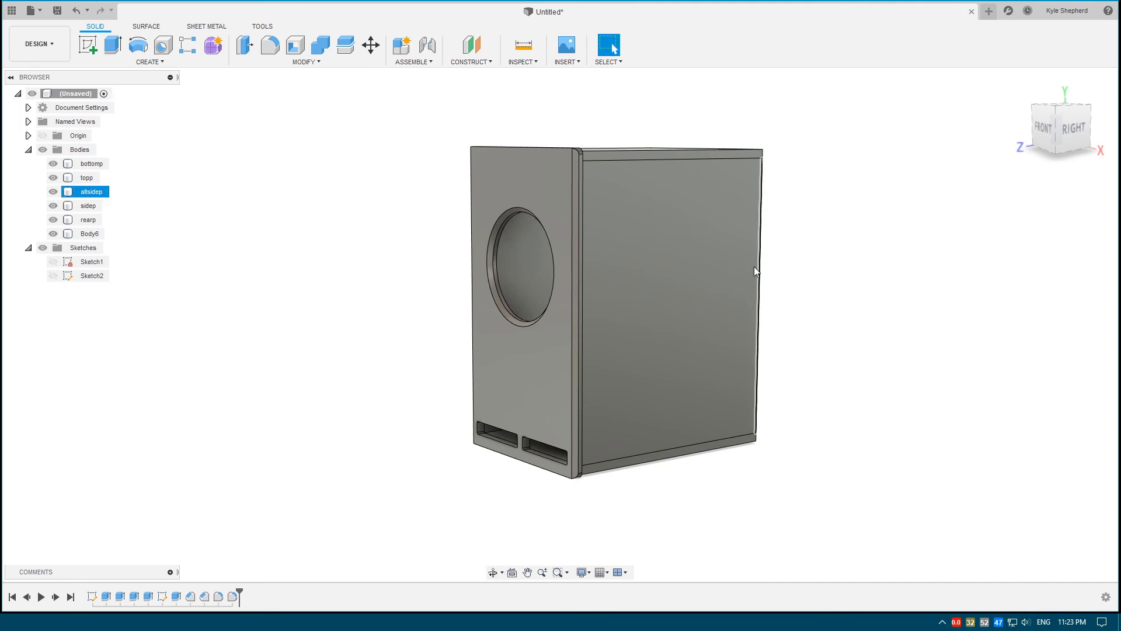
{"action": "scroll", "coordinate": [678, 304], "scroll_direction": "up", "scroll_amount": 2}
Hide the altsidep panel and start a sketch on the inner face of the front panel
{"action": "left_click", "coordinate": [57, 192]}
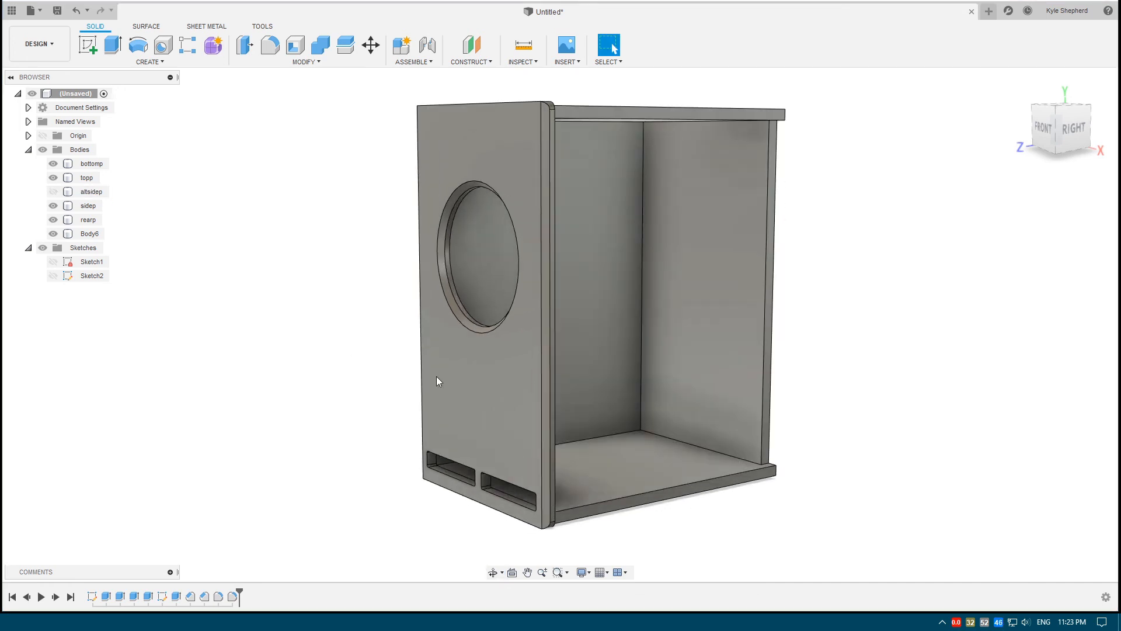
{"action": "middle_click_drag", "start_coordinate": [489, 390], "coordinate": [518, 303]}
{"action": "middle_click_drag", "start_coordinate": [612, 340], "coordinate": [504, 327], "text": "shift"}
{"action": "scroll", "coordinate": [496, 371], "scroll_direction": "up", "scroll_amount": 6}
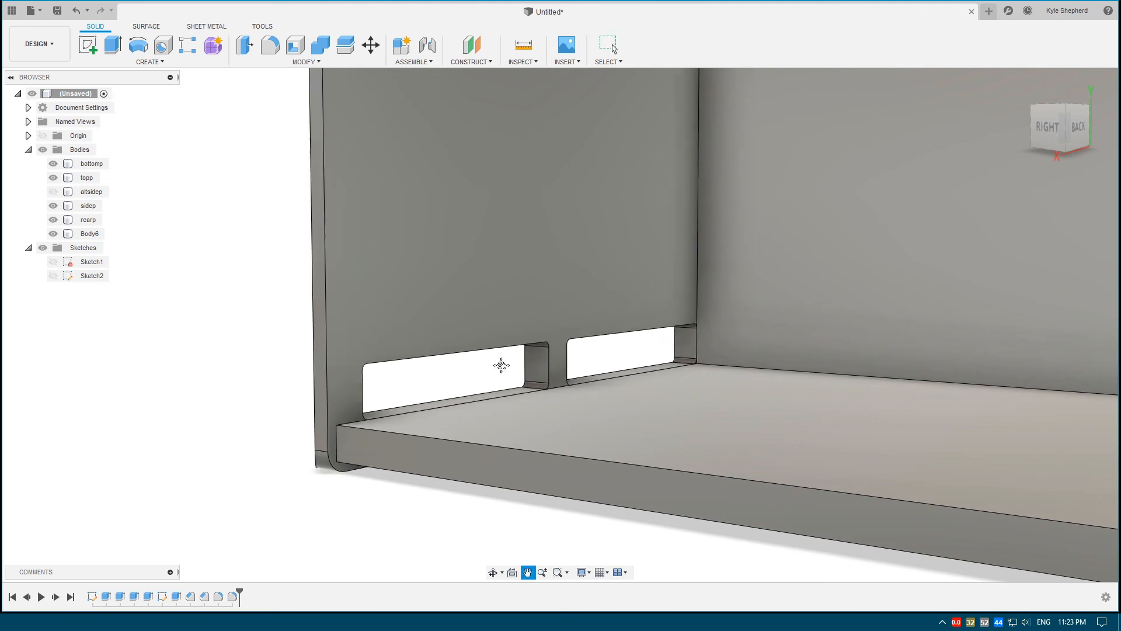
{"action": "middle_click_drag", "start_coordinate": [501, 365], "coordinate": [391, 363]}
{"action": "left_click", "coordinate": [391, 287]}
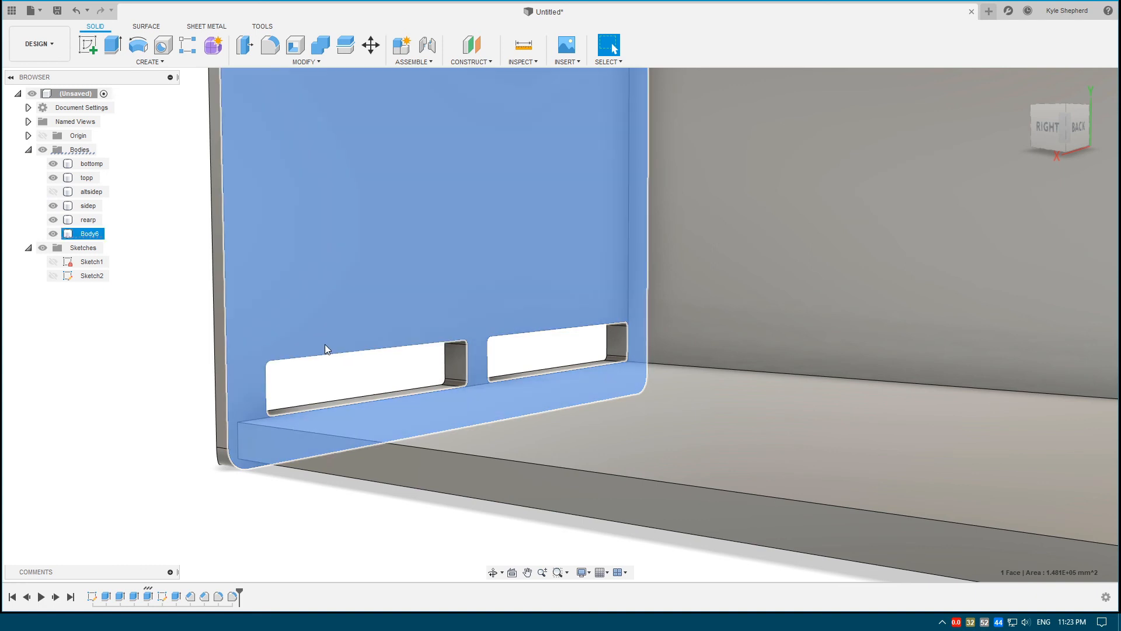
{"action": "left_click", "coordinate": [88, 45]}
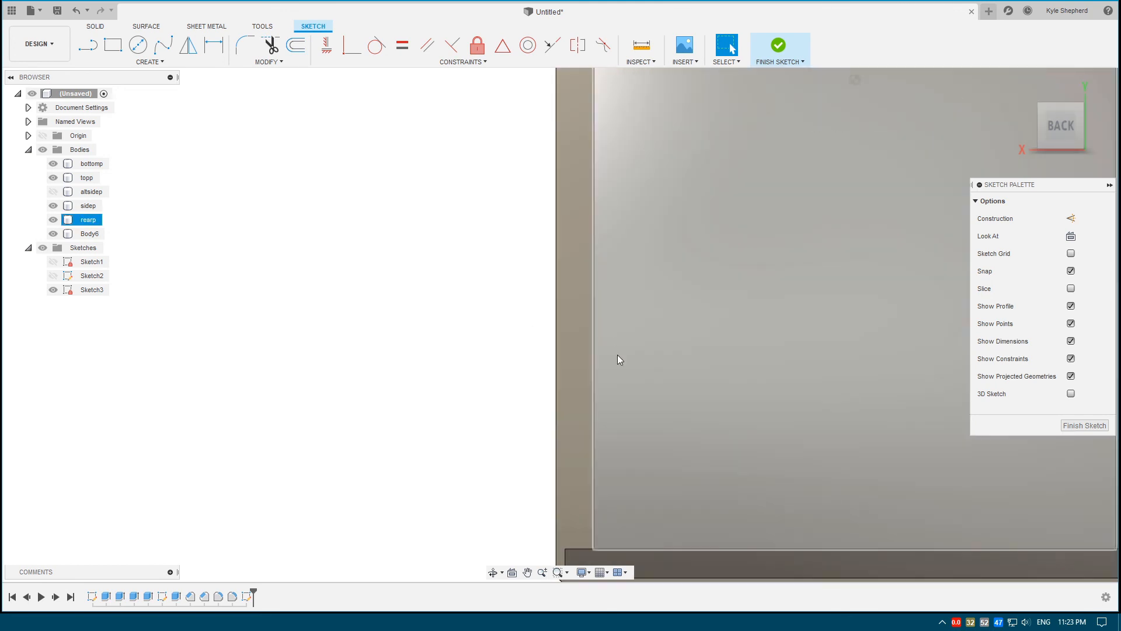
Sketch a vertical line about 40 mm long upward from the outer side edge of the slot nearest the open side
{"action": "middle_click_drag", "start_coordinate": [656, 442], "coordinate": [542, 292]}
{"action": "middle_click_drag", "start_coordinate": [665, 340], "coordinate": [563, 337]}
{"action": "scroll", "coordinate": [442, 422], "scroll_direction": "up", "scroll_amount": 1}
{"action": "middle_click_drag", "start_coordinate": [442, 421], "coordinate": [244, 422]}
{"action": "key", "text": "l"}
{"action": "scroll", "coordinate": [394, 413], "scroll_direction": "up", "scroll_amount": 1}
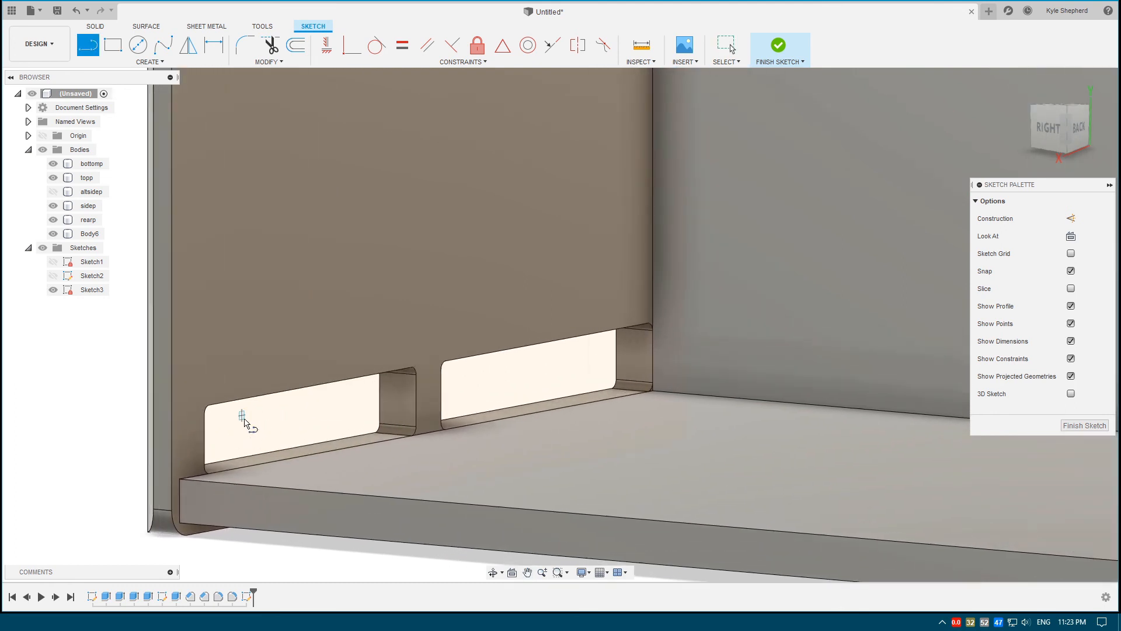
{"action": "left_click", "coordinate": [204, 422]}
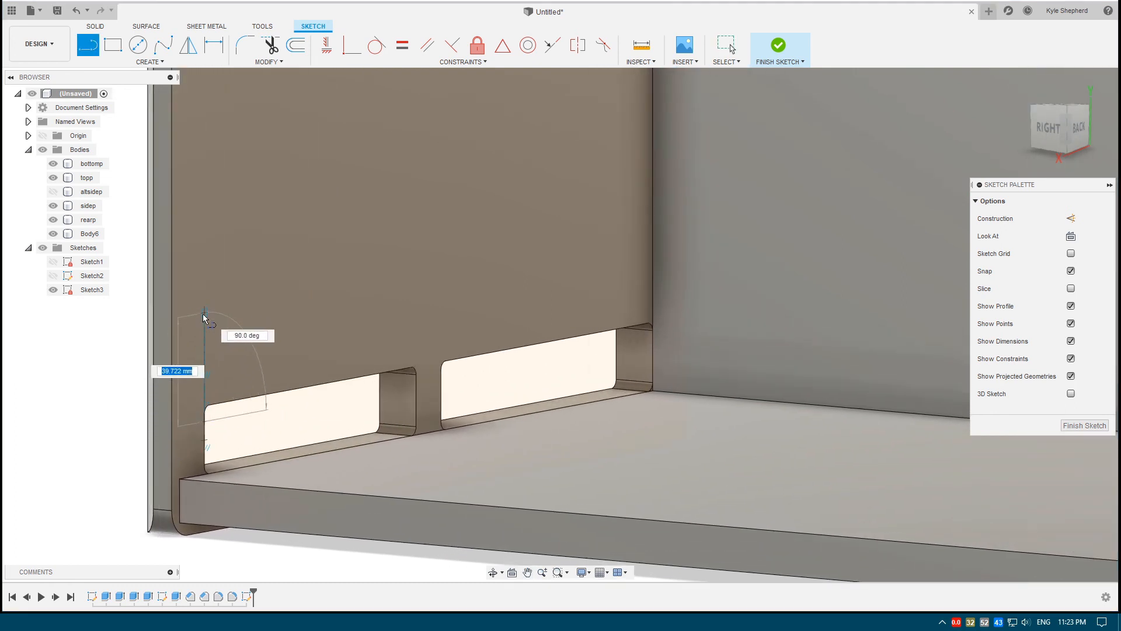
{"action": "left_click", "coordinate": [208, 311]}
{"action": "key", "text": "Escape"}
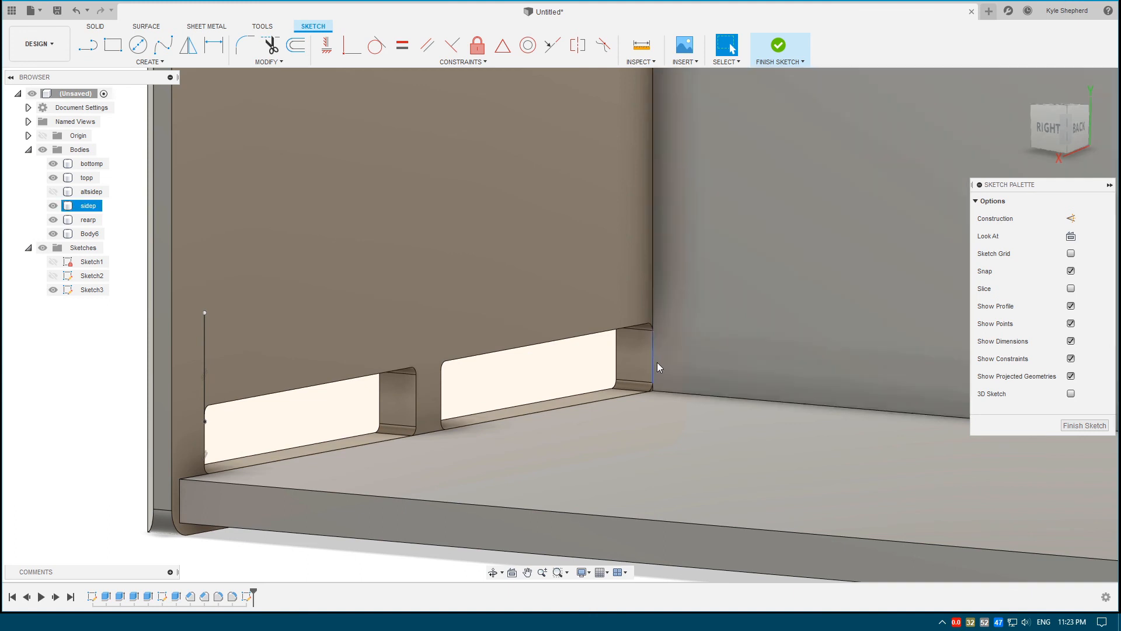
Sketch a second vertical line about 30 mm long upward from the far slot's outer side edge
{"action": "left_click", "coordinate": [654, 345]}
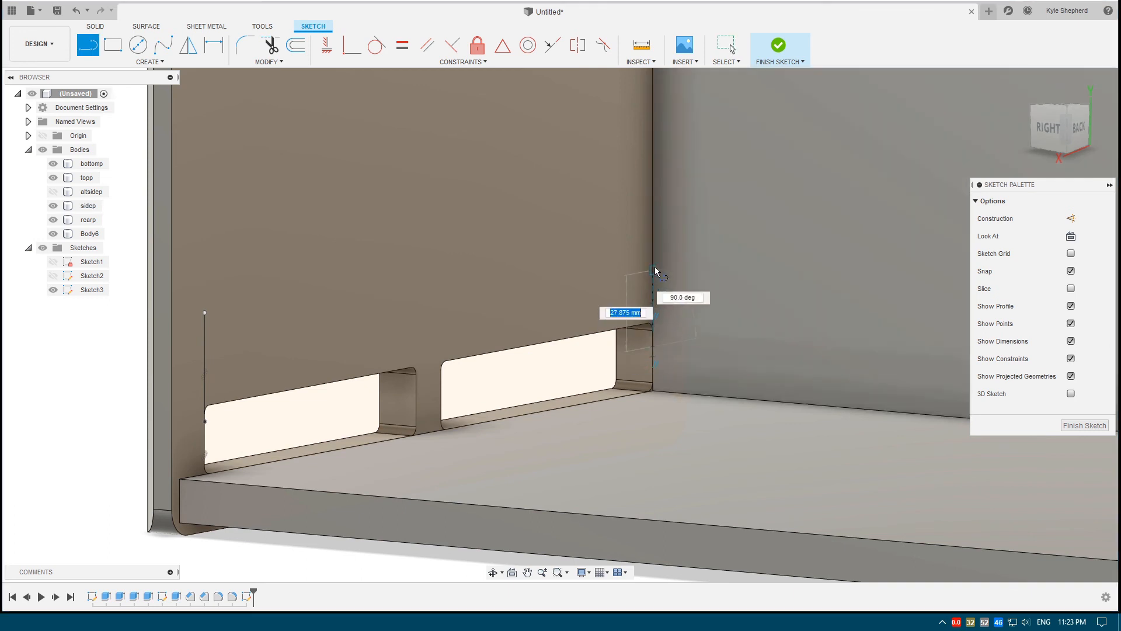
{"action": "left_click", "coordinate": [656, 263]}
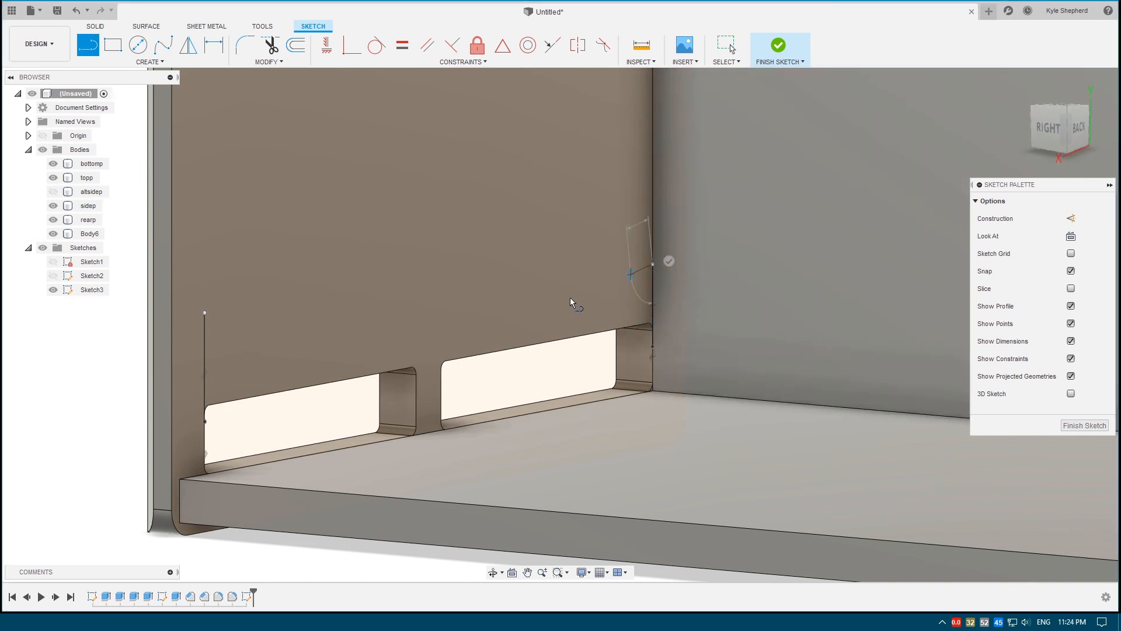
{"action": "key", "text": "Escape"}
Sketch a horizontal line along the upper edges of both slots, from the first vertical line to beyond the far side panel
{"action": "key", "text": "l"}
{"action": "scroll", "coordinate": [208, 407], "scroll_direction": "up", "scroll_amount": 3}
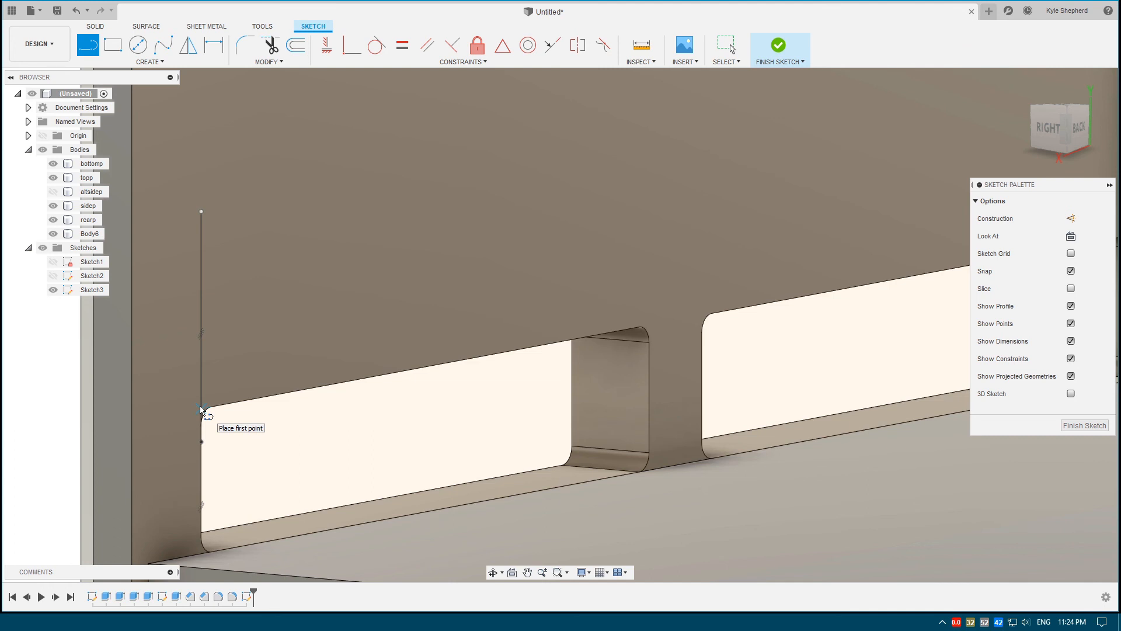
{"action": "left_click", "coordinate": [201, 408]}
{"action": "scroll", "coordinate": [721, 327], "scroll_direction": "down", "scroll_amount": 2}
{"action": "middle_click_drag", "start_coordinate": [721, 327], "coordinate": [379, 342]}
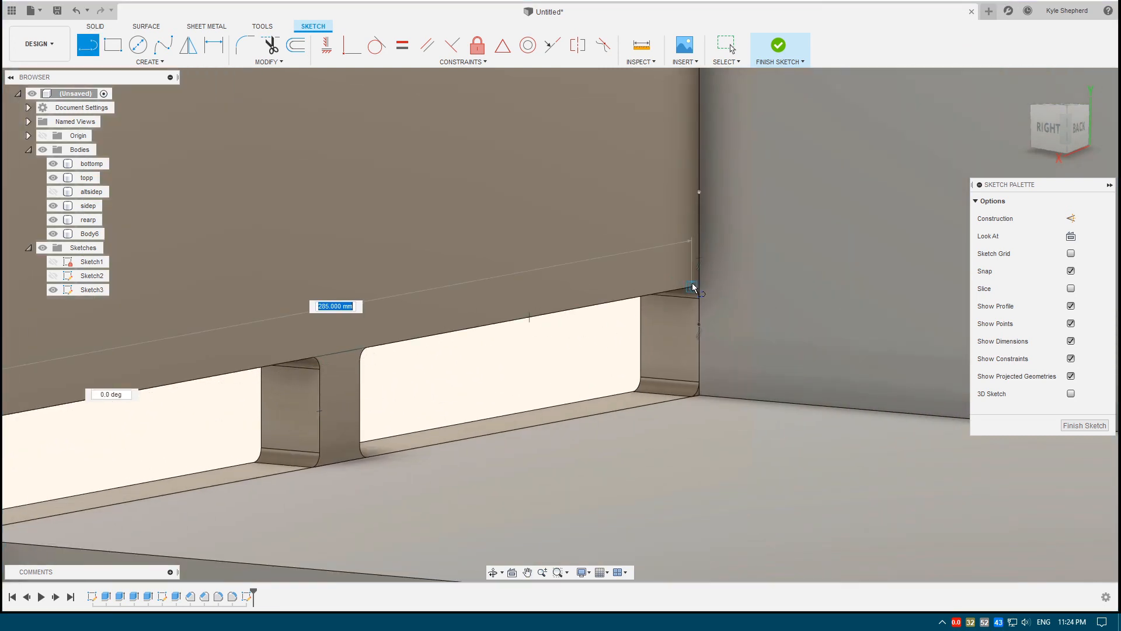
{"action": "left_click", "coordinate": [813, 267]}
{"action": "key", "text": "Escape"}
{"action": "middle_click_drag", "start_coordinate": [385, 321], "coordinate": [482, 319]}
{"action": "scroll", "coordinate": [482, 319], "scroll_direction": "down", "scroll_amount": 1}
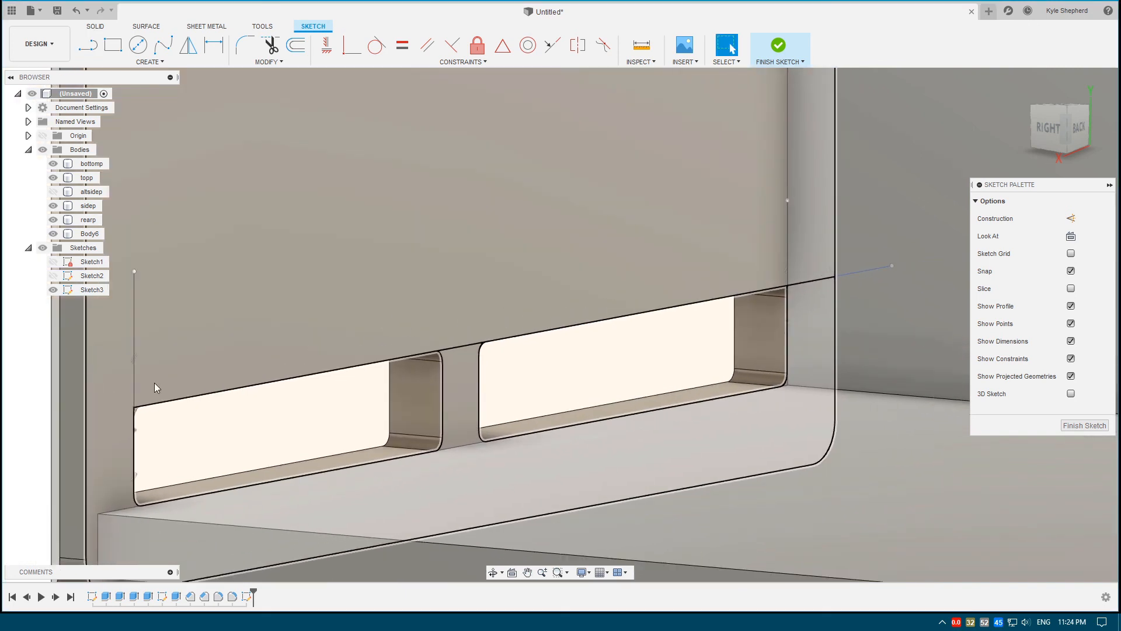
{"action": "key", "text": "l"}
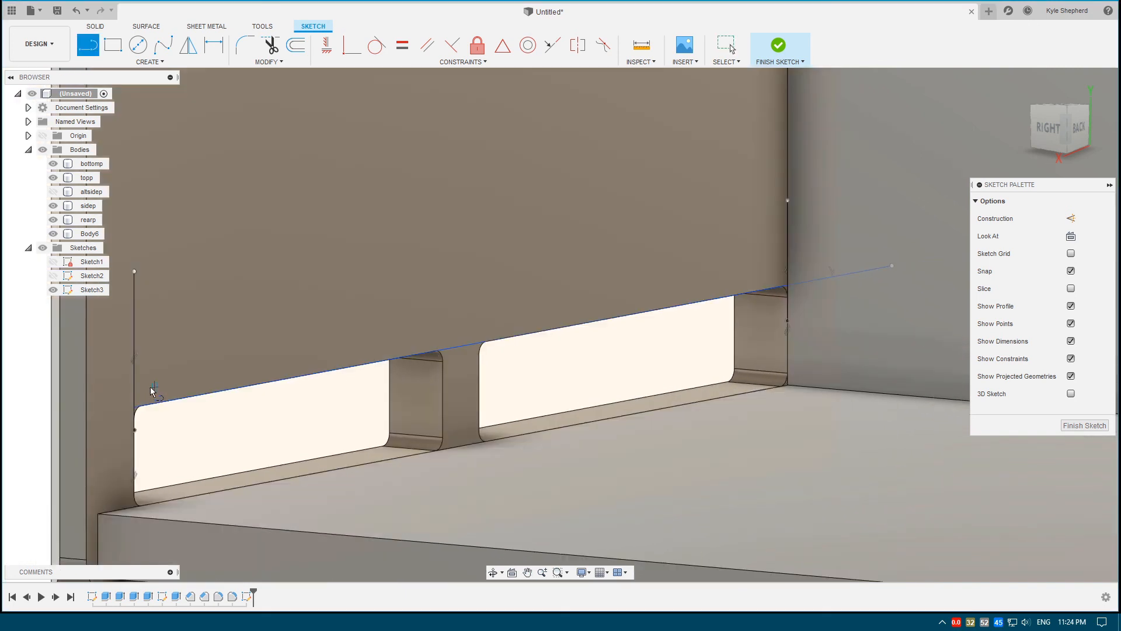
{"action": "left_click", "coordinate": [136, 349]}
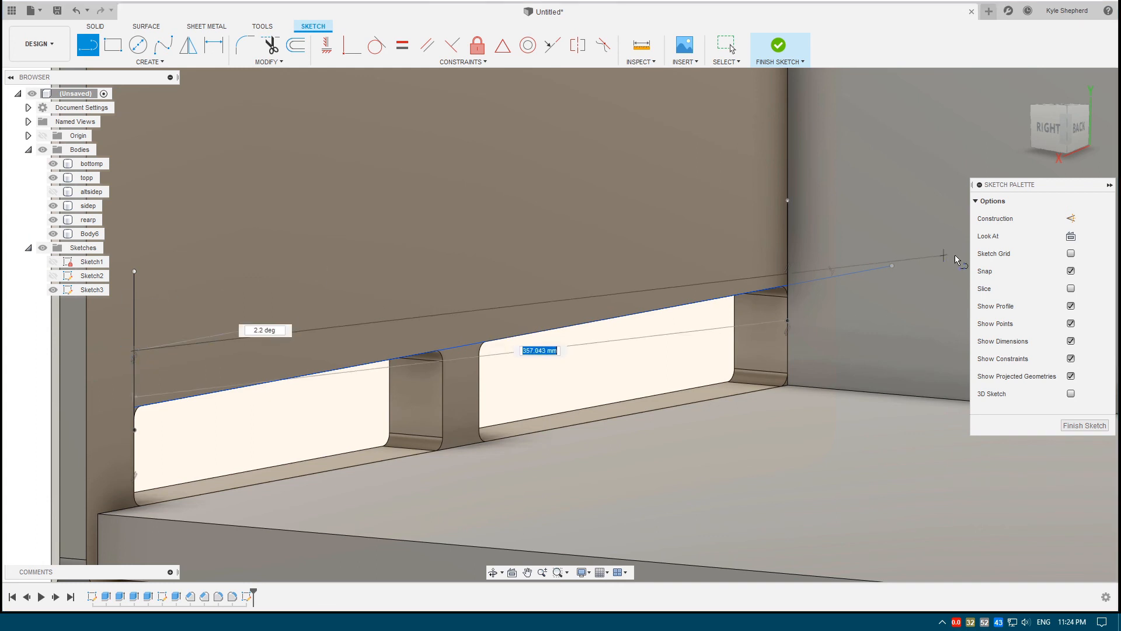
{"action": "key", "text": "Escape"}
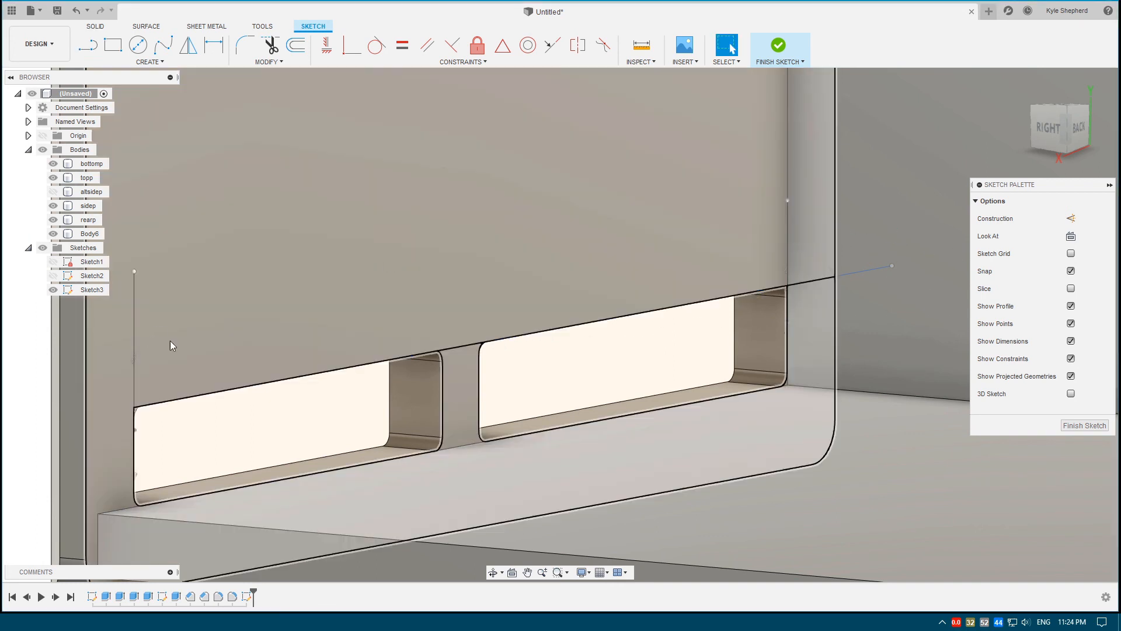
Sketch a second horizontal line about 319 mm long above the slots, from the first vertical line to beyond the far side panel
{"action": "key", "text": "l"}
{"action": "left_click", "coordinate": [135, 371]}
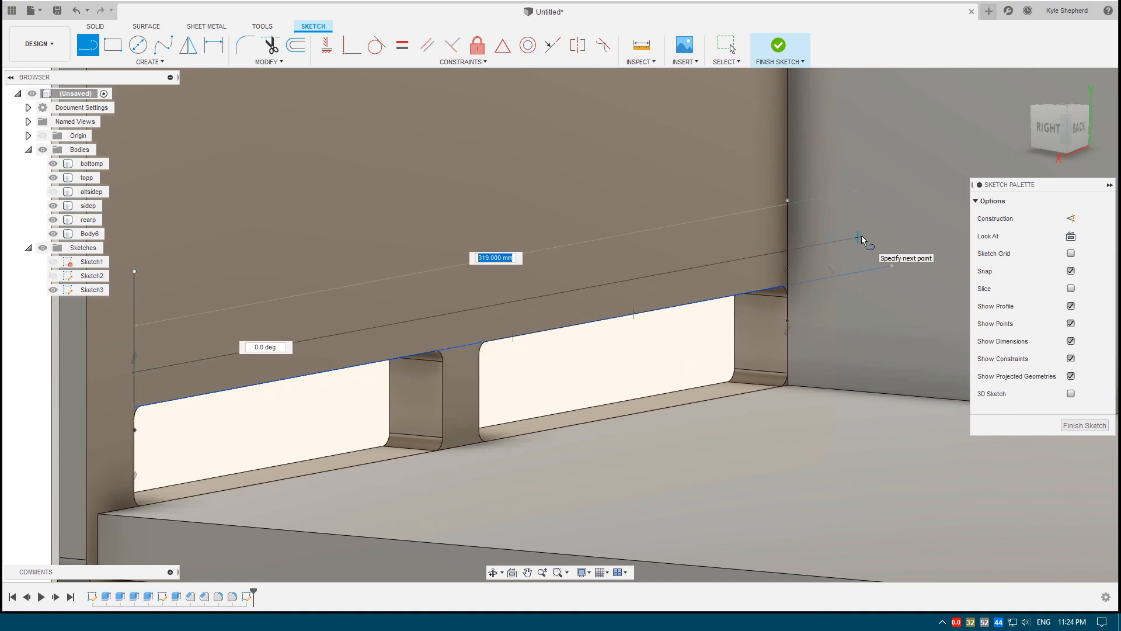
{"action": "key", "text": "Tab"}
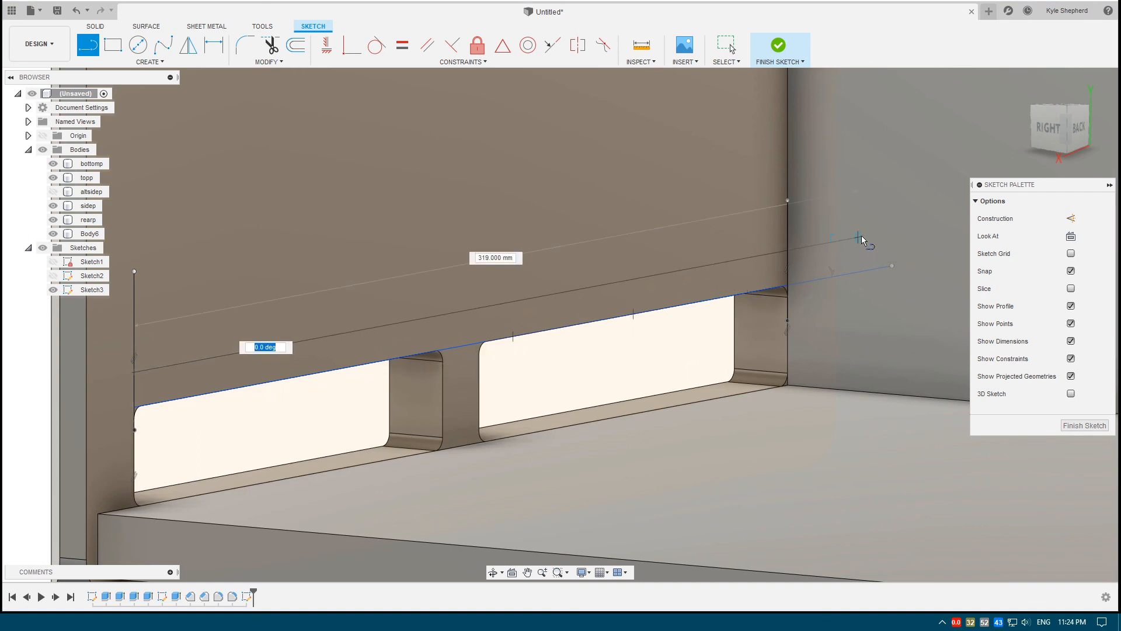
{"action": "key", "text": "Return"}
{"action": "key", "text": "Escape"}
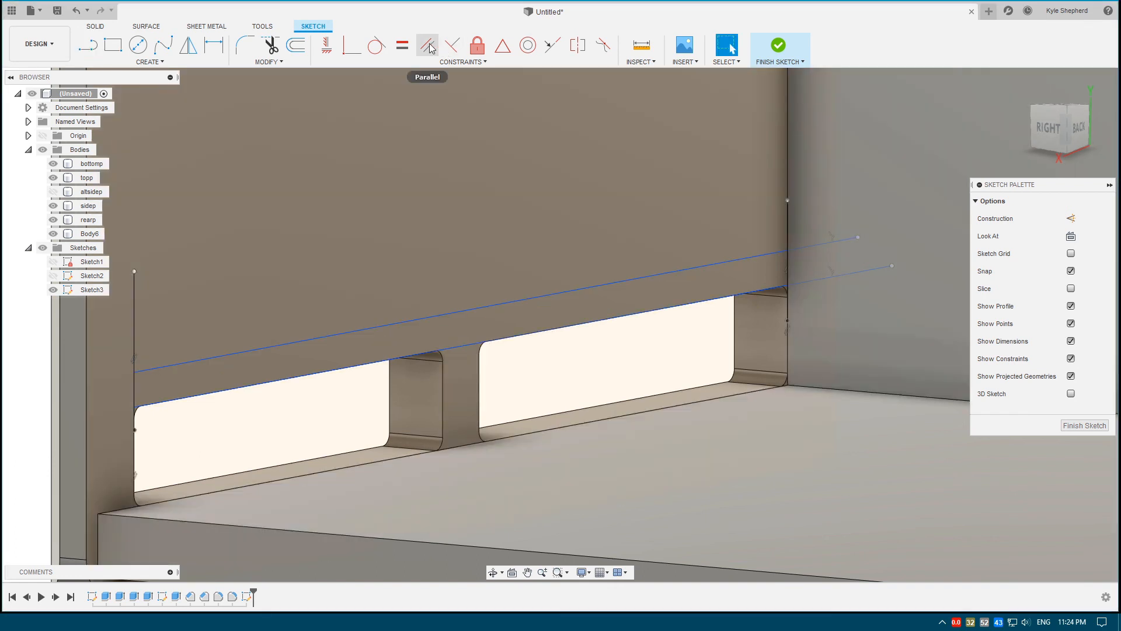
Apply a Collinear constraint between the lower horizontal line and the upper edge of the slot nearest the open side
{"action": "left_click", "coordinate": [552, 45]}
{"action": "scroll", "coordinate": [463, 381], "scroll_direction": "up", "scroll_amount": 8}
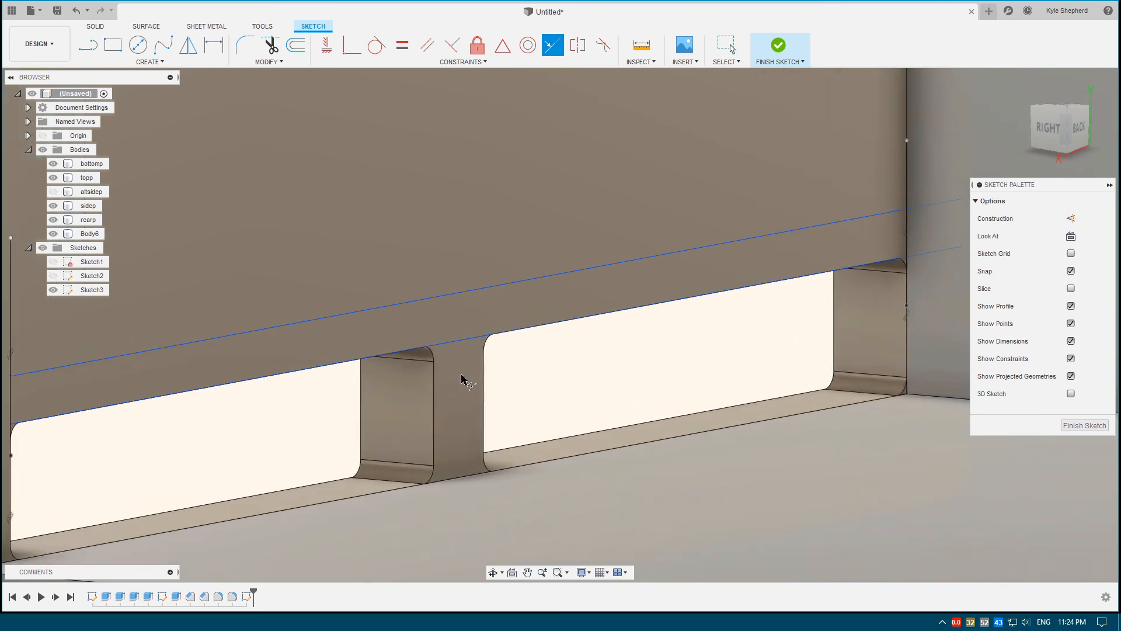
{"action": "left_click", "coordinate": [443, 291]}
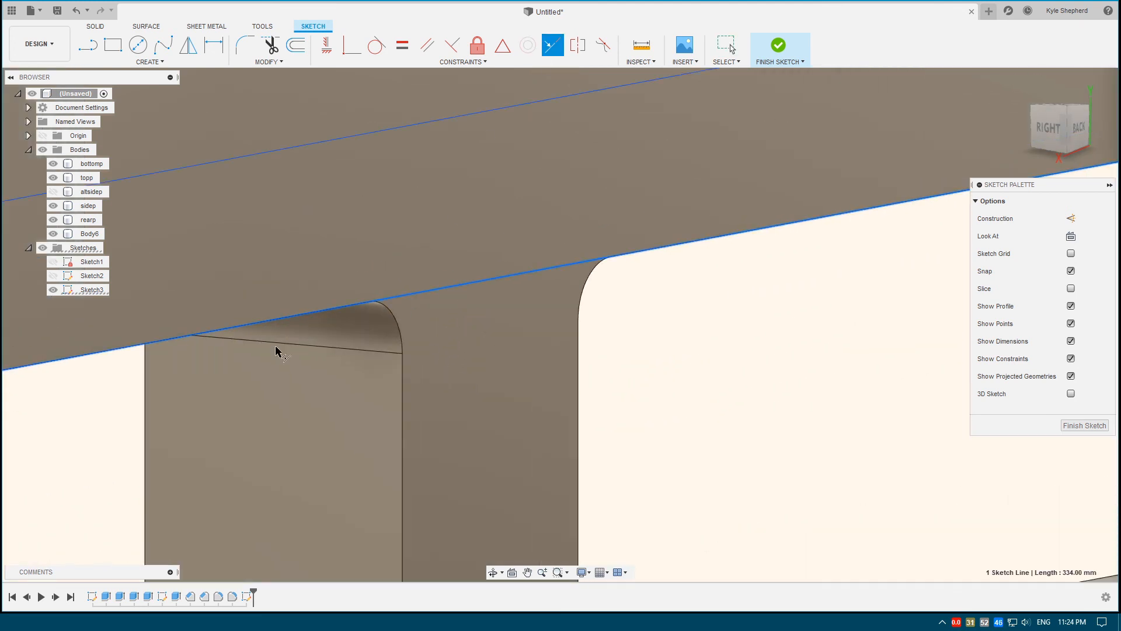
{"action": "scroll", "coordinate": [120, 394], "scroll_direction": "down", "scroll_amount": 2}
{"action": "left_click", "coordinate": [44, 372]}
{"action": "scroll", "coordinate": [233, 434], "scroll_direction": "down", "scroll_amount": 5}
{"action": "middle_click_drag", "start_coordinate": [191, 450], "coordinate": [428, 418]}
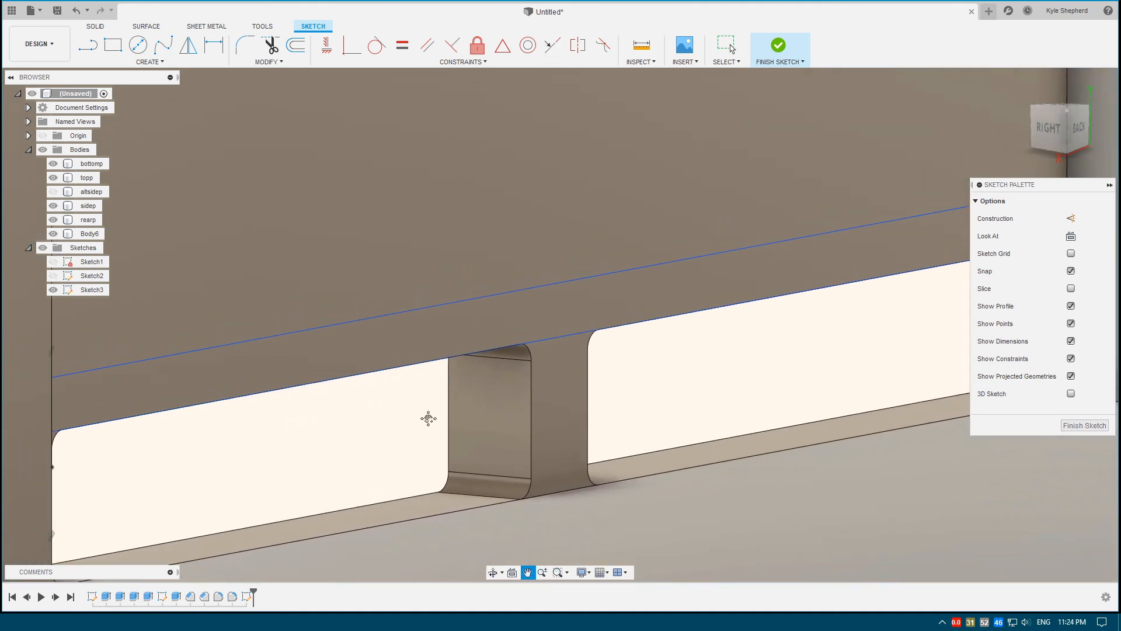
{"action": "scroll", "coordinate": [428, 419], "scroll_direction": "down", "scroll_amount": 3}
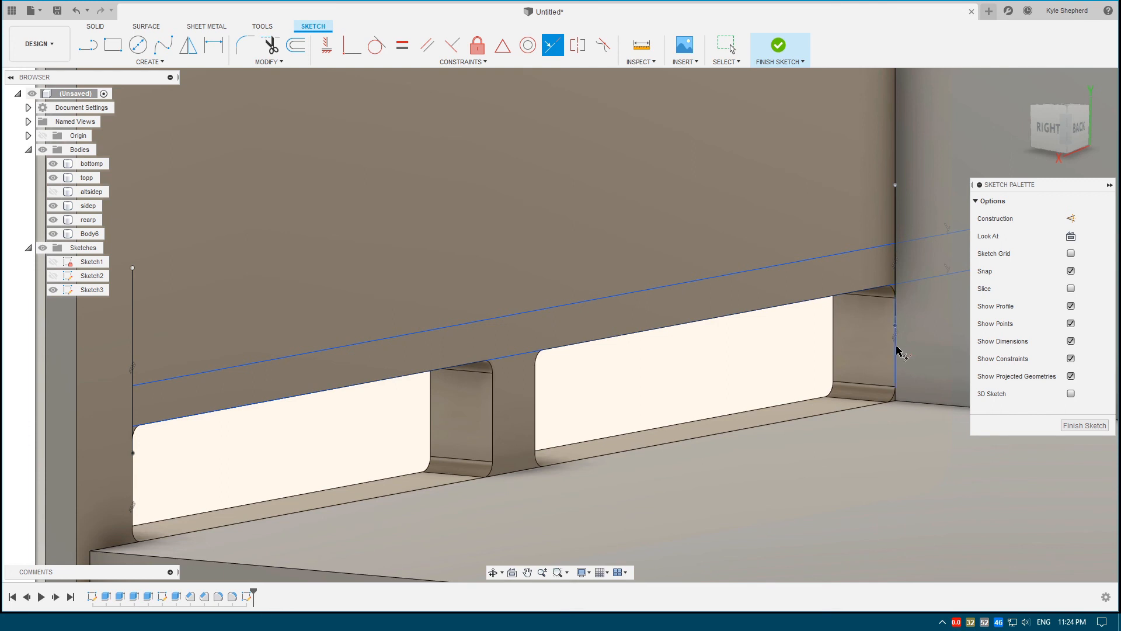
{"action": "key", "text": "Escape"}
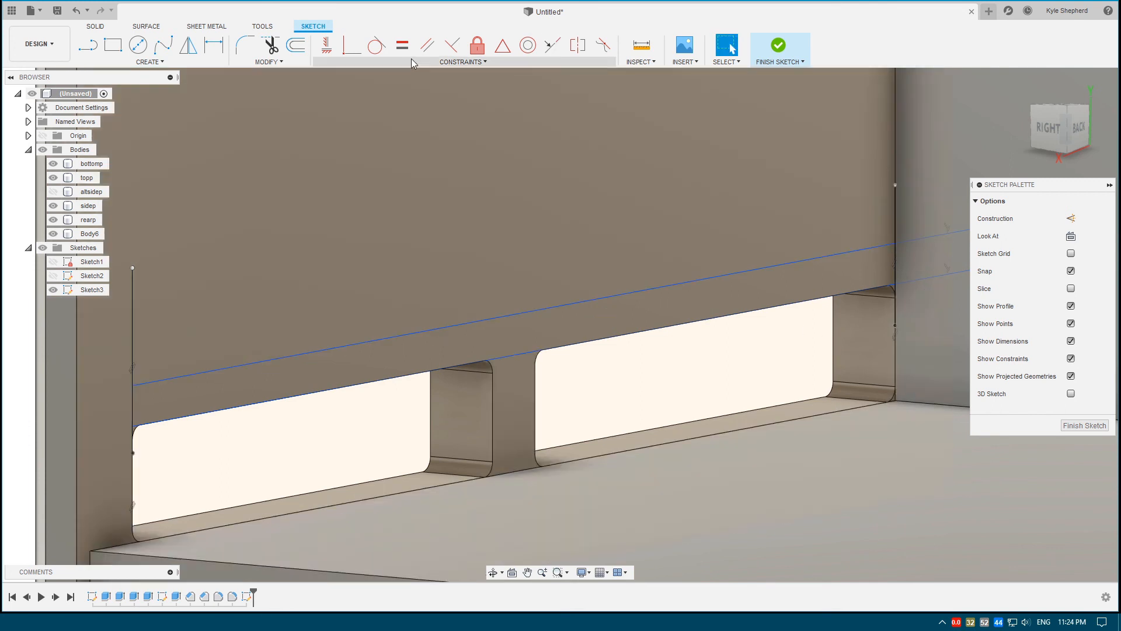
Dimension the spacing between the two horizontal lines above the slots as 16 mm
{"action": "left_click", "coordinate": [209, 54]}
{"action": "scroll", "coordinate": [467, 316], "scroll_direction": "up", "scroll_amount": 2}
{"action": "left_click", "coordinate": [535, 371]}
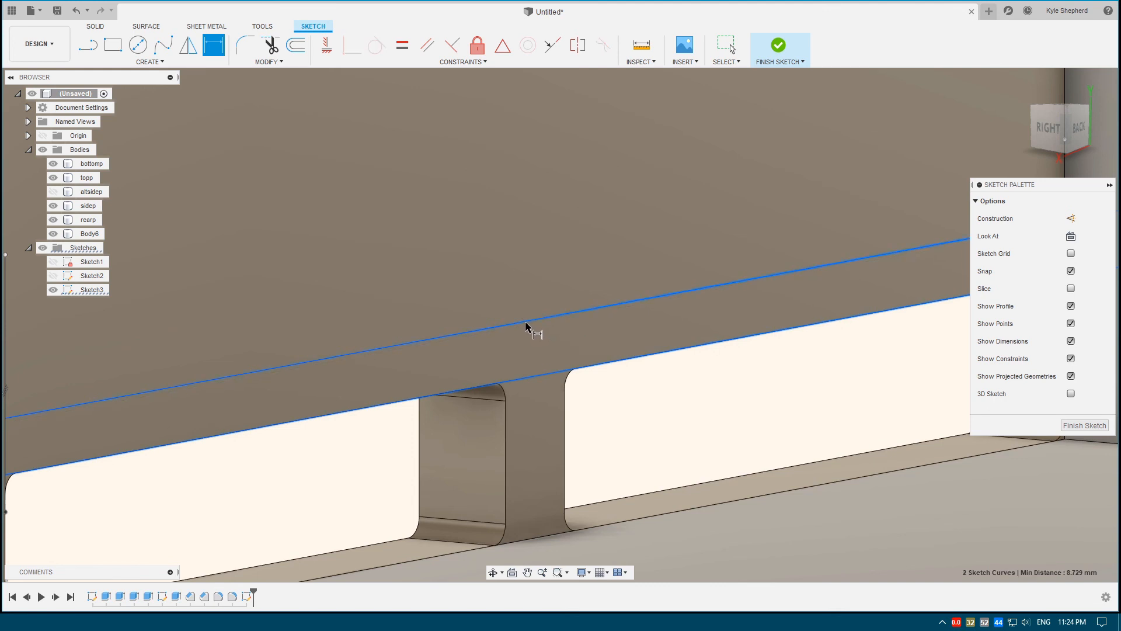
{"action": "scroll", "coordinate": [525, 327], "scroll_direction": "down", "scroll_amount": 2}
{"action": "left_click", "coordinate": [507, 362]}
{"action": "type", "text": "16"}
{"action": "key", "text": "Return"}
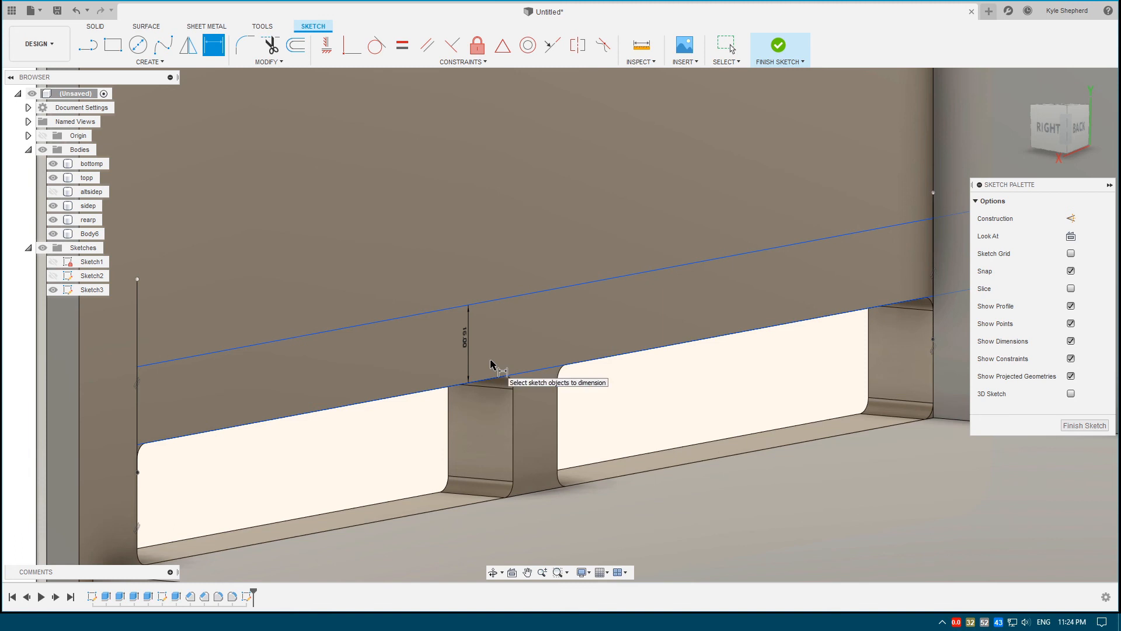
{"action": "scroll", "coordinate": [590, 369], "scroll_direction": "down", "scroll_amount": 3}
{"action": "key", "text": "Escape"}
Switch the camera to a perspective projection
{"action": "middle_click_drag", "start_coordinate": [603, 377], "coordinate": [540, 375]}
{"action": "mouse_move", "coordinate": [540, 375]}
{"action": "middle_mouse_down", "text": "shift"}
{"action": "mouse_move", "coordinate": [529, 365]}
{"action": "mouse_move", "coordinate": [538, 358]}
{"action": "mouse_move", "coordinate": [559, 365]}
{"action": "mouse_move", "coordinate": [538, 366]}
{"action": "middle_mouse_up", "text": "shift"}
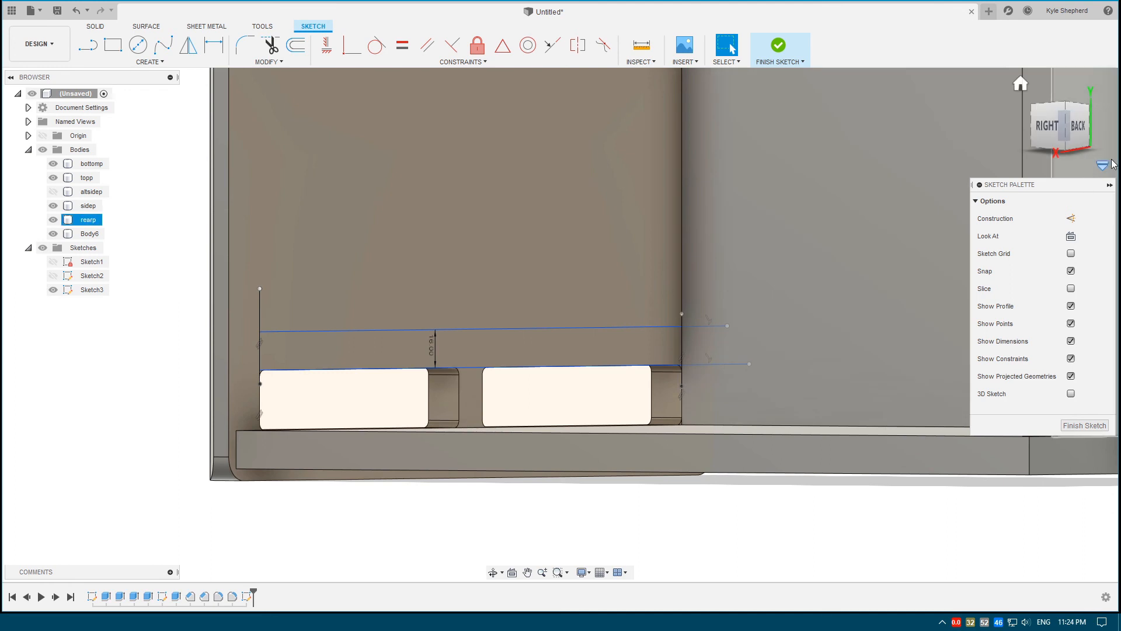
{"action": "left_click", "coordinate": [1103, 167]}
{"action": "left_click", "coordinate": [1037, 197]}
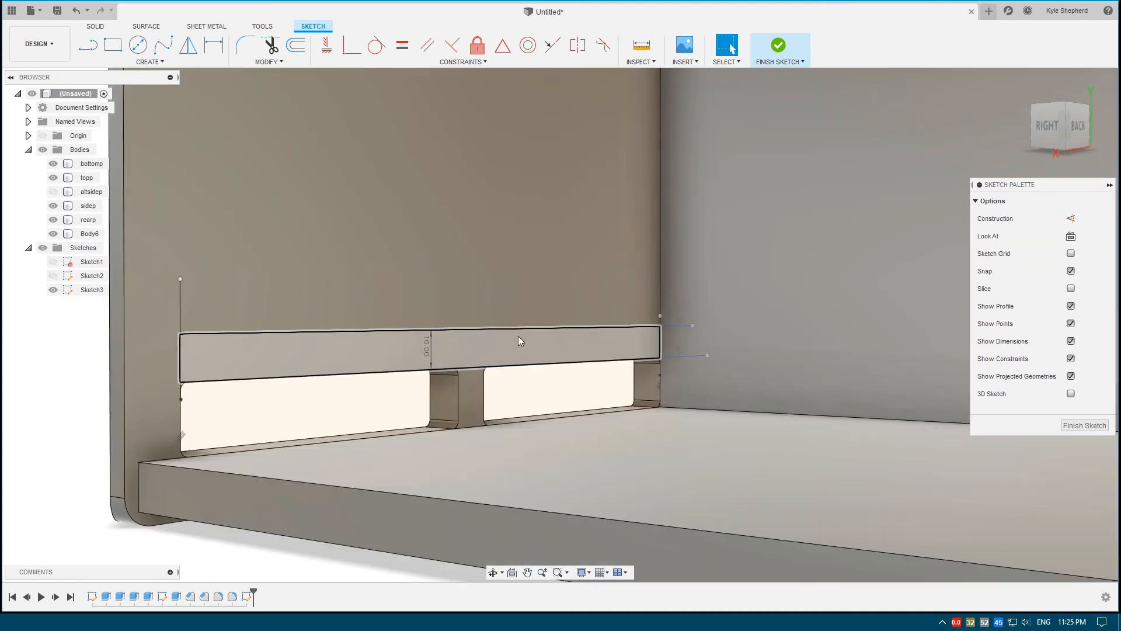
{"action": "scroll", "coordinate": [527, 403], "scroll_direction": "down", "scroll_amount": 2}
{"action": "middle_click_drag", "start_coordinate": [541, 379], "coordinate": [482, 375]}
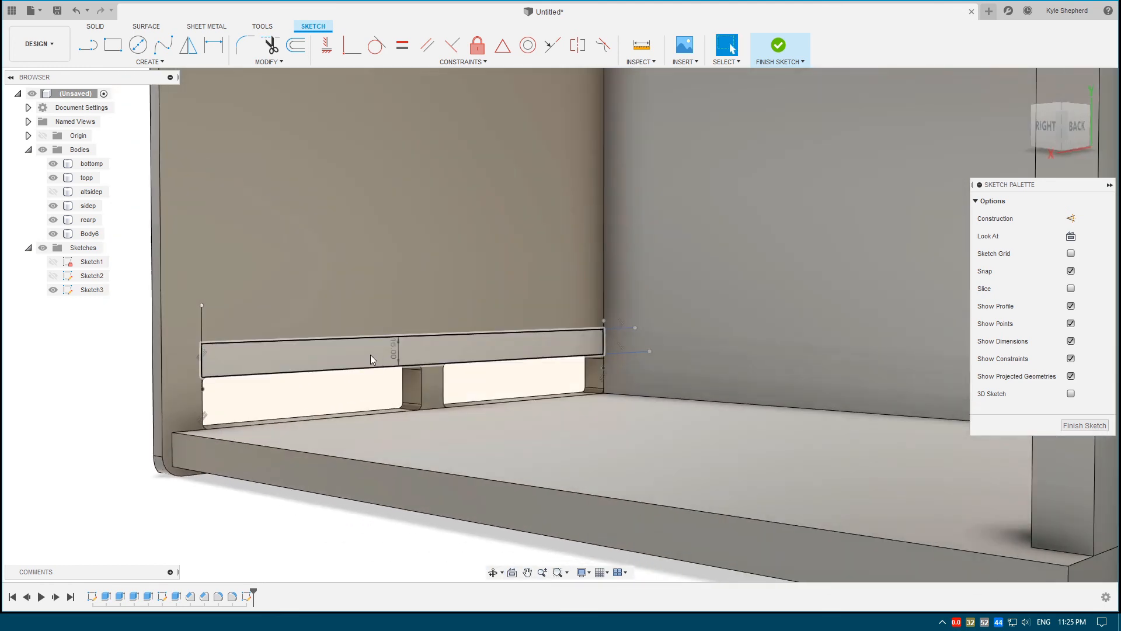
{"action": "mouse_move", "coordinate": [313, 358]}
{"action": "middle_mouse_down", "text": "shift"}
{"action": "mouse_move", "coordinate": [530, 375]}
{"action": "mouse_move", "coordinate": [465, 368]}
{"action": "mouse_move", "coordinate": [471, 383]}
{"action": "middle_mouse_up", "text": "shift"}
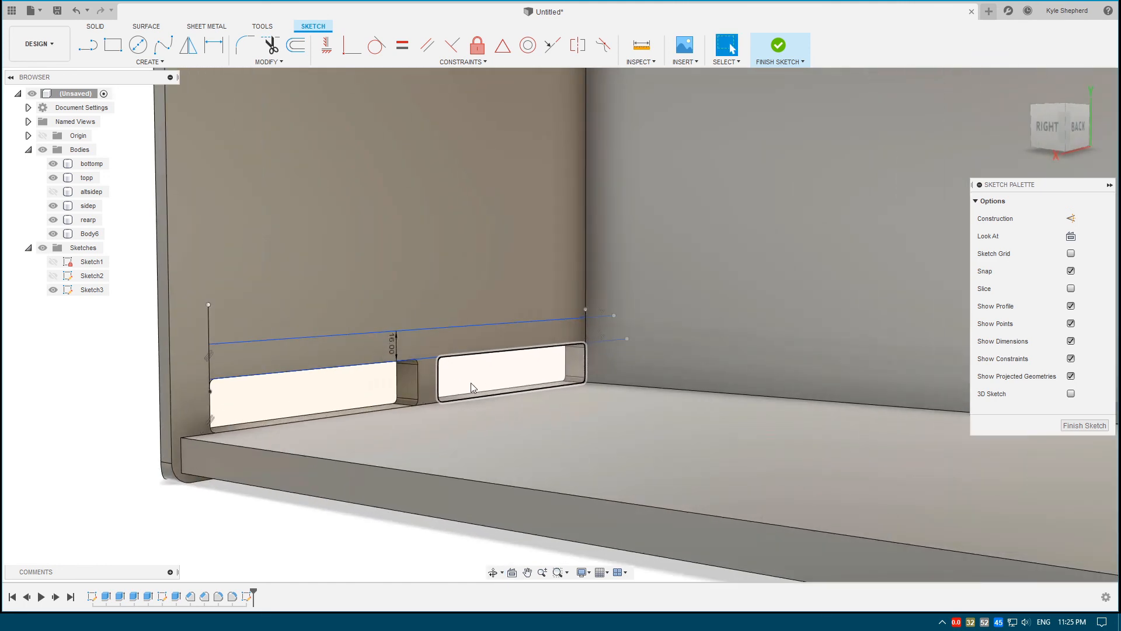
Sketch a vertical line about 40 mm long along the divider's edge beside the slot nearest the open side, overshooting both ends
{"action": "scroll", "coordinate": [471, 383], "scroll_direction": "up", "scroll_amount": 6}
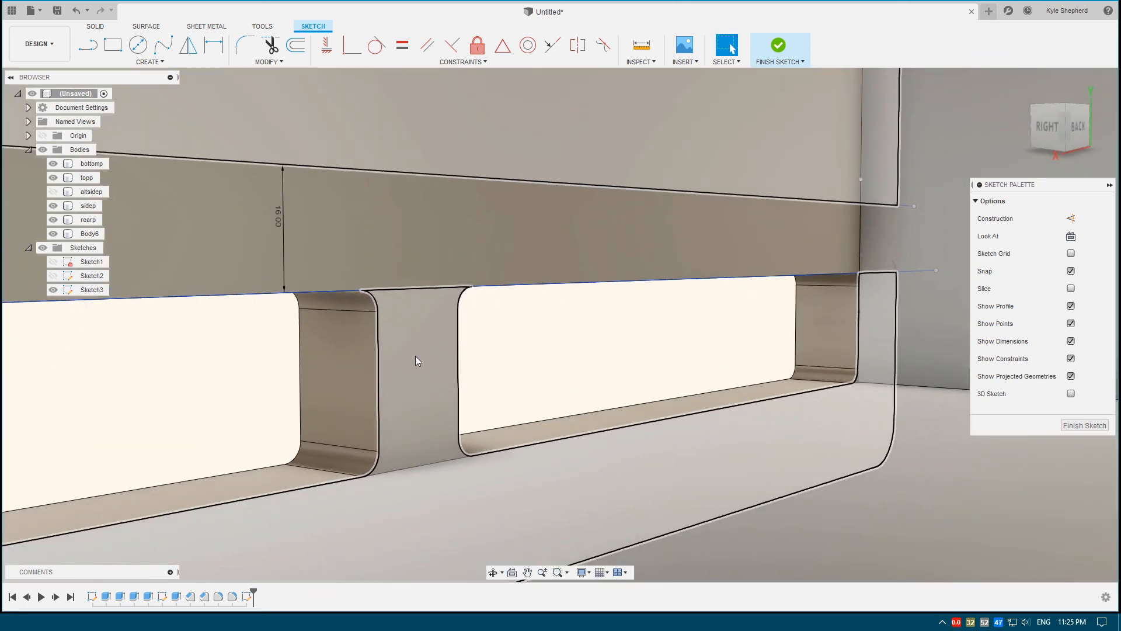
{"action": "scroll", "coordinate": [415, 356], "scroll_direction": "down", "scroll_amount": 2}
{"action": "key", "text": "l"}
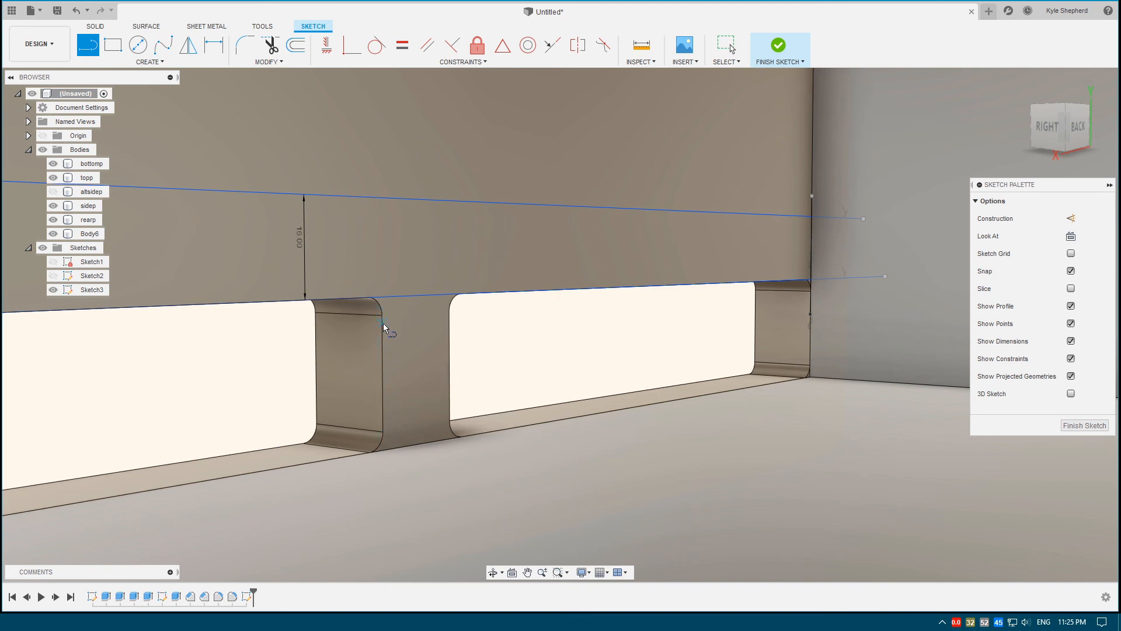
{"action": "left_click", "coordinate": [381, 220]}
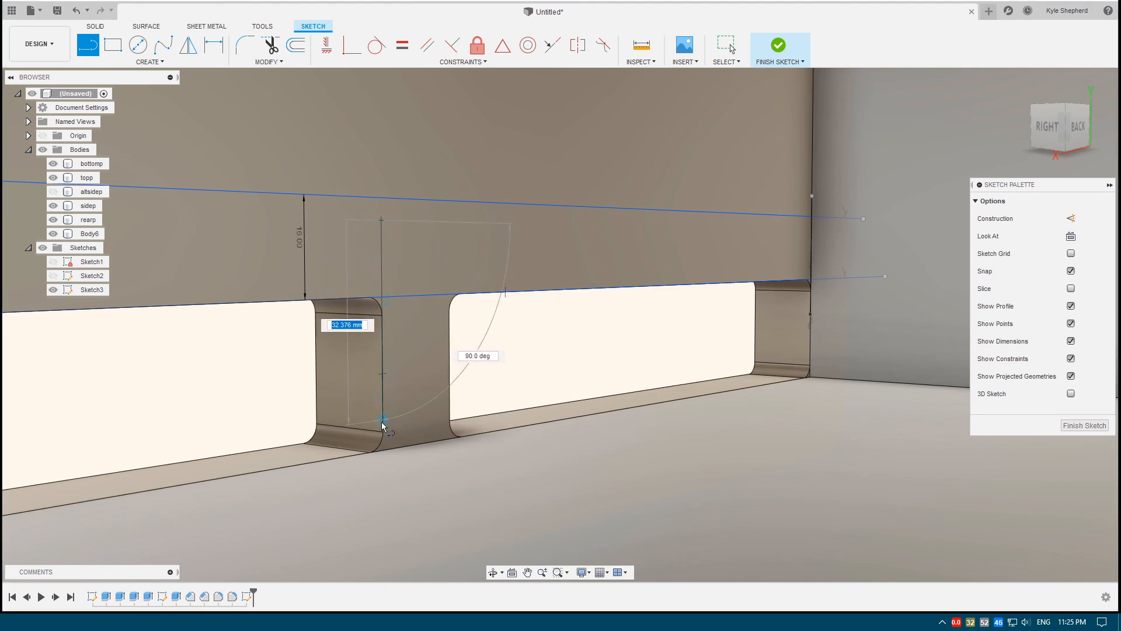
{"action": "left_click", "coordinate": [383, 465]}
{"action": "key", "text": "Escape"}
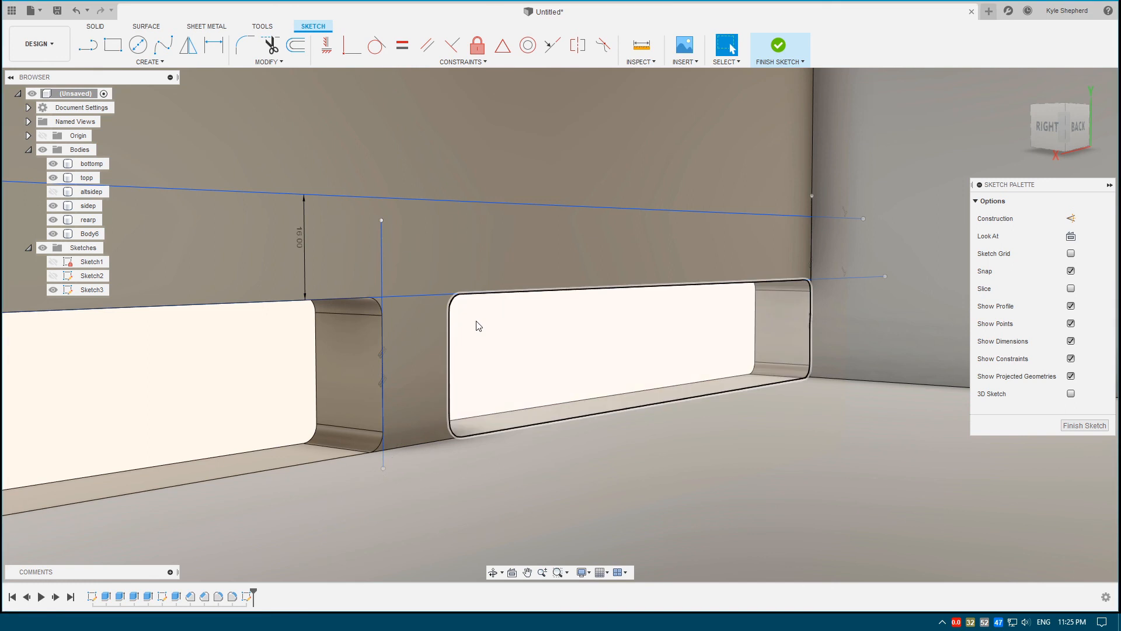
Sketch a vertical line about 41 mm long along the divider's other edge, beside the far slot, overshooting both ends
{"action": "left_click", "coordinate": [449, 234]}
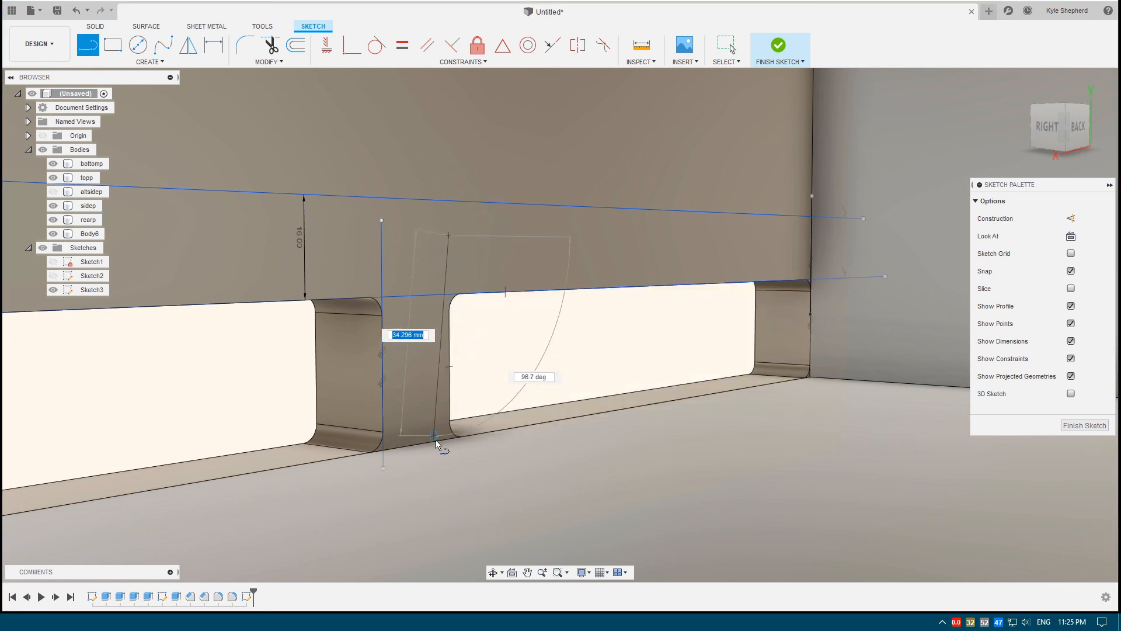
{"action": "left_click", "coordinate": [450, 472]}
{"action": "key", "text": "Escape"}
{"action": "key", "text": "Escape"}
{"action": "scroll", "coordinate": [333, 195], "scroll_direction": "up", "scroll_amount": 1}
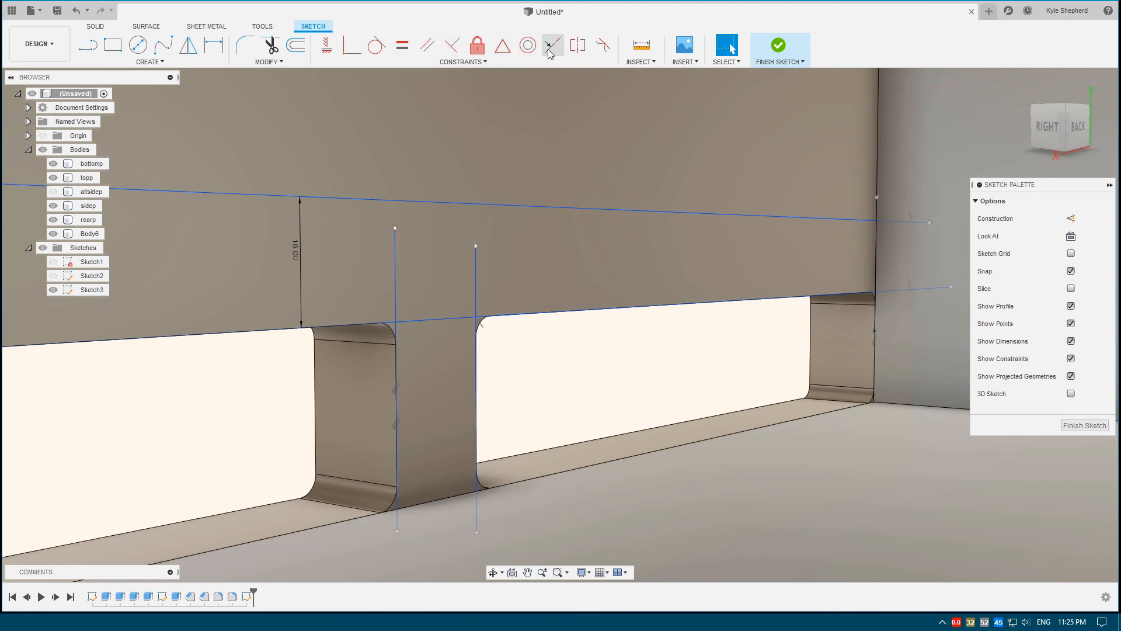
Apply Collinear constraints to align the two vertical divider lines with the adjacent slot edges
{"action": "scroll", "coordinate": [394, 330], "scroll_direction": "up", "scroll_amount": 2}
{"action": "left_click", "coordinate": [386, 234]}
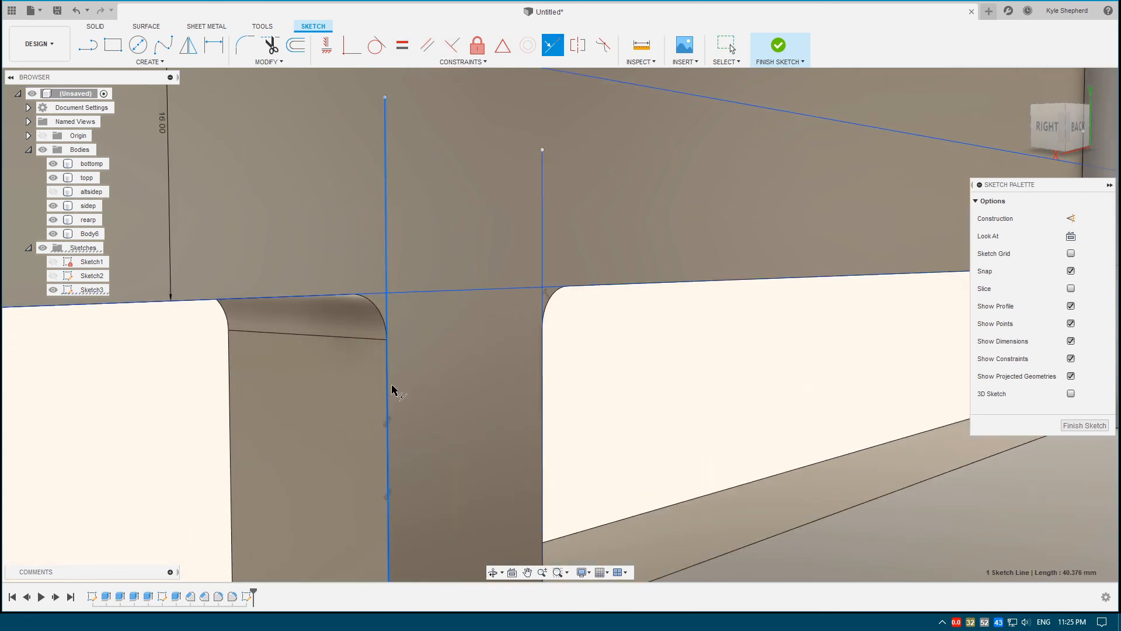
{"action": "left_click", "coordinate": [575, 243]}
{"action": "left_click", "coordinate": [544, 228]}
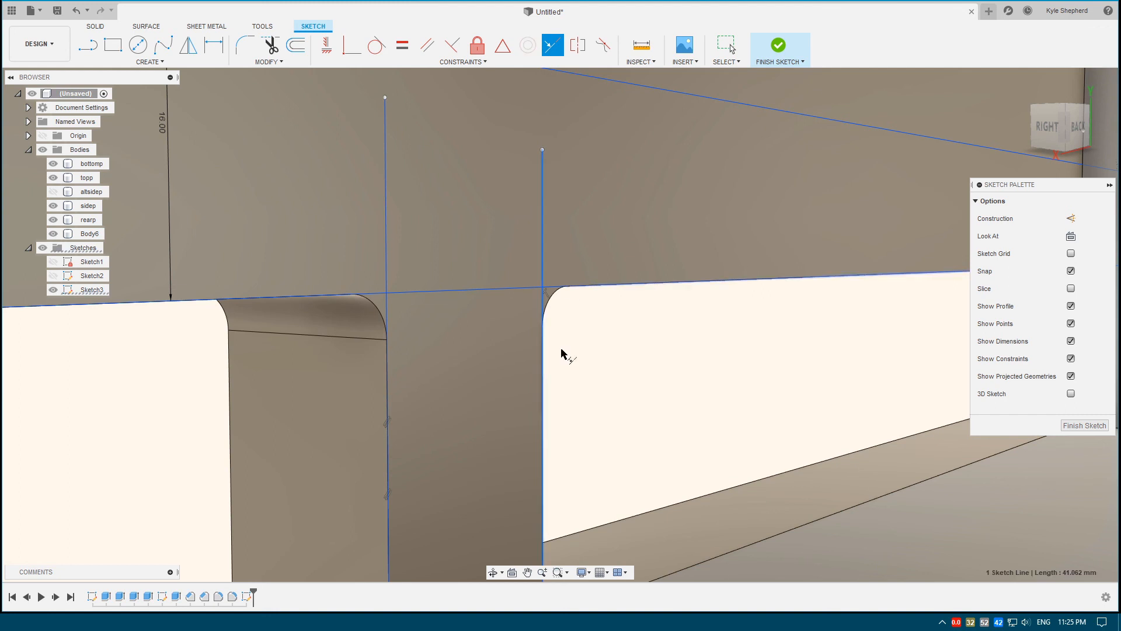
{"action": "scroll", "coordinate": [584, 420], "scroll_direction": "down", "scroll_amount": 5}
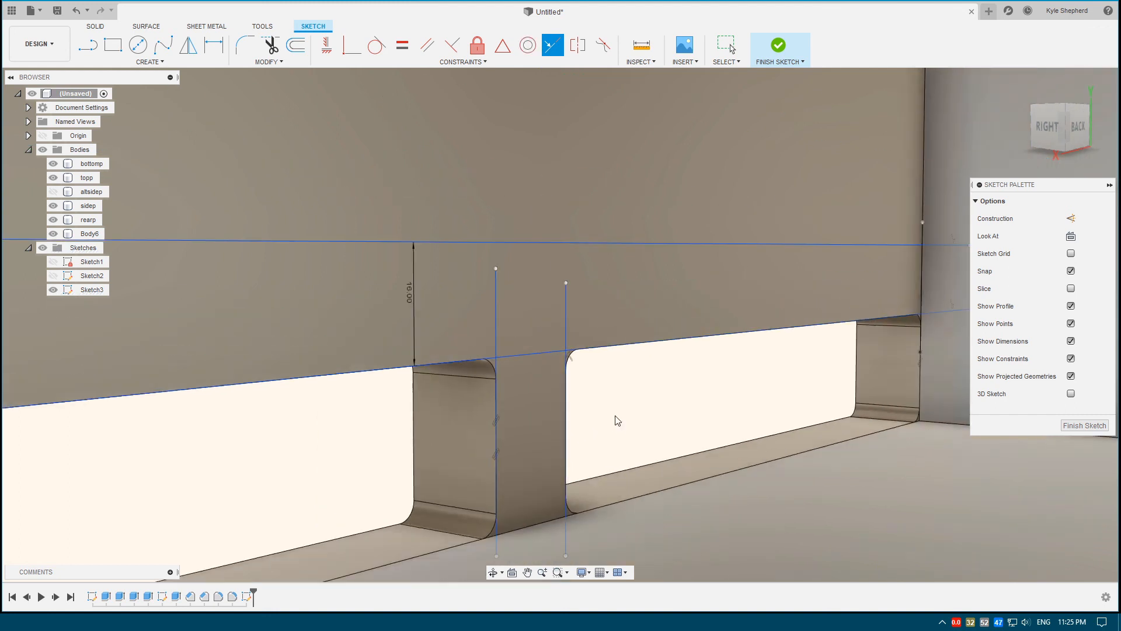
Sketch a short line across the base of the divider, overlapping the lower edges of both slots
{"action": "left_click", "coordinate": [539, 392]}
{"action": "middle_click_drag", "start_coordinate": [604, 414], "coordinate": [558, 324]}
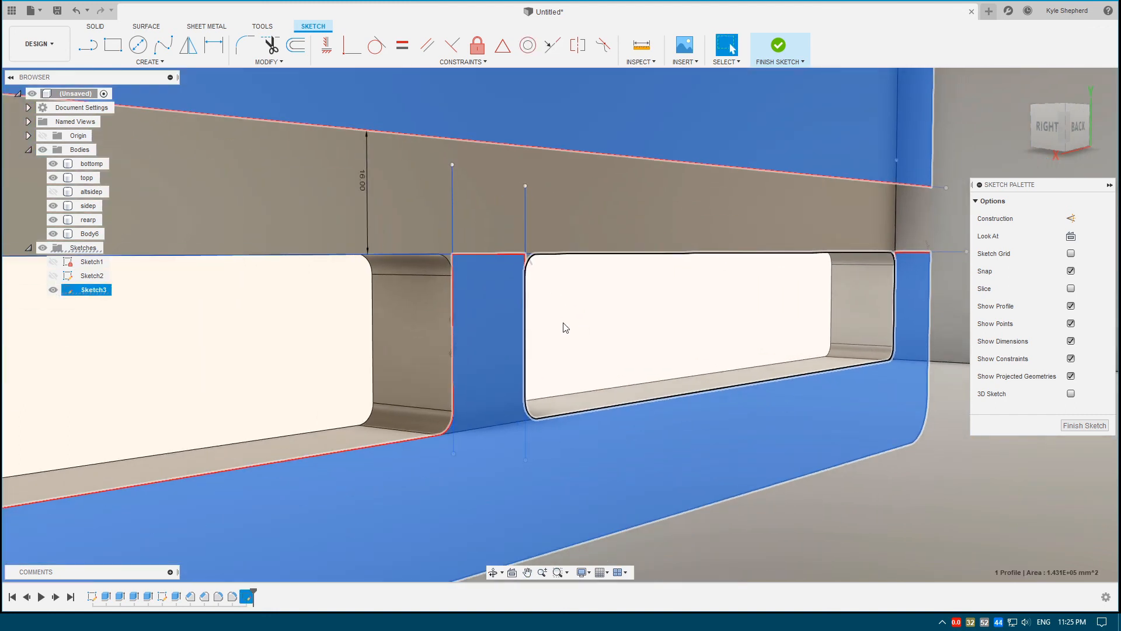
{"action": "left_click", "coordinate": [242, 356]}
{"action": "key", "text": "l"}
{"action": "scroll", "coordinate": [459, 433], "scroll_direction": "up", "scroll_amount": 3}
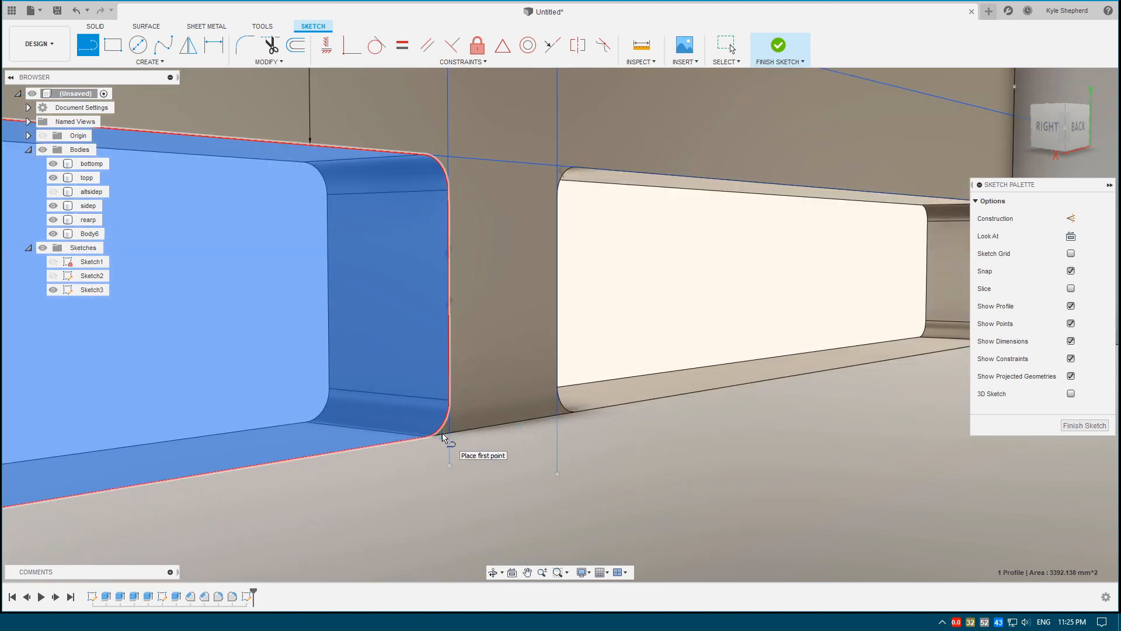
{"action": "left_click", "coordinate": [411, 439]}
{"action": "left_click", "coordinate": [593, 408]}
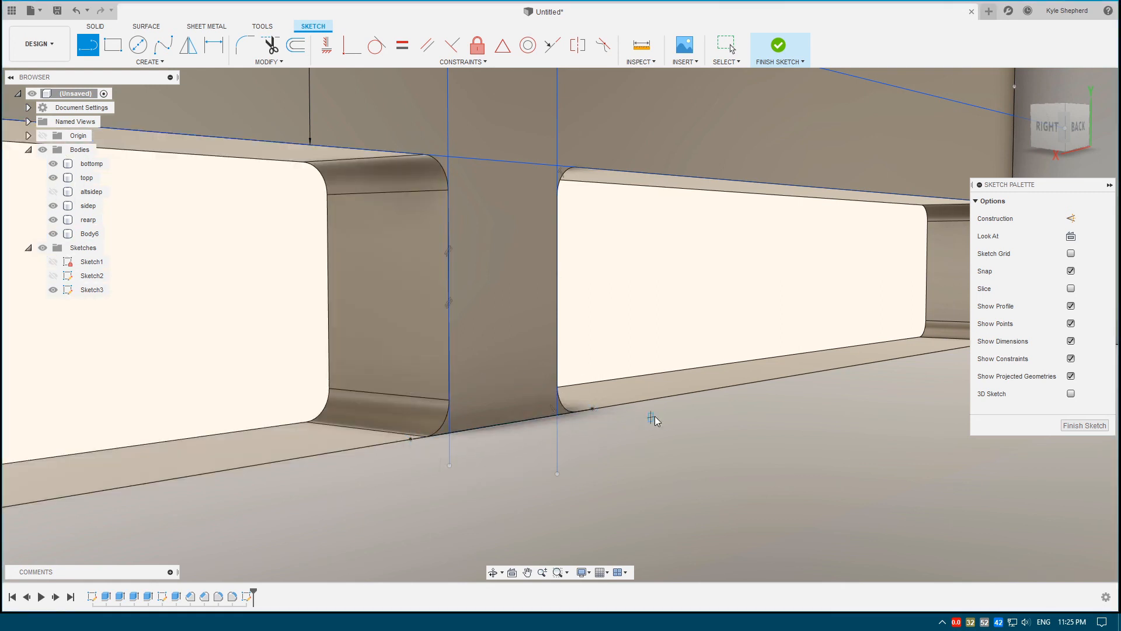
{"action": "key", "text": "Escape"}
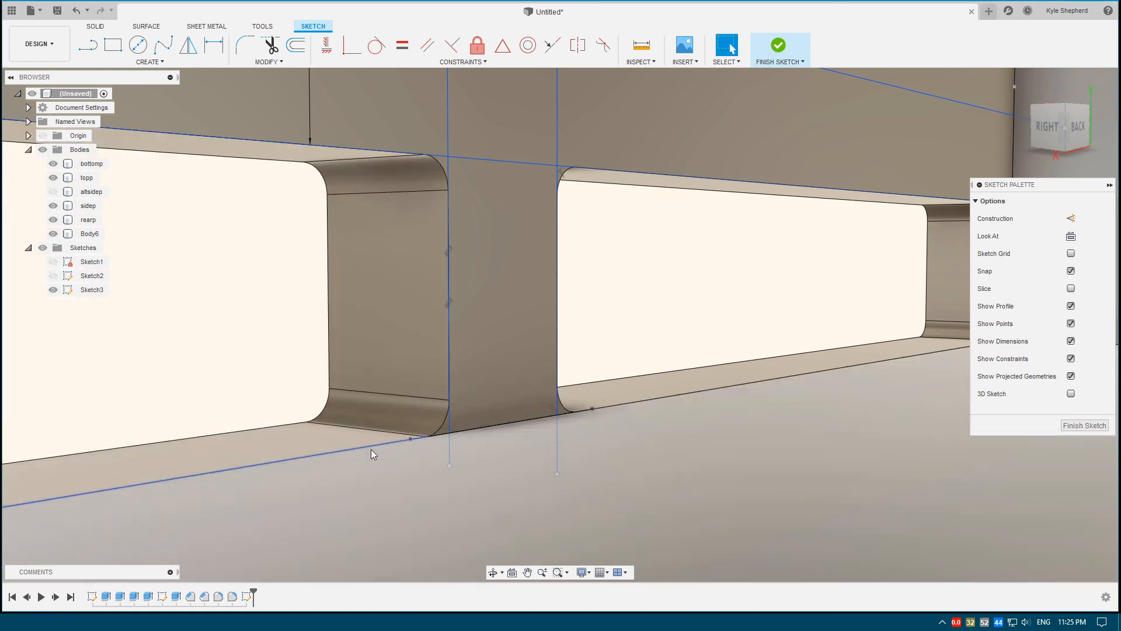
Select the 16 mm high panel profile above the slots in the front panel sketch
{"action": "scroll", "coordinate": [469, 333], "scroll_direction": "down", "scroll_amount": 2}
{"action": "scroll", "coordinate": [492, 316], "scroll_direction": "down", "scroll_amount": 2}
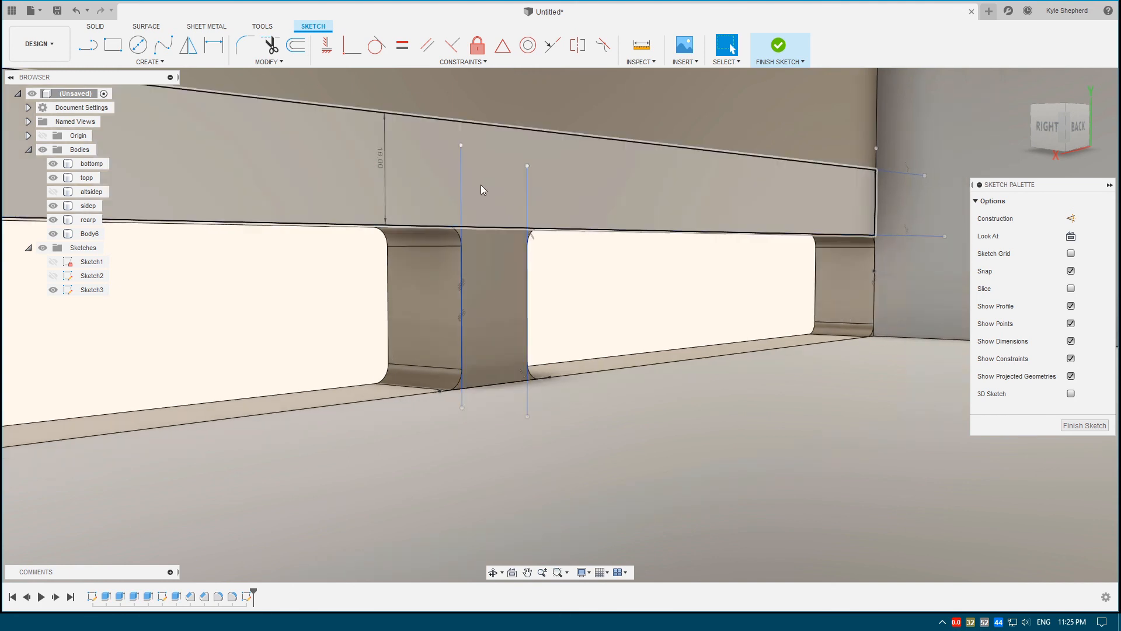
{"action": "scroll", "coordinate": [430, 183], "scroll_direction": "down", "scroll_amount": 4}
{"action": "scroll", "coordinate": [613, 310], "scroll_direction": "down", "scroll_amount": 2}
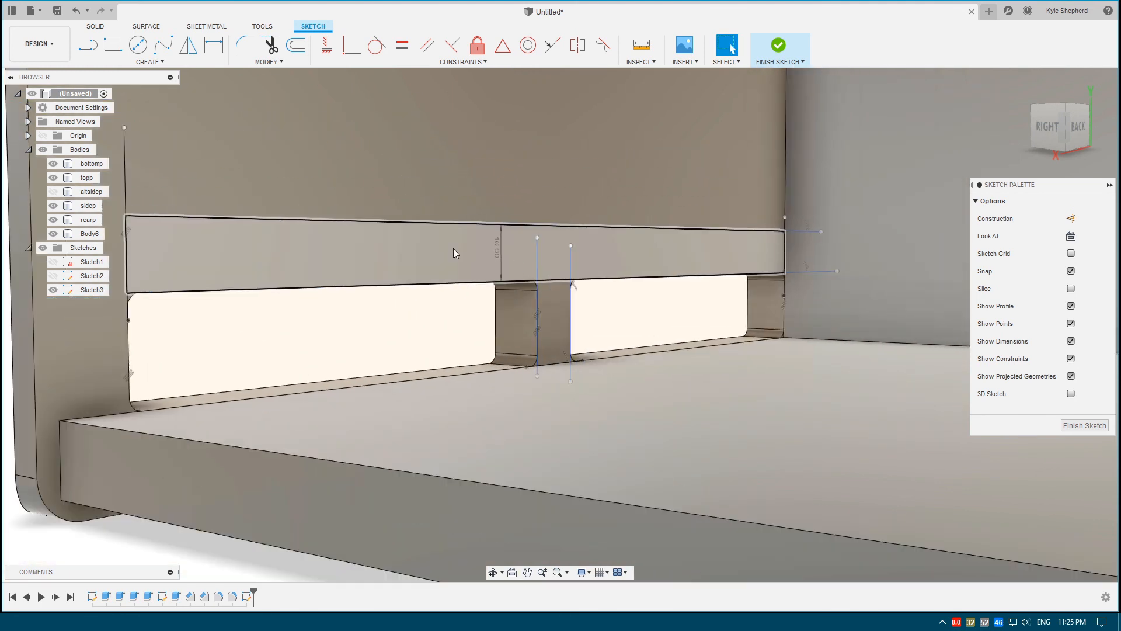
{"action": "left_click", "coordinate": [405, 250]}
{"action": "scroll", "coordinate": [518, 309], "scroll_direction": "down", "scroll_amount": 4}
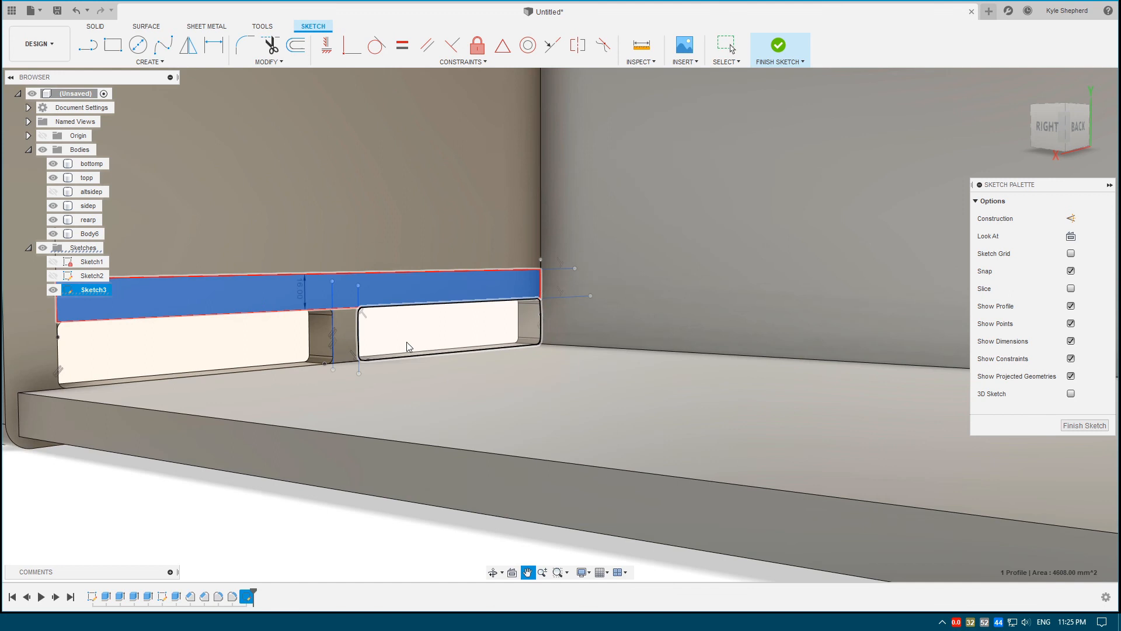
{"action": "middle_click_drag", "start_coordinate": [495, 342], "coordinate": [401, 383], "text": "shift"}
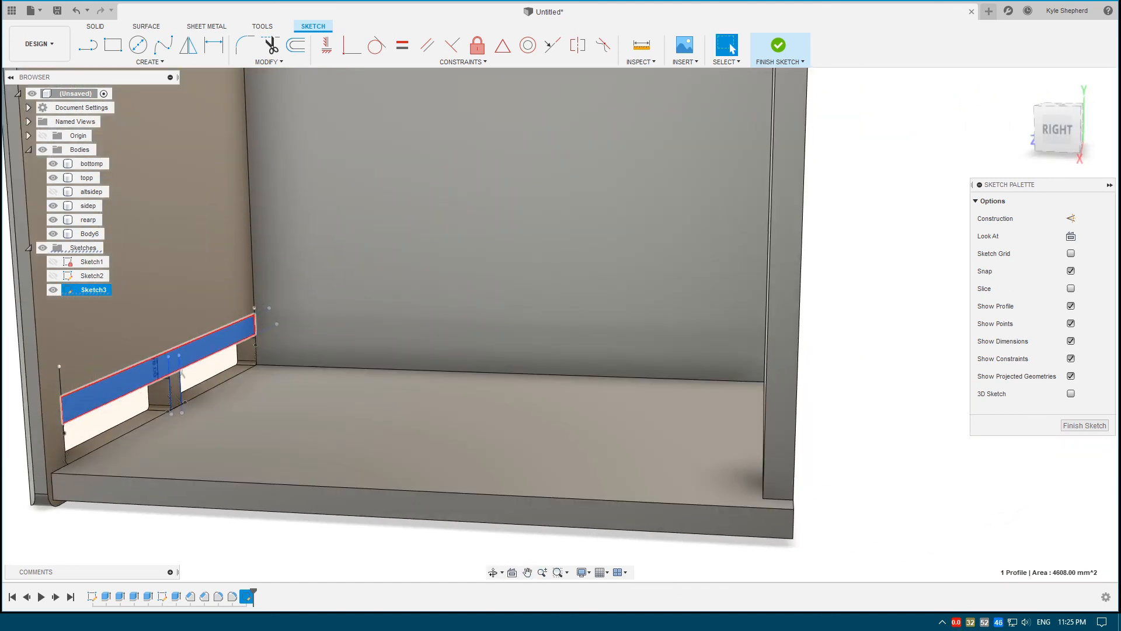
Switch to BassBox 6 Pro, check the vent length in the box's vent properties, and return to the Fusion 360 model
{"action": "key", "text": "alt+Tab"}
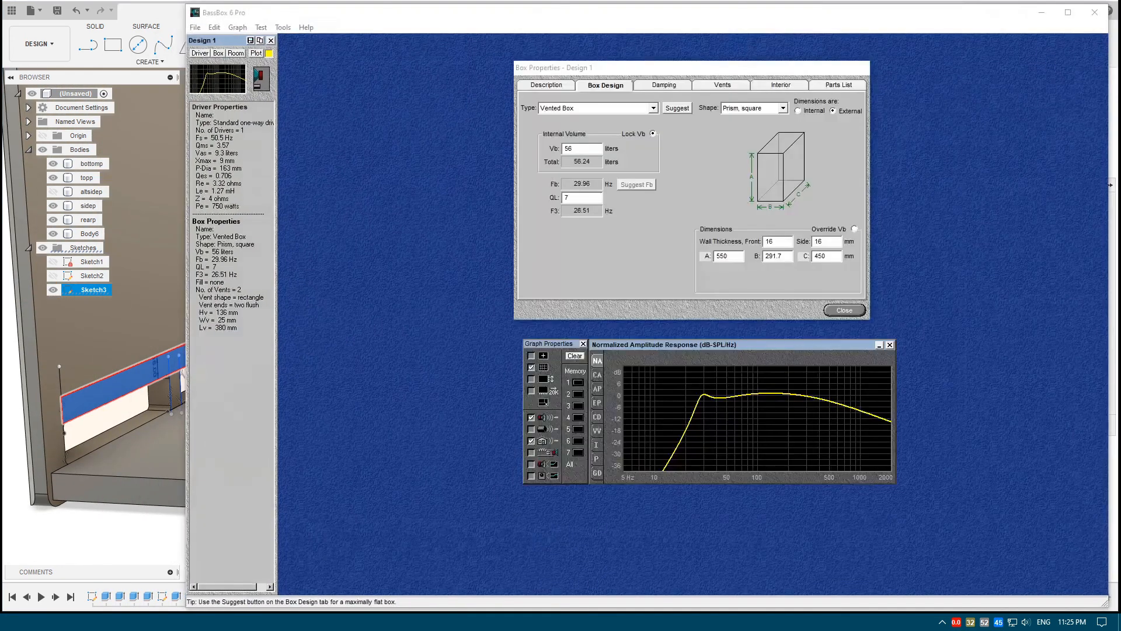
{"action": "left_click", "coordinate": [728, 85]}
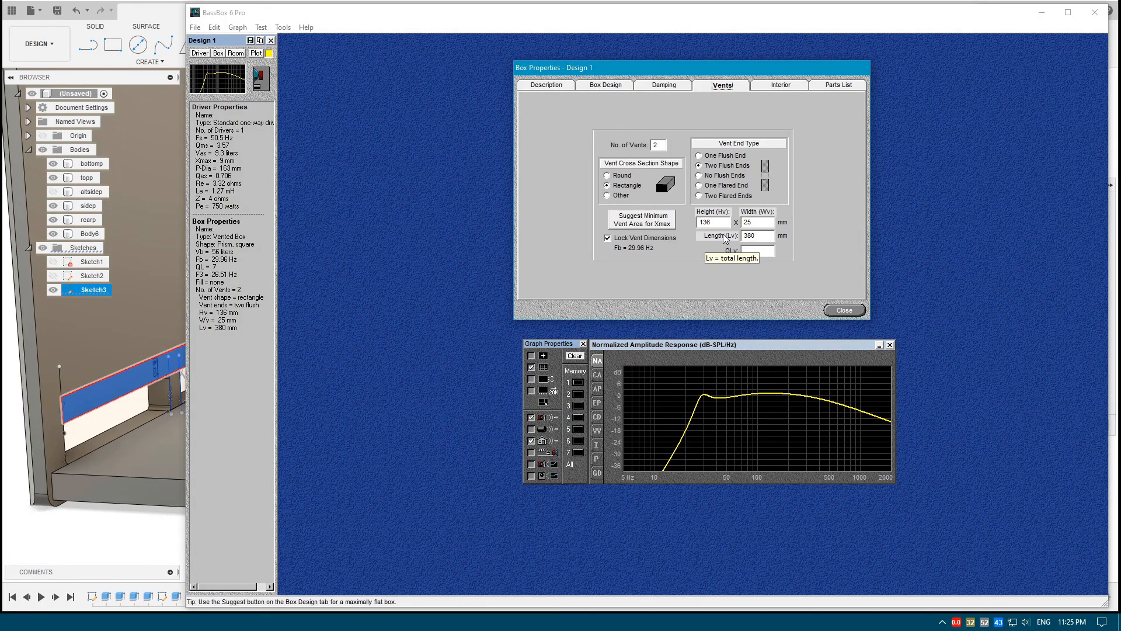
{"action": "left_click", "coordinate": [745, 236]}
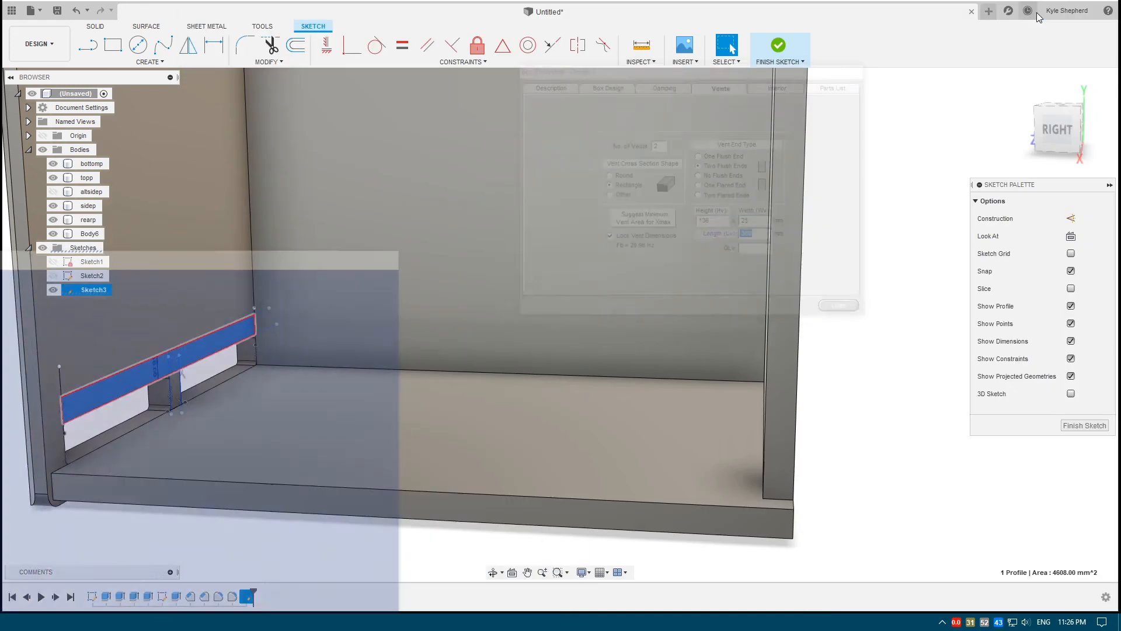
{"action": "left_click", "coordinate": [1042, 12]}
Extrude the panel profile above the slots 380 - 16 mm into the box as a new body
{"action": "scroll", "coordinate": [270, 299], "scroll_direction": "up", "scroll_amount": 5}
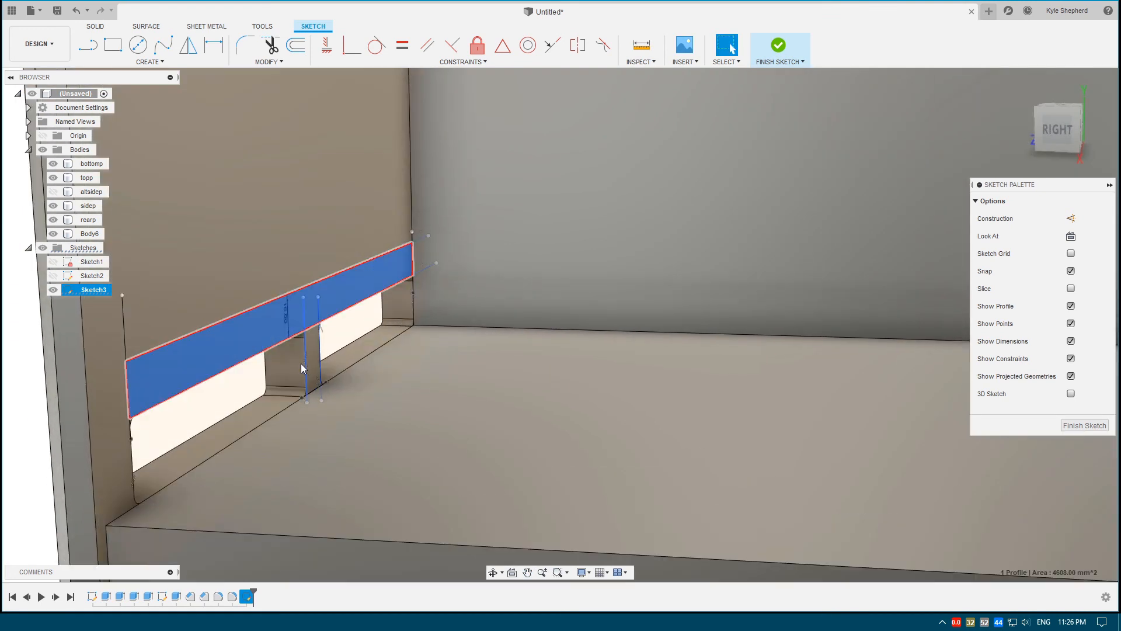
{"action": "scroll", "coordinate": [329, 359], "scroll_direction": "down", "scroll_amount": 2}
{"action": "scroll", "coordinate": [211, 357], "scroll_direction": "down", "scroll_amount": 3}
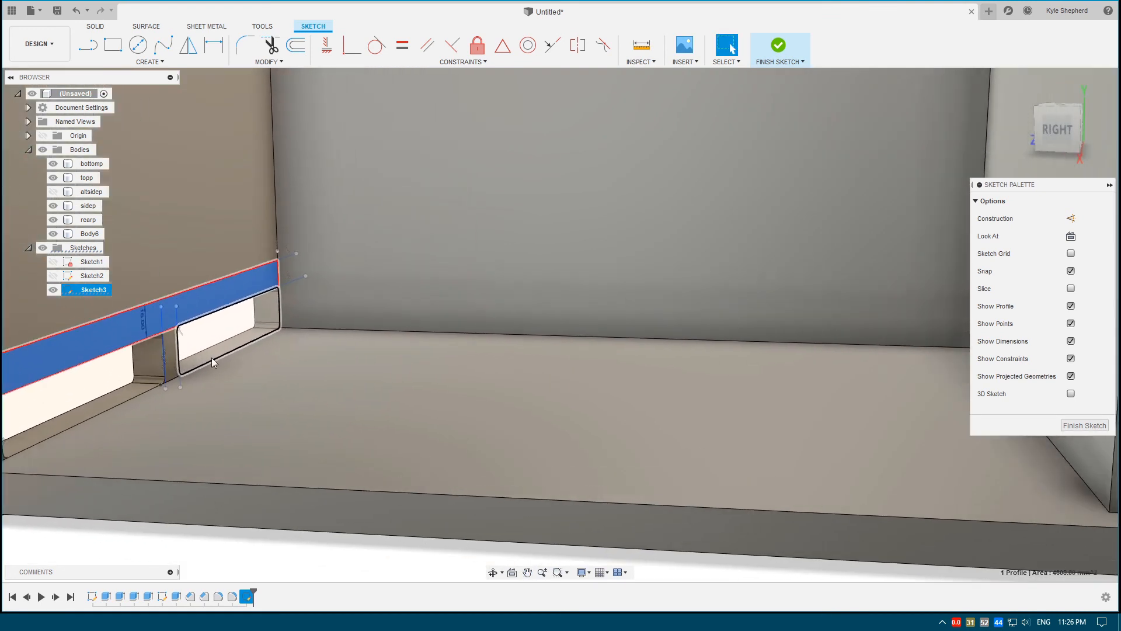
{"action": "key", "text": "e"}
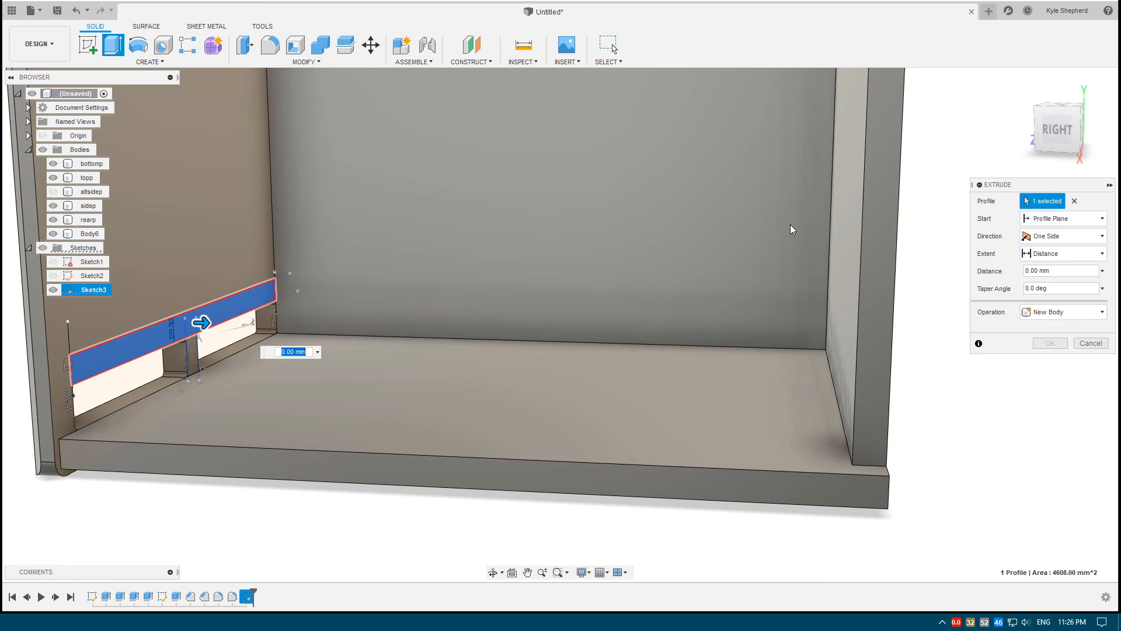
{"action": "type", "text": "380"}
{"action": "key", "text": "Return"}
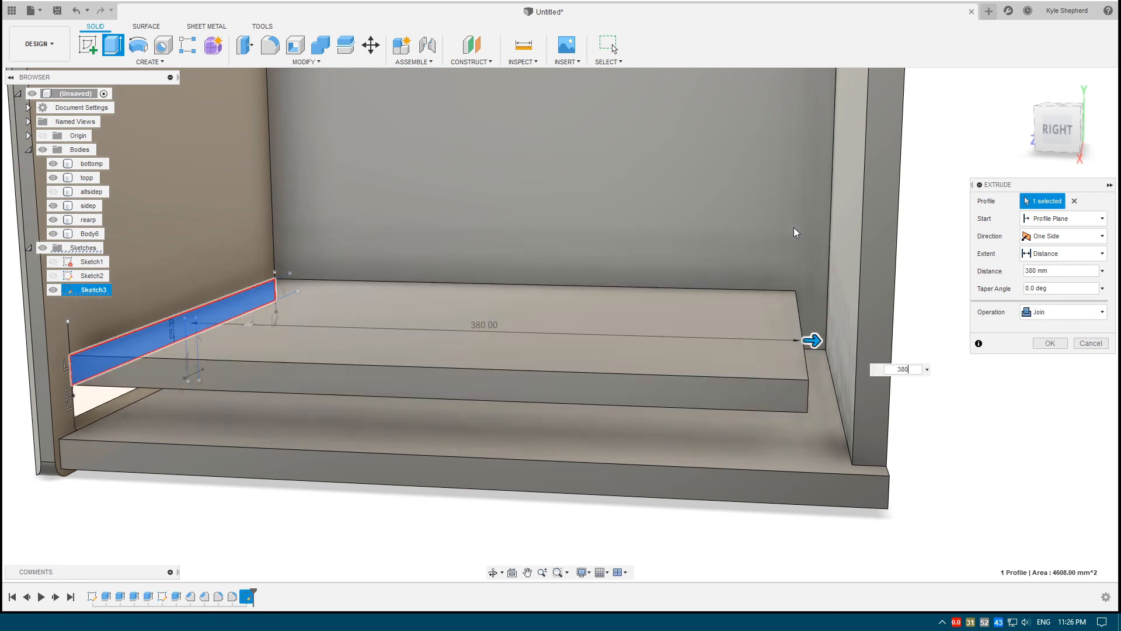
{"action": "type", "text": "-16"}
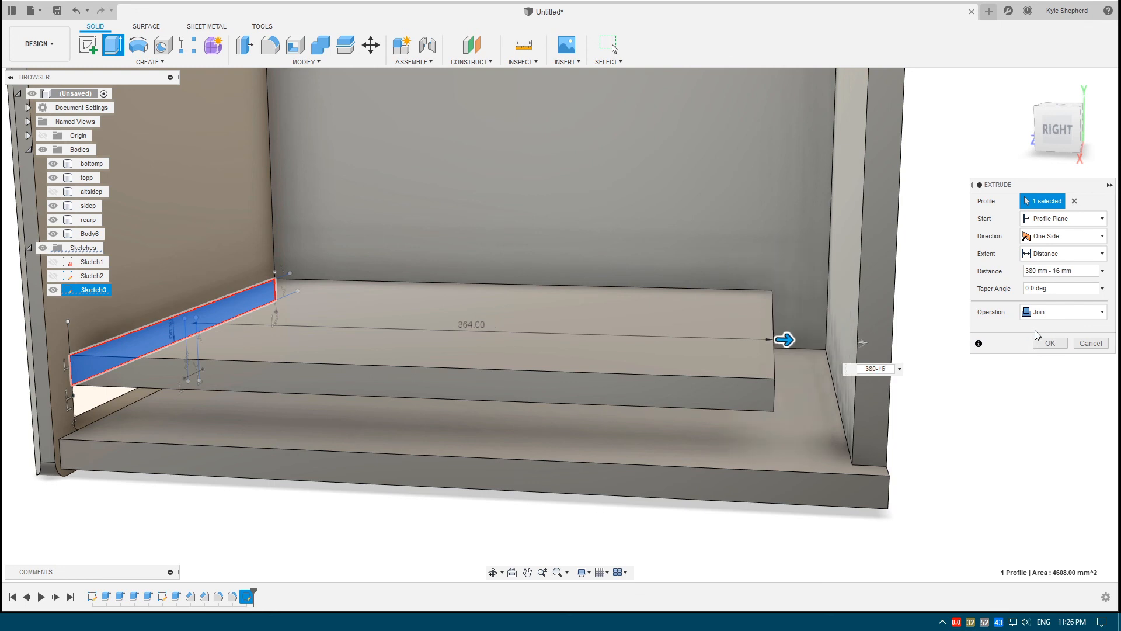
{"action": "left_click", "coordinate": [1055, 314]}
{"action": "left_click", "coordinate": [1055, 372]}
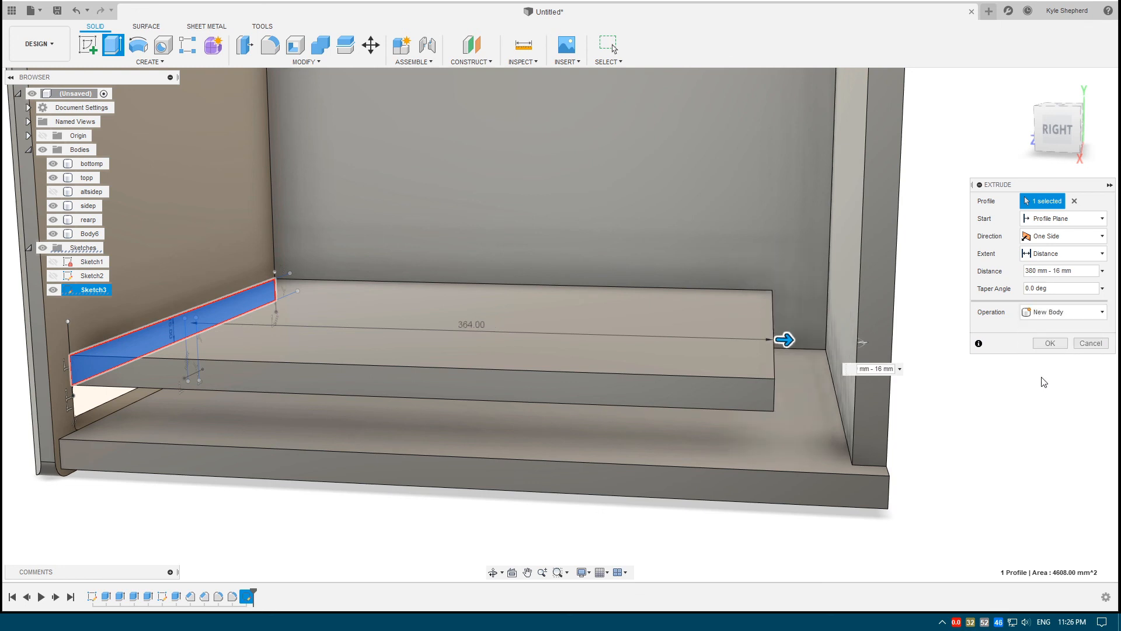
{"action": "left_click", "coordinate": [1050, 343]}
Show Sketch3 again to expose the divider profile between the slots
{"action": "middle_click_drag", "start_coordinate": [425, 310], "coordinate": [413, 298], "text": "shift"}
{"action": "middle_click_drag", "start_coordinate": [225, 301], "coordinate": [419, 357]}
{"action": "scroll", "coordinate": [365, 349], "scroll_direction": "up", "scroll_amount": 3}
{"action": "middle_click_drag", "start_coordinate": [360, 338], "coordinate": [359, 341], "text": "shift"}
{"action": "left_click", "coordinate": [53, 304]}
Extrude the divider profile between the two slots 380 - 16 mm into the box as a new body
{"action": "scroll", "coordinate": [362, 345], "scroll_direction": "up", "scroll_amount": 1}
{"action": "left_click", "coordinate": [362, 346]}
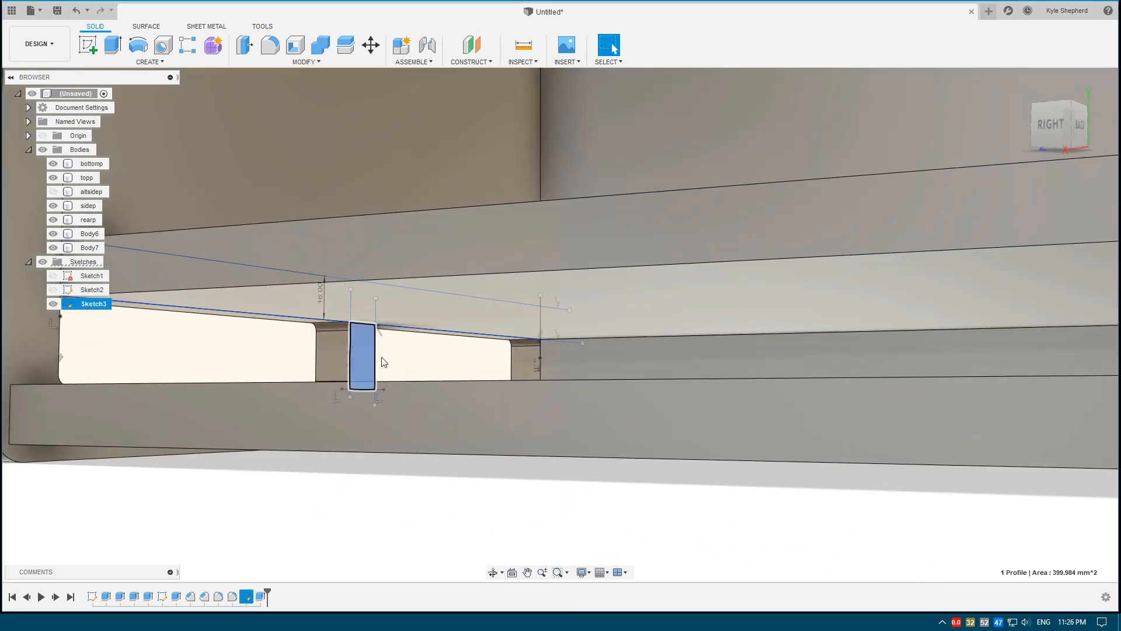
{"action": "scroll", "coordinate": [421, 362], "scroll_direction": "down", "scroll_amount": 2}
{"action": "key", "text": "e"}
{"action": "scroll", "coordinate": [431, 371], "scroll_direction": "down", "scroll_amount": 3}
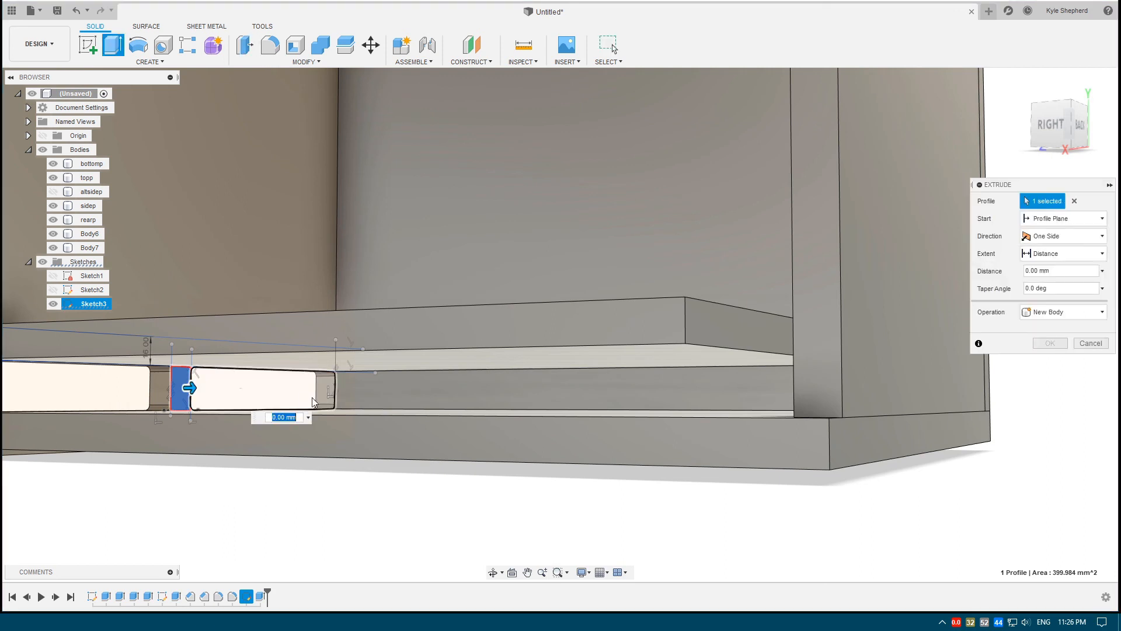
{"action": "type", "text": "380-16"}
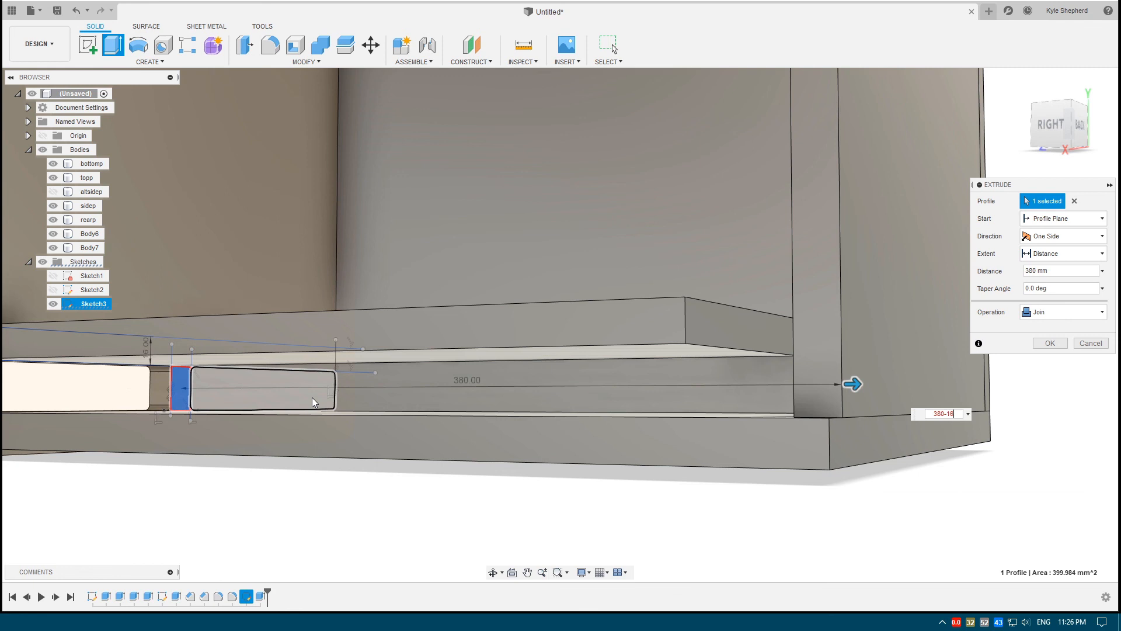
{"action": "left_click", "coordinate": [1063, 312]}
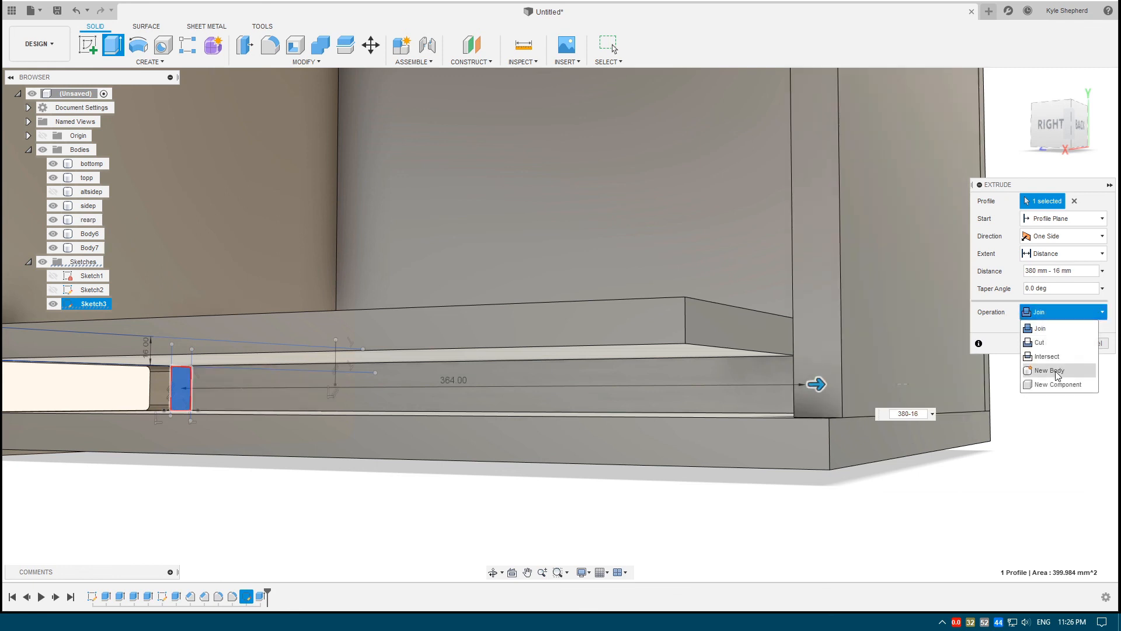
{"action": "left_click", "coordinate": [1050, 370]}
{"action": "left_click", "coordinate": [1064, 343]}
Hide Sketch3 and briefly toggle Sketch1's visibility to check the enclosure with its internal panels
{"action": "scroll", "coordinate": [341, 384], "scroll_direction": "down", "scroll_amount": 3}
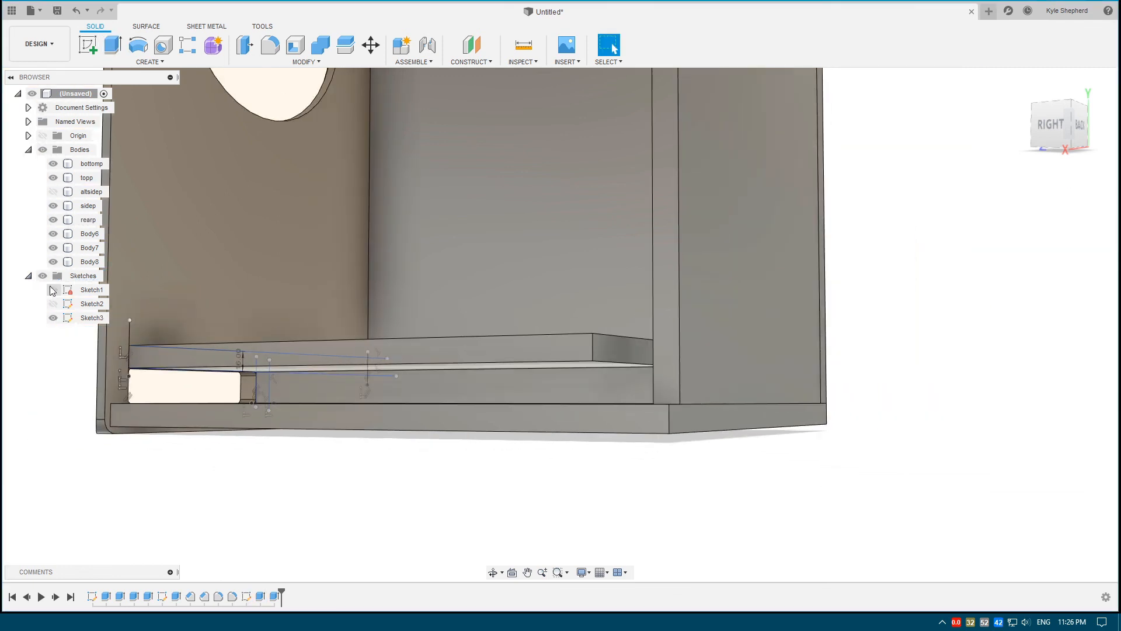
{"action": "left_click", "coordinate": [53, 318]}
{"action": "scroll", "coordinate": [386, 426], "scroll_direction": "down", "scroll_amount": 2}
{"action": "mouse_move", "coordinate": [376, 196]}
{"action": "middle_mouse_down", "text": "shift"}
{"action": "mouse_move", "coordinate": [393, 223]}
{"action": "mouse_move", "coordinate": [411, 225]}
{"action": "mouse_move", "coordinate": [362, 283]}
{"action": "middle_mouse_up", "text": "shift"}
{"action": "left_click", "coordinate": [53, 290]}
{"action": "left_click", "coordinate": [53, 290]}
{"action": "mouse_move", "coordinate": [718, 248]}
{"action": "middle_mouse_down", "text": "shift"}
{"action": "mouse_move", "coordinate": [709, 225]}
{"action": "mouse_move", "coordinate": [756, 234]}
{"action": "mouse_move", "coordinate": [753, 216]}
{"action": "mouse_move", "coordinate": [604, 253]}
{"action": "mouse_move", "coordinate": [641, 261]}
{"action": "mouse_move", "coordinate": [736, 243]}
{"action": "mouse_move", "coordinate": [714, 237]}
{"action": "middle_mouse_up", "text": "shift"}
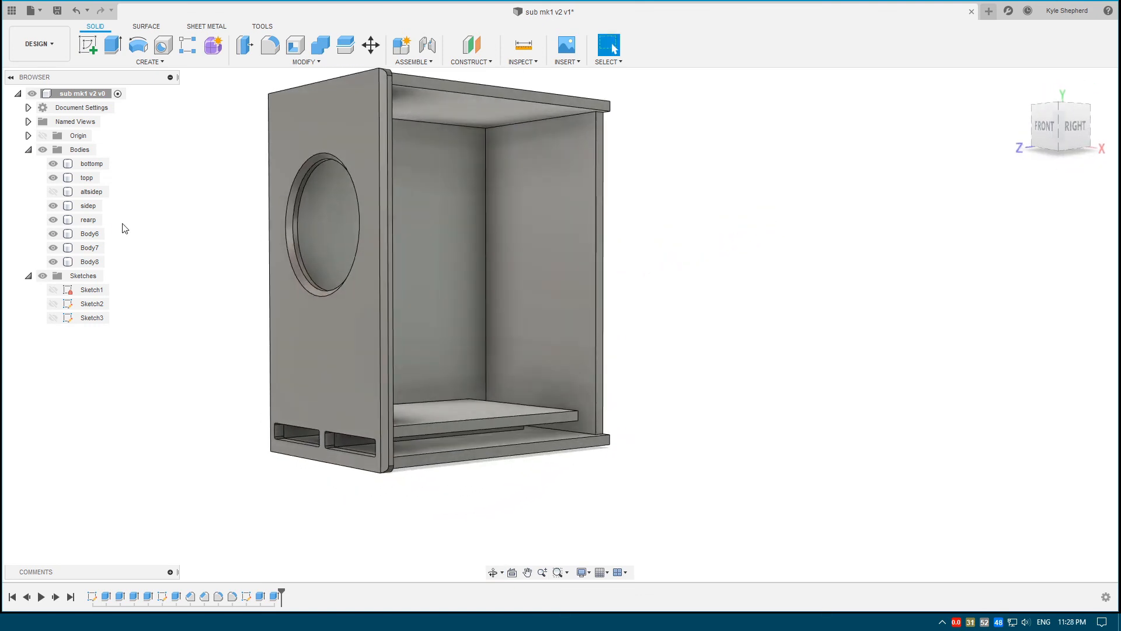
Show the altsidep body to close the open side of the box, and view the enclosure from the rear
{"action": "left_click", "coordinate": [52, 191]}
{"action": "middle_click_drag", "start_coordinate": [471, 230], "coordinate": [578, 301], "text": "shift"}
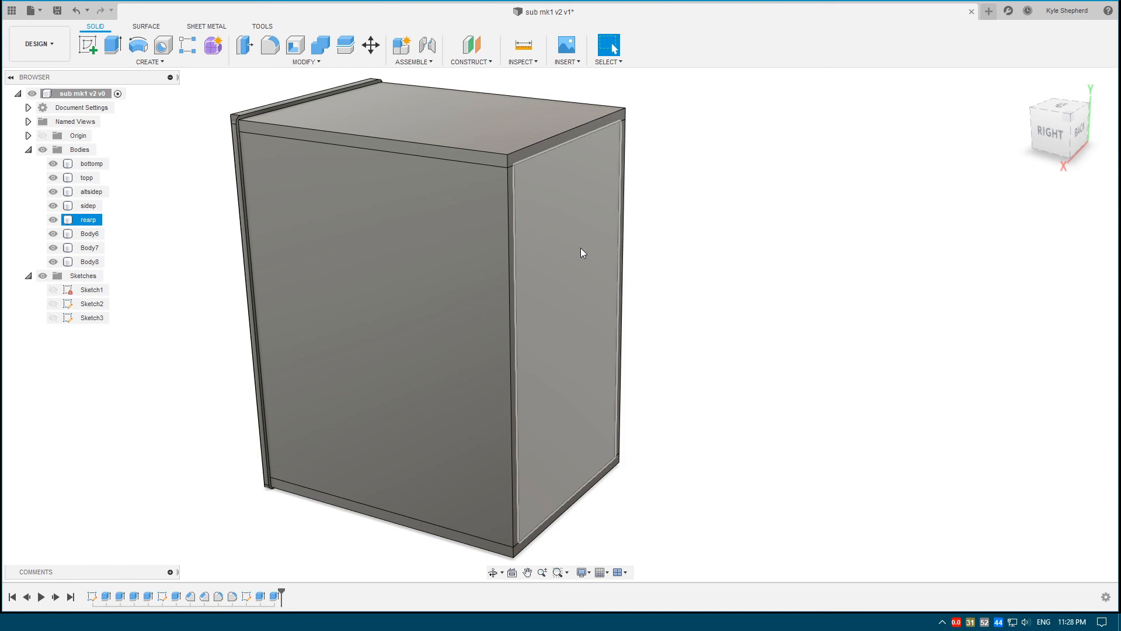